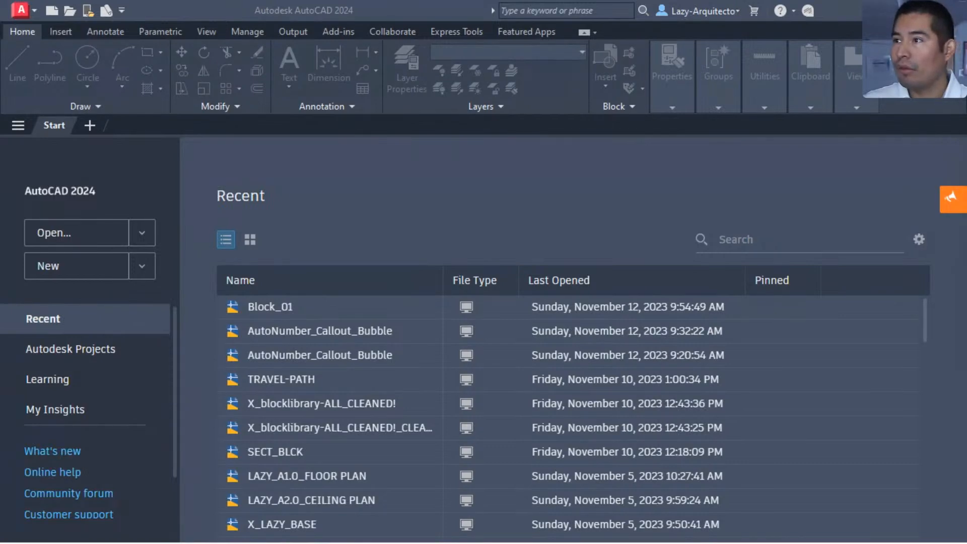
# Step: Open FS-1_Elevation_Reference_Equipment.pdf from the auto-numbering block problem folder and close its comments pane
pyautogui.moveTo(966, 2); pyautogui.dragTo(0, 129)
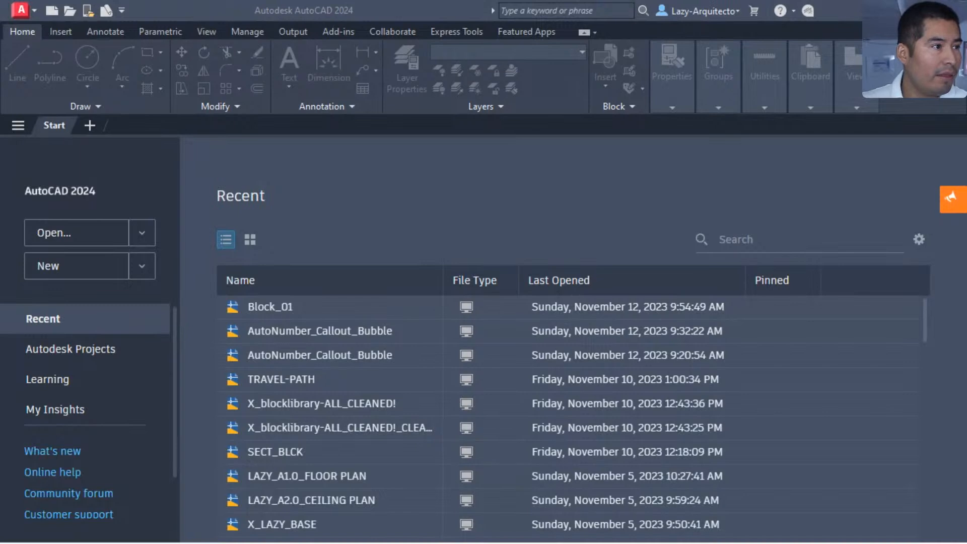
pyautogui.moveTo(0, 172); pyautogui.dragTo(448, 5)
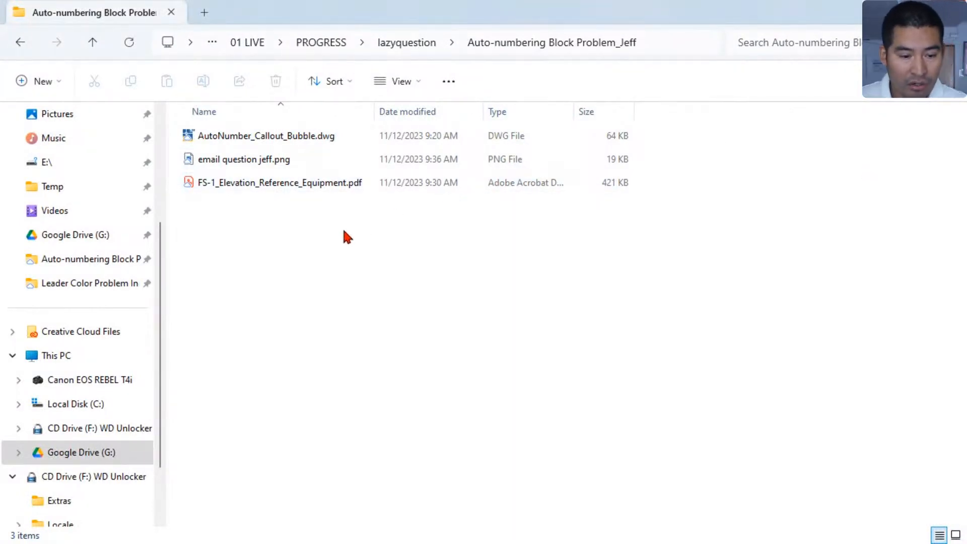
pyautogui.click(286, 184)
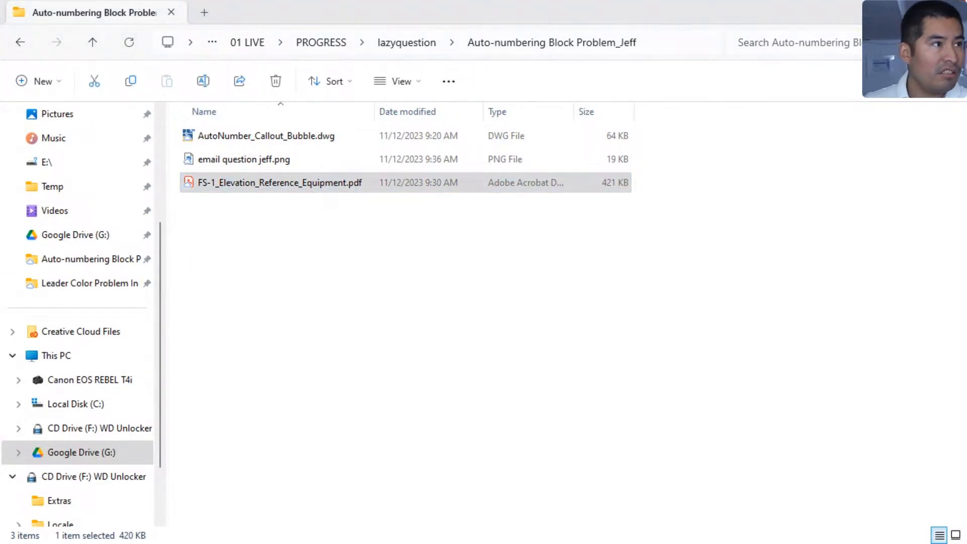
pyautogui.moveTo(403, 138); pyautogui.dragTo(536, 10)
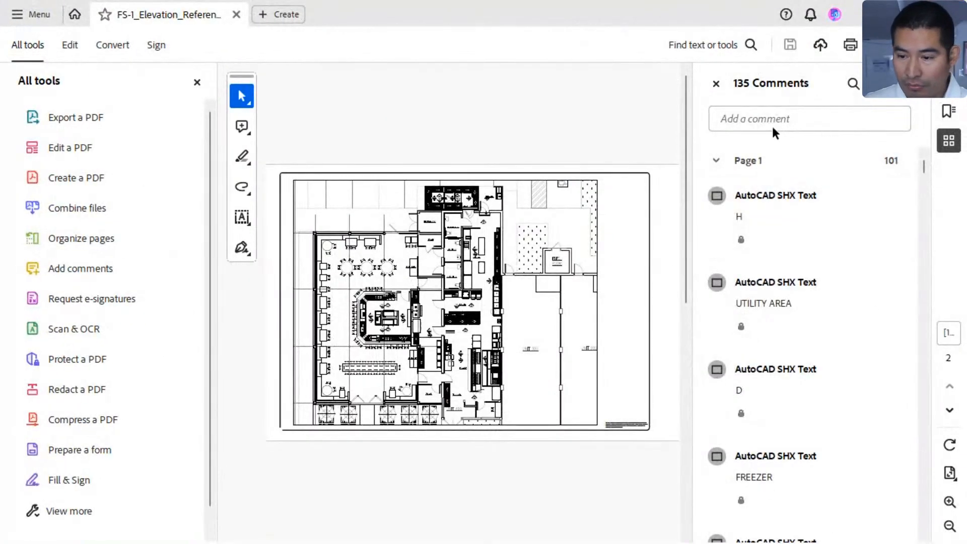
pyautogui.click(715, 84)
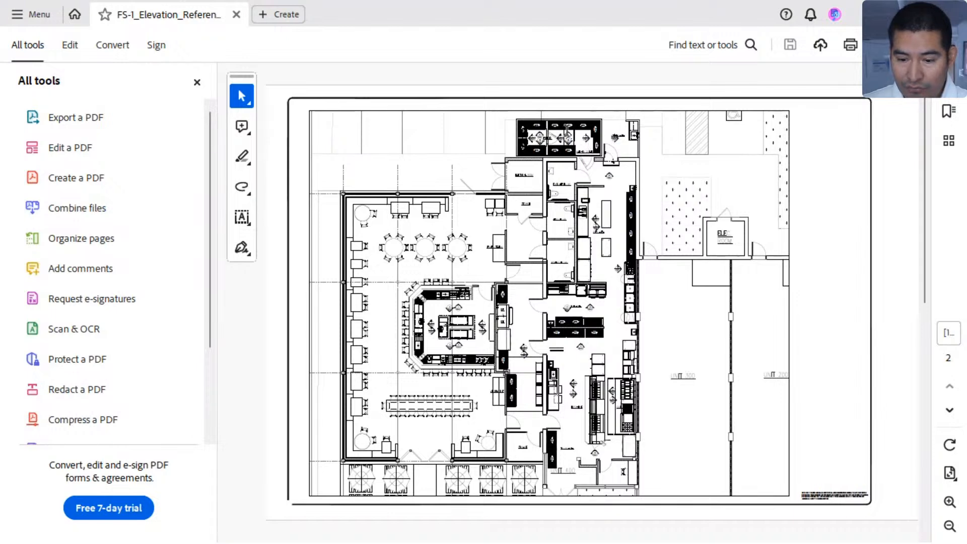
# Step: Examine the numbered FS-8.1 elevation callout bubbles in the freezer and walk-in cooler of the PDF floor plan
pyautogui.keyDown('ctrl'); pyautogui.scroll(4, 556, 125); pyautogui.keyUp('ctrl')
pyautogui.keyDown('ctrl'); pyautogui.scroll(3, 405, 149); pyautogui.keyUp('ctrl')
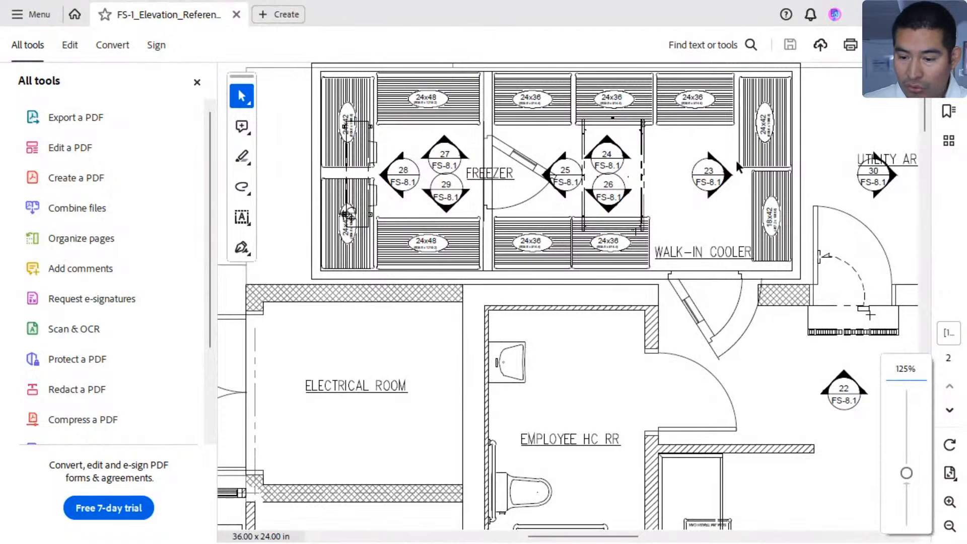
pyautogui.keyDown('ctrl'); pyautogui.scroll(1, 735, 159); pyautogui.keyUp('ctrl')
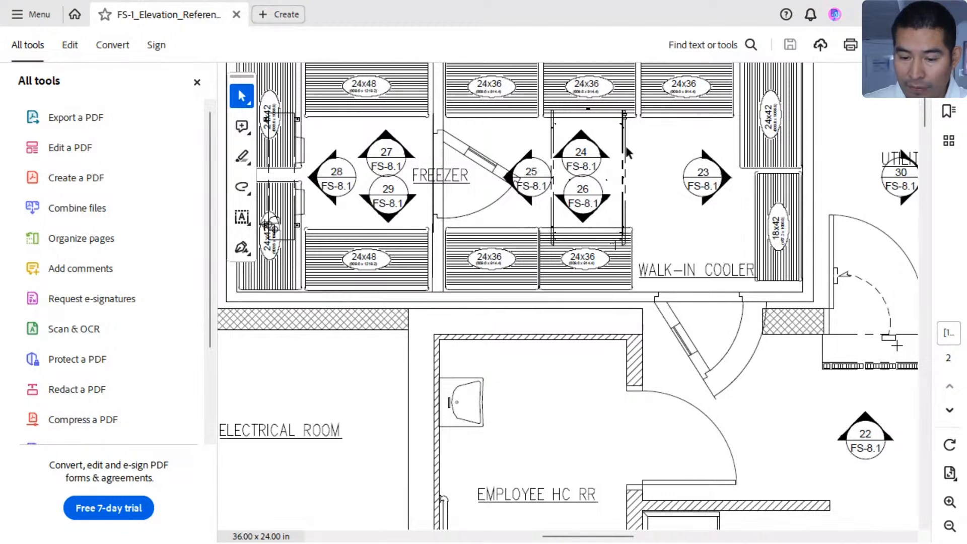
pyautogui.moveTo(430, 163)
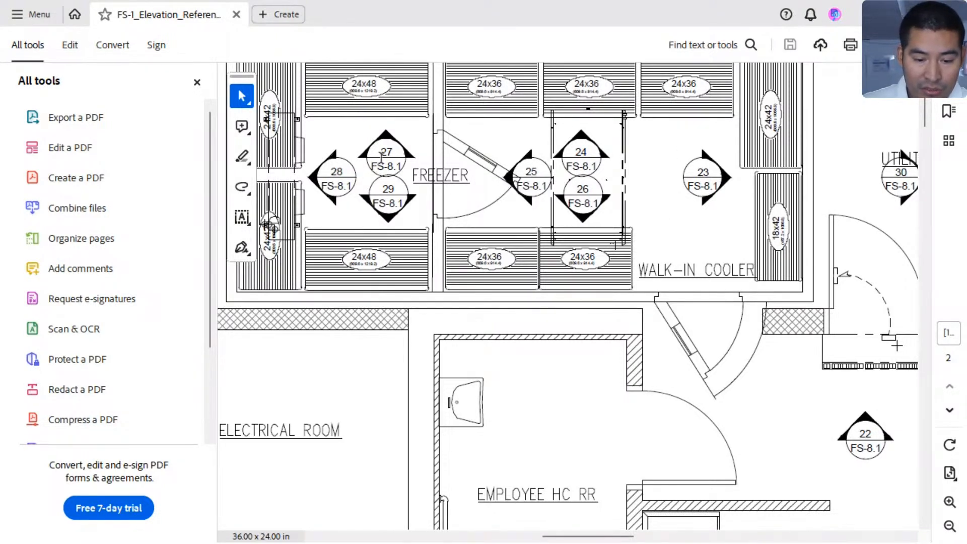
pyautogui.moveTo(404, 191)
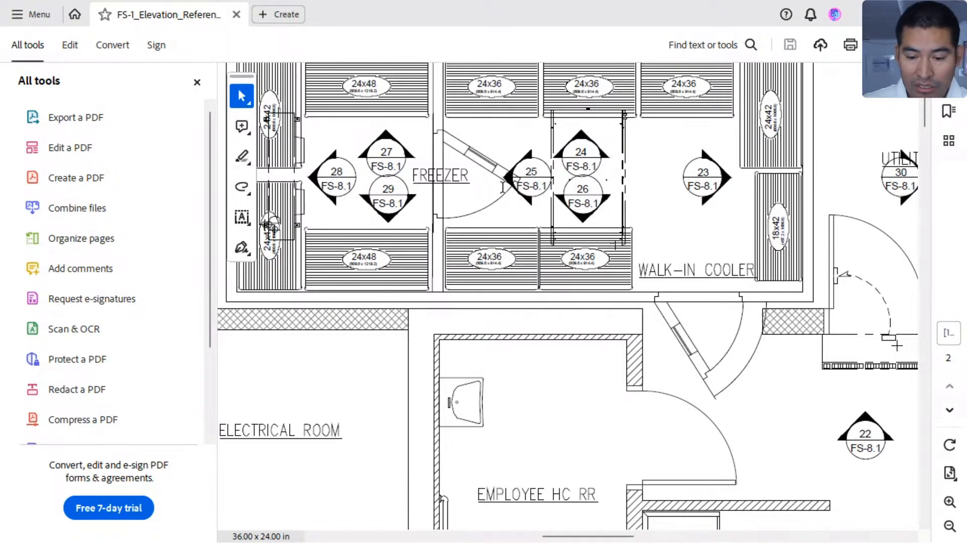
pyautogui.keyDown('ctrl'); pyautogui.scroll(-1, 466, 182); pyautogui.keyUp('ctrl')
pyautogui.keyDown('ctrl'); pyautogui.scroll(-4, 510, 159); pyautogui.keyUp('ctrl')
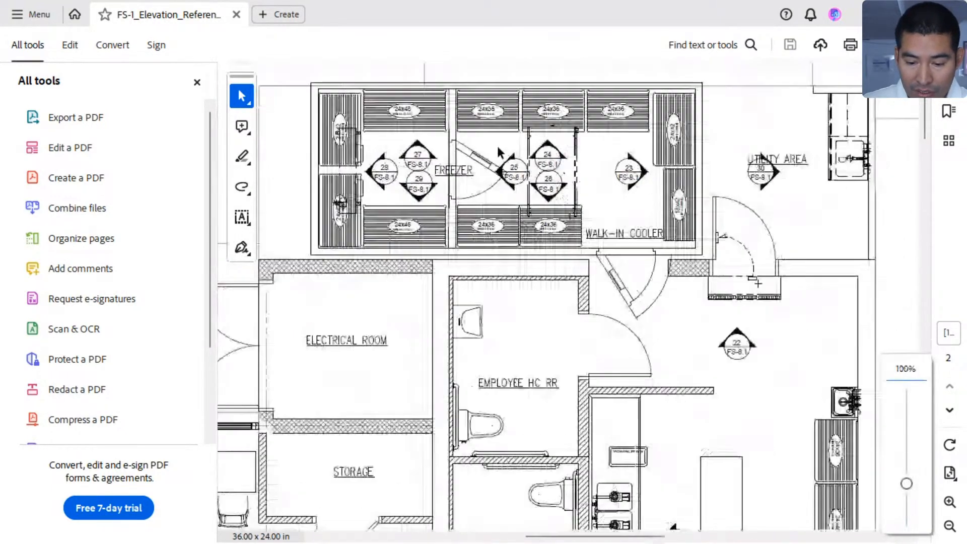
pyautogui.keyDown('ctrl'); pyautogui.scroll(-2, 498, 146); pyautogui.keyUp('ctrl')
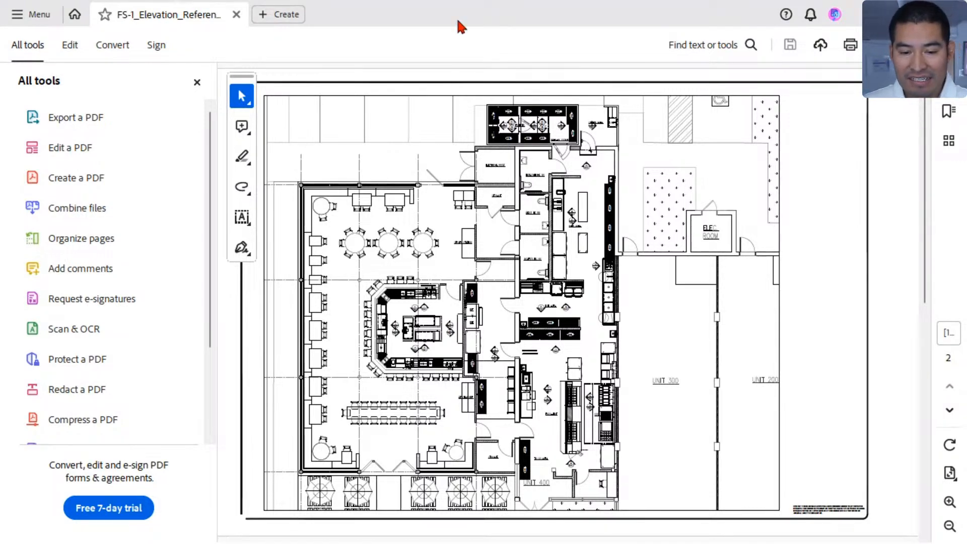
# Step: Return to the project folder and open AutoNumber_Callout_Bubble.dwg in AutoCAD
pyautogui.moveTo(464, 21); pyautogui.dragTo(0, 191)
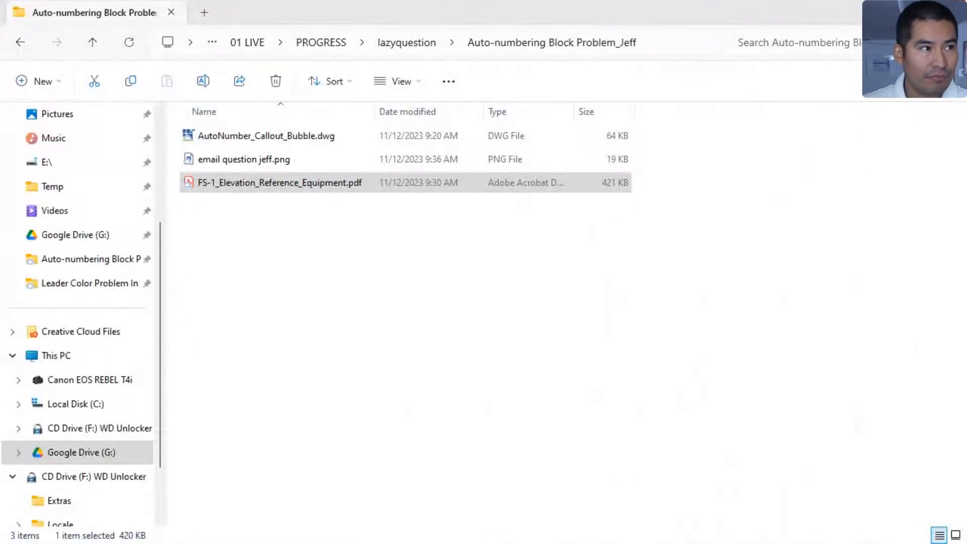
pyautogui.click(275, 142)
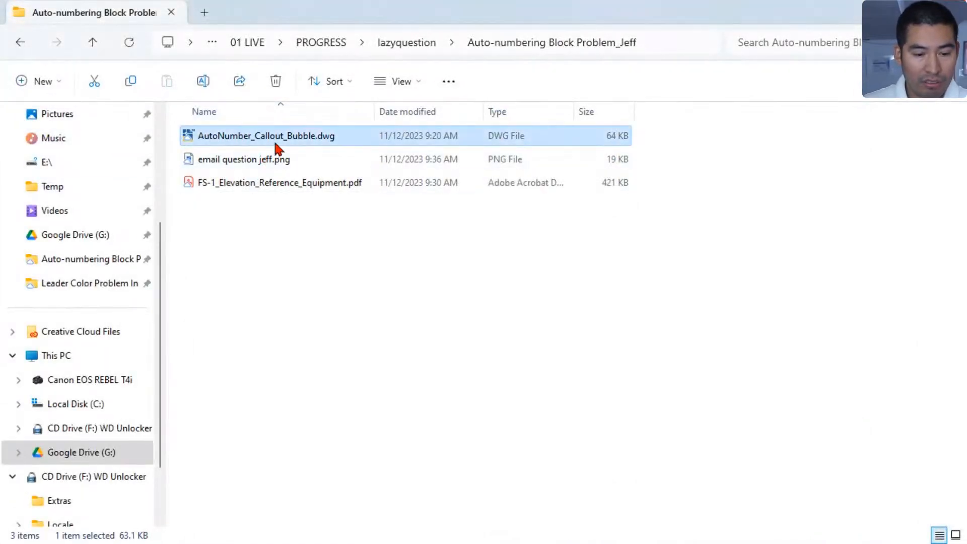
pyautogui.doubleClick(244, 142)
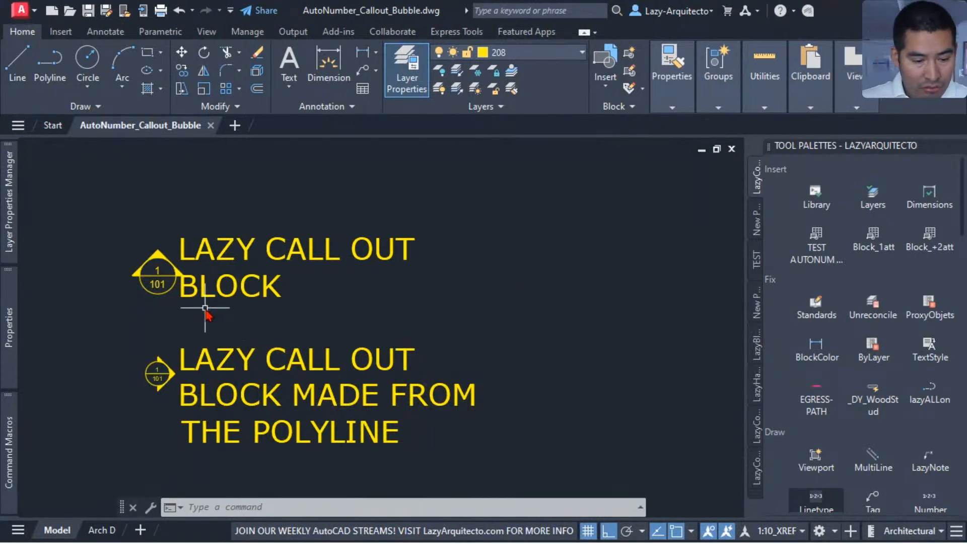
# Step: Inspect the properties of the callout bubble beside LAZY CALL OUT BLOCK, widening the palette to read the block name
pyautogui.moveTo(205, 309)
pyautogui.mouseDown(button='middle')
pyautogui.moveTo(272, 287)
pyautogui.moveTo(343, 297)
pyautogui.moveTo(349, 313)
pyautogui.mouseUp(button='middle')
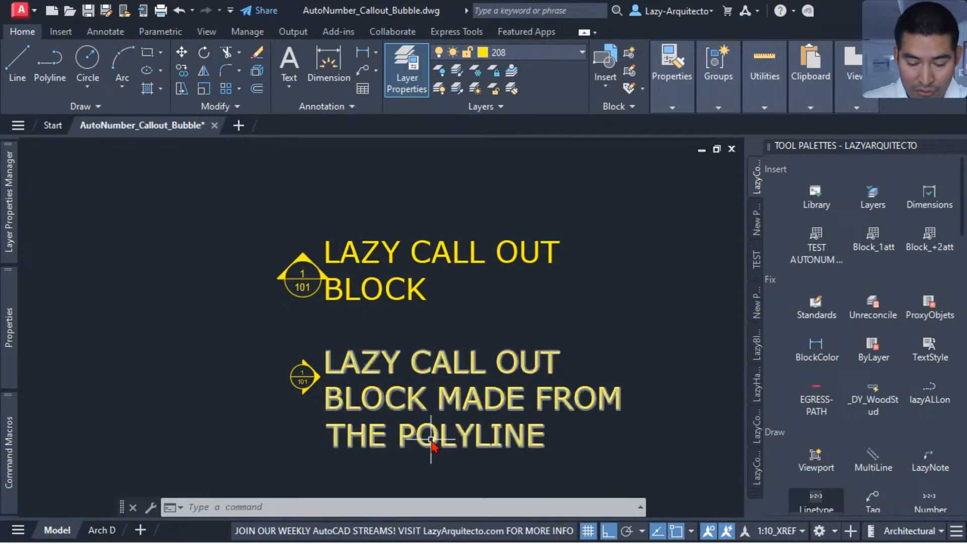
pyautogui.moveTo(278, 329); pyautogui.dragTo(372, 316, button='middle')
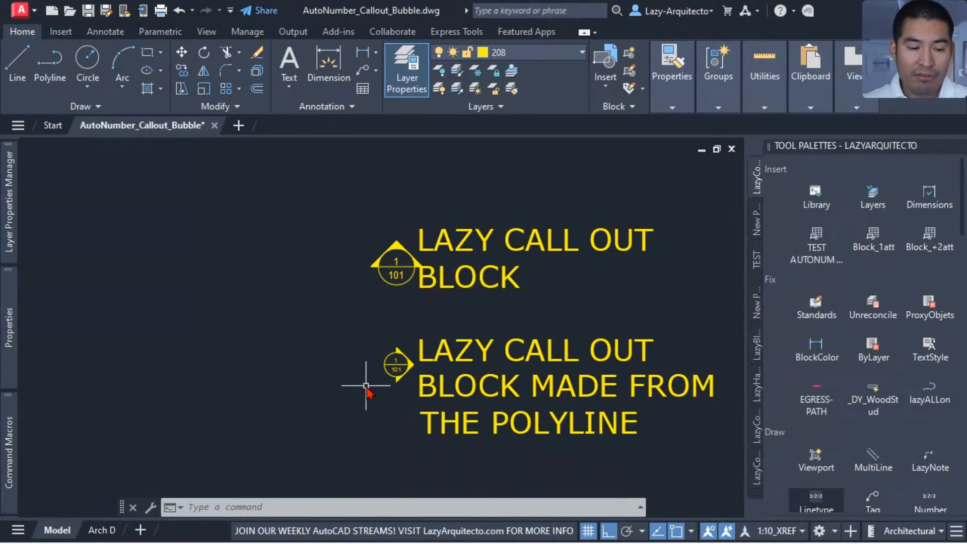
pyautogui.click(400, 303)
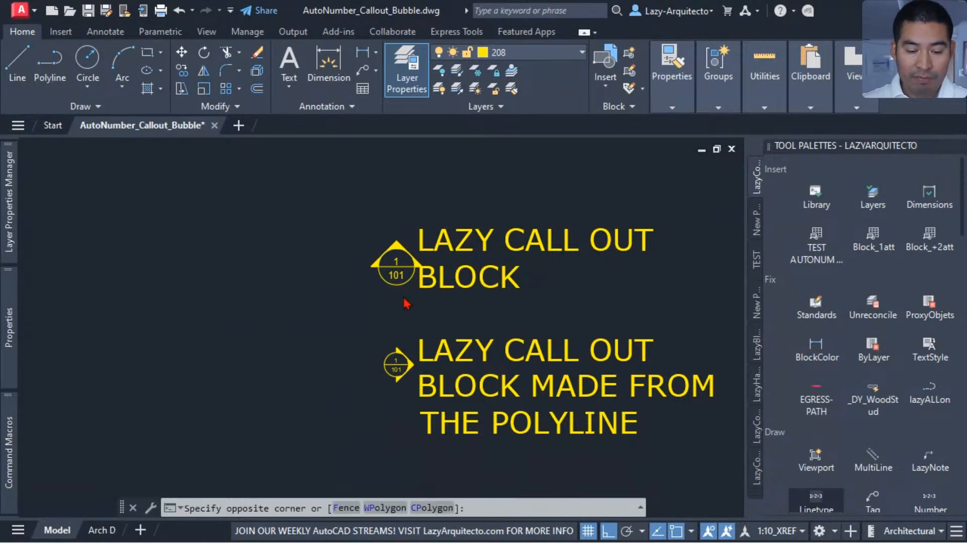
pyautogui.click(377, 234)
pyautogui.moveTo(9, 299)
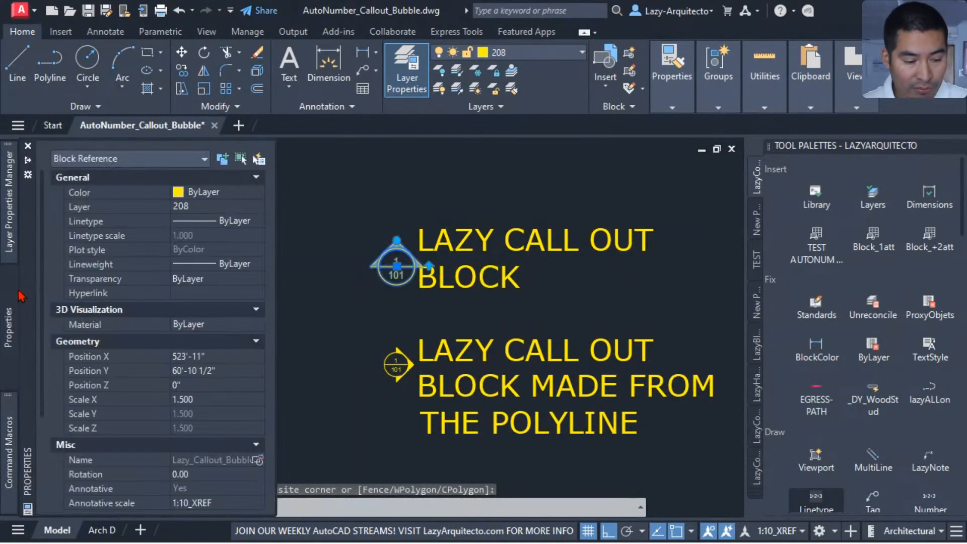
pyautogui.scroll(-3, 191, 312)
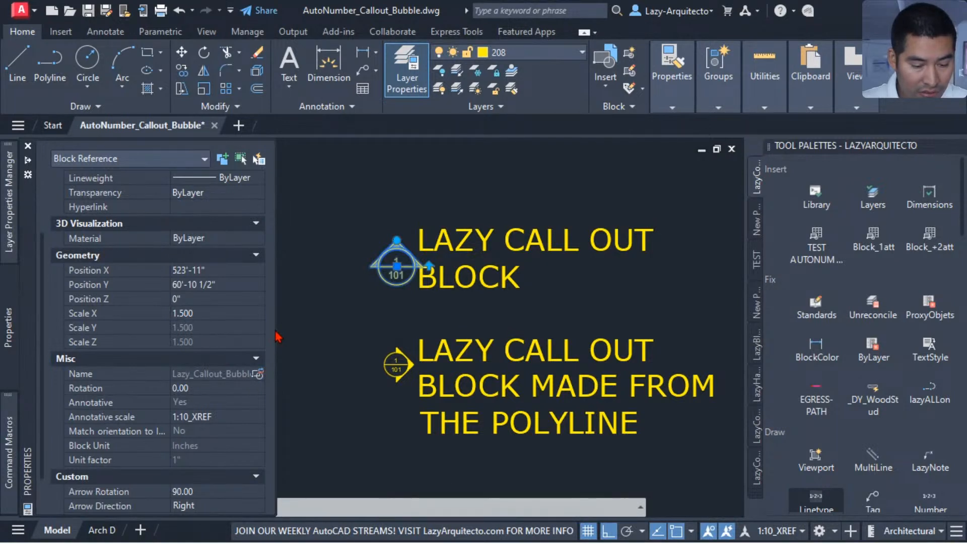
pyautogui.moveTo(277, 330); pyautogui.dragTo(317, 329)
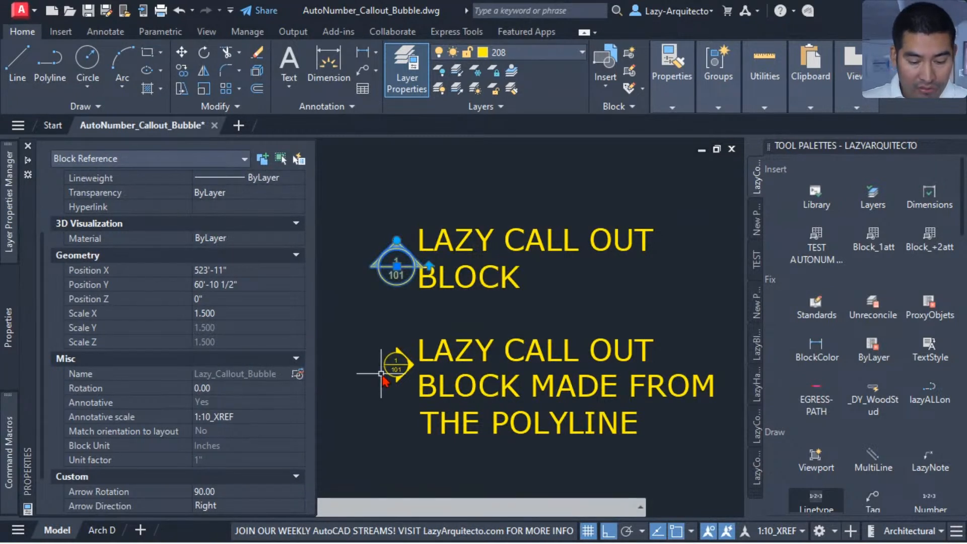
# Step: Select the callout bubble made from the polyline to inspect it, and clear the selection
pyautogui.press('Escape')
pyautogui.click(390, 363)
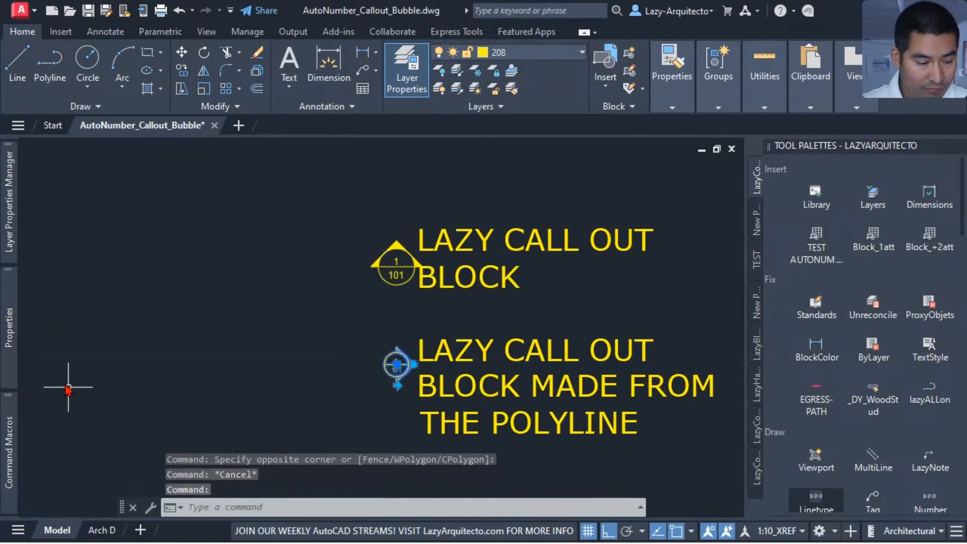
pyautogui.moveTo(8, 322)
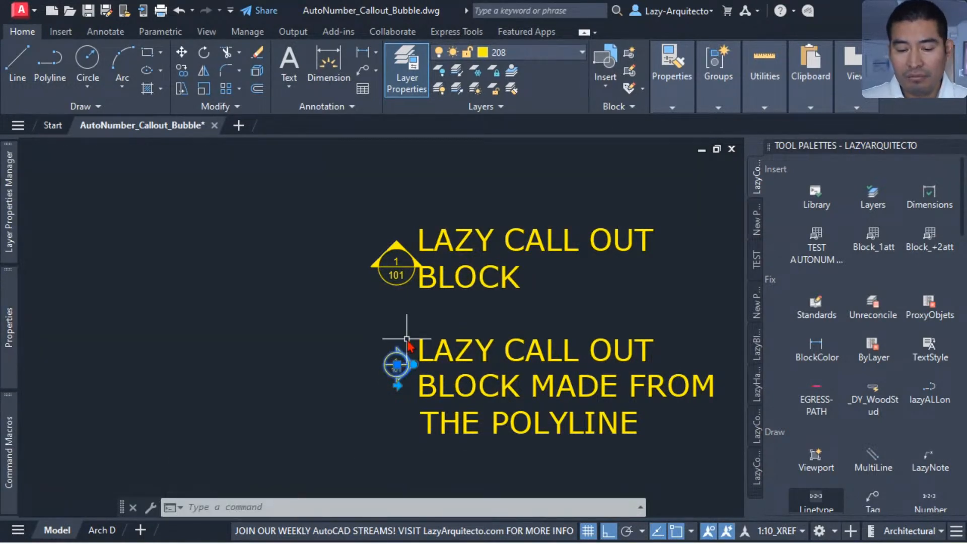
pyautogui.press('Escape')
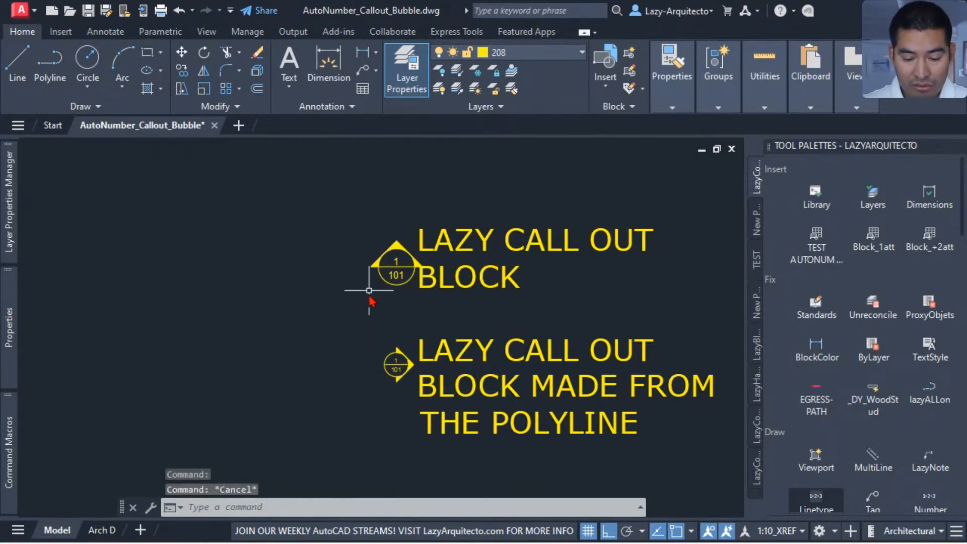
pyautogui.moveTo(372, 300); pyautogui.dragTo(396, 365, button='middle')
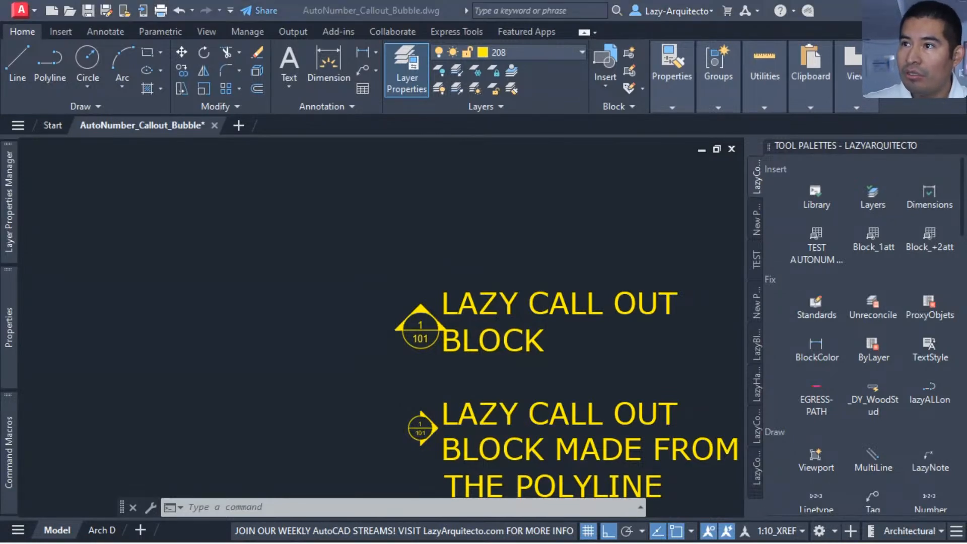
# Step: Switch to the Lazy Arquitecto YouTube channel and browse the AutoCAD lazyMACROS playlist for the auto-numbering blocks video
pyautogui.moveTo(966, 264); pyautogui.dragTo(417, 189)
pyautogui.scroll(3, 410, 319)
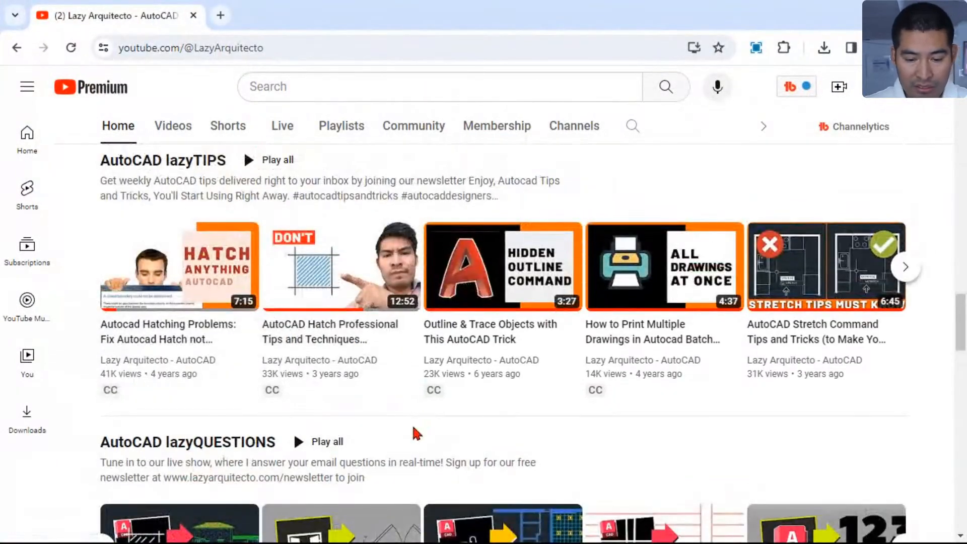
pyautogui.scroll(6, 424, 431)
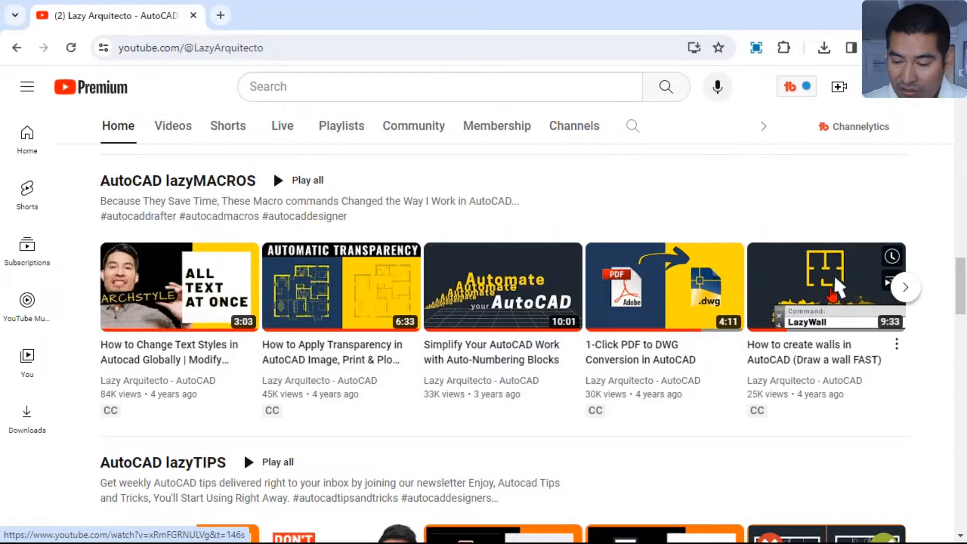
pyautogui.click(905, 287)
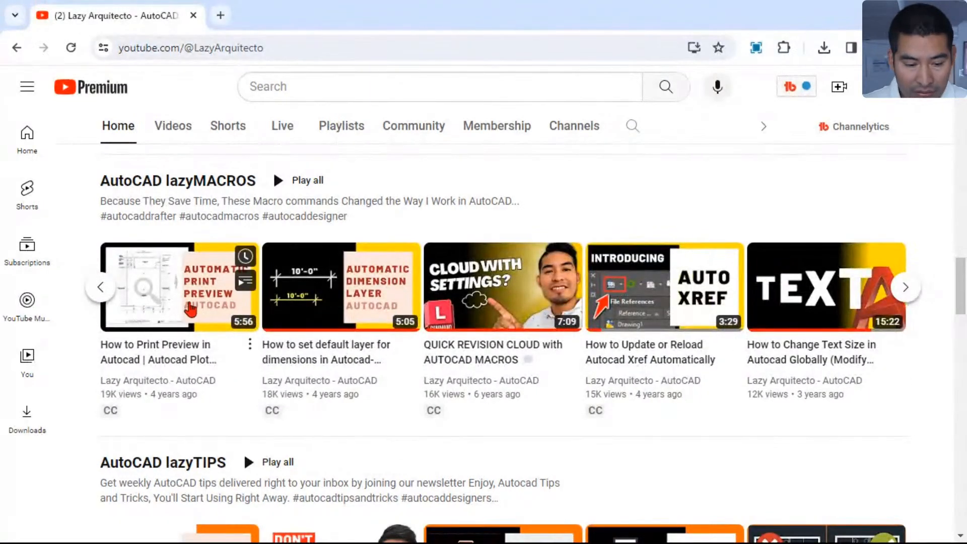
pyautogui.click(100, 287)
pyautogui.moveTo(455, 359)
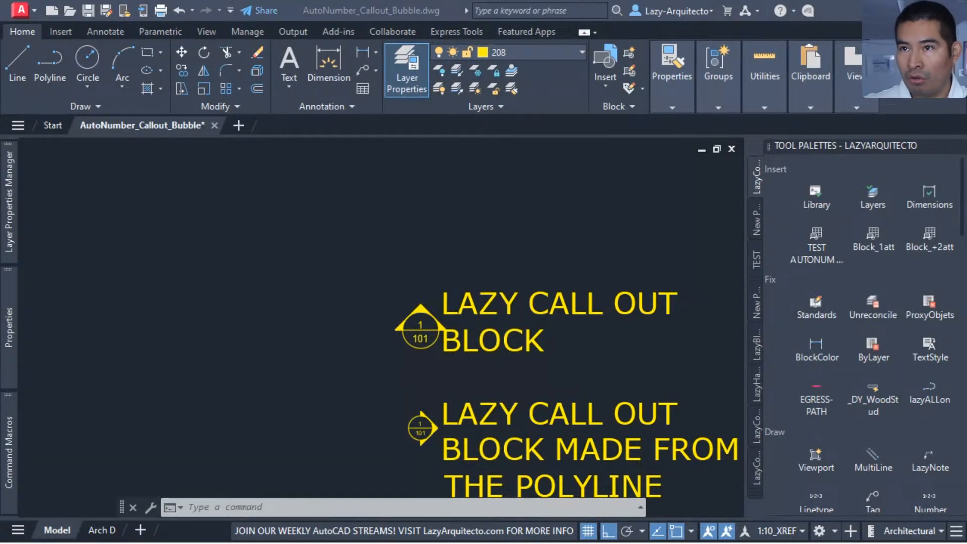
# Step: Switch to the Lazy Arquitecto Patreon page, search its posts for "numbering" and find the Automatic Block Numbering Command macro code
pyautogui.moveTo(966, 171); pyautogui.dragTo(163, 0)
pyautogui.scroll(5, 388, 237)
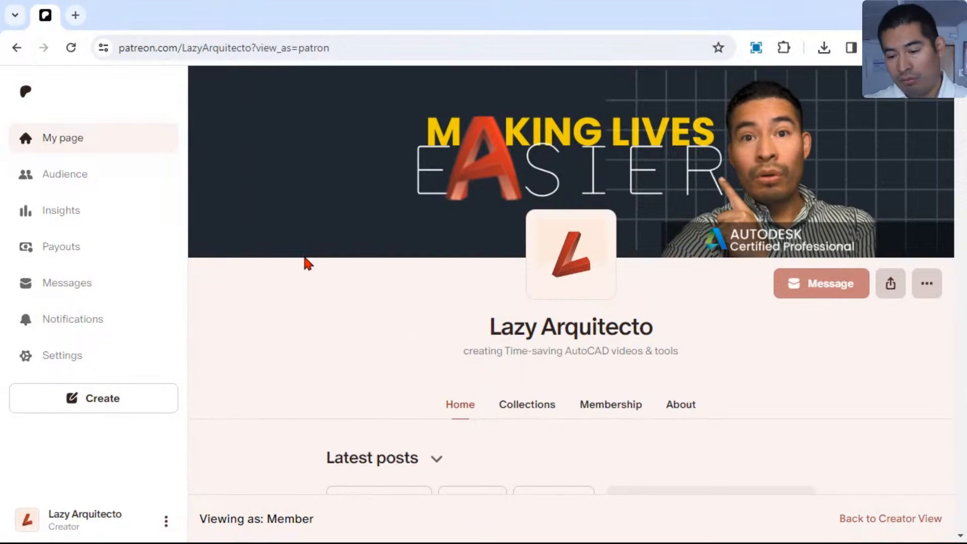
pyautogui.scroll(-3, 380, 266)
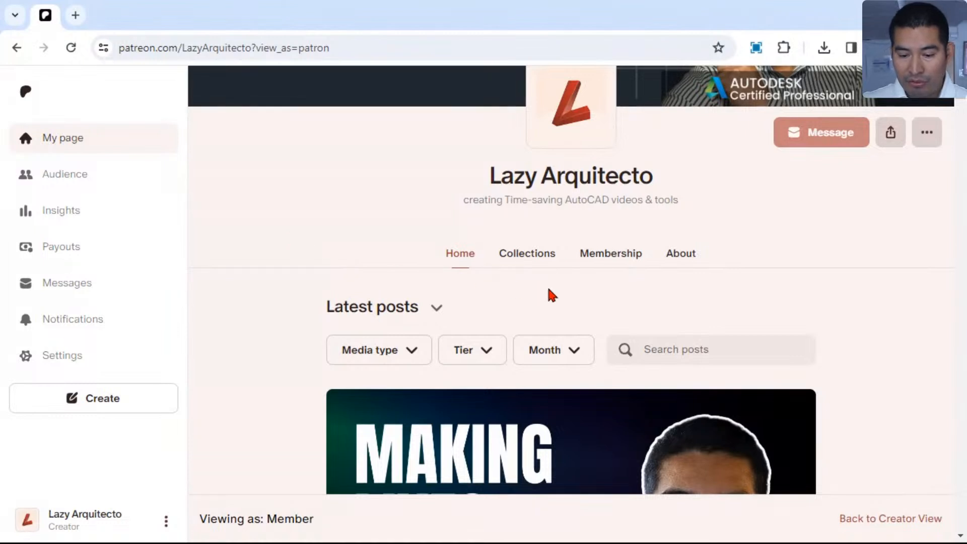
pyautogui.click(654, 349)
pyautogui.scroll(-3, 657, 336)
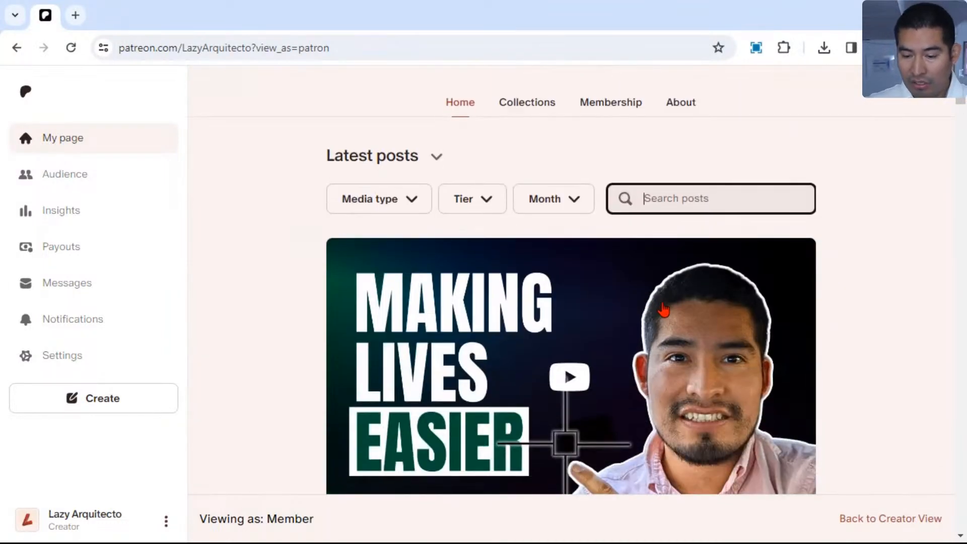
pyautogui.write('num')
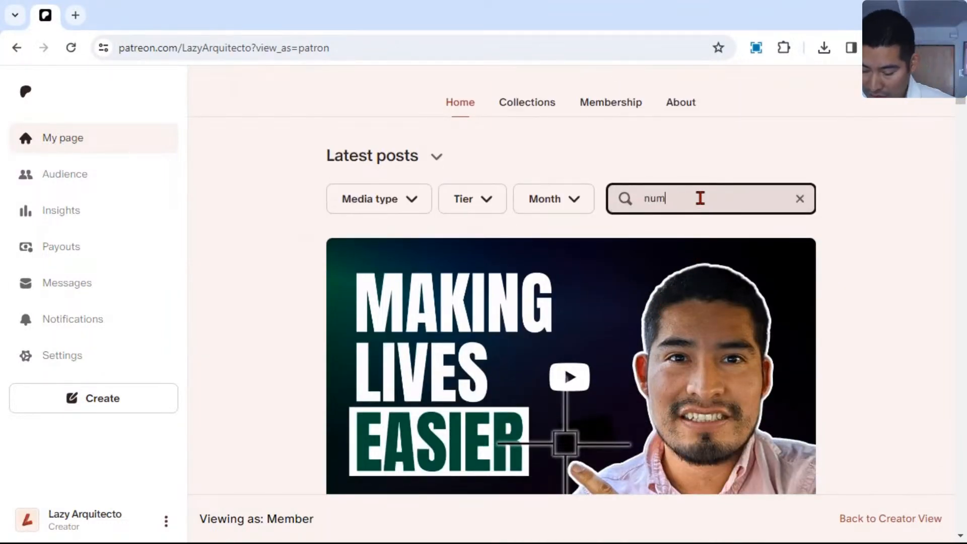
pyautogui.write('bering')
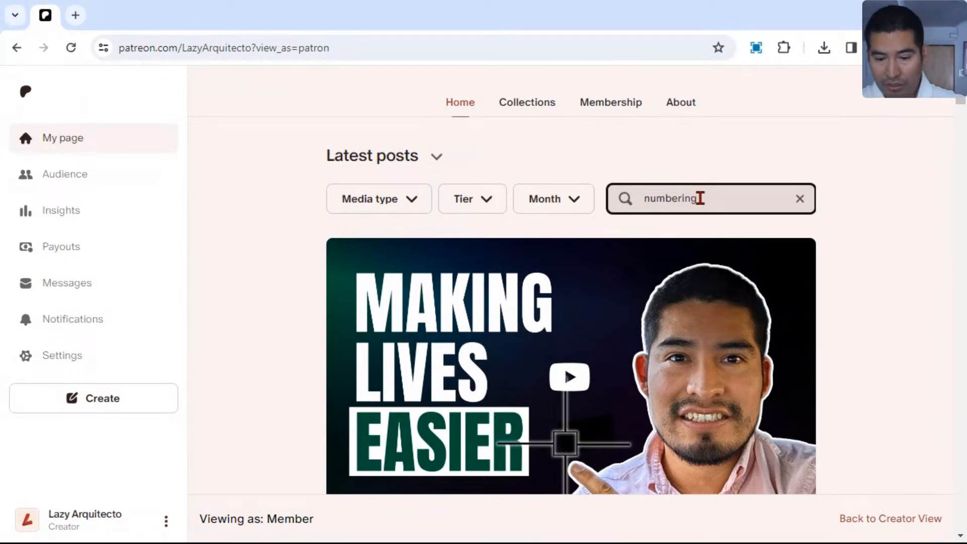
pyautogui.press('Return')
pyautogui.scroll(-1, 475, 233)
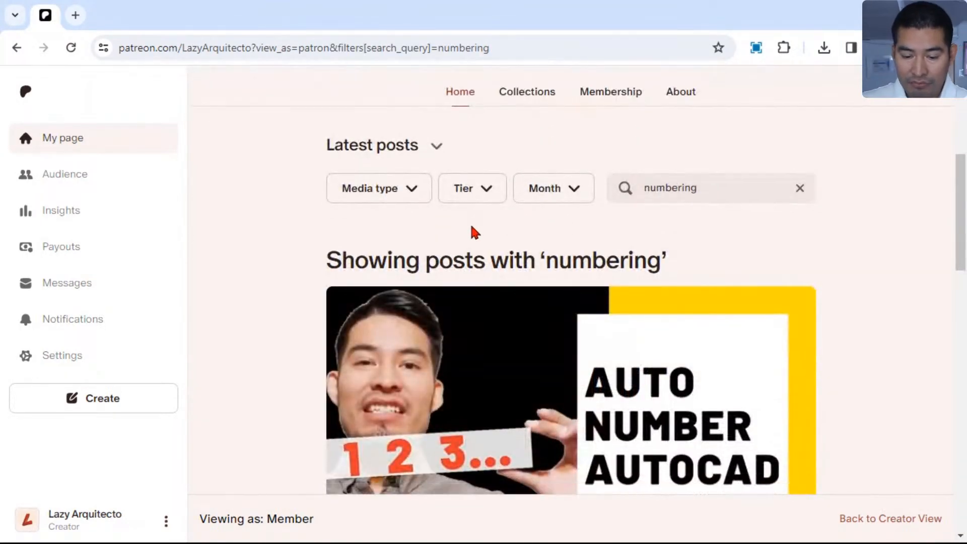
pyautogui.scroll(-3, 639, 262)
pyautogui.scroll(-5, 434, 266)
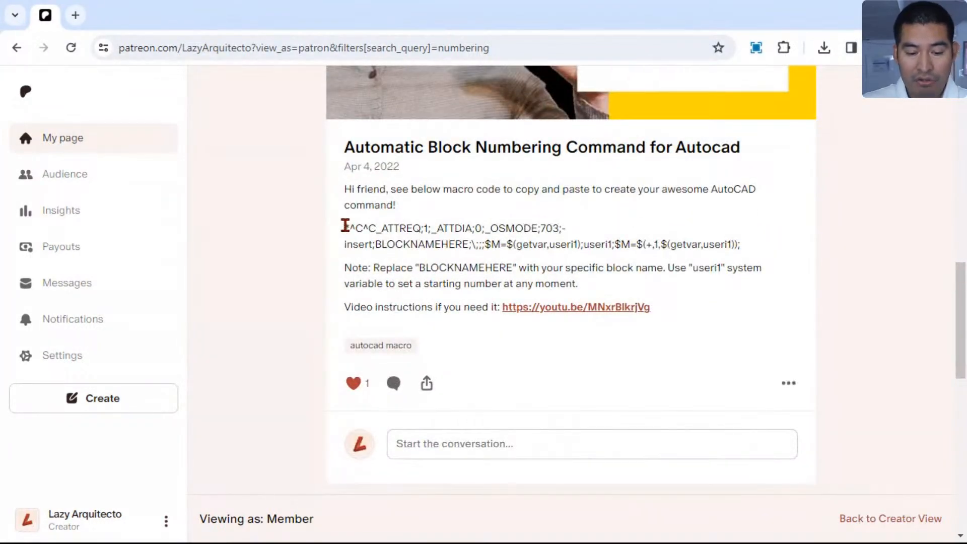
# Step: Copy the full macro code from the Automatic Block Numbering Command for Autocad post
pyautogui.moveTo(345, 225); pyautogui.dragTo(746, 246)
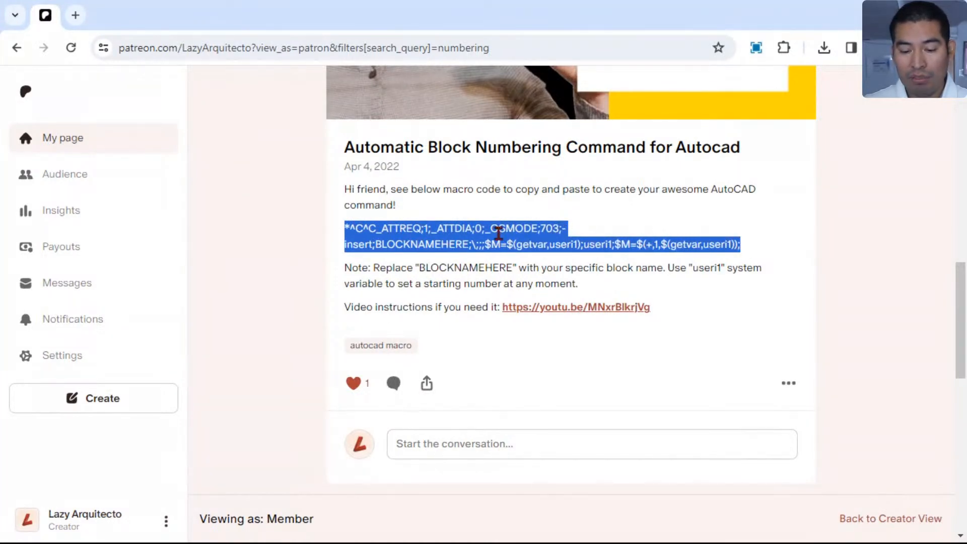
pyautogui.rightClick(485, 236)
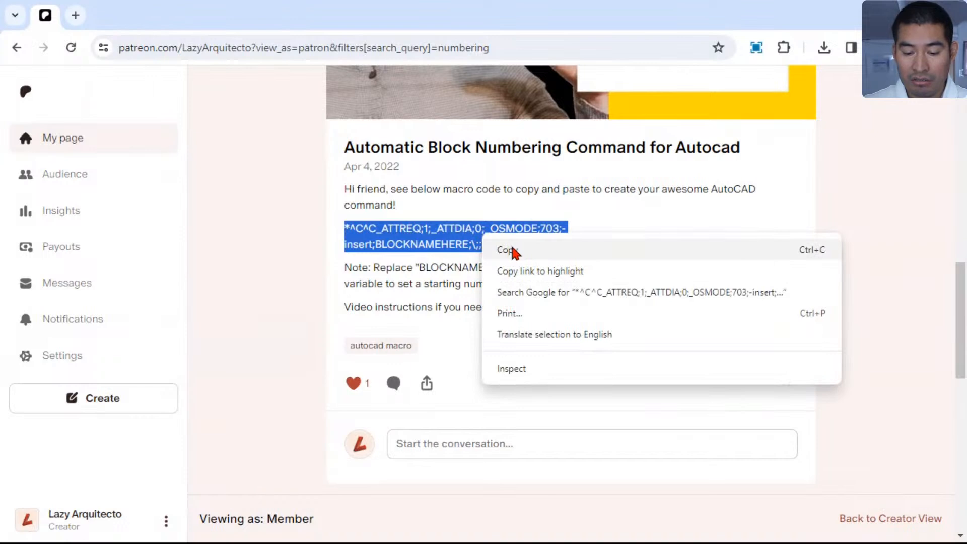
pyautogui.click(512, 250)
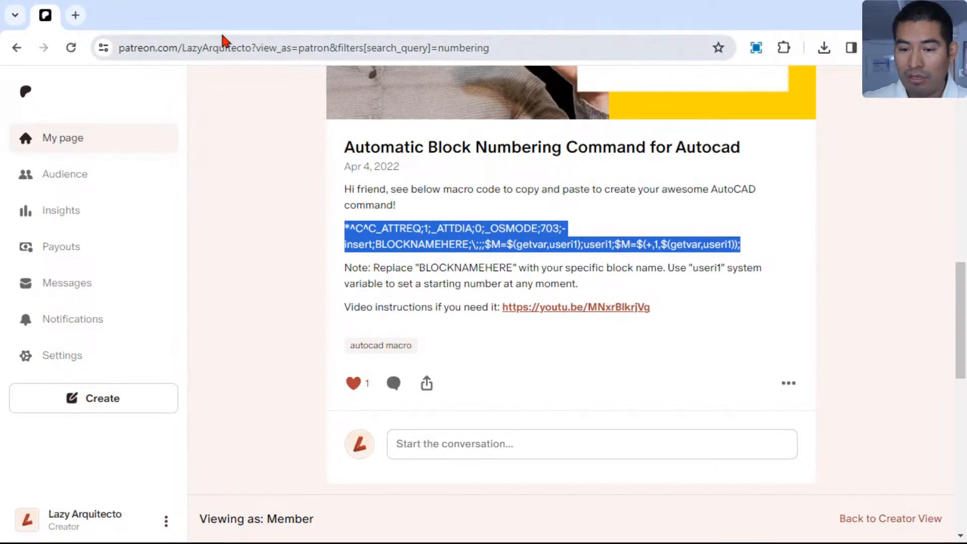
# Step: Switch to AutoCAD, run COMMANDMACROS and show the list of saved command macros
pyautogui.moveTo(53, 20); pyautogui.dragTo(966, 7)
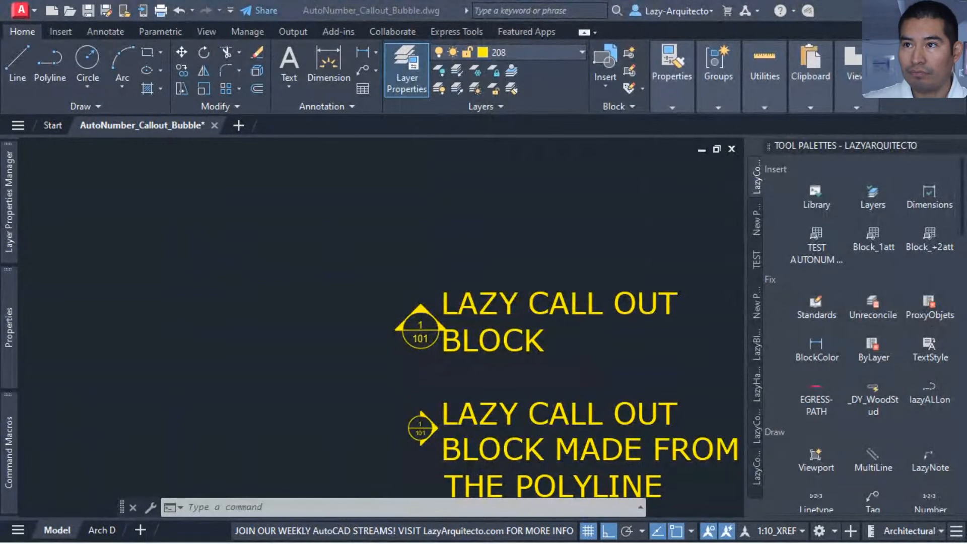
pyautogui.click(364, 182)
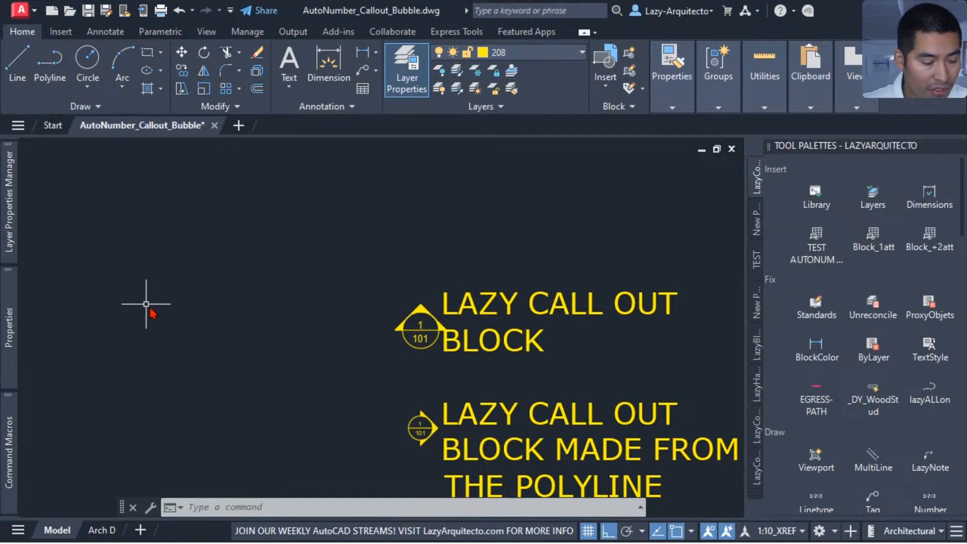
pyautogui.write('commk')
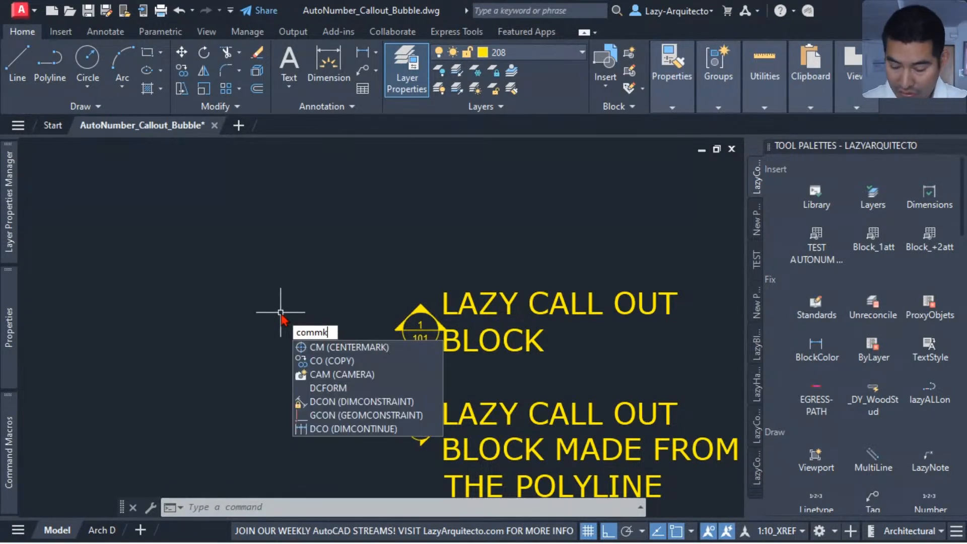
pyautogui.press('BackSpace')
pyautogui.write('and')
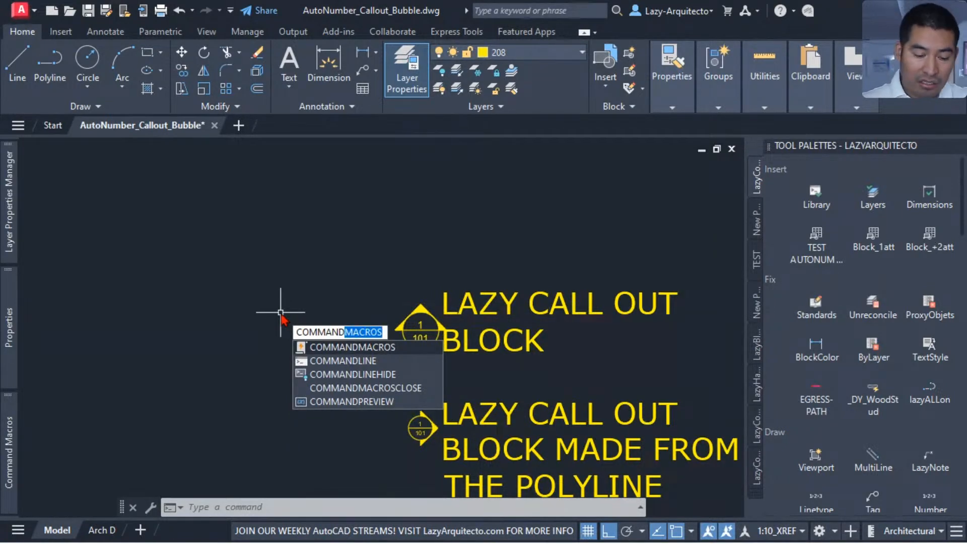
pyautogui.press('Return')
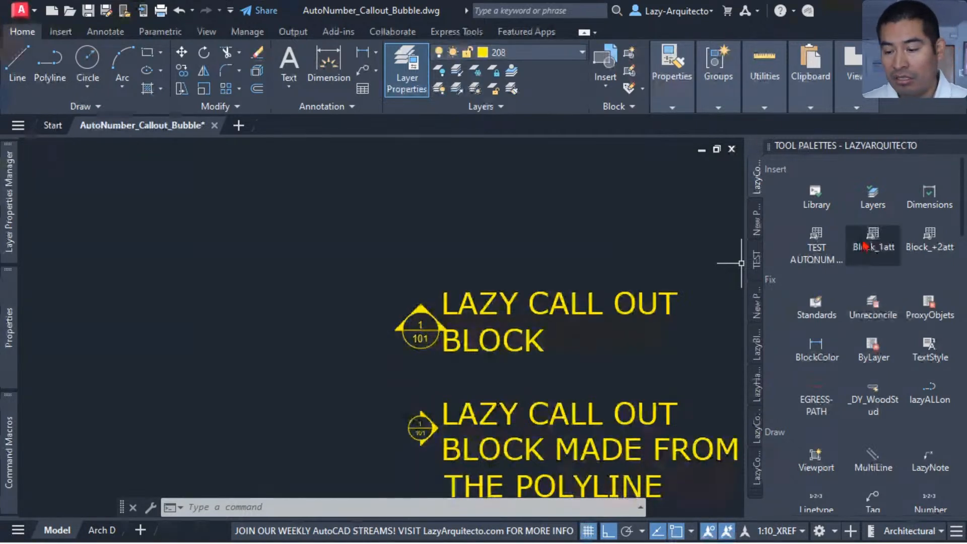
pyautogui.moveTo(11, 434)
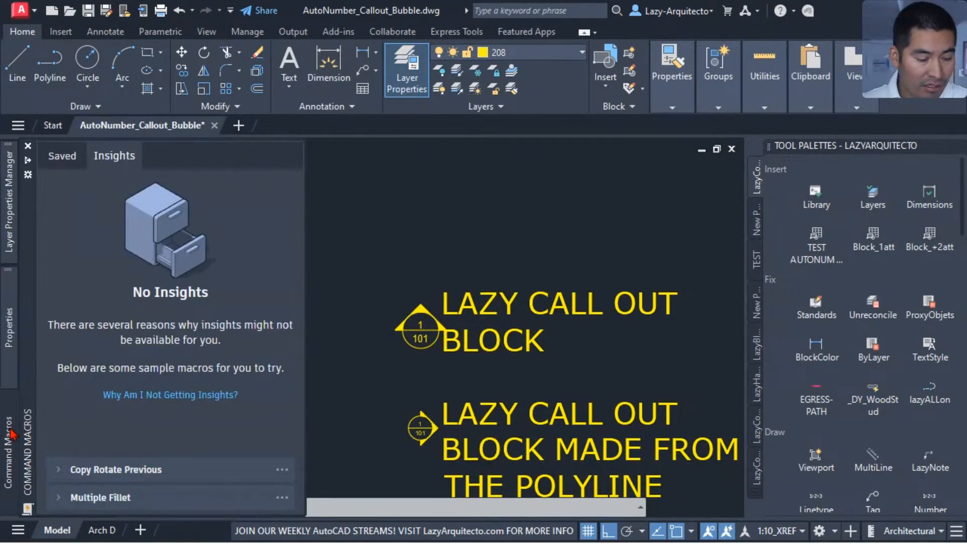
pyautogui.click(67, 157)
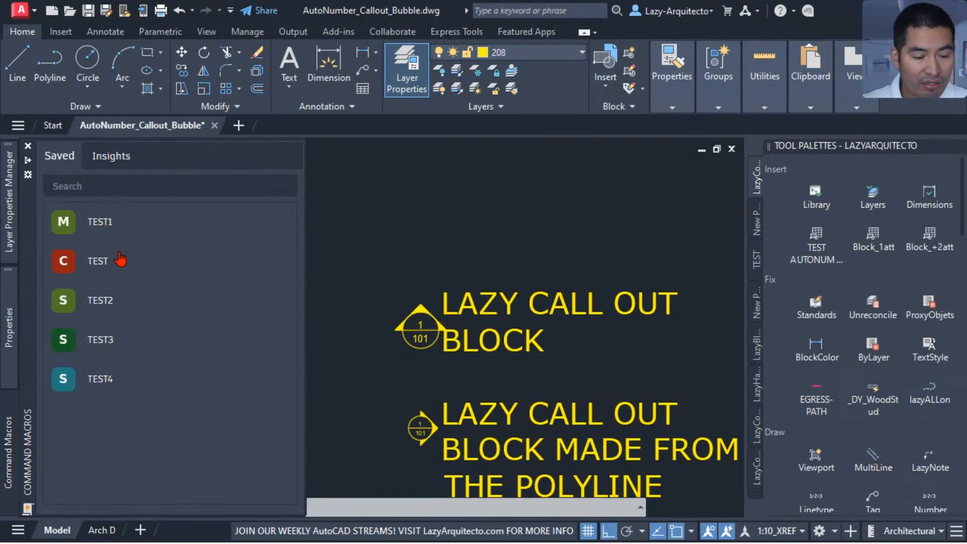
# Step: Edit the saved TEST1 macro in the Command Macro Editor, renaming it lazyBlockNumbering and clearing its description
pyautogui.rightClick(151, 225)
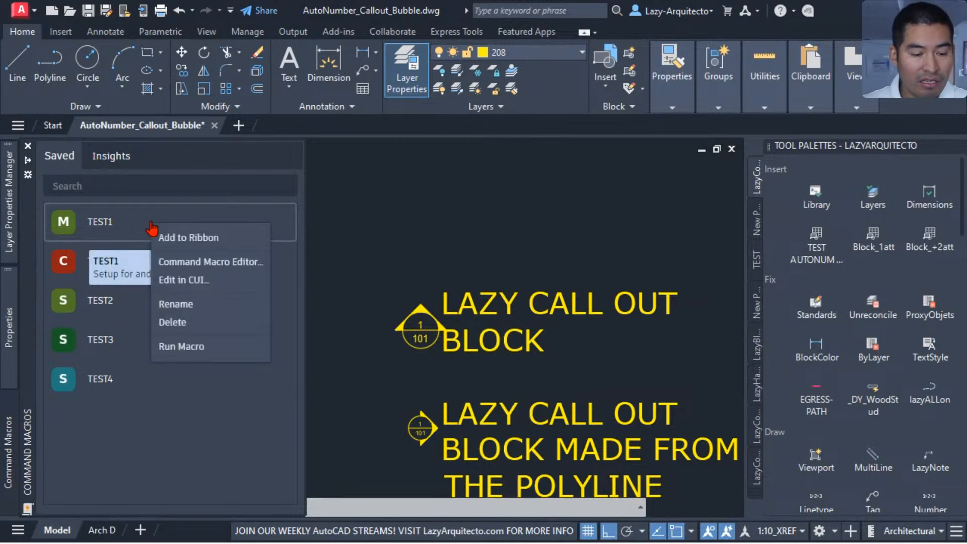
pyautogui.click(195, 263)
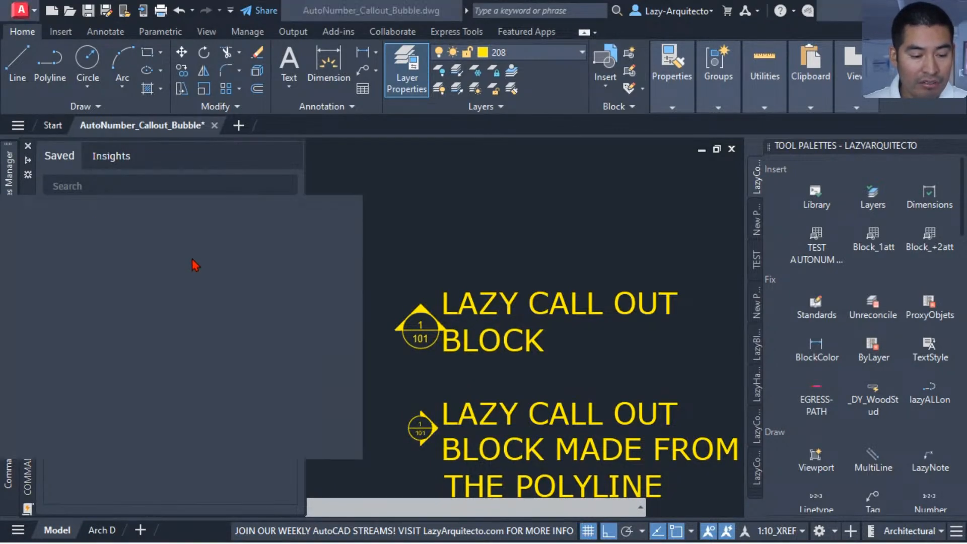
pyautogui.moveTo(186, 206); pyautogui.dragTo(452, 176)
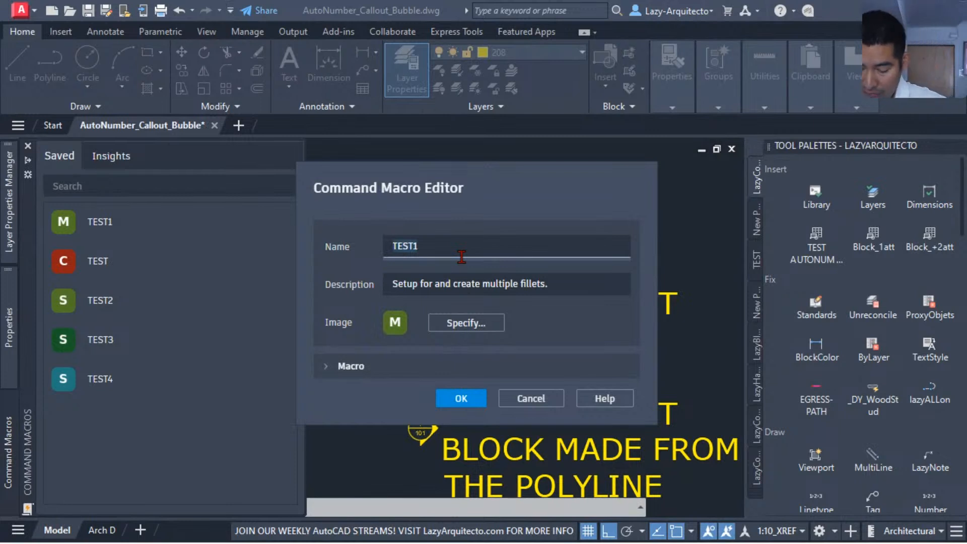
pyautogui.hotkey('ctrl', 'a')
pyautogui.write('l')
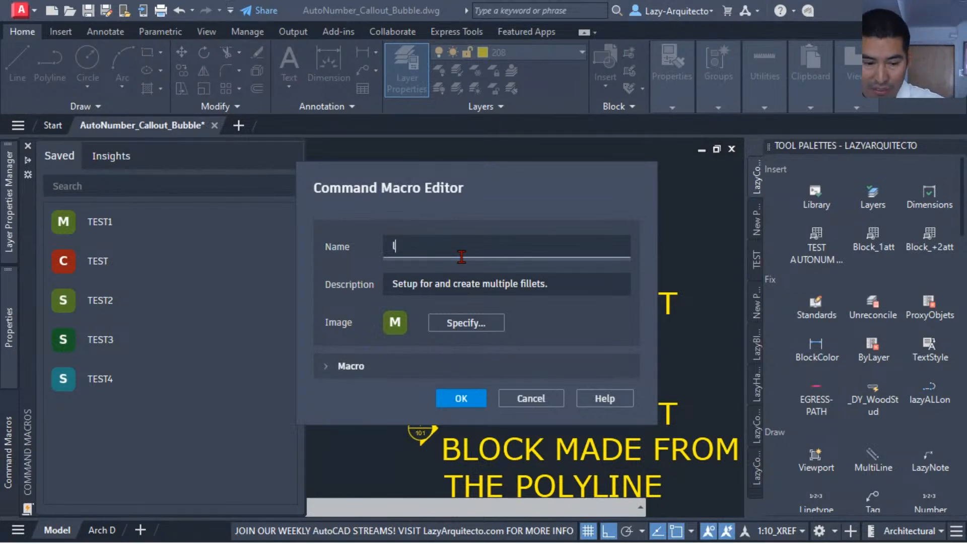
pyautogui.write('azyBloc')
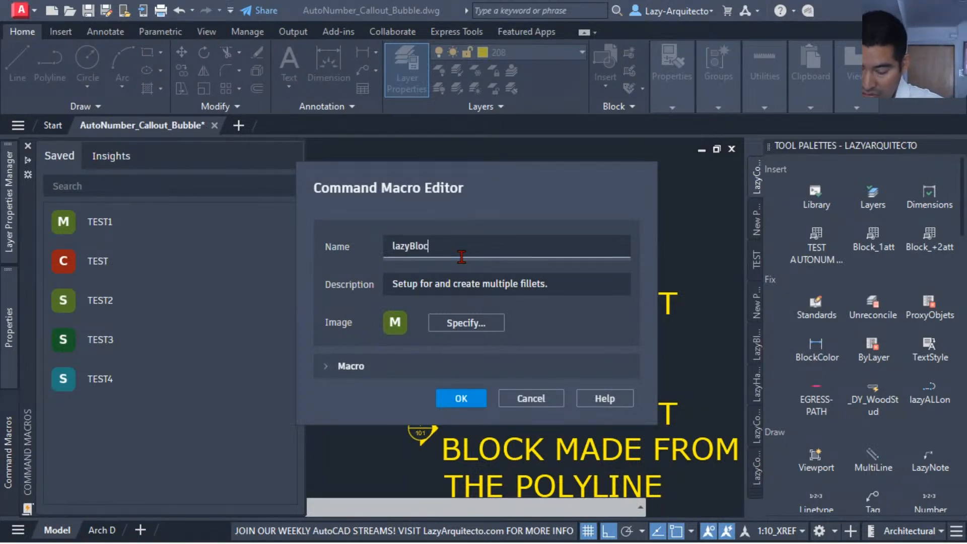
pyautogui.write('kNumbering')
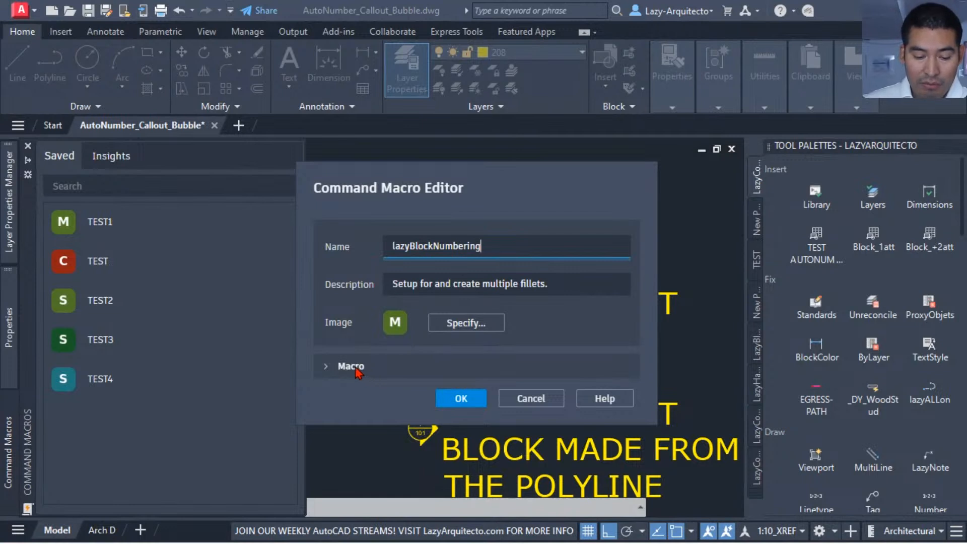
pyautogui.click(421, 291)
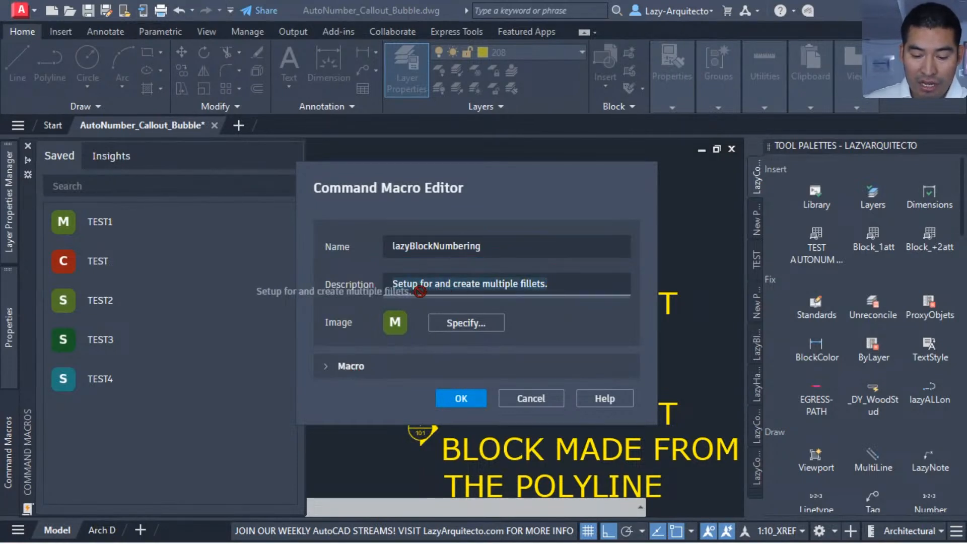
pyautogui.hotkey('ctrl', 'a')
pyautogui.press('BackSpace')
# Step: Replace the existing code of the lazyBlockNumbering macro with the copied automatic block numbering code
pyautogui.click(331, 371)
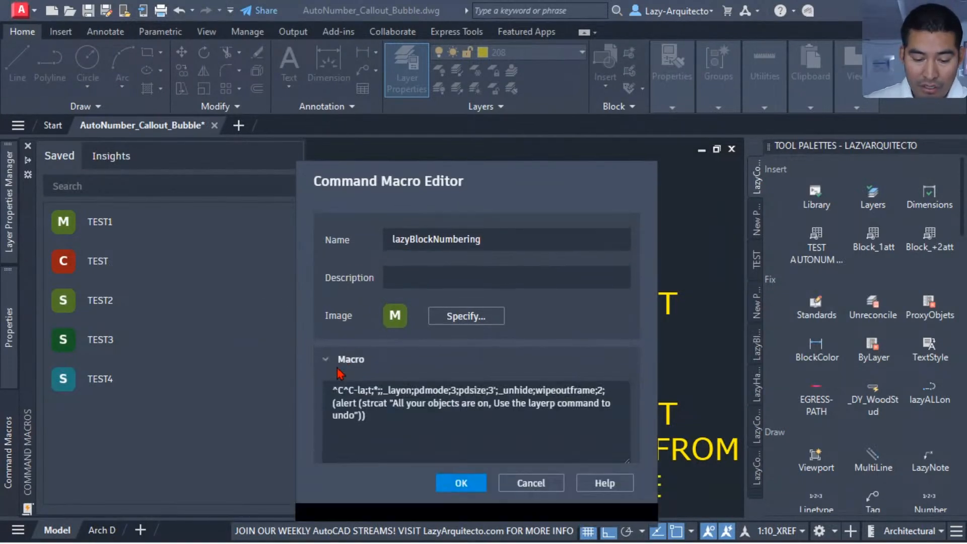
pyautogui.moveTo(431, 178); pyautogui.dragTo(432, 122)
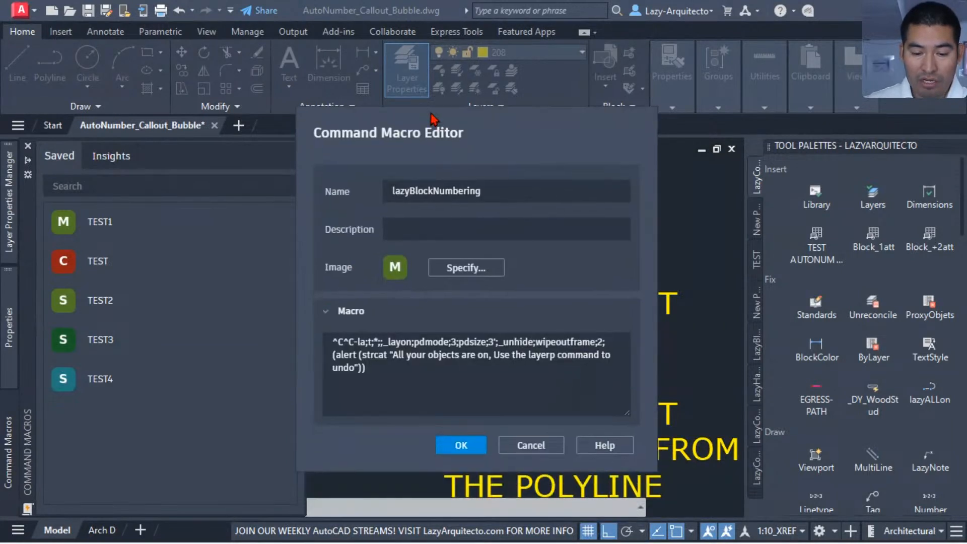
pyautogui.click(372, 349)
pyautogui.hotkey('ctrl', 'a')
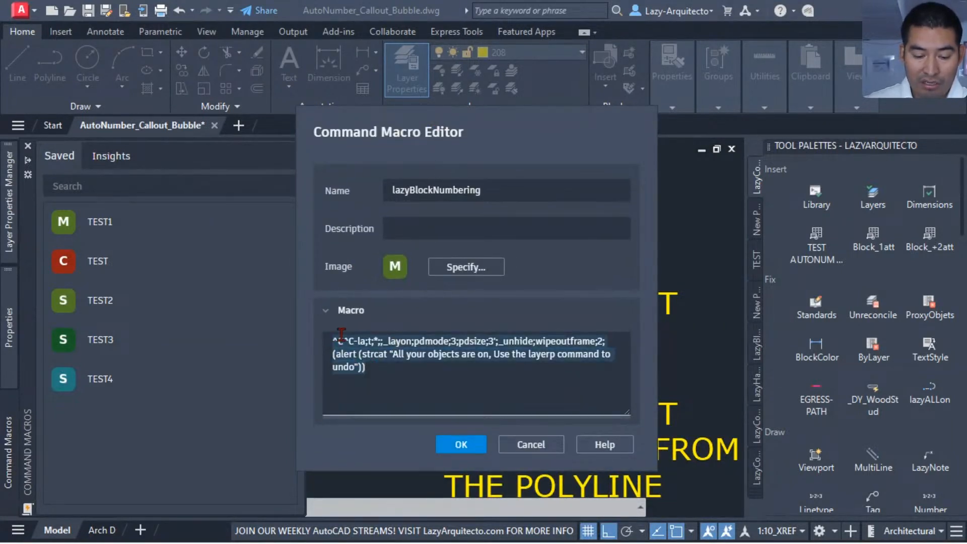
pyautogui.press('BackSpace')
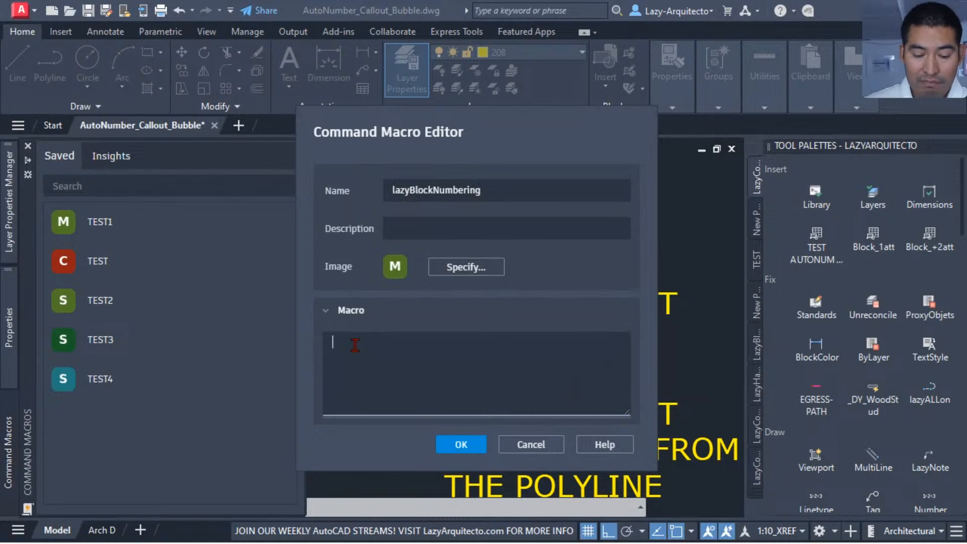
pyautogui.write('*^C^C_ATTREQ;1;_ATTDIA;0;_OSMODE;703;-insert;BLOCKNAMEHERE;\\;;;$M=$(getvar,useri1);useri1;$M=$(+,1,$(getvar,useri1));')
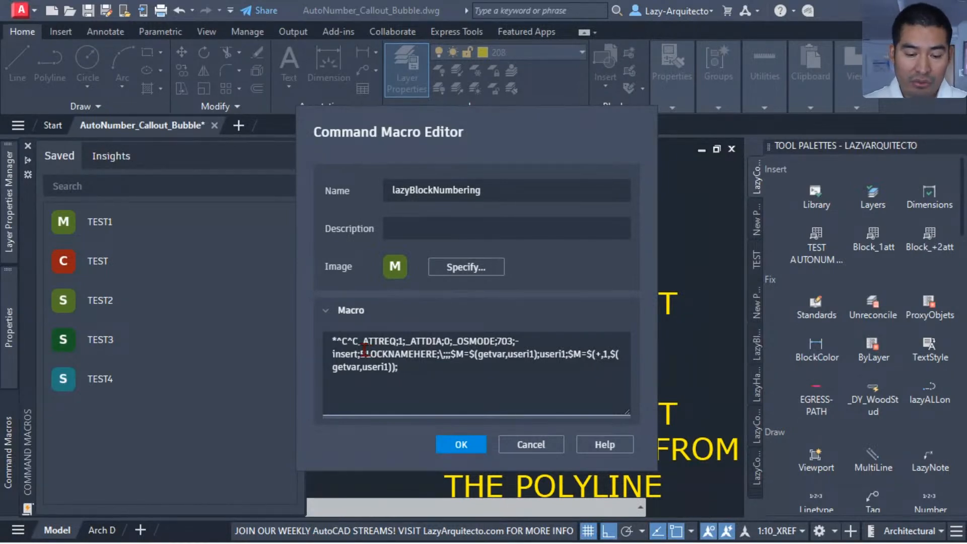
pyautogui.moveTo(388, 126)
pyautogui.mouseDown()
pyautogui.moveTo(636, 144)
pyautogui.moveTo(363, 123)
pyautogui.mouseUp()
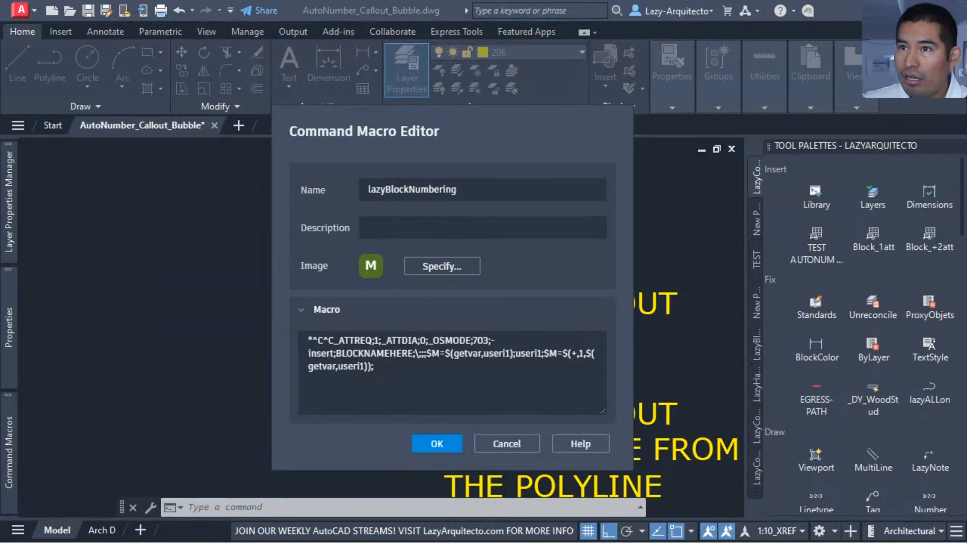
# Step: Switch to the Patreon post and read the note on replacing BLOCKNAMEHERE with a specific block name
pyautogui.moveTo(966, 266); pyautogui.dragTo(272, 1)
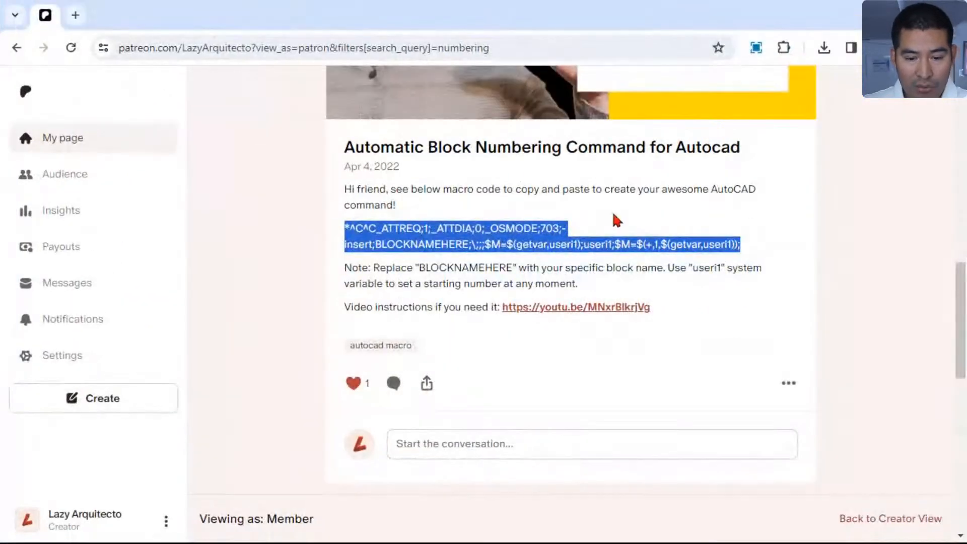
pyautogui.click(468, 229)
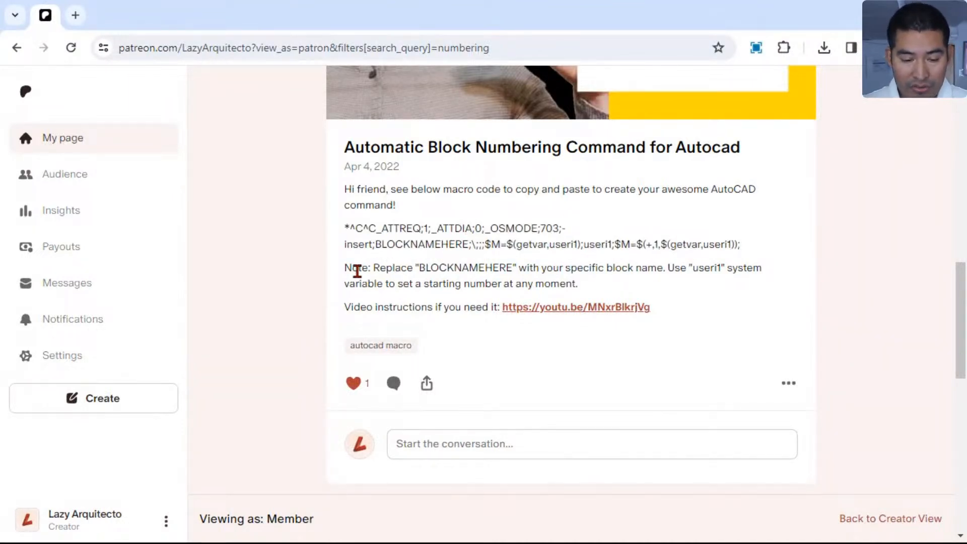
pyautogui.moveTo(375, 269); pyautogui.dragTo(517, 269)
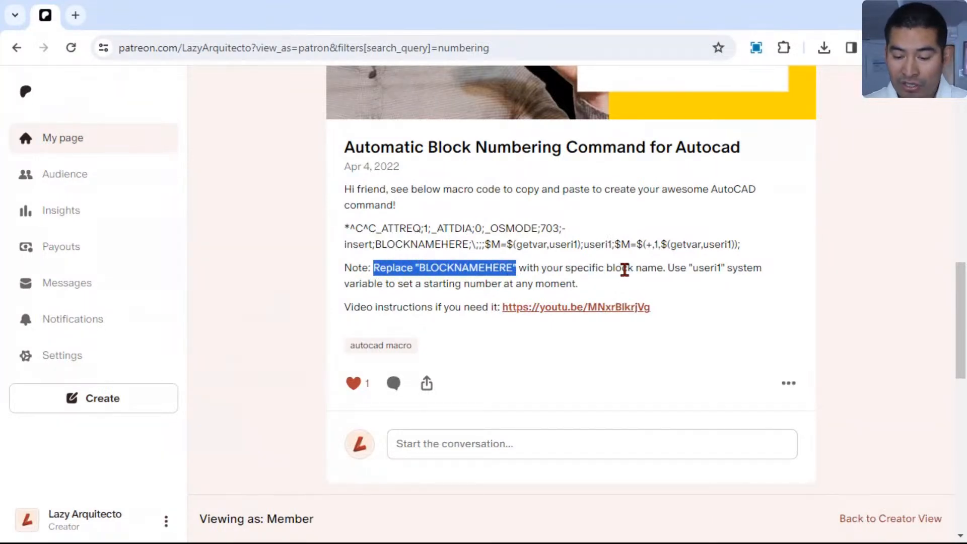
pyautogui.moveTo(663, 269); pyautogui.dragTo(416, 263)
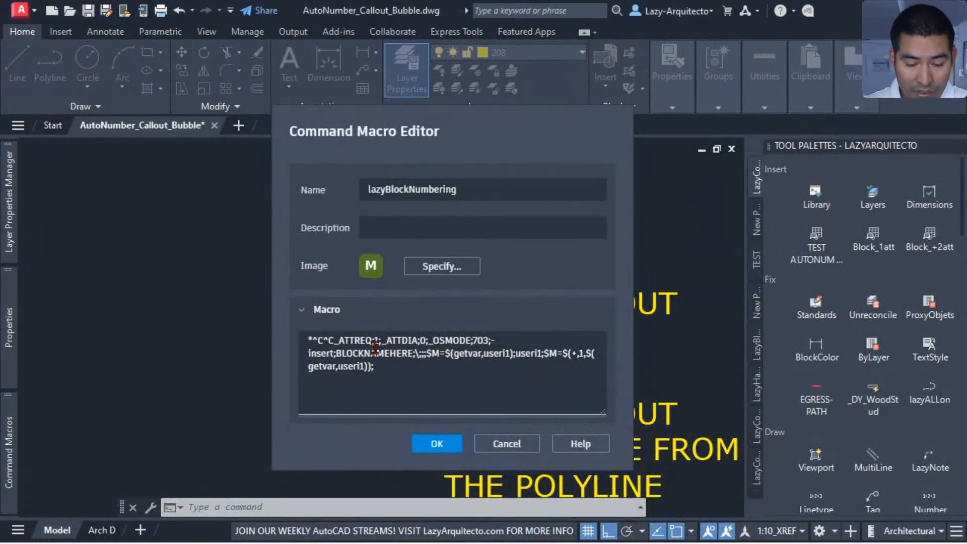
# Step: Back in AutoCAD, replace BLOCKNAMEHERE in the macro code with LAZY_CALLOUT_BUBBLE and save the macro
pyautogui.moveTo(336, 352); pyautogui.dragTo(412, 352)
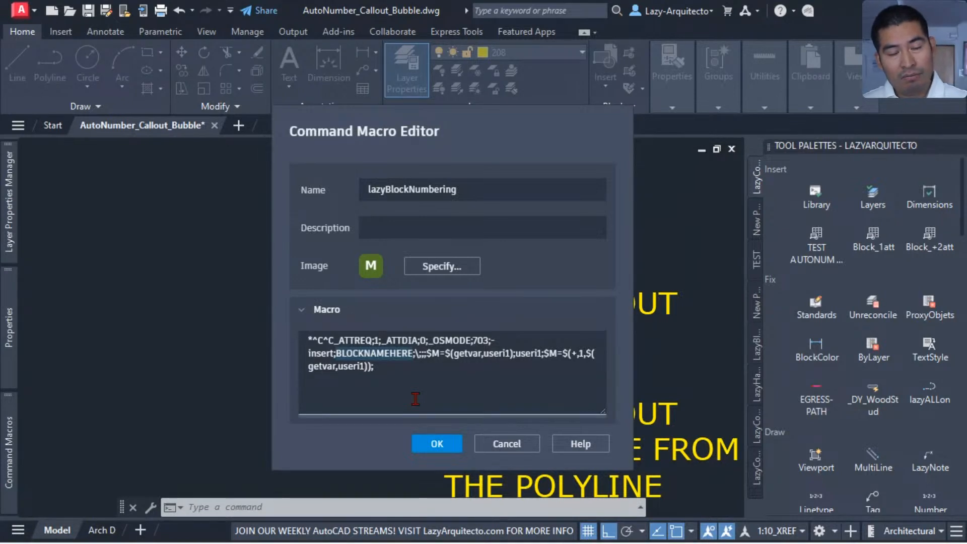
pyautogui.write('LAZY')
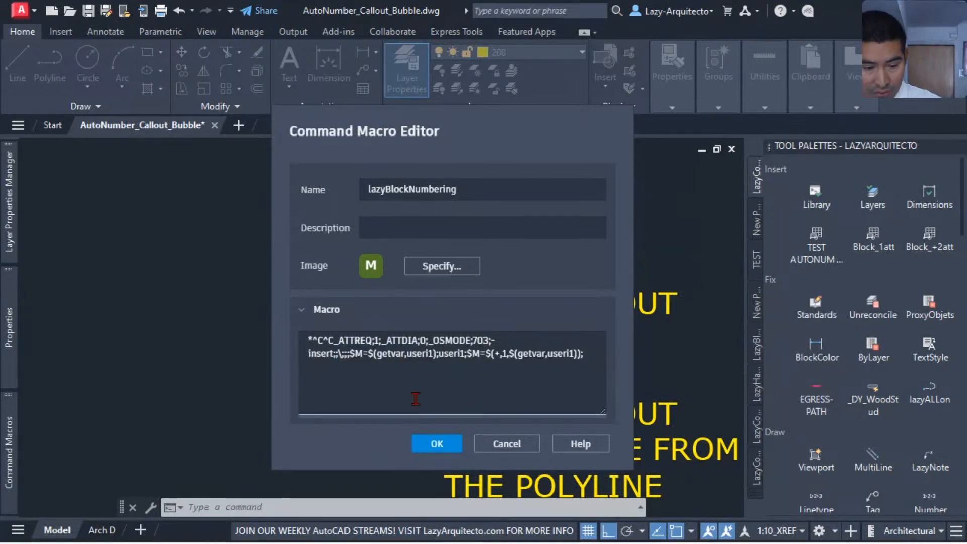
pyautogui.write('_CALLOUT')
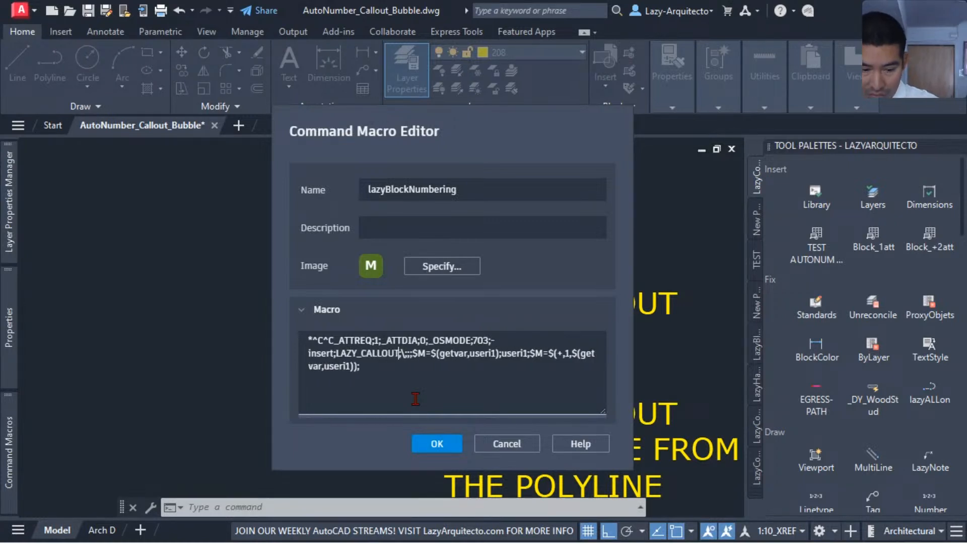
pyautogui.write('_BUBBLE')
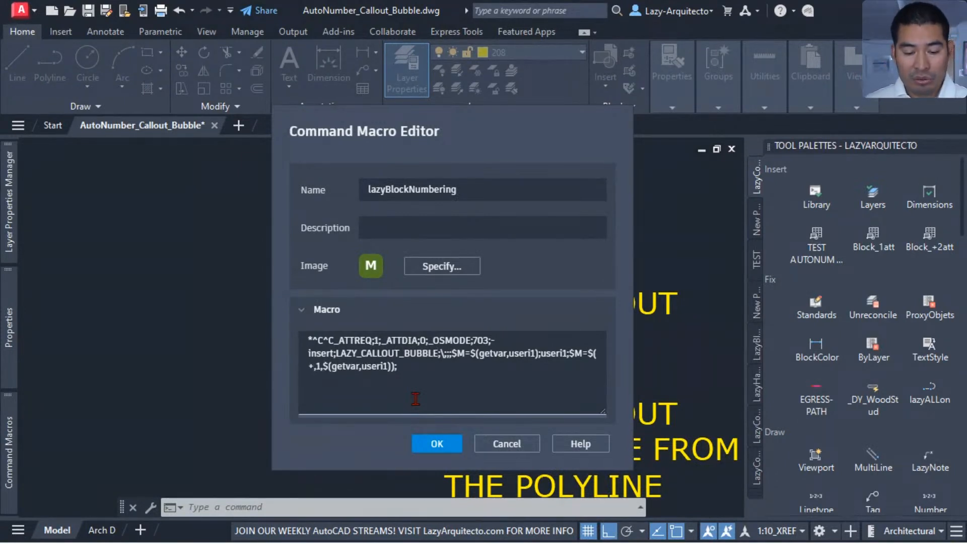
pyautogui.click(436, 444)
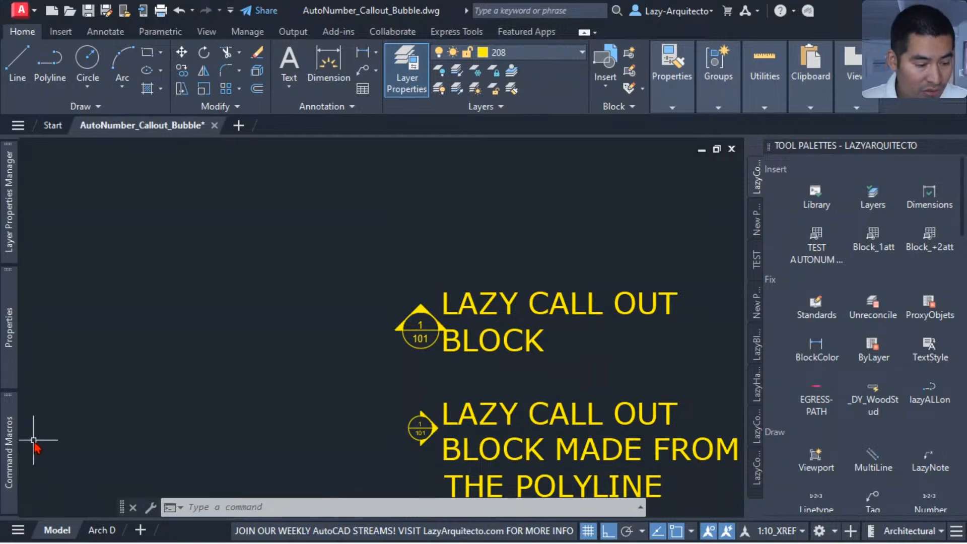
# Step: Run the saved lazyBlockNumbering macro and place five callout bubbles in the empty area above the LAZY CALL OUT BLOCK text
pyautogui.moveTo(14, 461)
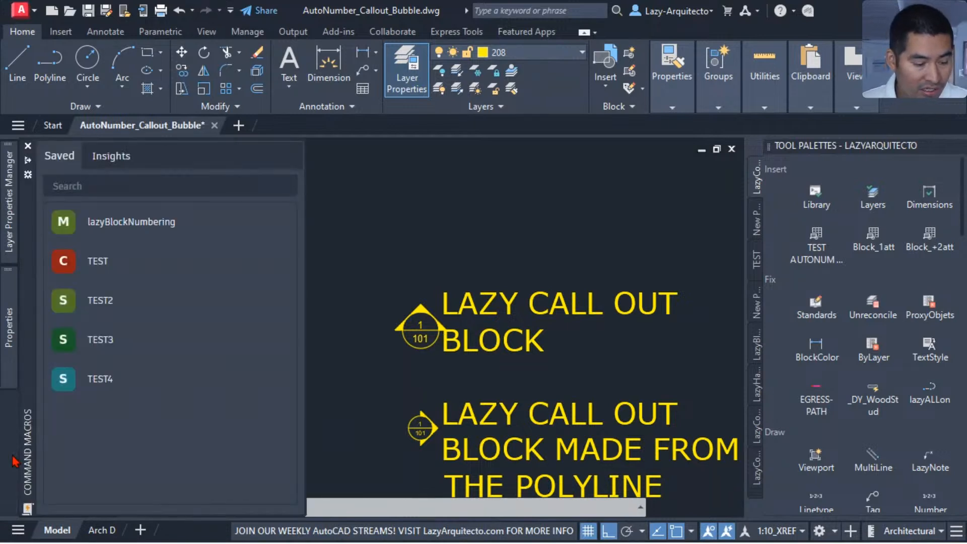
pyautogui.click(118, 225)
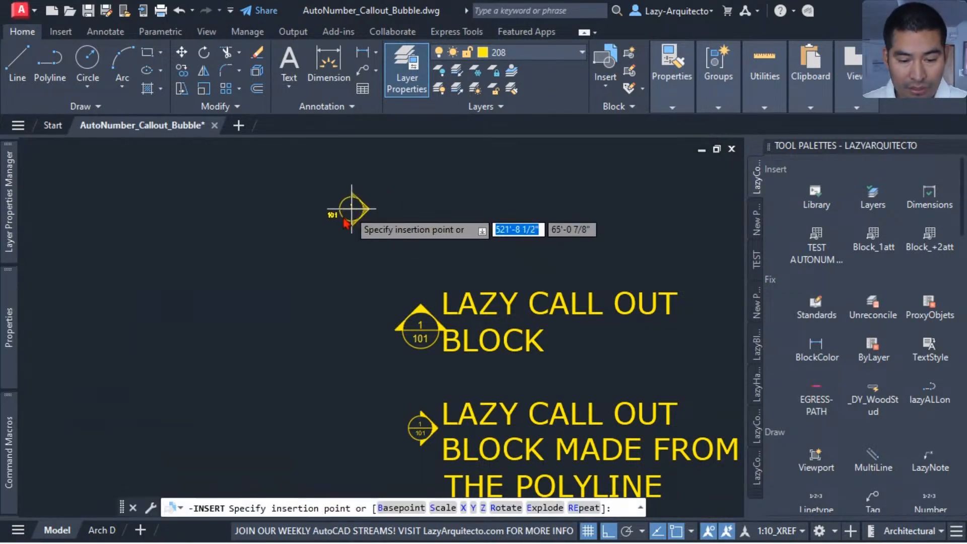
pyautogui.click(320, 233)
pyautogui.click(388, 212)
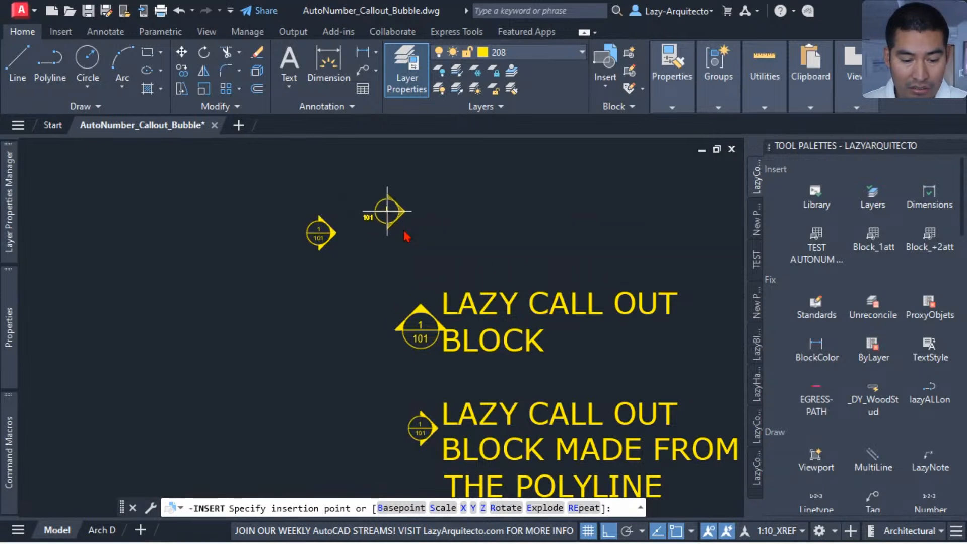
pyautogui.click(439, 233)
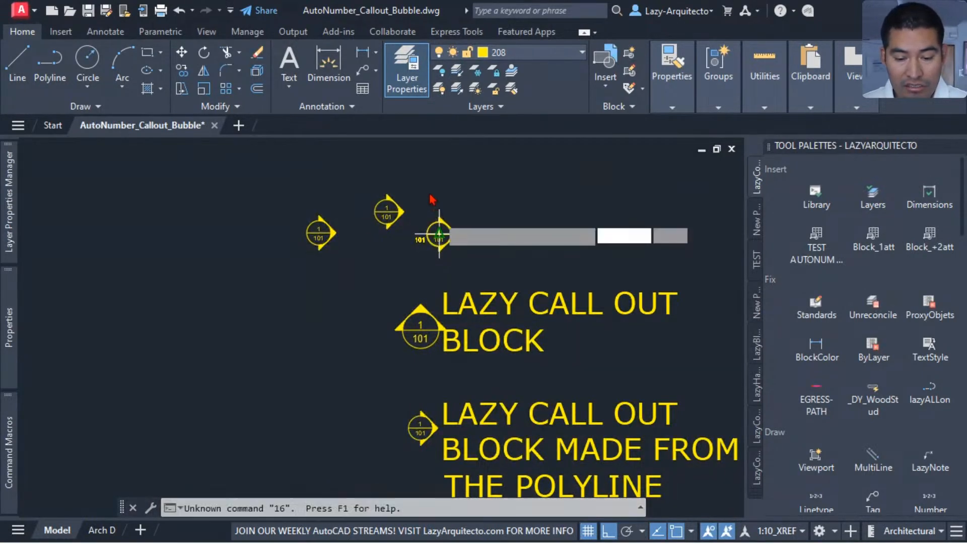
pyautogui.click(428, 180)
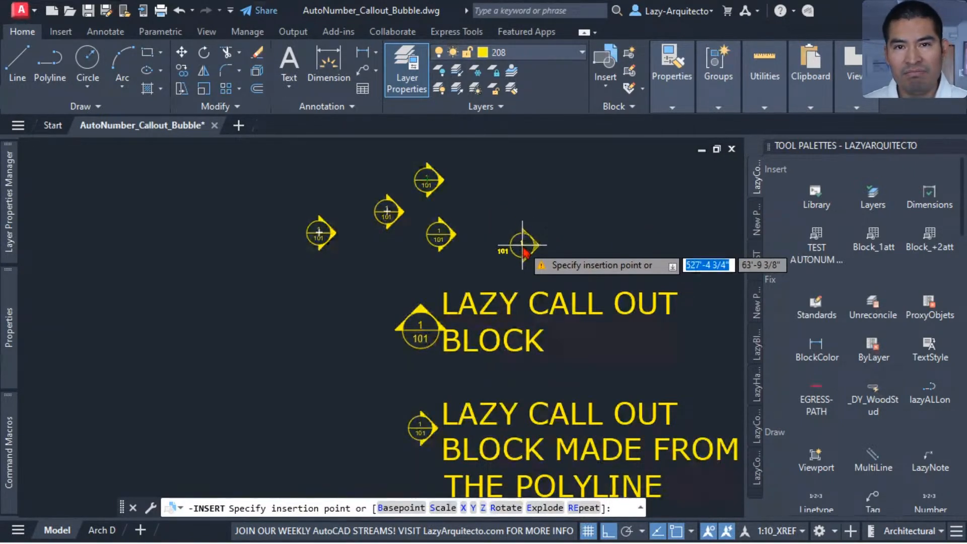
pyautogui.click(501, 194)
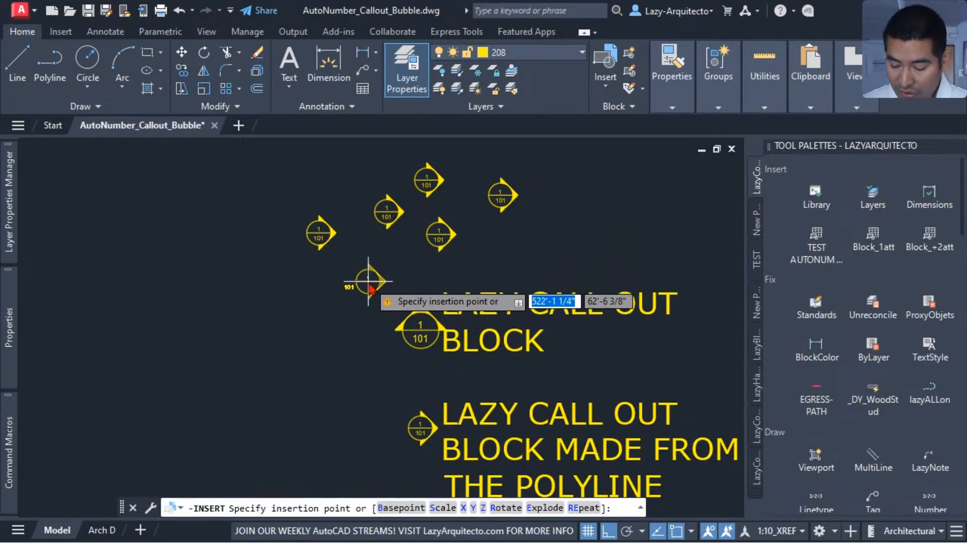
# Step: Review the command history for the macro's USERI1 counter and block insertion entries, and cancel the pending insertion
pyautogui.press('F2')
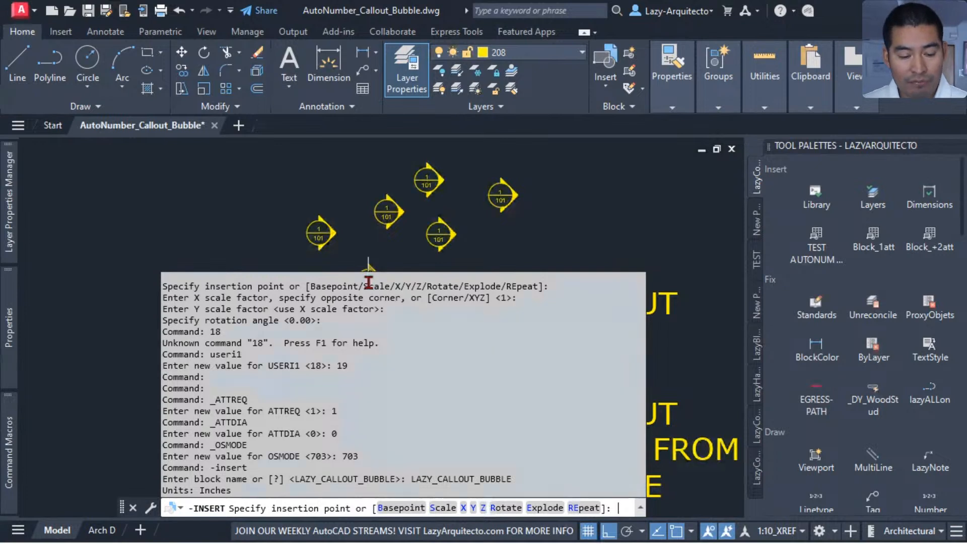
pyautogui.scroll(1, 265, 365)
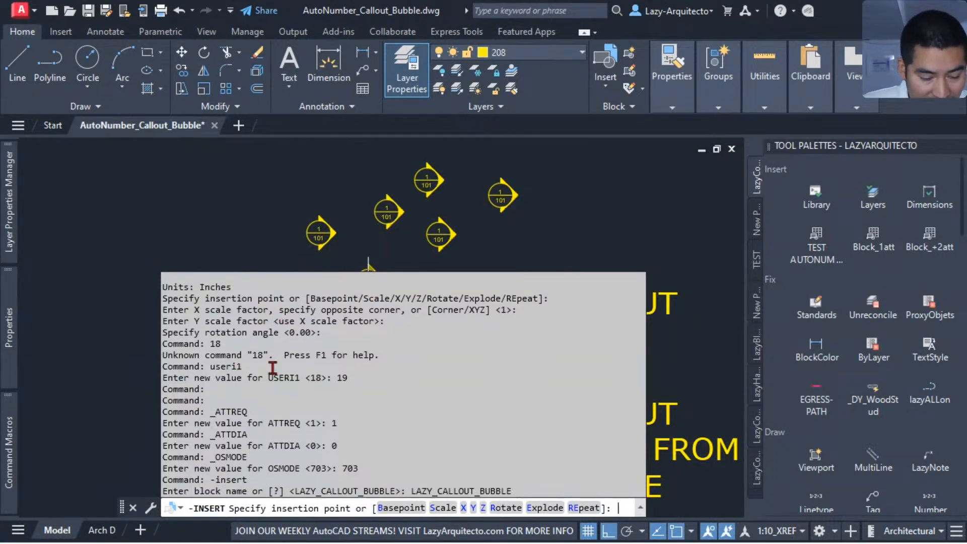
pyautogui.scroll(2, 284, 410)
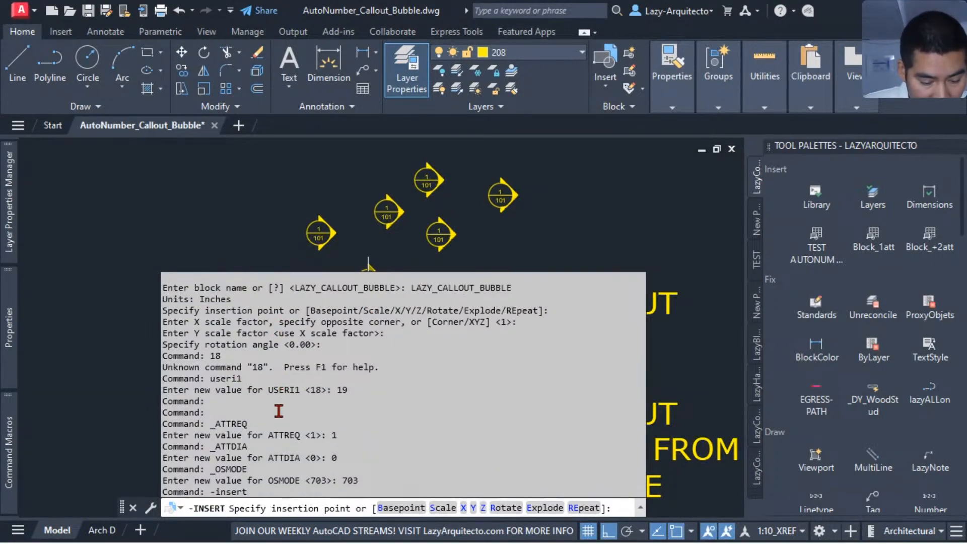
pyautogui.scroll(3, 286, 409)
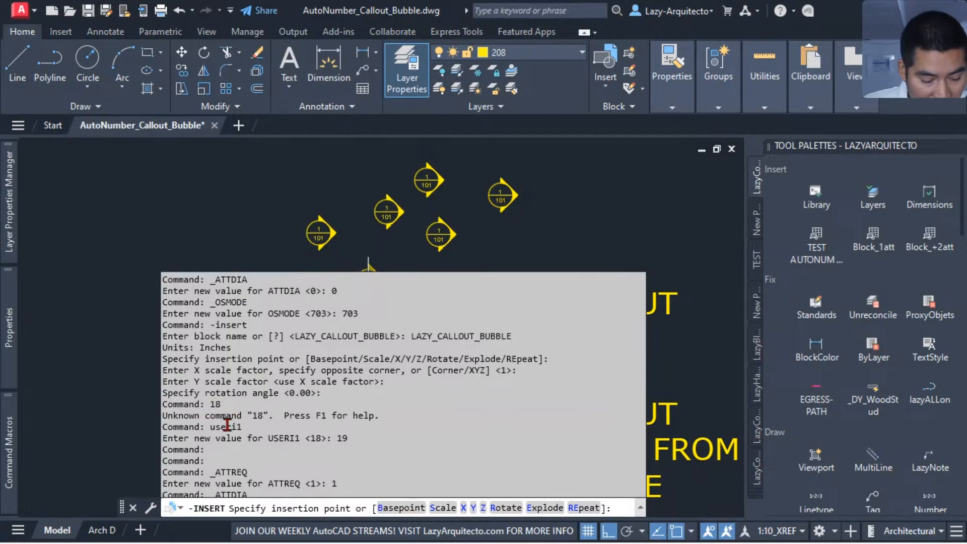
pyautogui.scroll(-1, 318, 405)
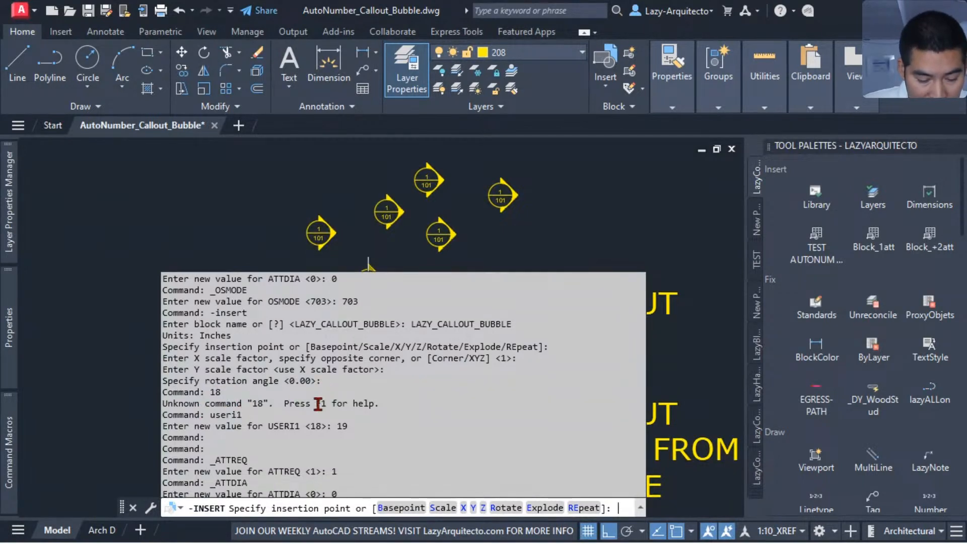
pyautogui.scroll(-1, 301, 429)
pyautogui.doubleClick(340, 414)
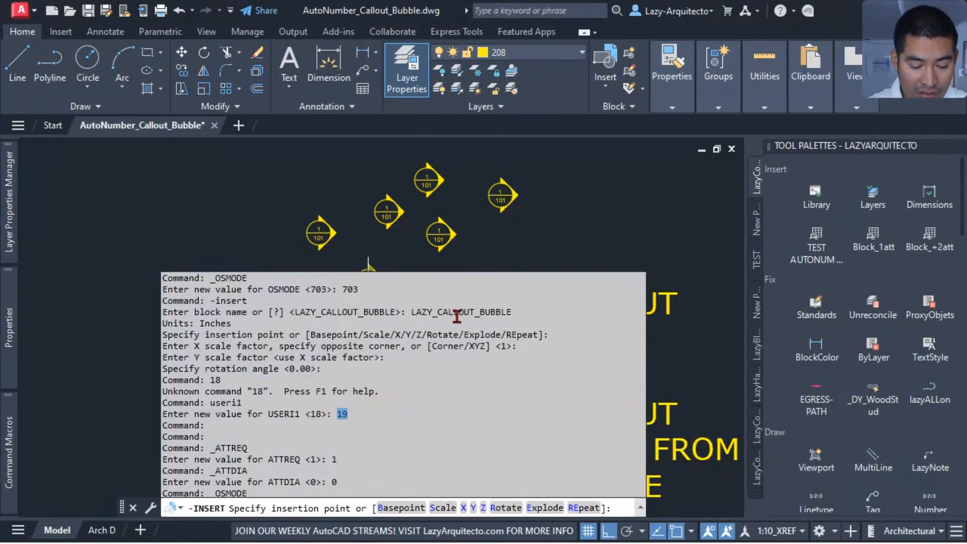
pyautogui.press('Escape')
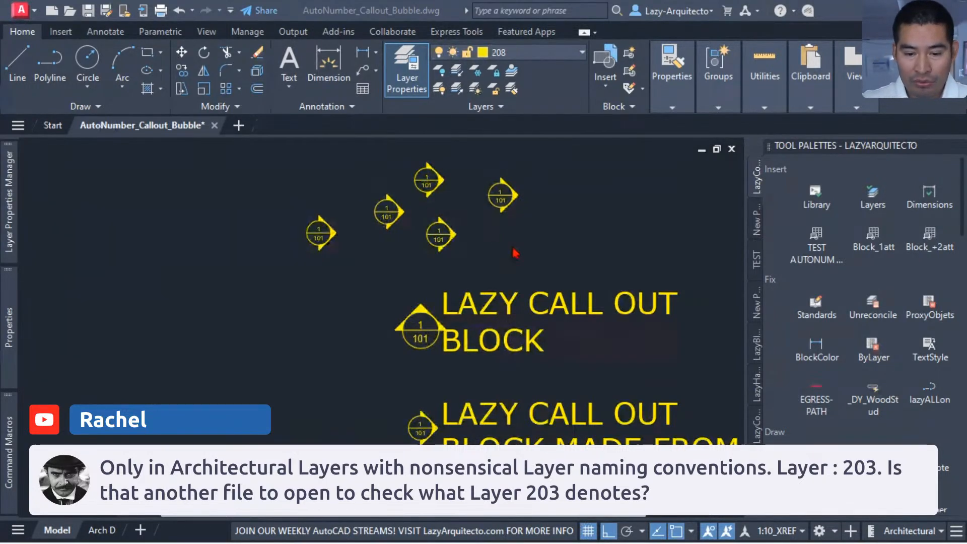
pyautogui.click(504, 233)
pyautogui.click(531, 52)
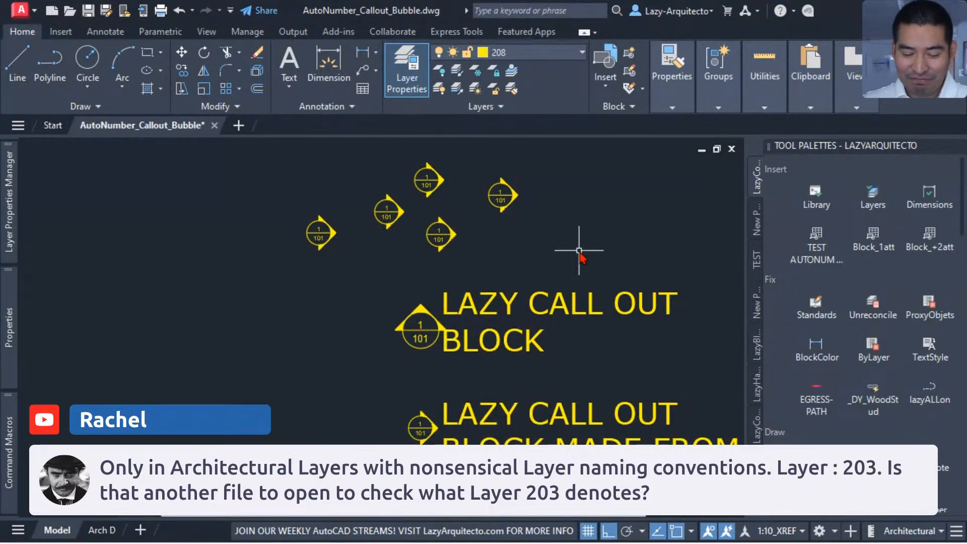
pyautogui.click(856, 107)
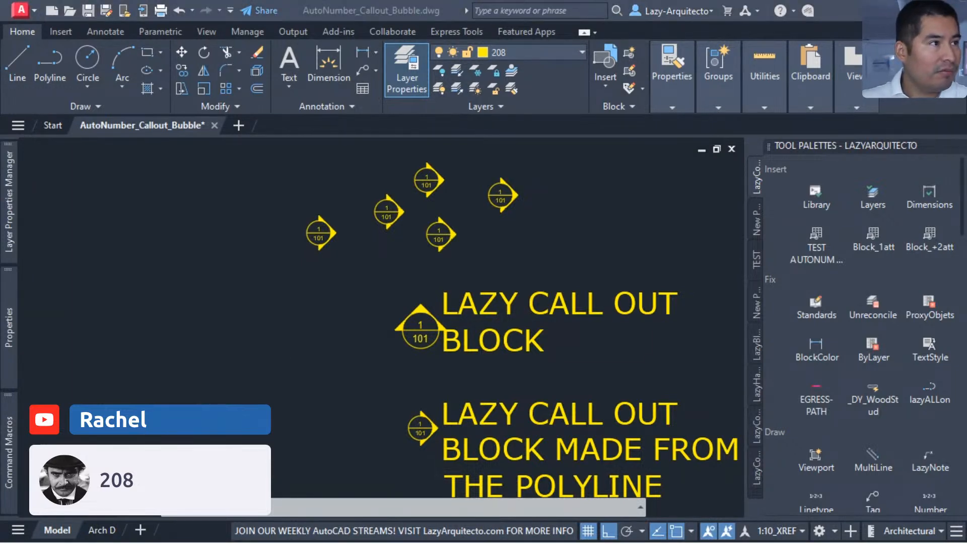
# Step: Switch to the FS-1 elevation reference PDF in Acrobat and examine the numbered elevation callouts around the freezer and walk-in cooler
pyautogui.moveTo(0, 202); pyautogui.dragTo(393, 2)
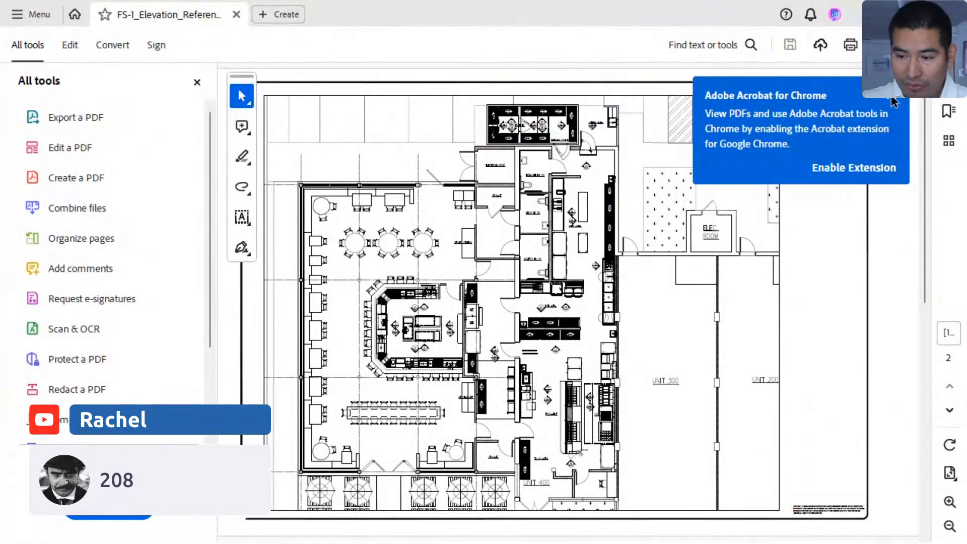
pyautogui.click(891, 96)
pyautogui.scroll(-1, 522, 347)
pyautogui.scroll(1, 522, 347)
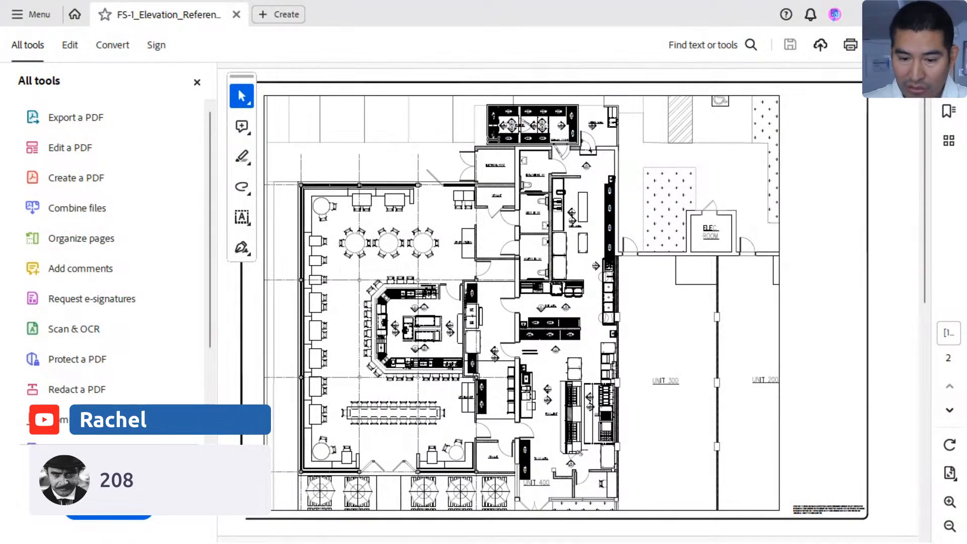
pyautogui.keyDown('ctrl'); pyautogui.scroll(3, 465, 120); pyautogui.keyUp('ctrl')
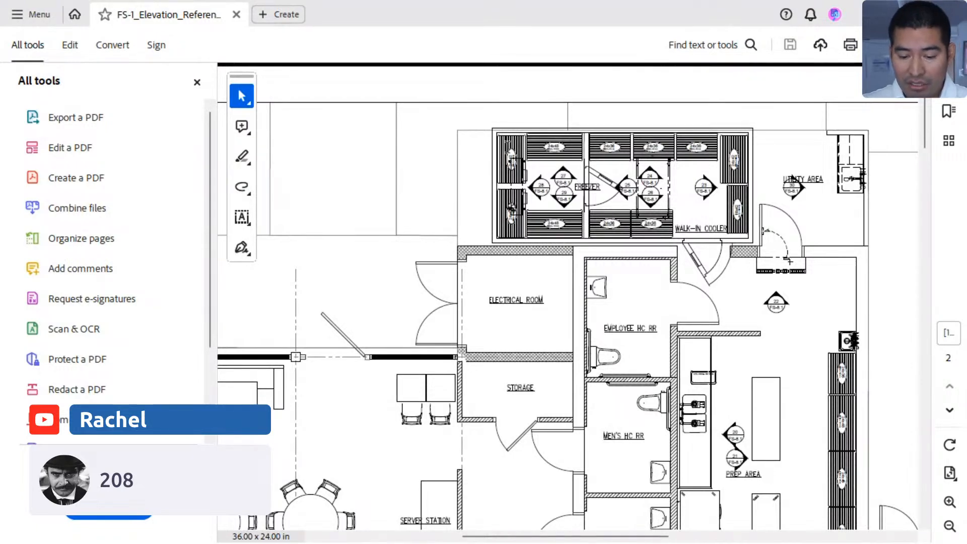
pyautogui.keyDown('ctrl'); pyautogui.scroll(-1, 523, 161); pyautogui.keyUp('ctrl')
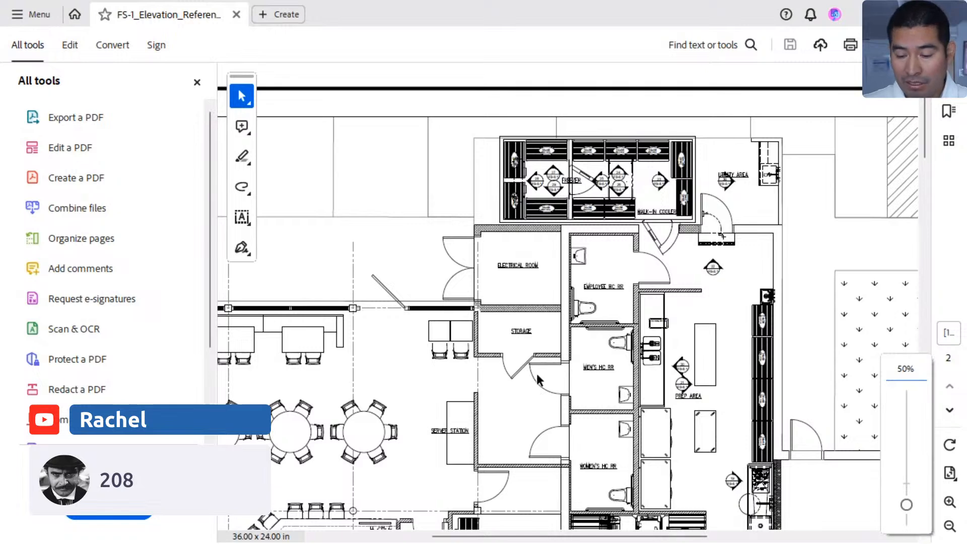
pyautogui.keyDown('ctrl'); pyautogui.scroll(3, 620, 298); pyautogui.keyUp('ctrl')
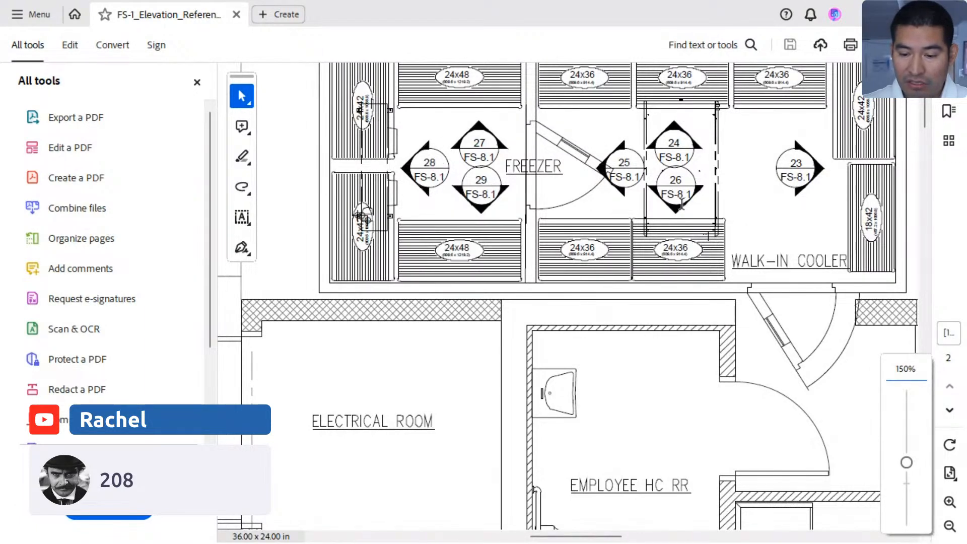
pyautogui.keyDown('ctrl'); pyautogui.scroll(3, 604, 151); pyautogui.keyUp('ctrl')
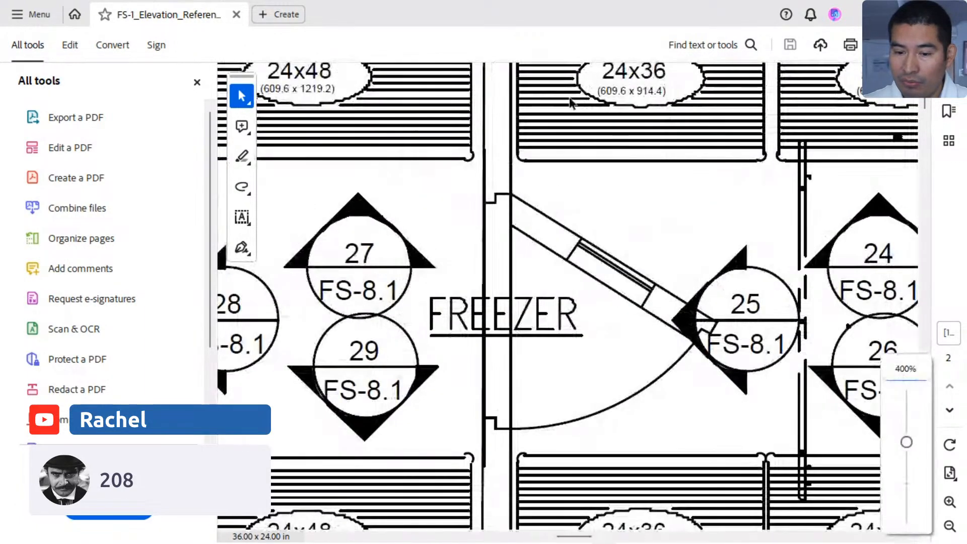
pyautogui.keyDown('ctrl'); pyautogui.scroll(-2, 570, 191); pyautogui.keyUp('ctrl')
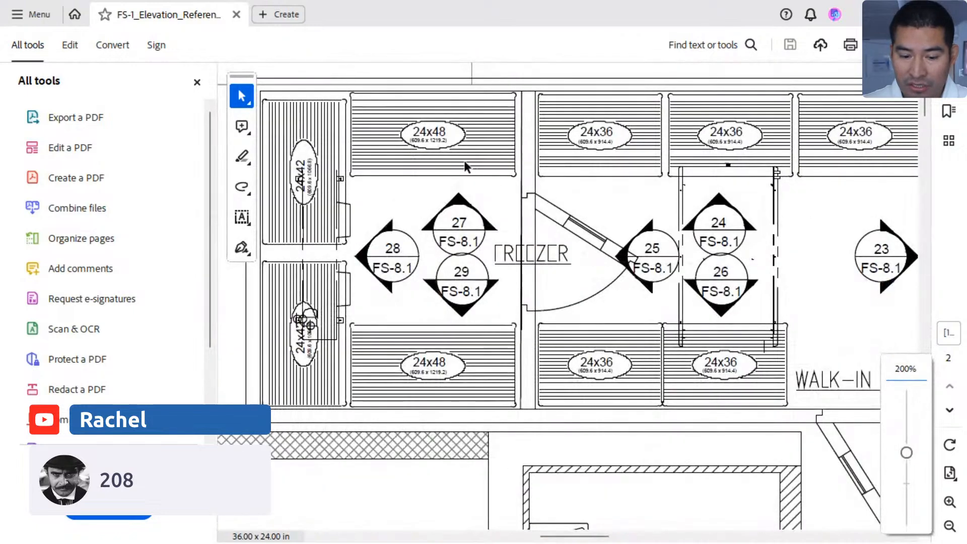
pyautogui.keyDown('ctrl'); pyautogui.scroll(-5, 569, 161); pyautogui.keyUp('ctrl')
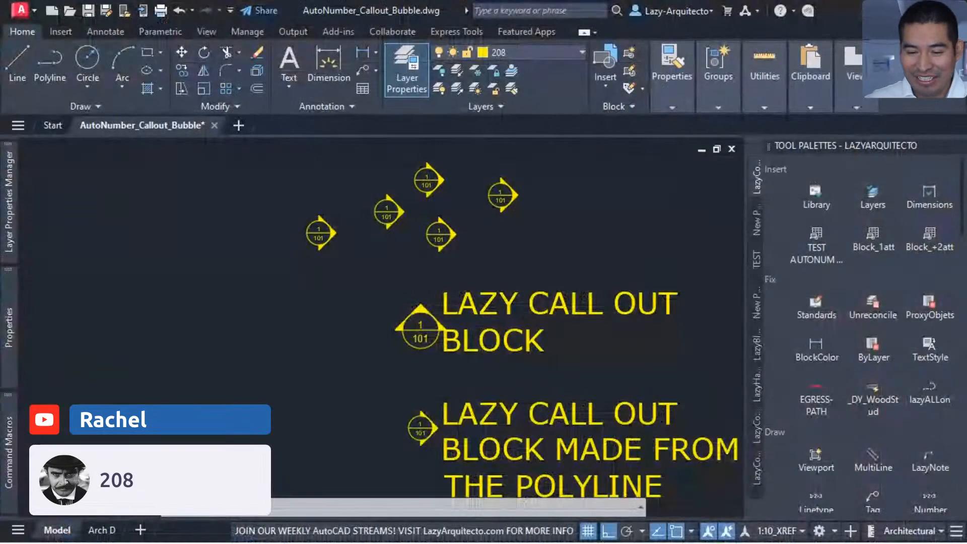
pyautogui.click(510, 230)
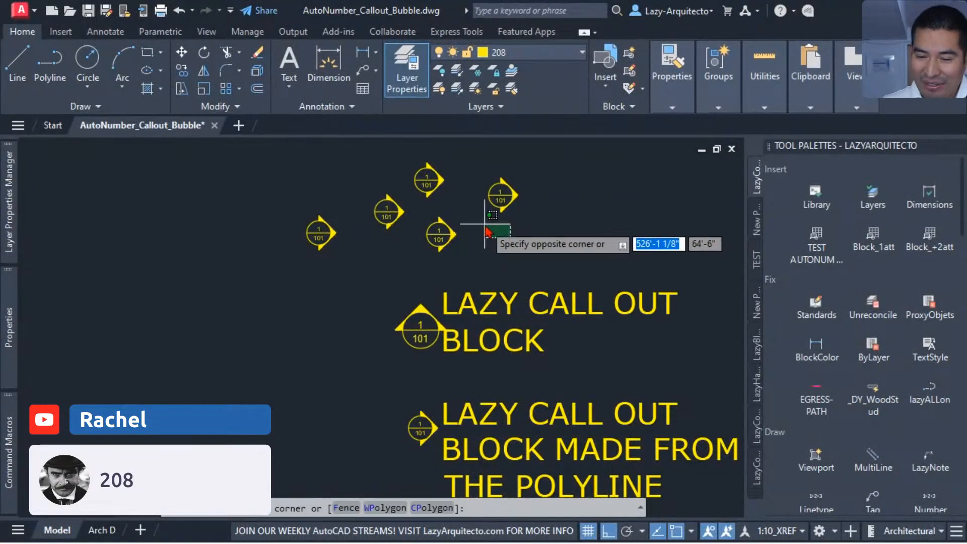
pyautogui.click(469, 216)
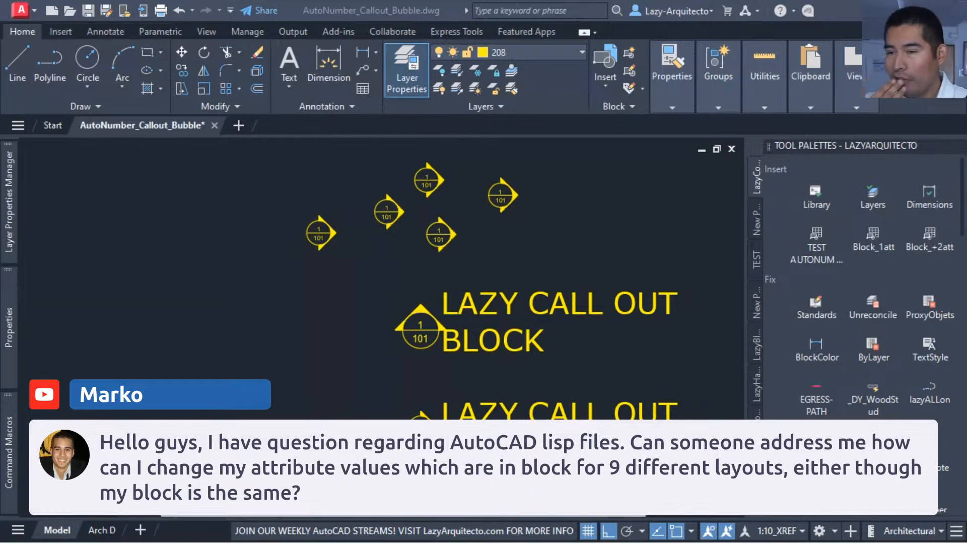
pyautogui.click(480, 232)
# Step: Select the five inserted callout bubbles and set their upper number attribute to 5 in their properties
pyautogui.moveTo(439, 238); pyautogui.dragTo(431, 341, button='middle')
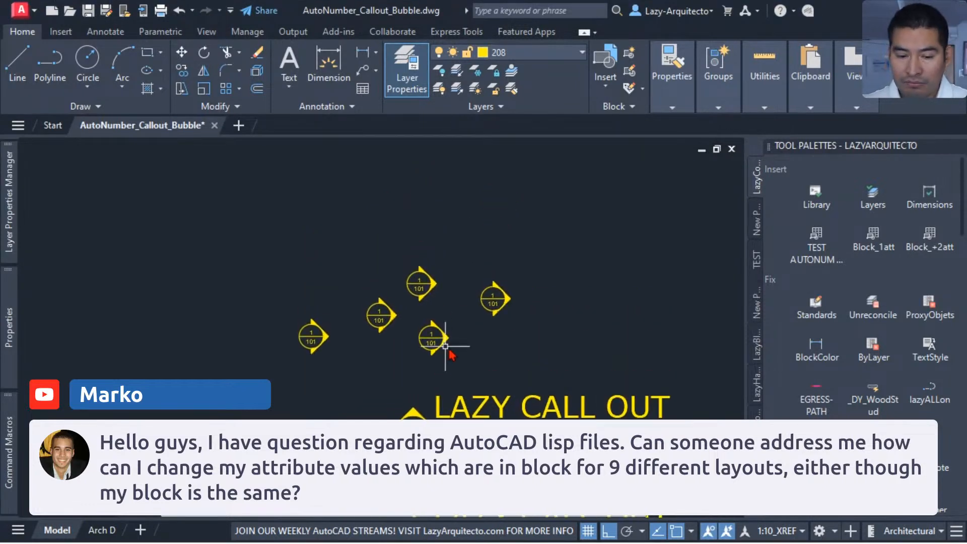
pyautogui.scroll(3, 409, 319)
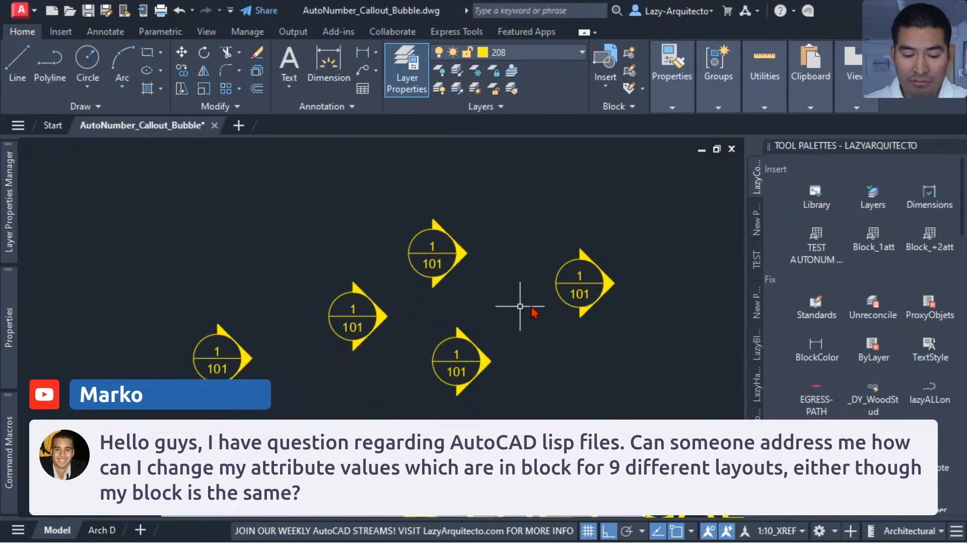
pyautogui.click(636, 298)
pyautogui.click(428, 250)
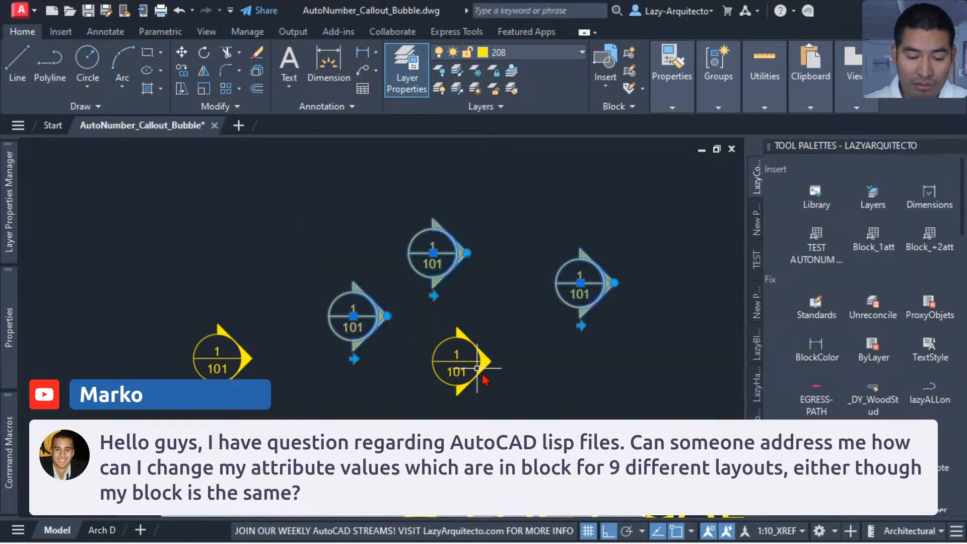
pyautogui.click(503, 394)
pyautogui.click(190, 296)
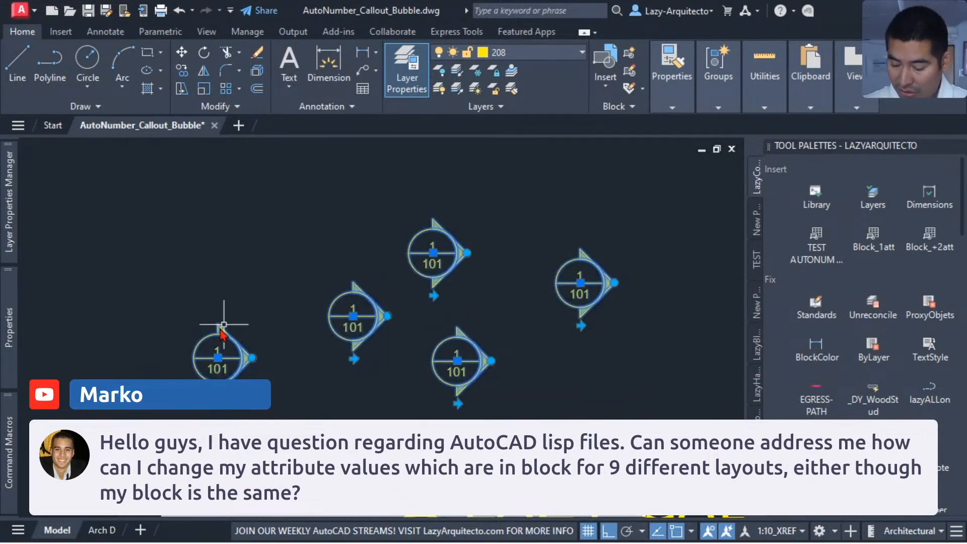
pyautogui.moveTo(9, 324)
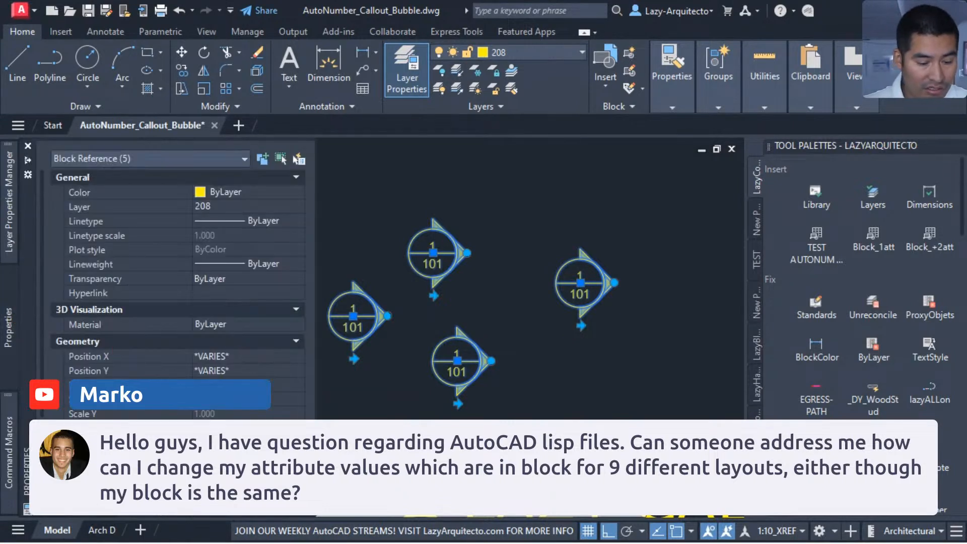
pyautogui.scroll(-3, 241, 412)
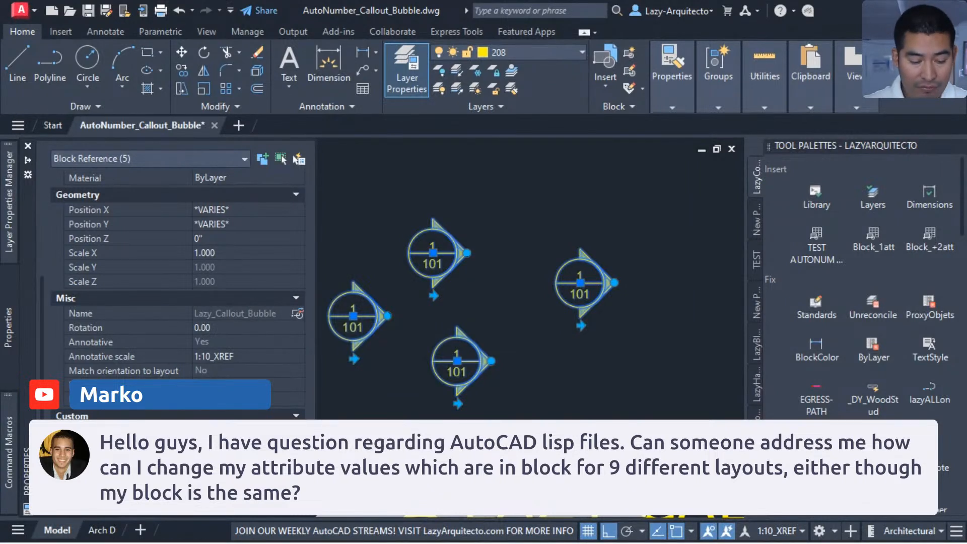
pyautogui.press('Return')
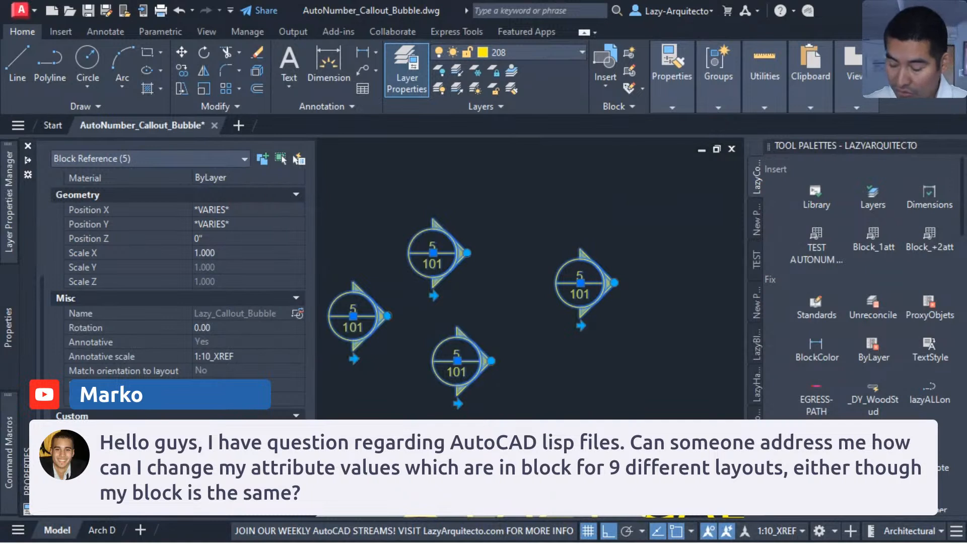
# Step: Set the lower number attribute of the five selected callout bubbles to 201, deselect them, and undo that last attribute change
pyautogui.write('201')
pyautogui.press('Return')
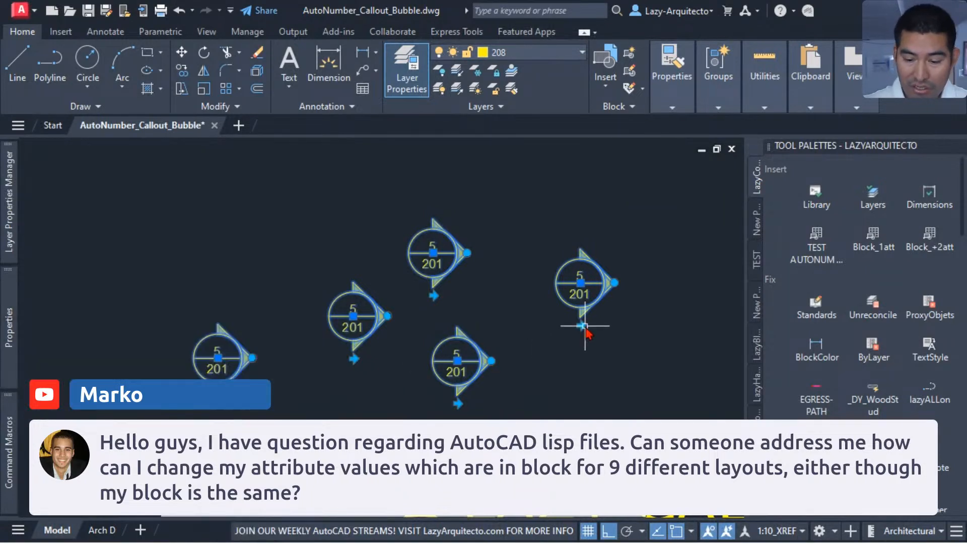
pyautogui.scroll(-3, 554, 302)
pyautogui.scroll(3, 579, 297)
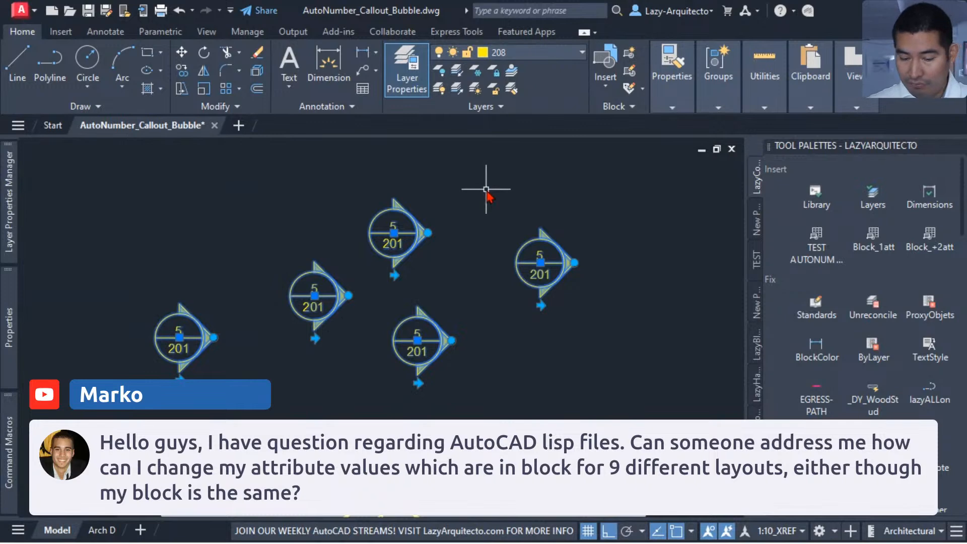
pyautogui.press('Escape')
pyautogui.hotkey('ctrl', 'z')
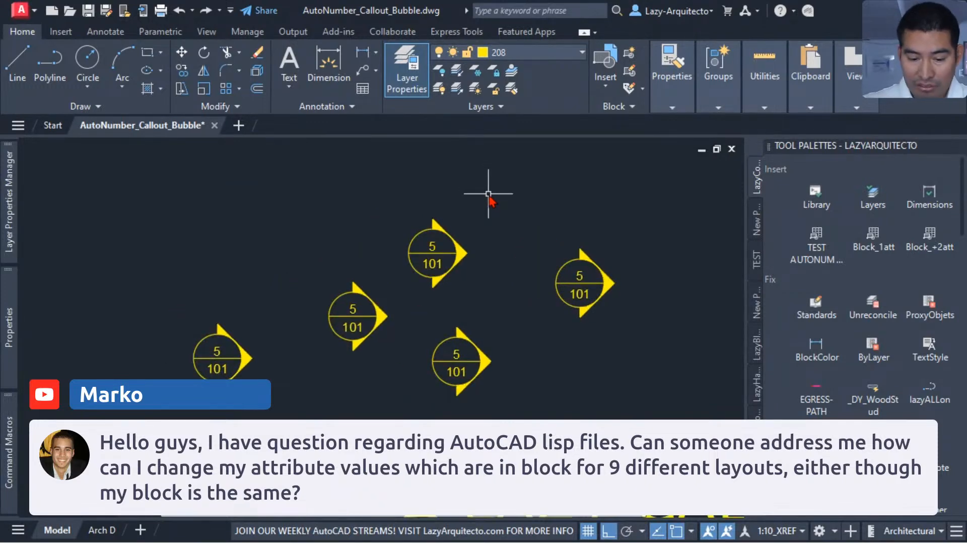
# Step: Undo the change to the upper number of the five callout bubbles and open the Arch D layout
pyautogui.hotkey('ctrl', 'z')
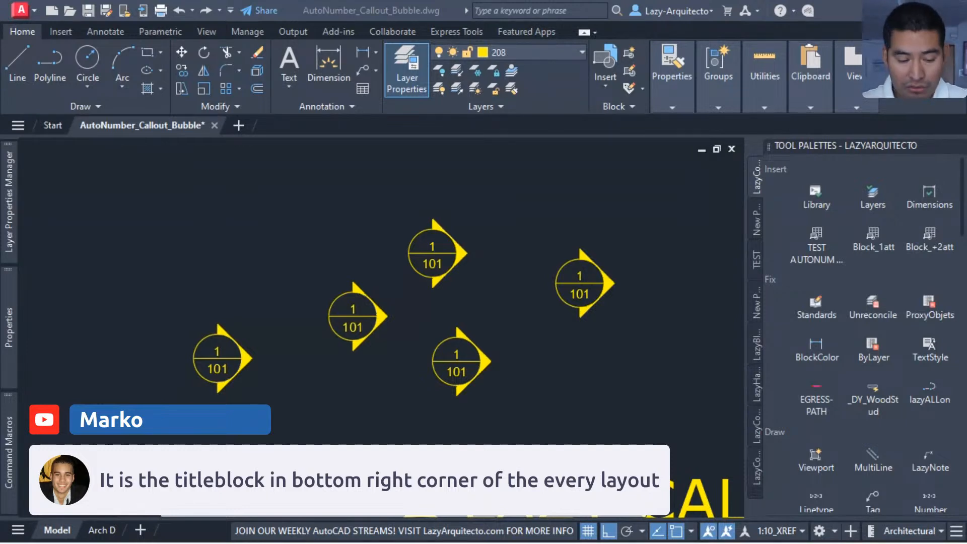
pyautogui.click(108, 520)
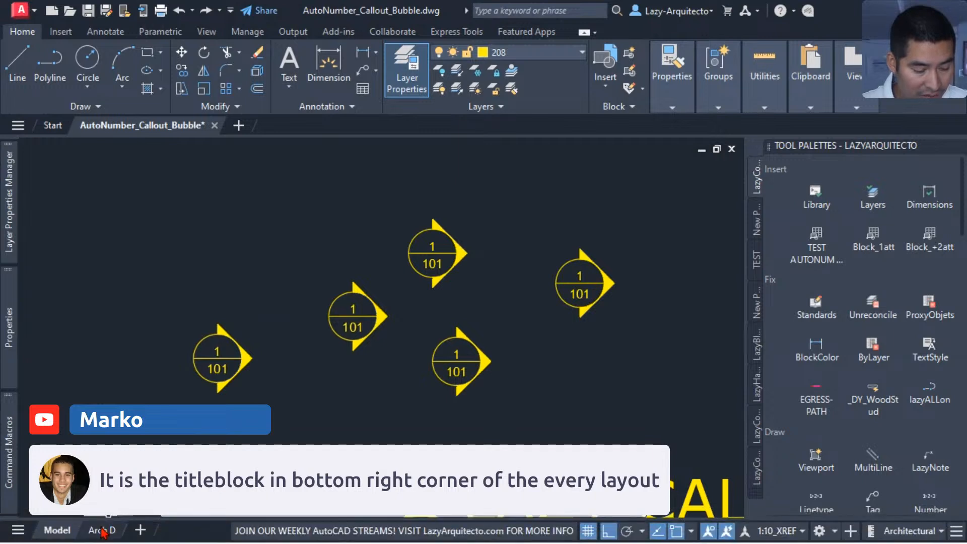
pyautogui.click(103, 531)
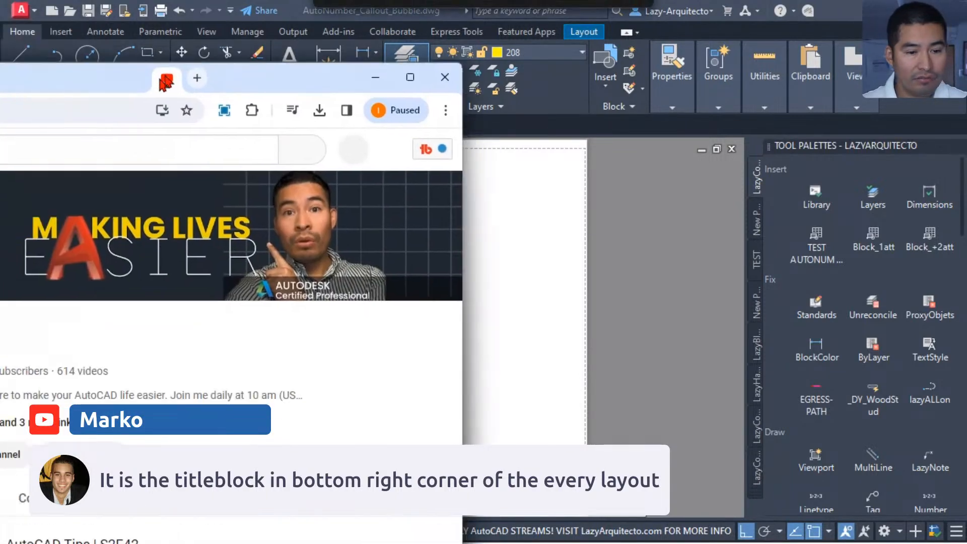
# Step: Switch to the Lazy Arquitecto YouTube channel in Chrome and search the channel's videos for LAYOUT
pyautogui.scroll(-10, 504, 367)
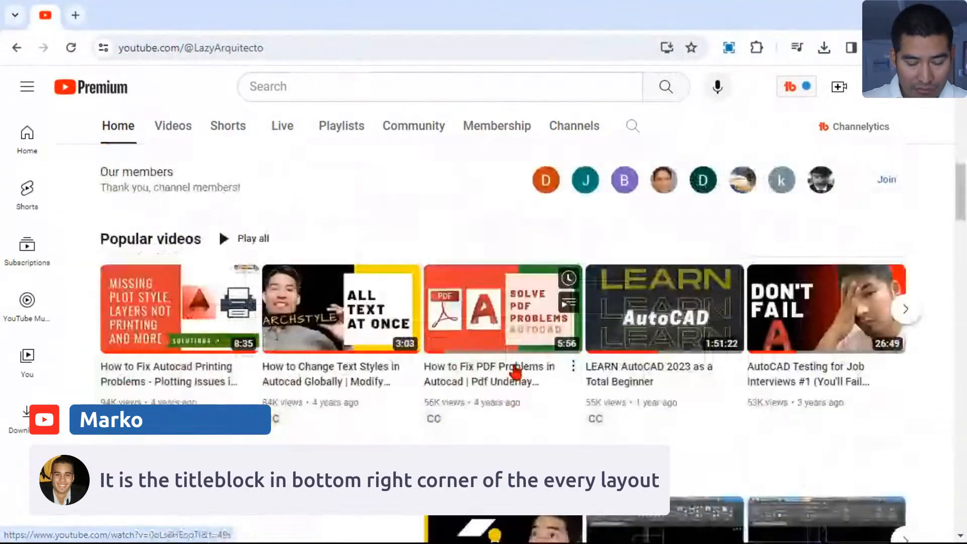
pyautogui.scroll(3, 588, 390)
pyautogui.scroll(7, 588, 390)
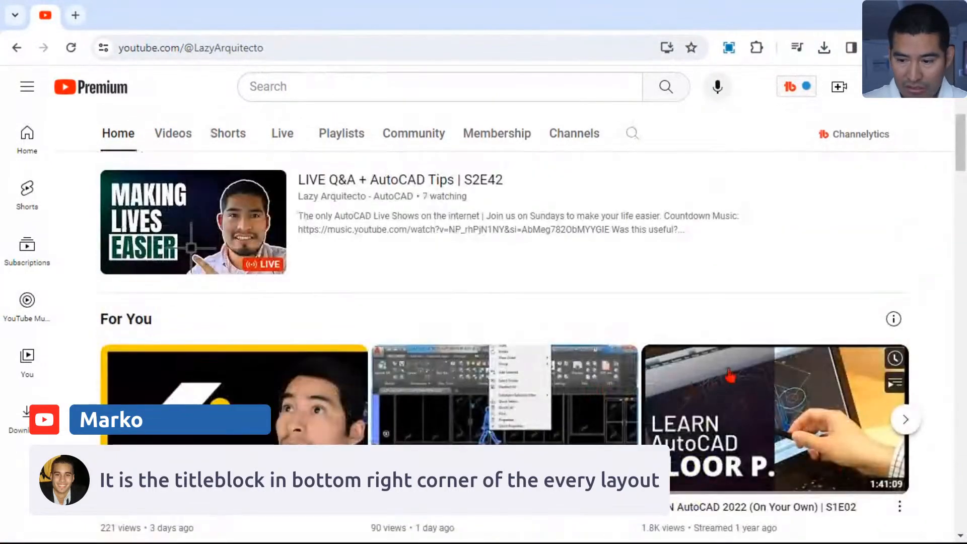
pyautogui.scroll(-1, 810, 355)
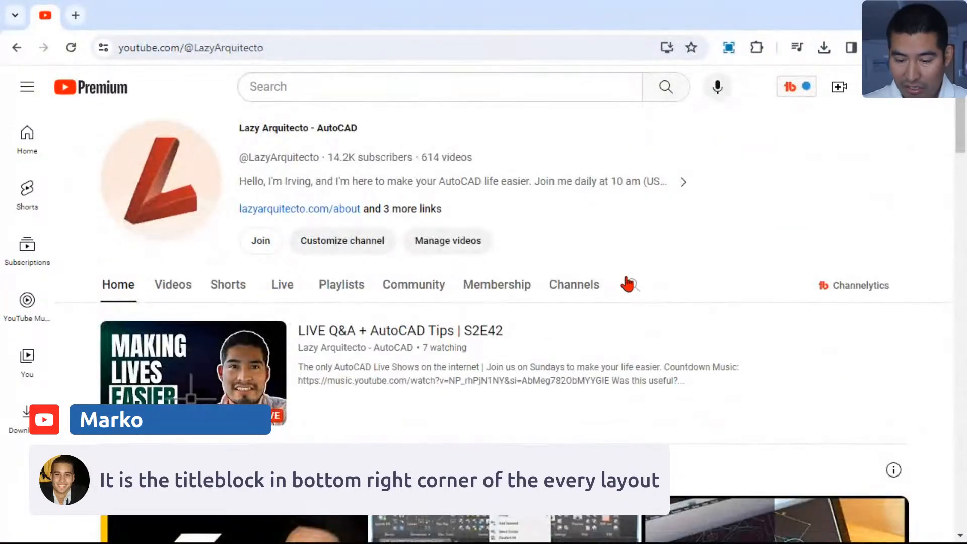
pyautogui.click(630, 284)
pyautogui.write('LAYOUT')
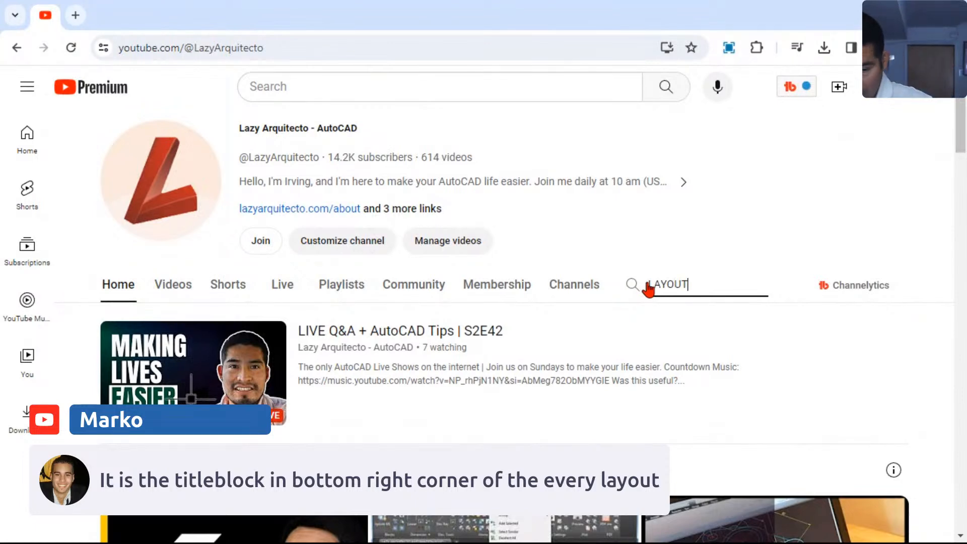
pyautogui.press('Return')
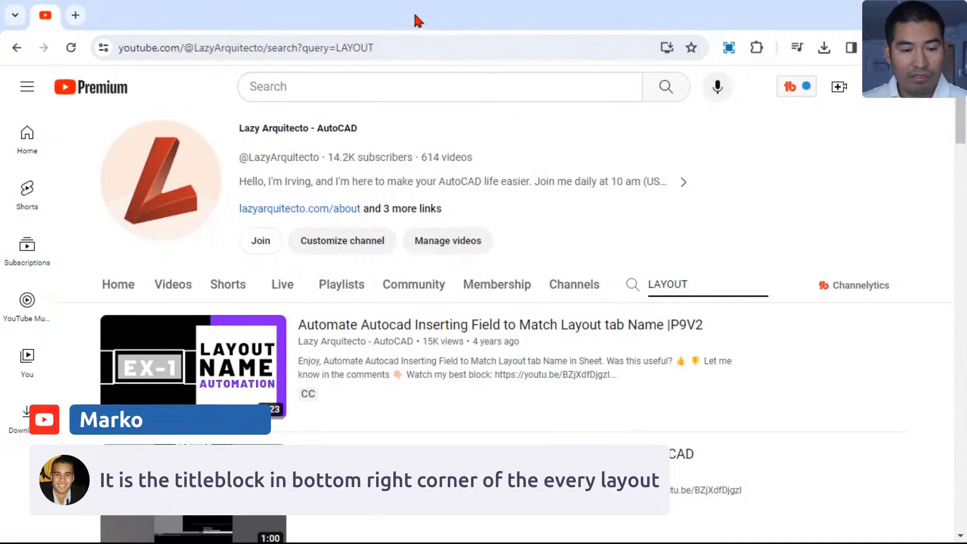
pyautogui.moveTo(413, 10); pyautogui.dragTo(0, 151)
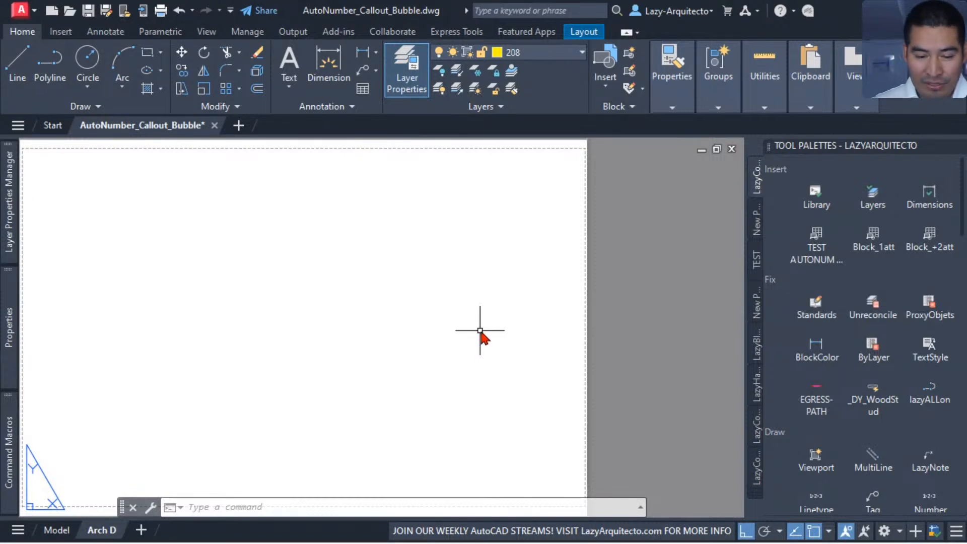
# Step: Return to model space in AutoCAD, run the lazyBlockNumbering macro and insert three more callout bubbles above the existing group
pyautogui.scroll(-3, 481, 328)
pyautogui.click(56, 530)
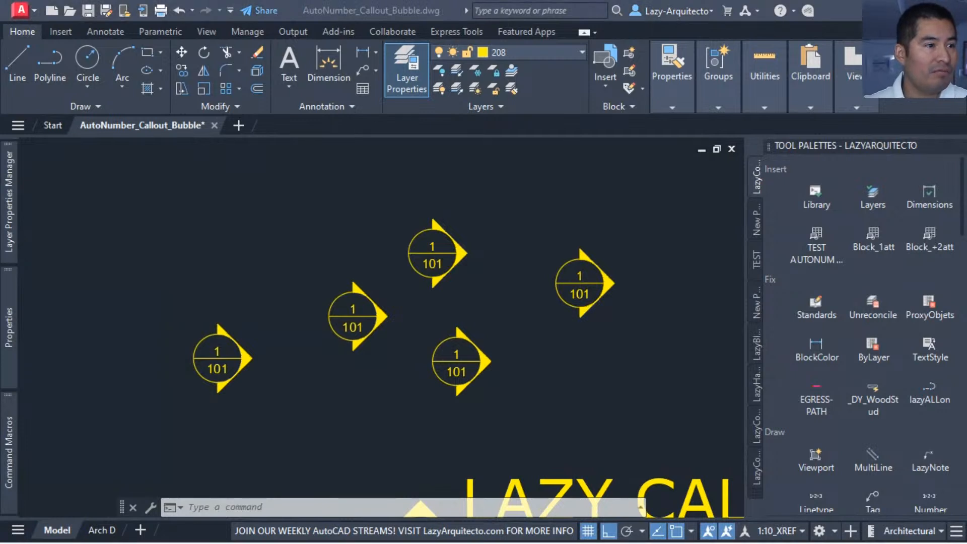
pyautogui.click(388, 251)
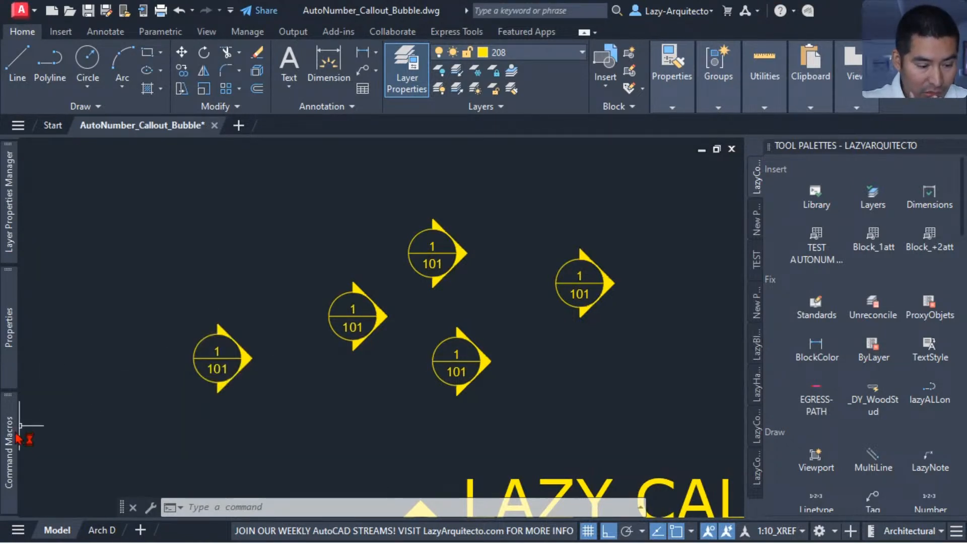
pyautogui.moveTo(18, 440)
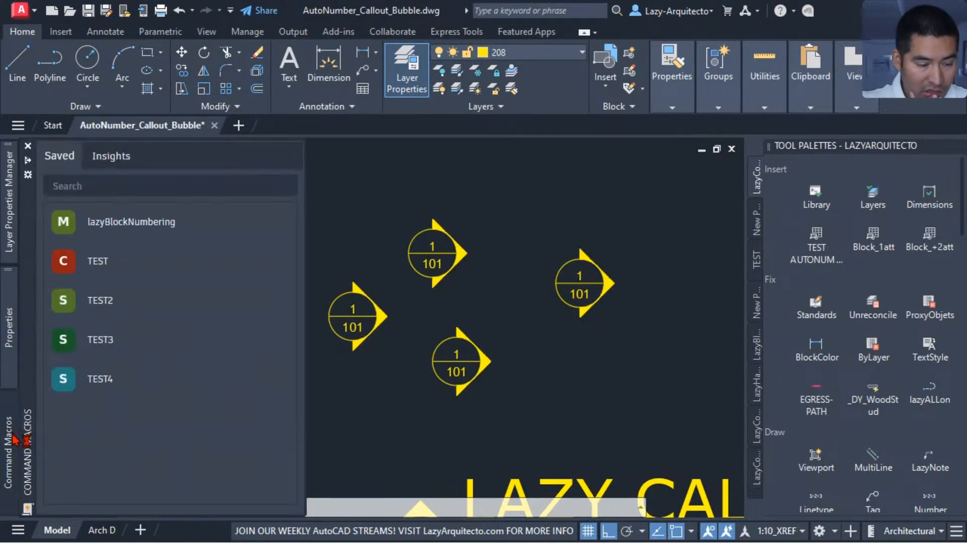
pyautogui.click(156, 227)
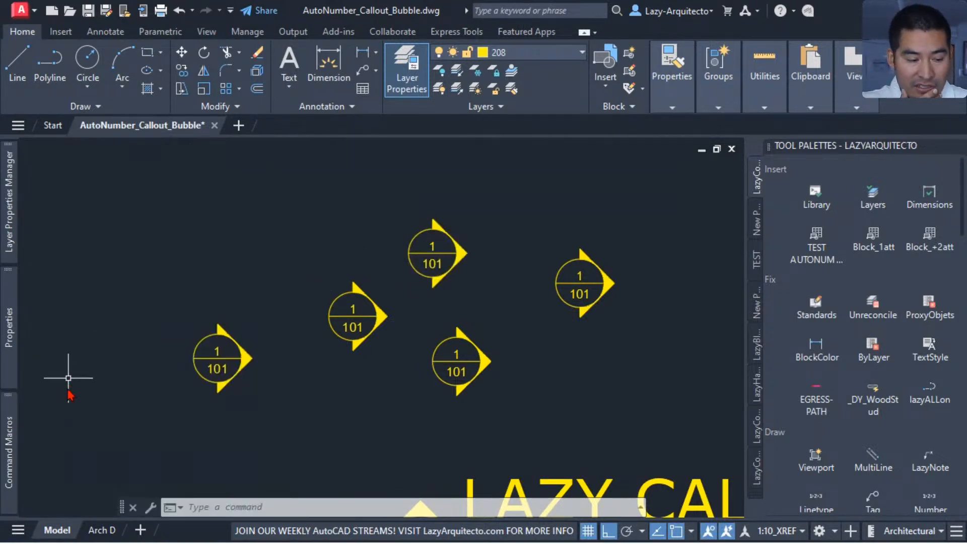
pyautogui.click(143, 233)
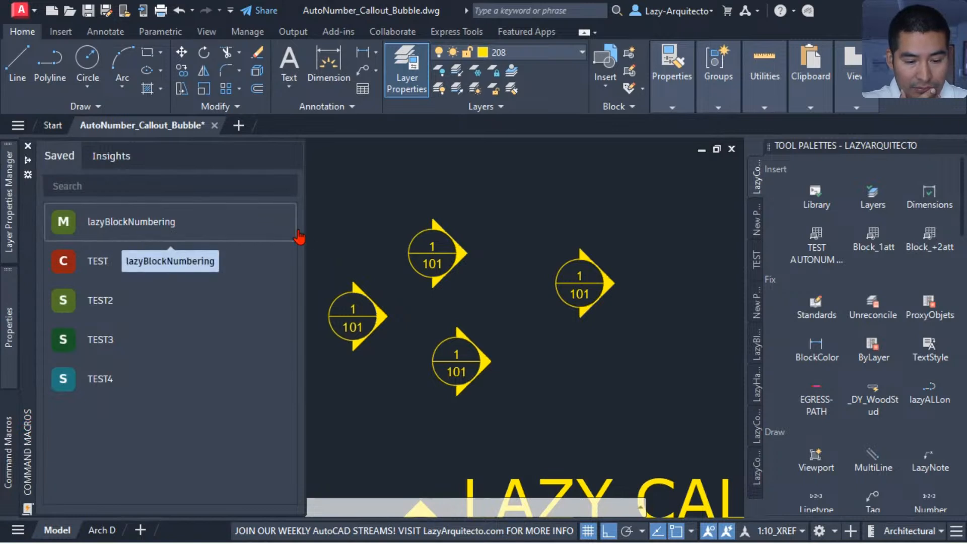
pyautogui.click(377, 221)
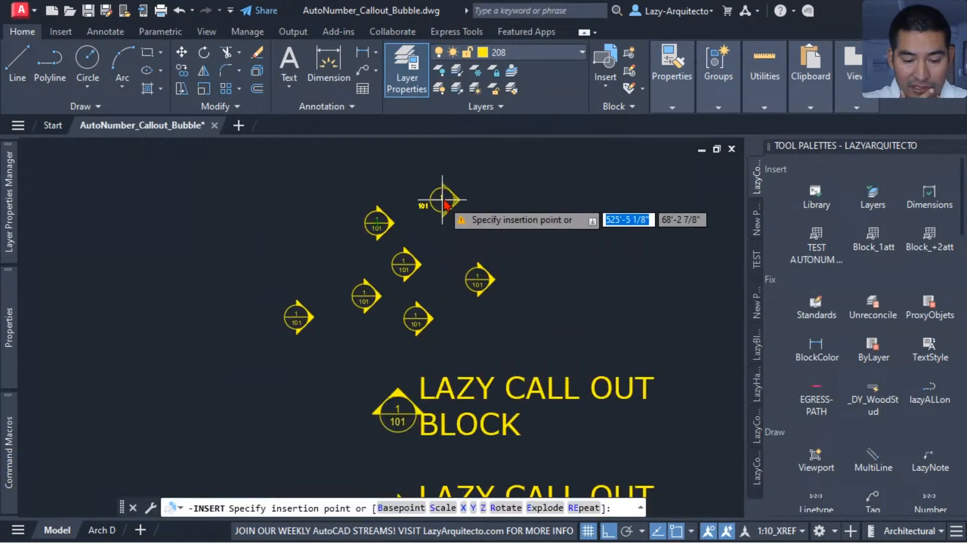
pyautogui.click(469, 242)
pyautogui.scroll(3, 396, 216)
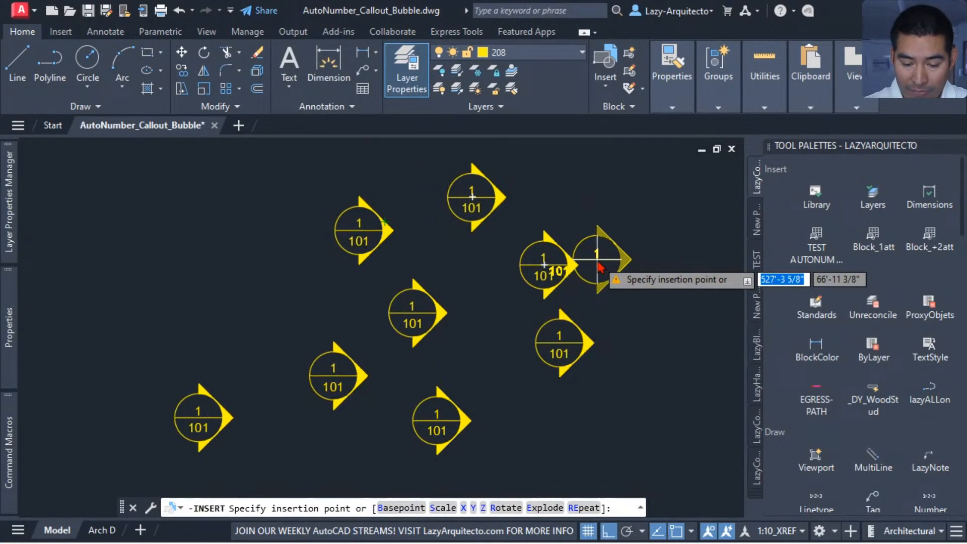
# Step: Review the macro's command history, place one more callout bubble to the upper left of the group, and end the insertion
pyautogui.press('F2')
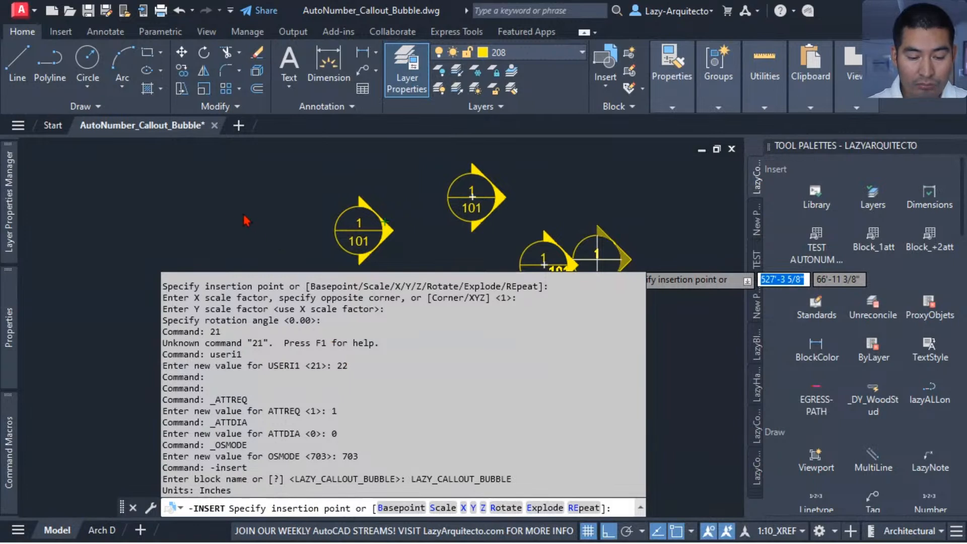
pyautogui.click(223, 214)
pyautogui.click(193, 228)
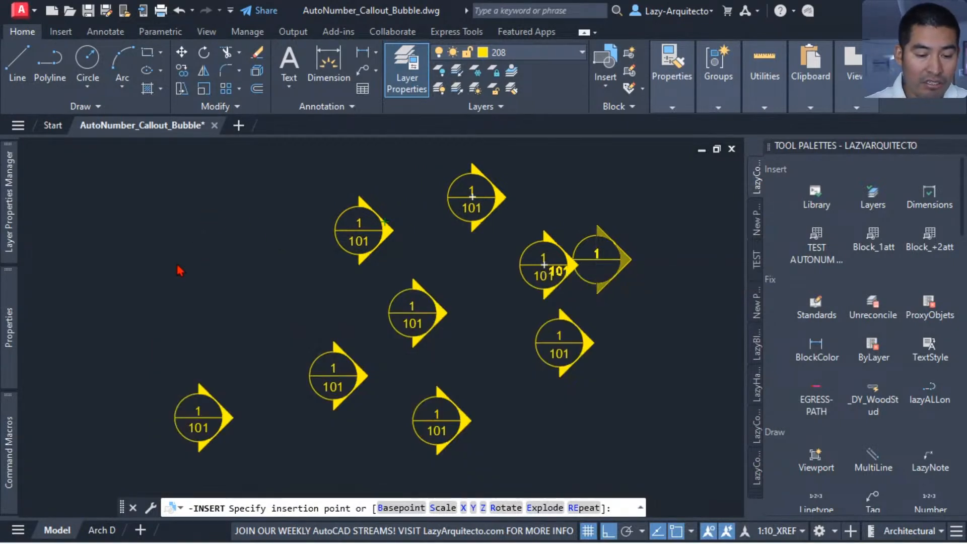
pyautogui.press('Escape')
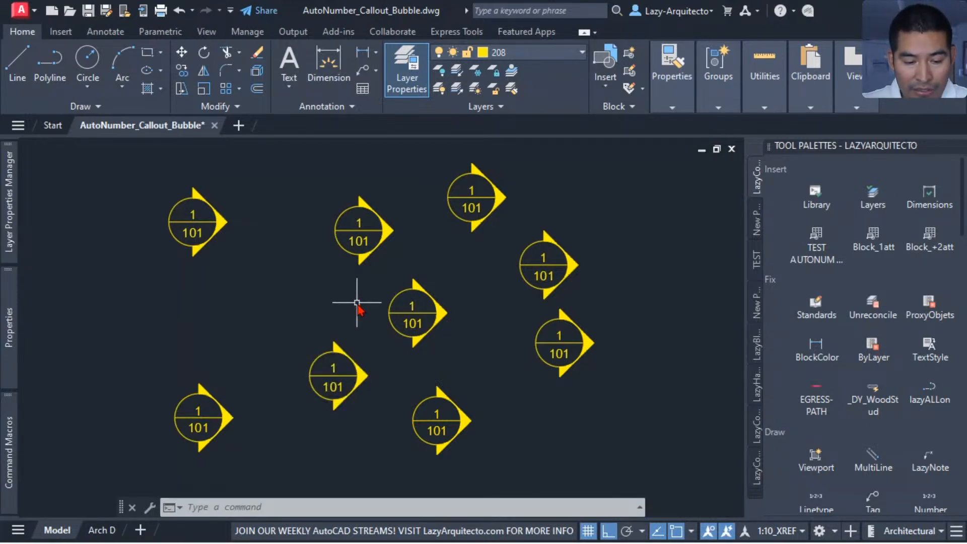
# Step: Set the upper-left callout bubble's tag 1 attribute to 5 and its SHEETNUMBER attribute to 210
pyautogui.moveTo(363, 276); pyautogui.dragTo(439, 328, button='middle')
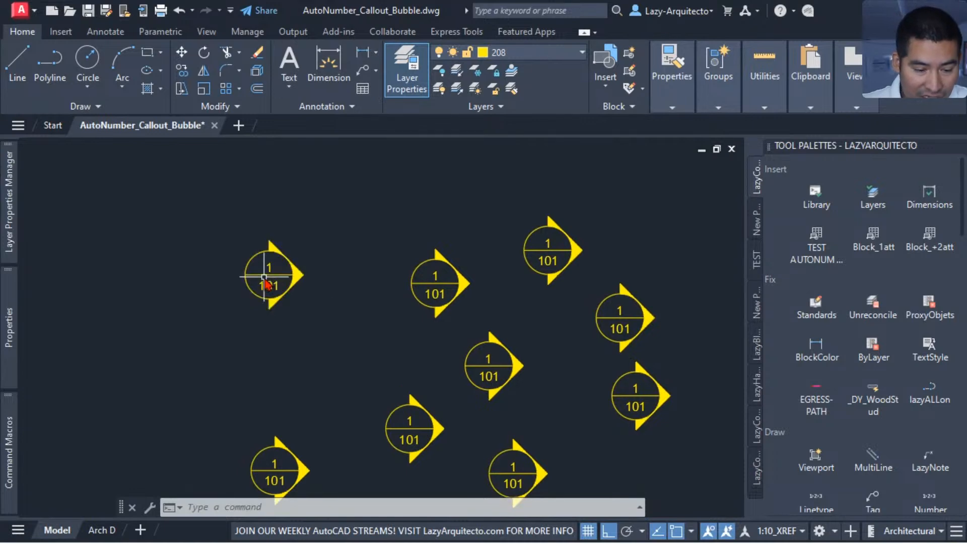
pyautogui.doubleClick(268, 266)
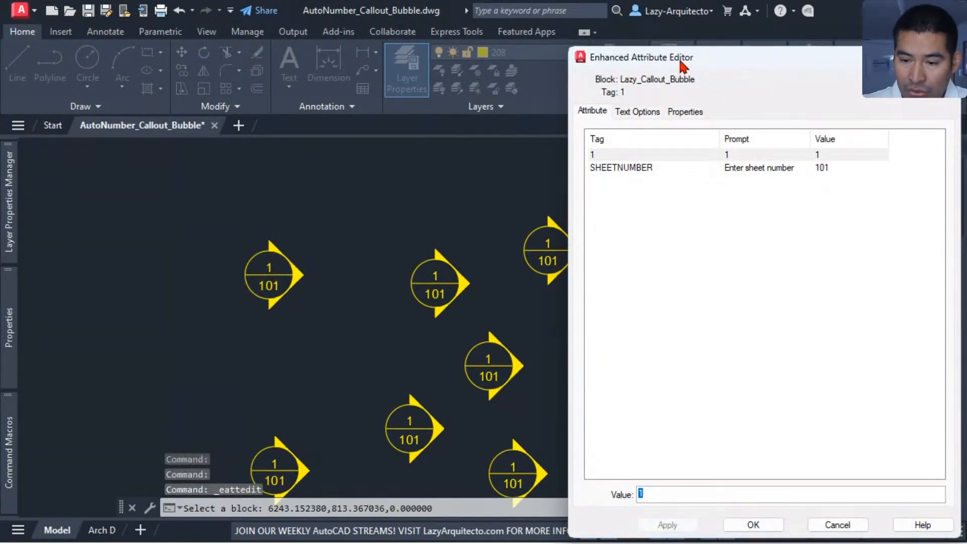
pyautogui.moveTo(683, 66); pyautogui.dragTo(369, 97)
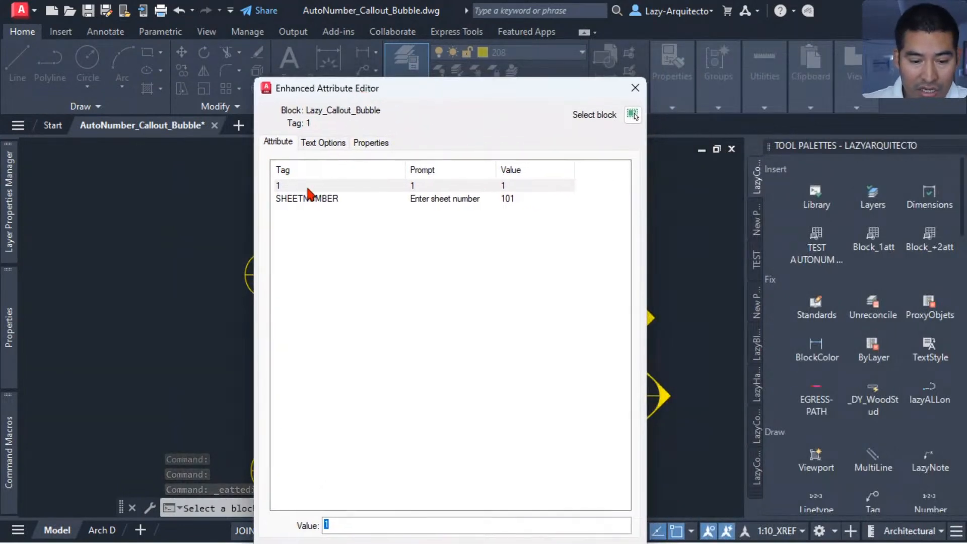
pyautogui.write('5')
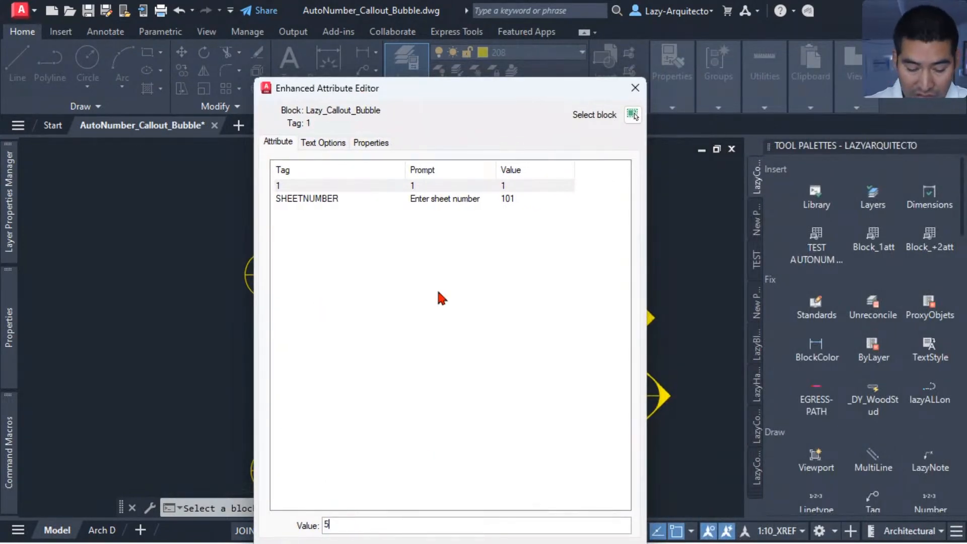
pyautogui.click(429, 202)
pyautogui.moveTo(401, 99); pyautogui.dragTo(410, 46)
pyautogui.doubleClick(339, 470)
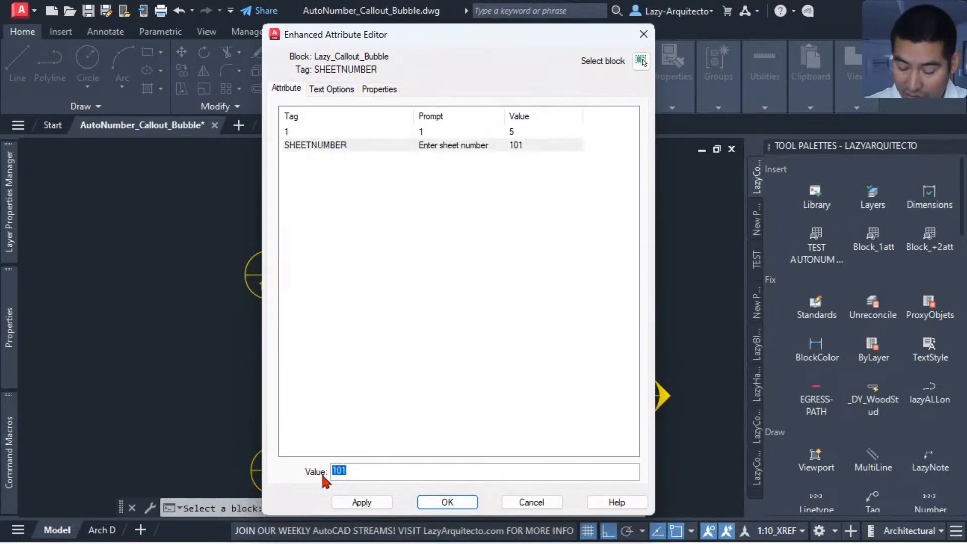
pyautogui.write('210')
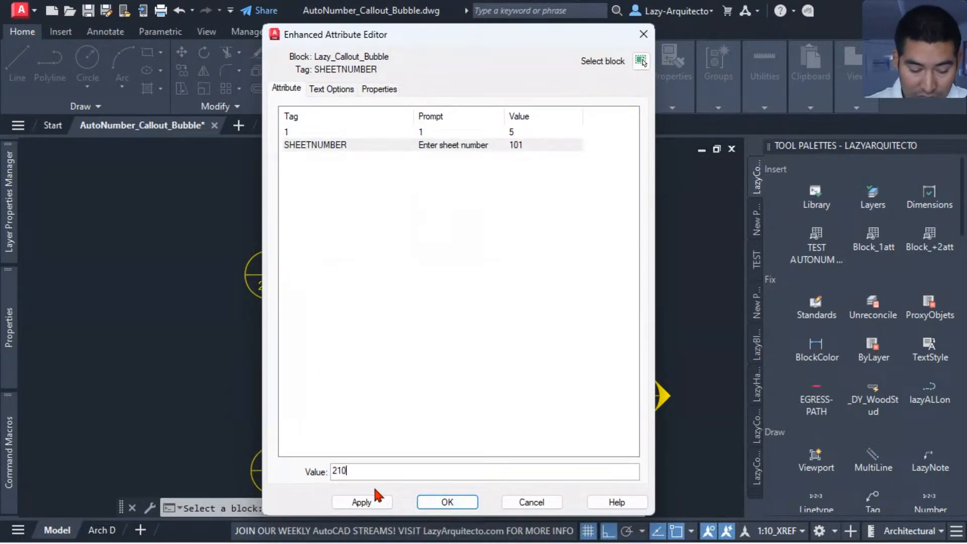
pyautogui.click(447, 502)
pyautogui.moveTo(255, 276)
pyautogui.mouseDown(button='middle')
pyautogui.moveTo(360, 324)
pyautogui.moveTo(407, 321)
pyautogui.mouseUp(button='middle')
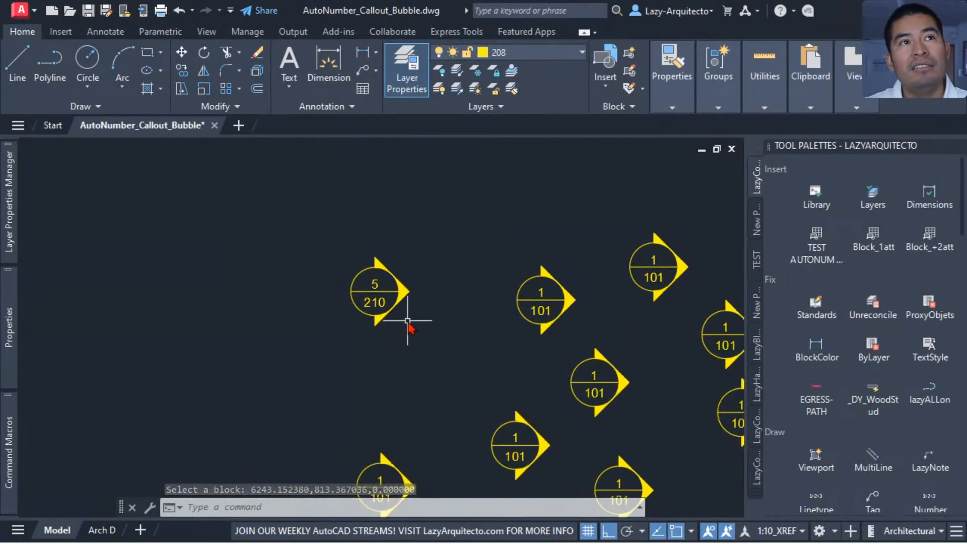
pyautogui.scroll(3, 375, 302)
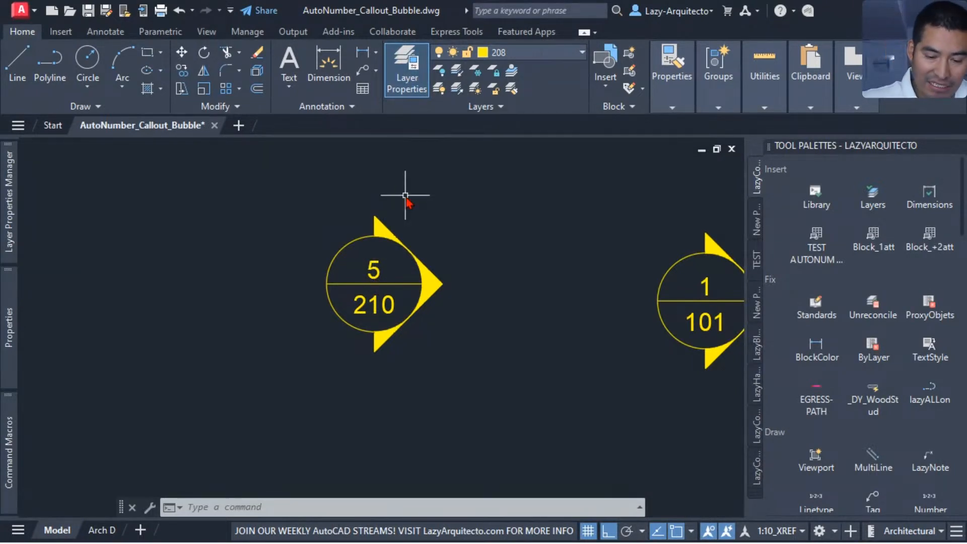
# Step: Open the 5/210 callout bubble's block in the Block Editor and select the upper number's attribute definition
pyautogui.scroll(-5, 336, 288)
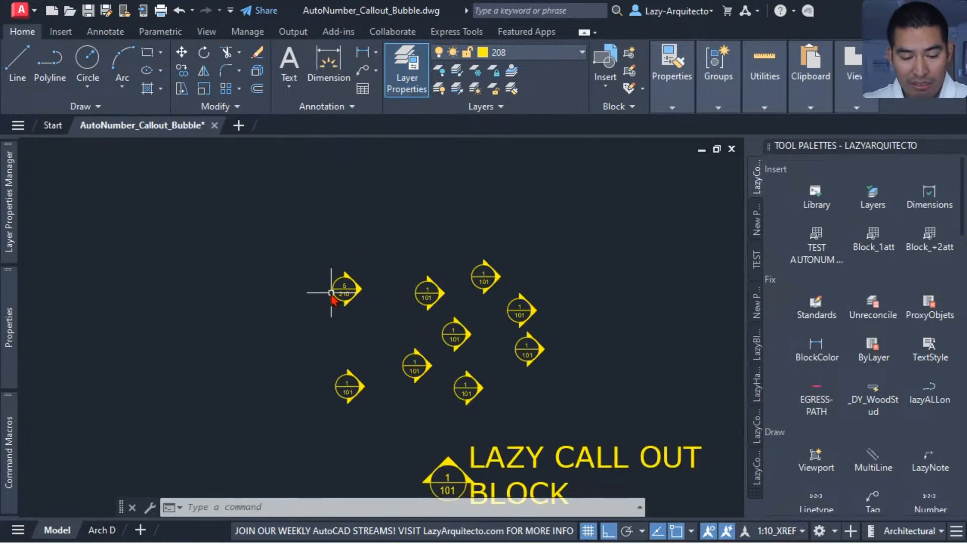
pyautogui.scroll(4, 338, 291)
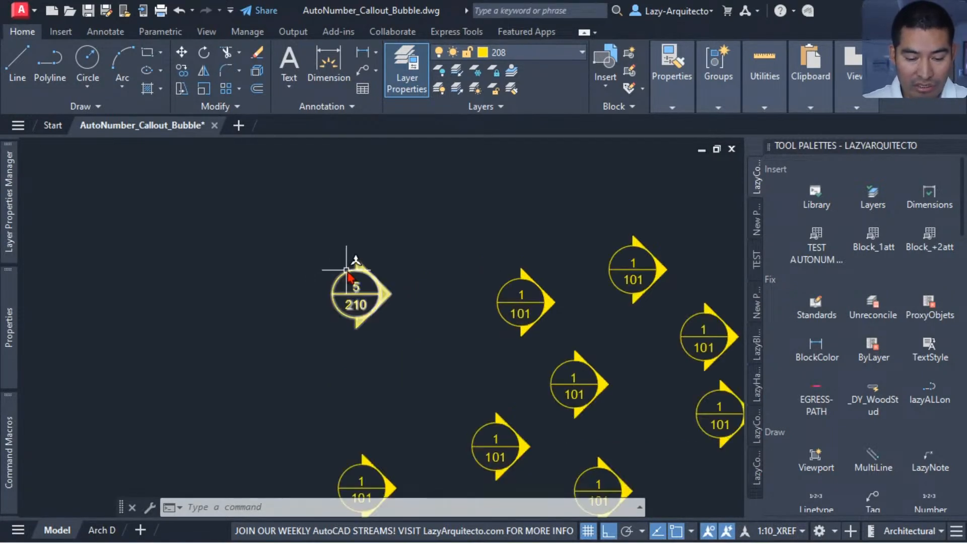
pyautogui.click(352, 275)
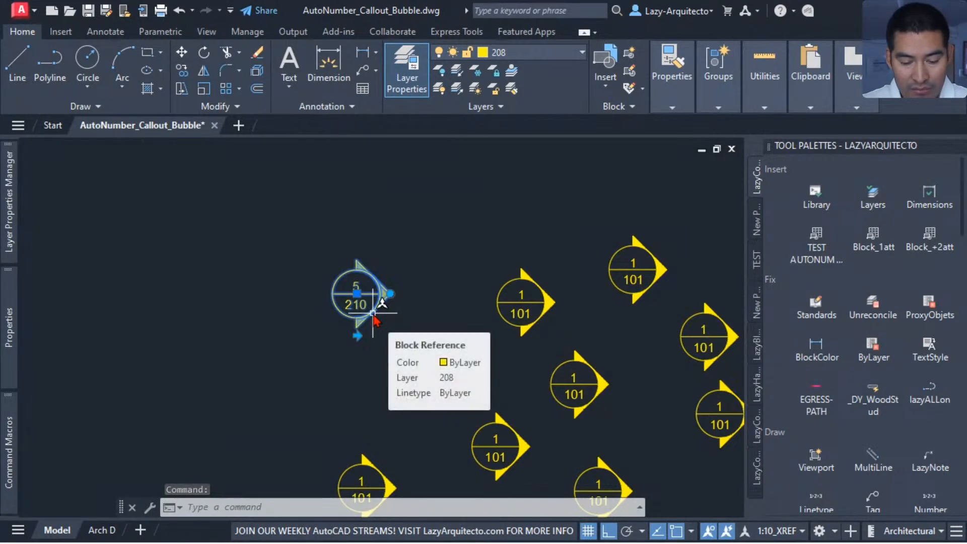
pyautogui.rightClick(373, 316)
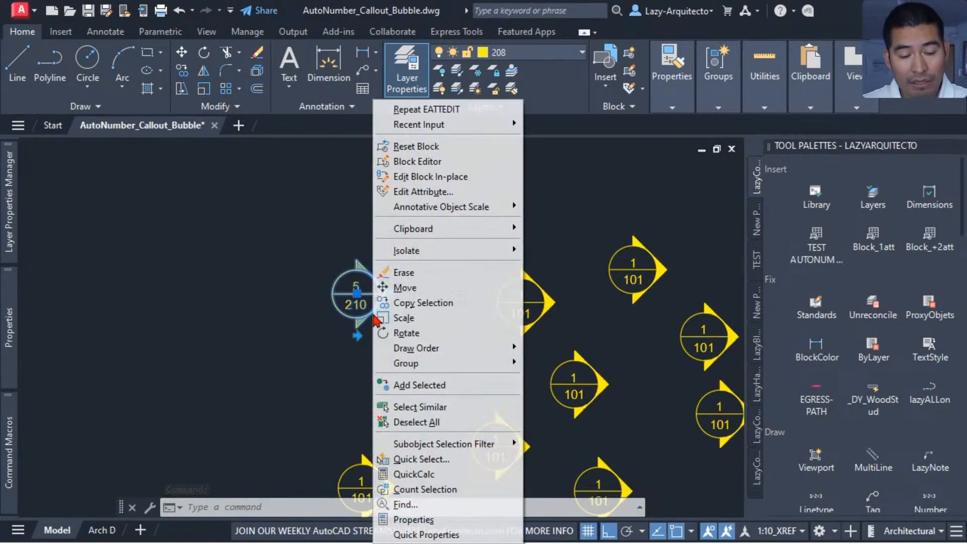
pyautogui.click(416, 168)
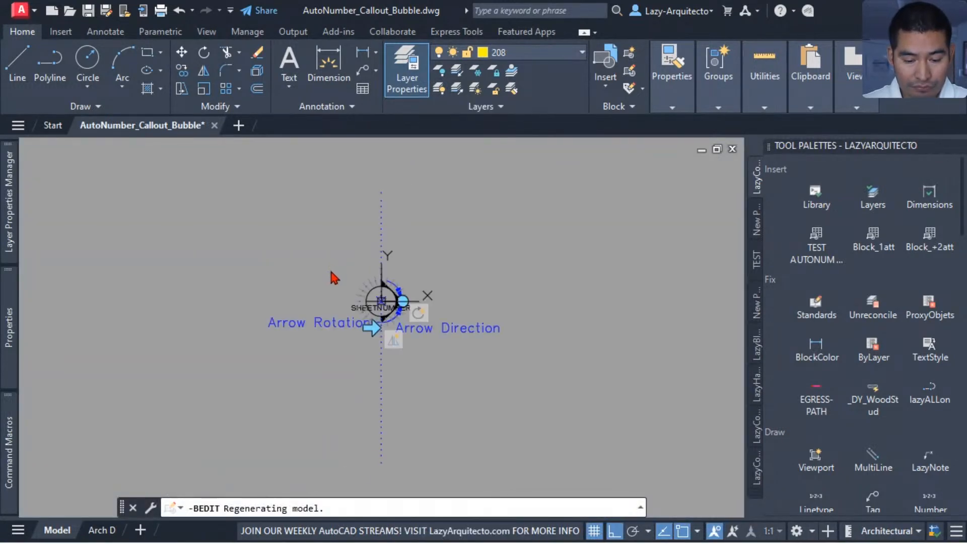
pyautogui.click(330, 271)
pyautogui.click(306, 251)
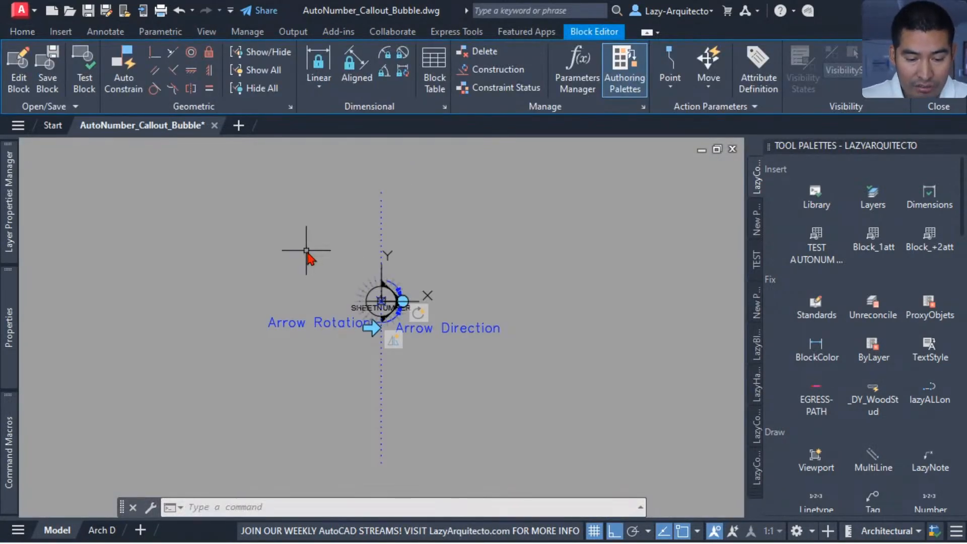
pyautogui.scroll(5, 379, 304)
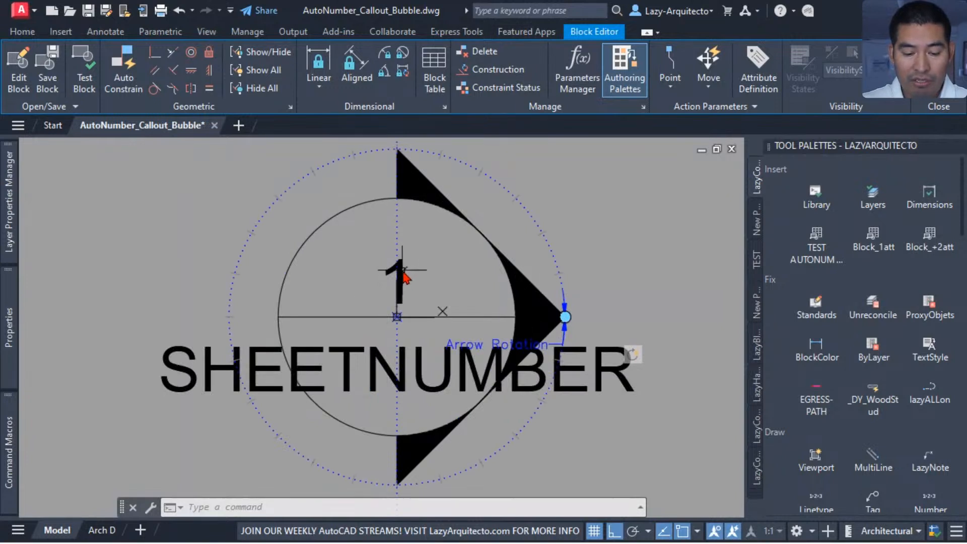
pyautogui.click(402, 297)
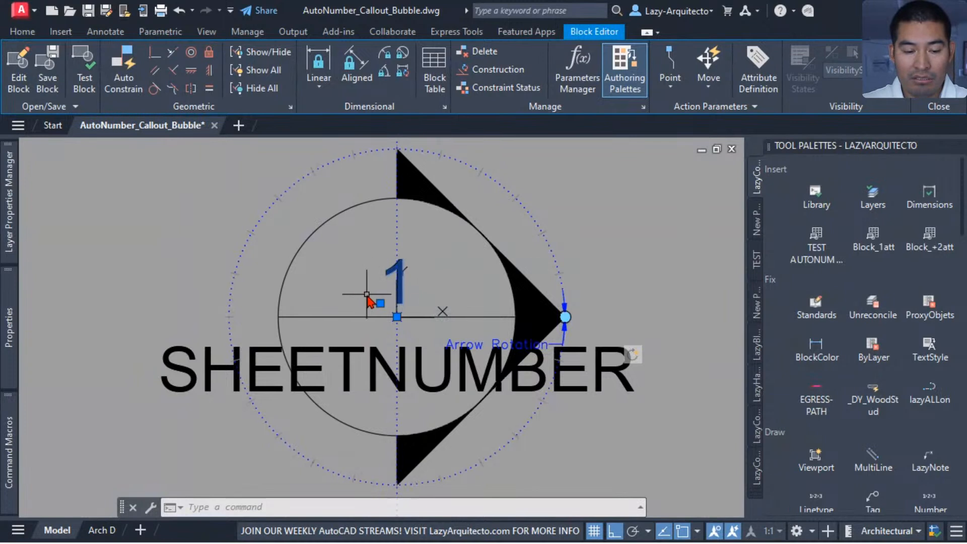
# Step: Review the properties of the upper number's attribute definition, including its text and Misc settings
pyautogui.moveTo(21, 318)
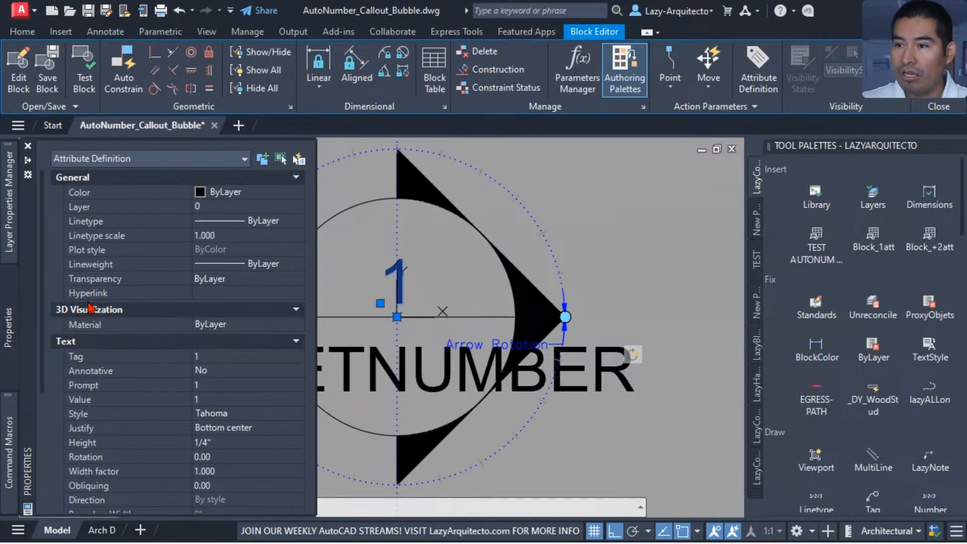
pyautogui.scroll(-2, 272, 297)
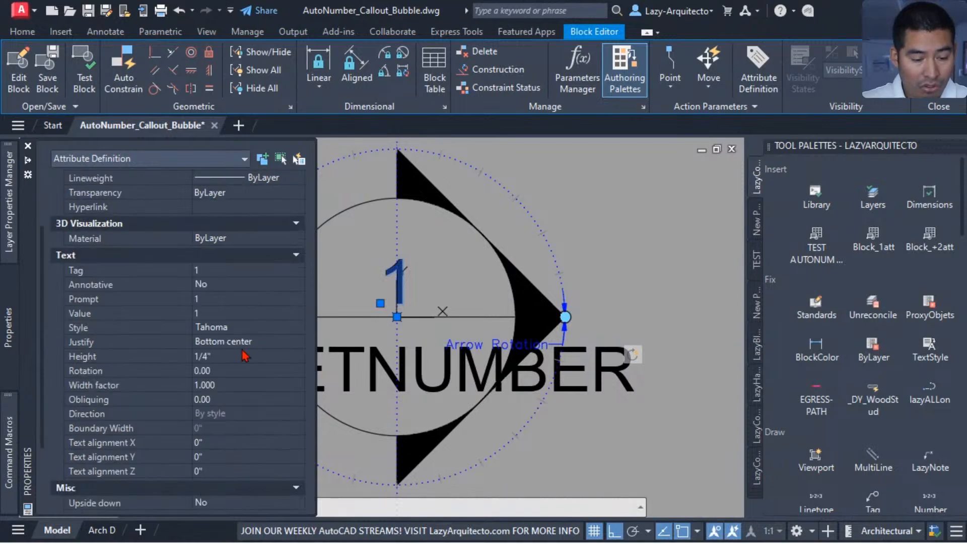
pyautogui.scroll(-3, 239, 313)
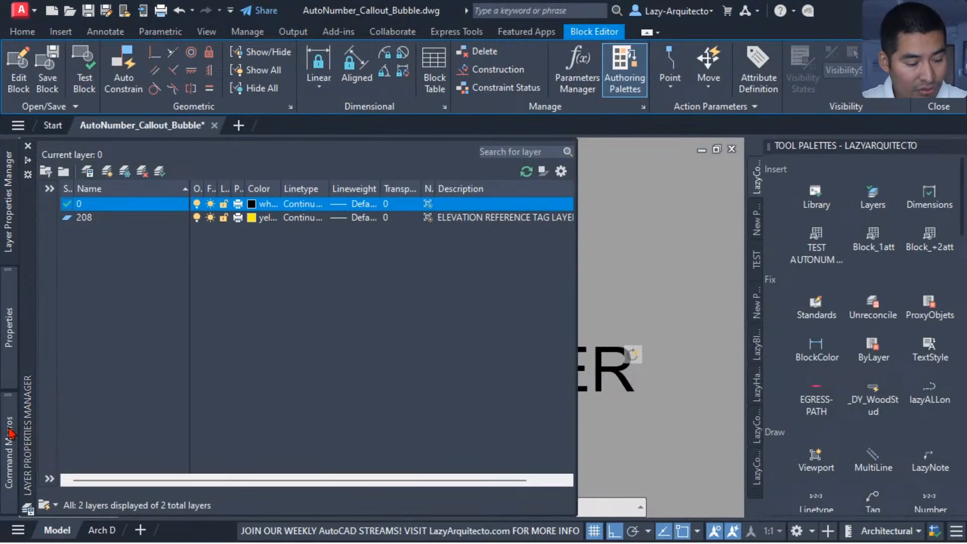
pyautogui.moveTo(17, 370)
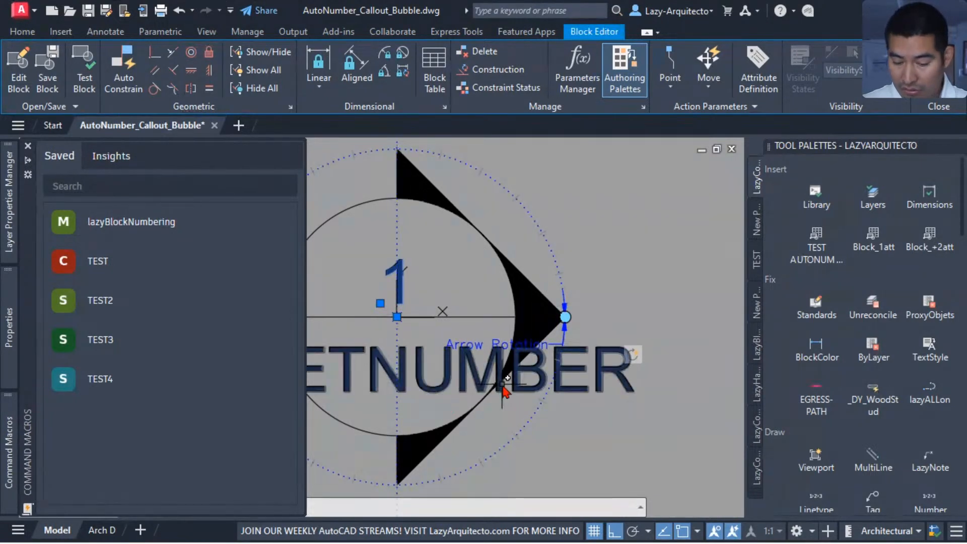
# Step: Select only the SHEETNUMBER attribute definition and review its text and Misc properties, including the Preset setting
pyautogui.click(484, 309)
pyautogui.press('Escape')
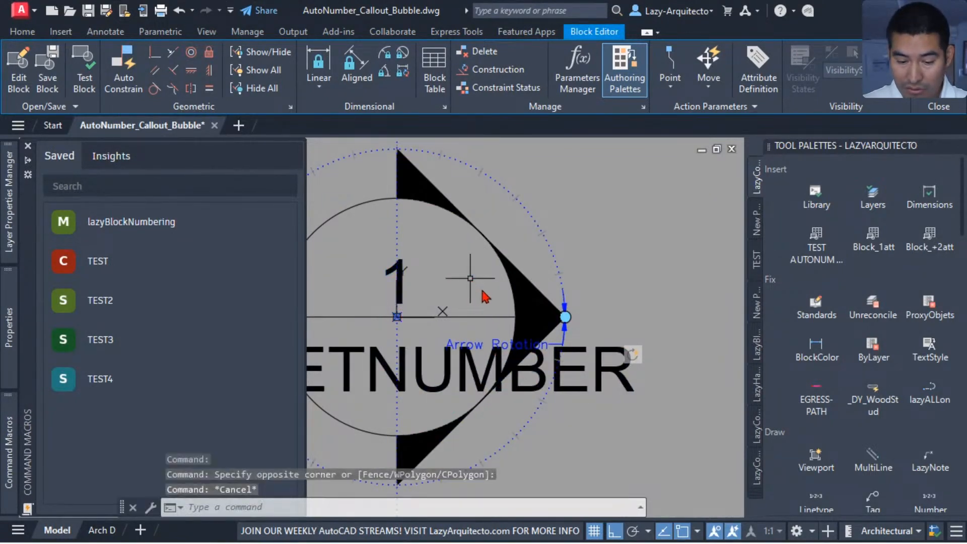
pyautogui.click(473, 385)
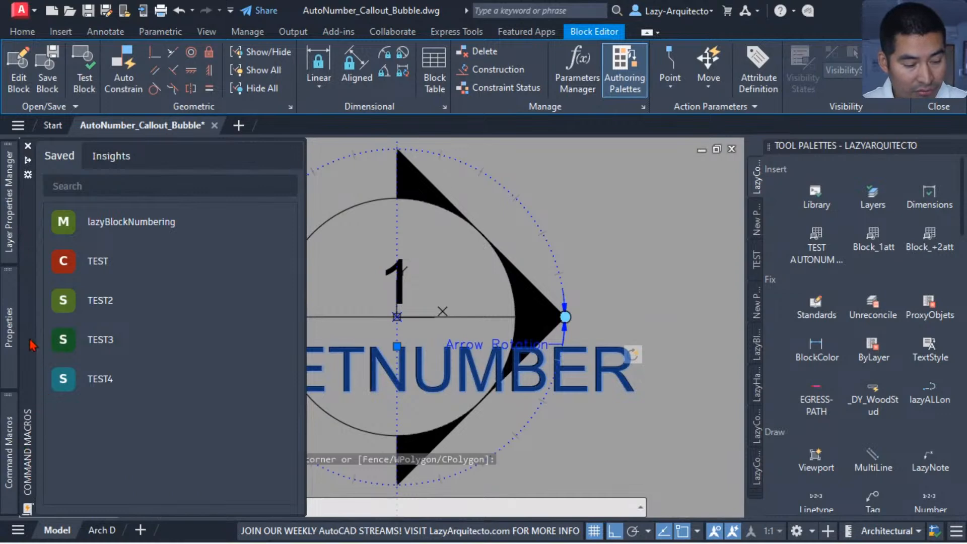
pyautogui.moveTo(11, 330)
pyautogui.scroll(-5, 204, 470)
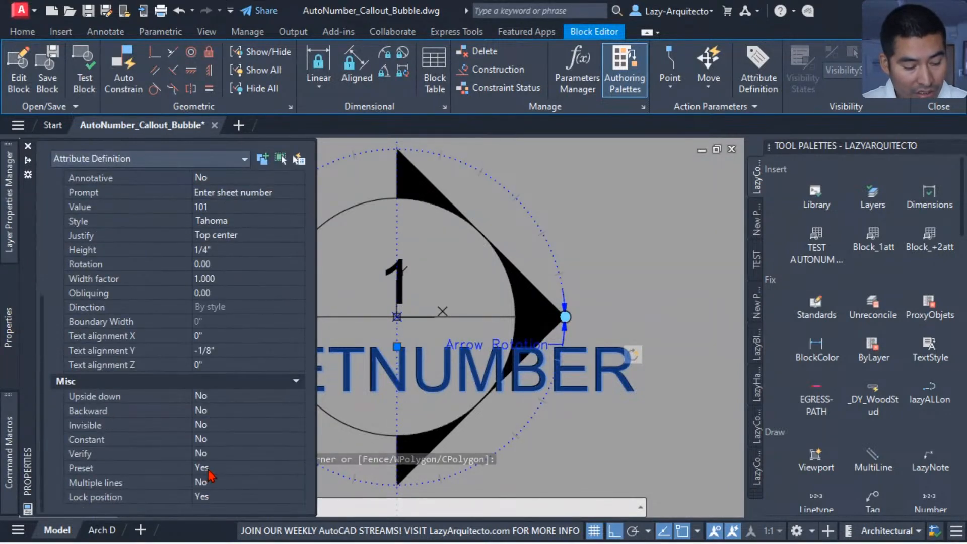
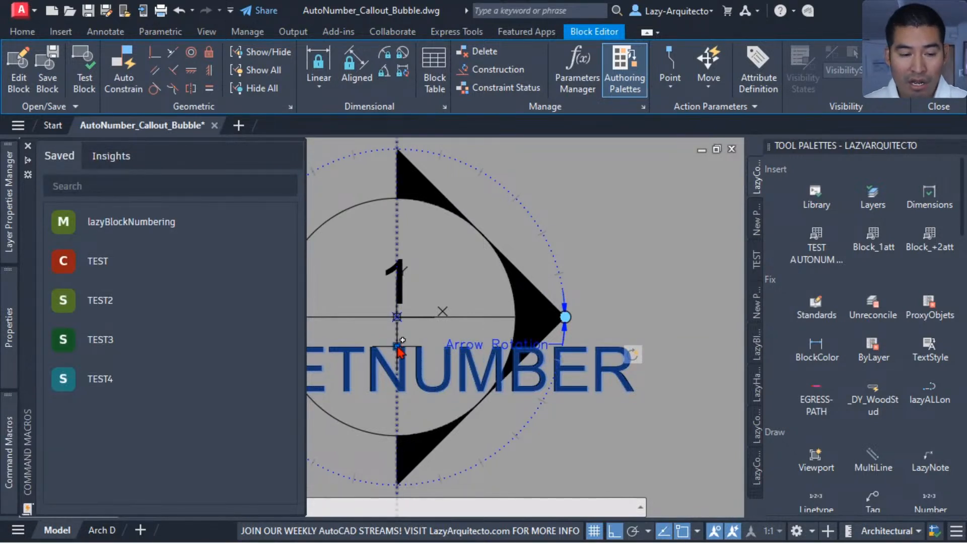
# Step: Open the callout bubble in a test block window, select it and examine its two attribute values
pyautogui.click(85, 89)
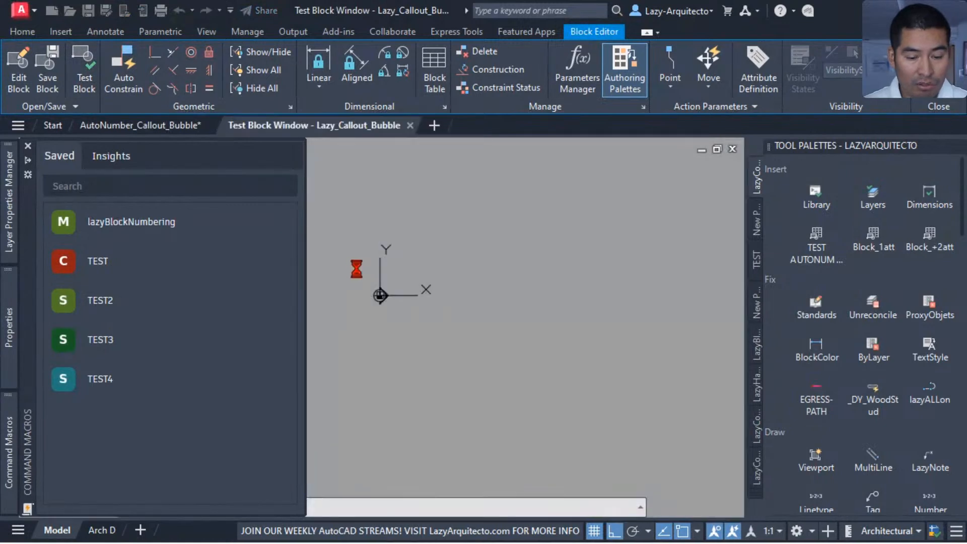
pyautogui.click(375, 294)
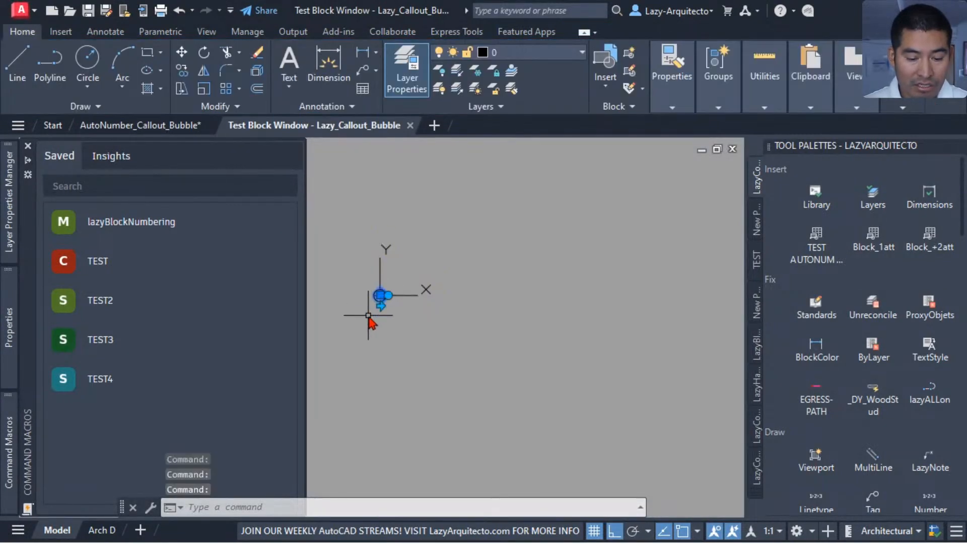
pyautogui.scroll(5, 368, 315)
pyautogui.moveTo(435, 235)
pyautogui.mouseDown(button='middle')
pyautogui.moveTo(456, 350)
pyautogui.moveTo(447, 383)
pyautogui.mouseUp(button='middle')
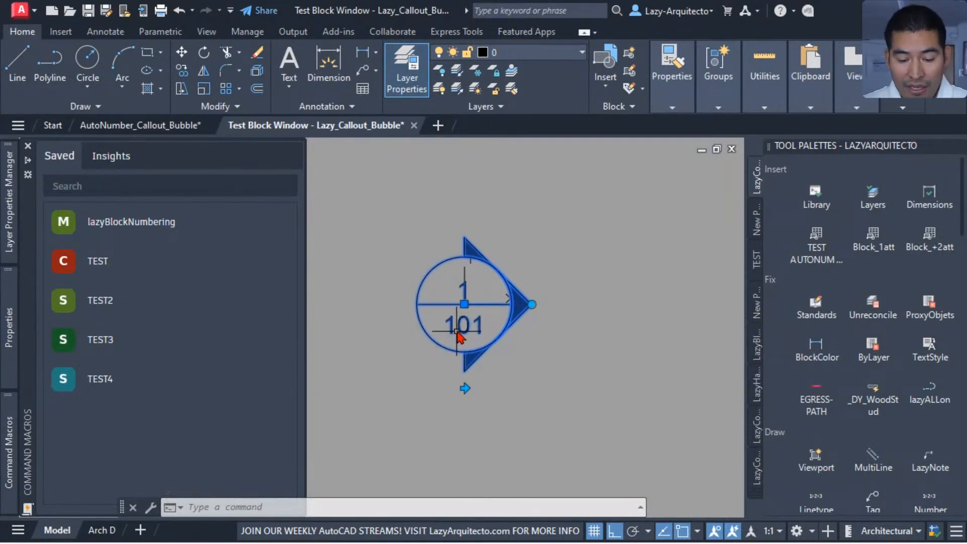
pyautogui.scroll(5, 462, 324)
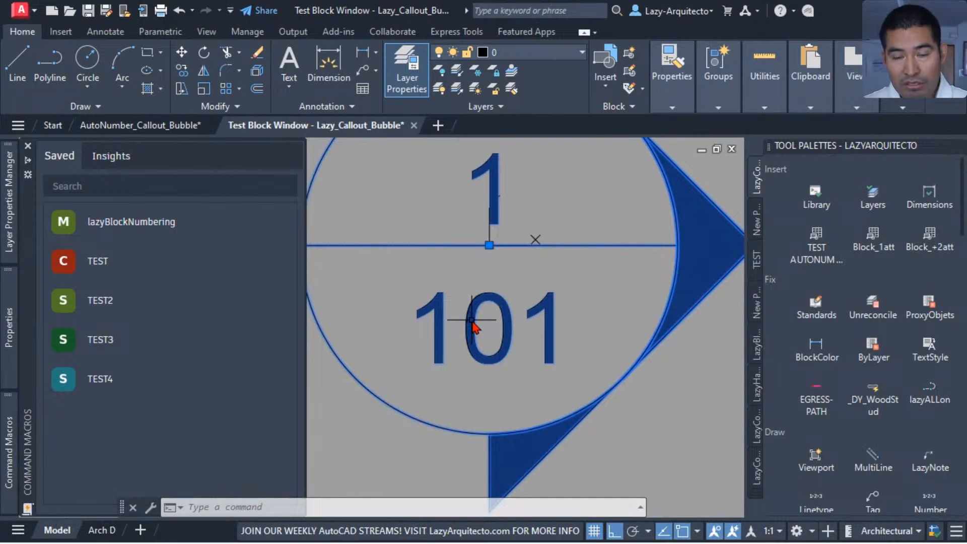
pyautogui.scroll(-3, 491, 353)
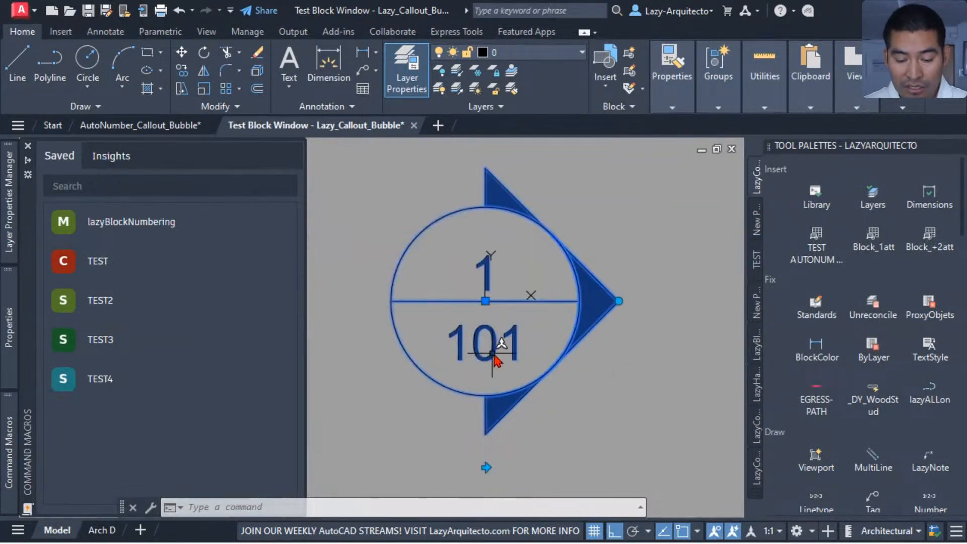
# Step: Move the test bubble to the right of the origin and close the test block window
pyautogui.moveTo(506, 350)
pyautogui.mouseDown()
pyautogui.moveTo(600, 360)
pyautogui.moveTo(694, 391)
pyautogui.mouseUp()
pyautogui.moveTo(539, 416); pyautogui.dragTo(389, 389, button='middle')
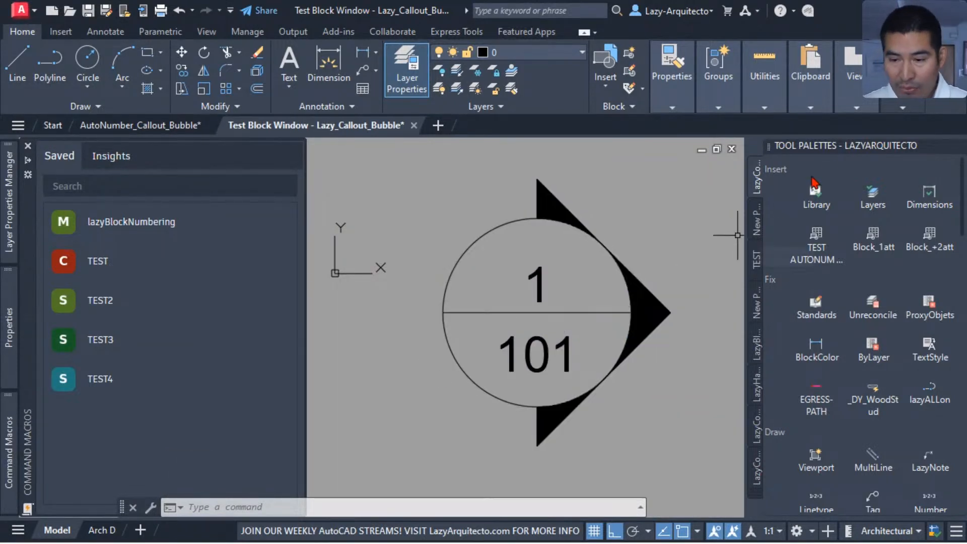
pyautogui.click(902, 107)
pyautogui.click(898, 136)
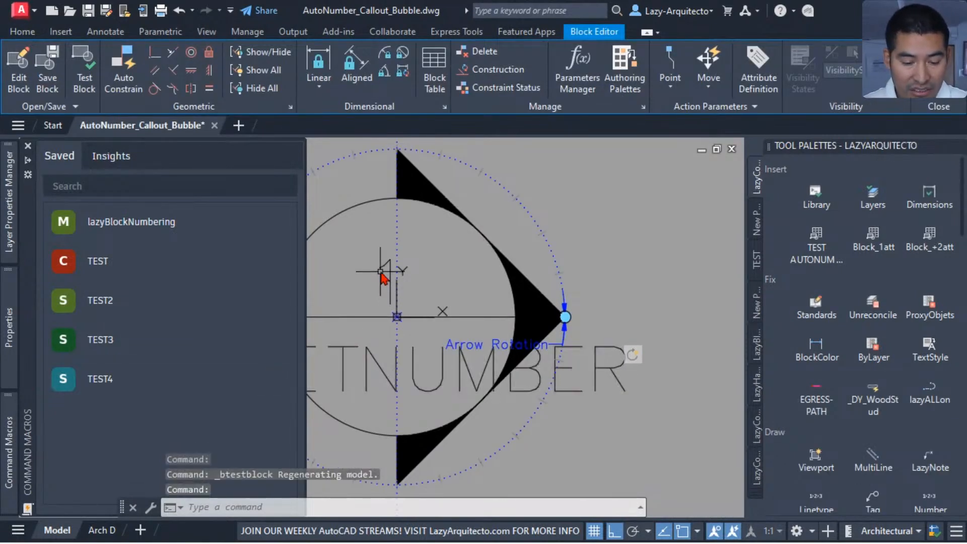
# Step: Select the upper number's attribute definition again and review its Misc properties
pyautogui.click(389, 277)
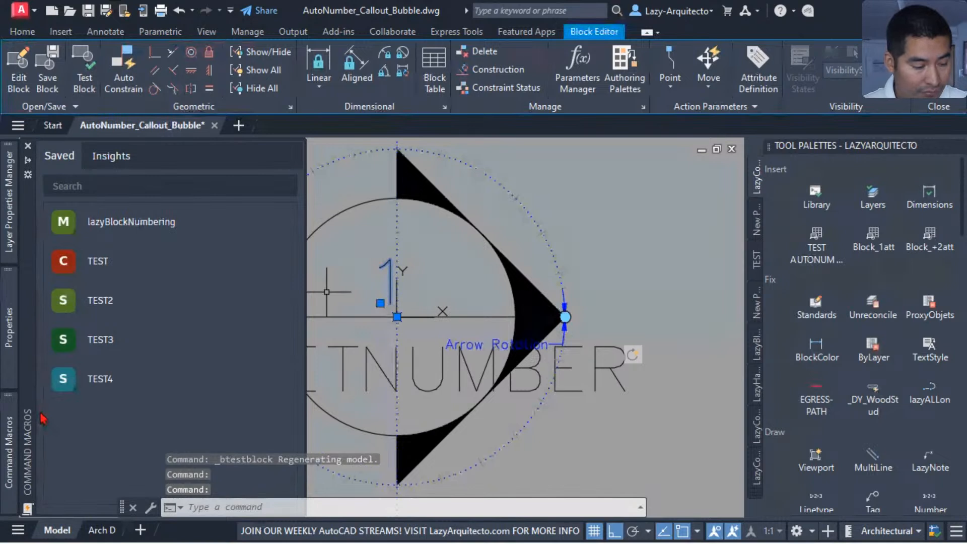
pyautogui.click(9, 327)
pyautogui.scroll(-3, 114, 457)
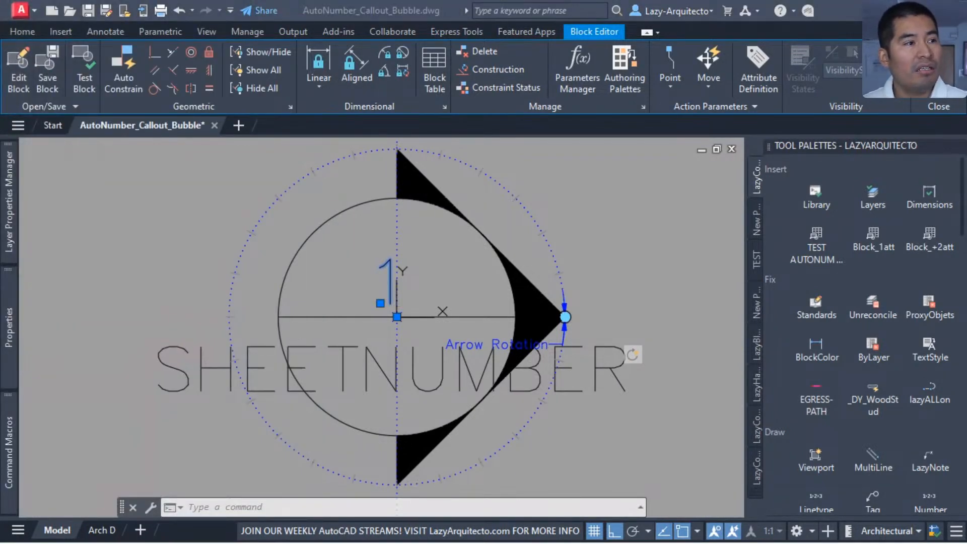
# Step: Switch to the AutoCAD 2024 Help page in the browser and compare the Attribute Definition dialog's modes with their descriptions
pyautogui.moveTo(0, 30); pyautogui.dragTo(322, 1)
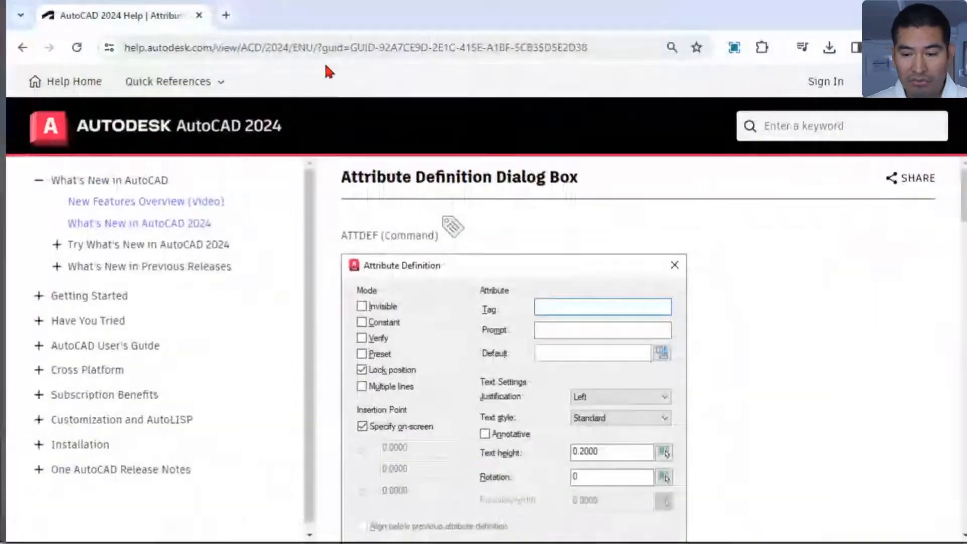
pyautogui.scroll(-3, 565, 266)
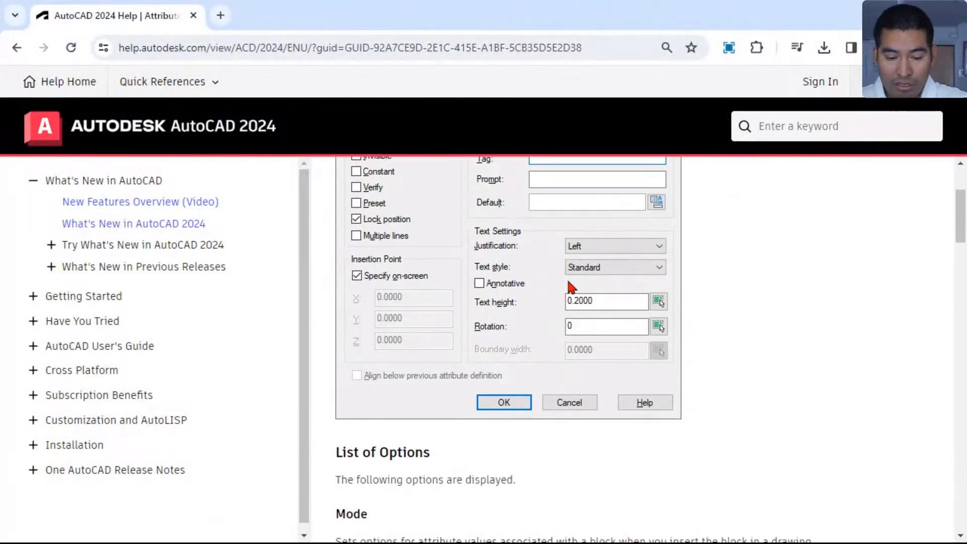
pyautogui.scroll(3, 566, 277)
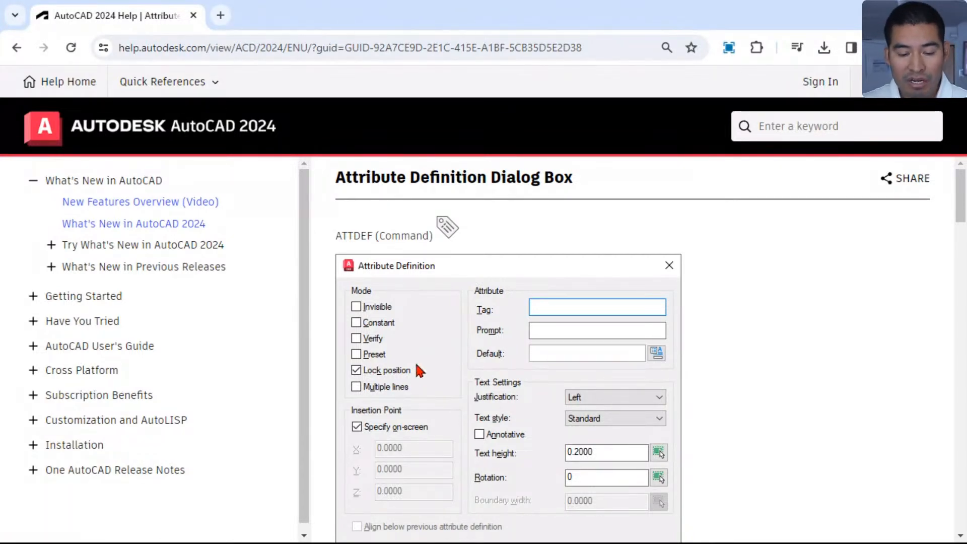
pyautogui.scroll(-3, 423, 367)
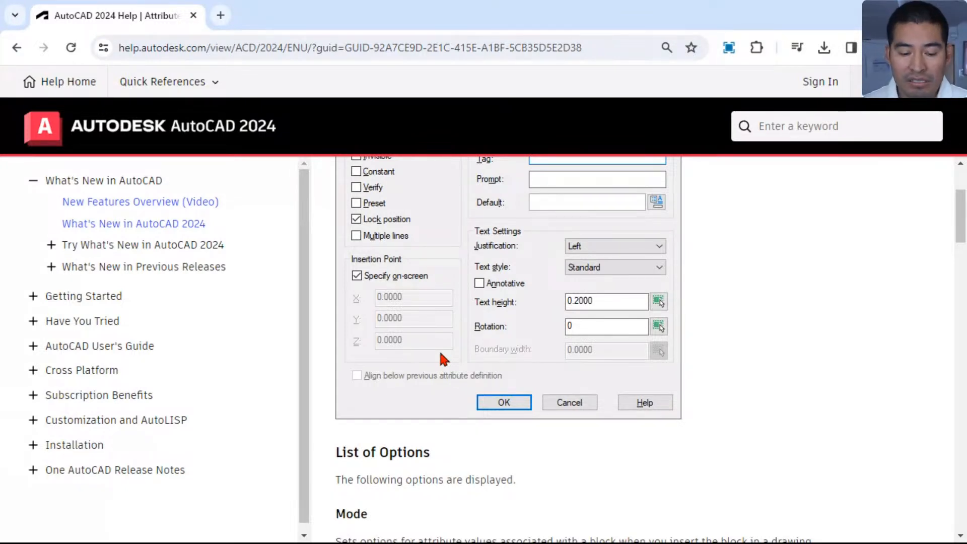
pyautogui.scroll(-3, 440, 355)
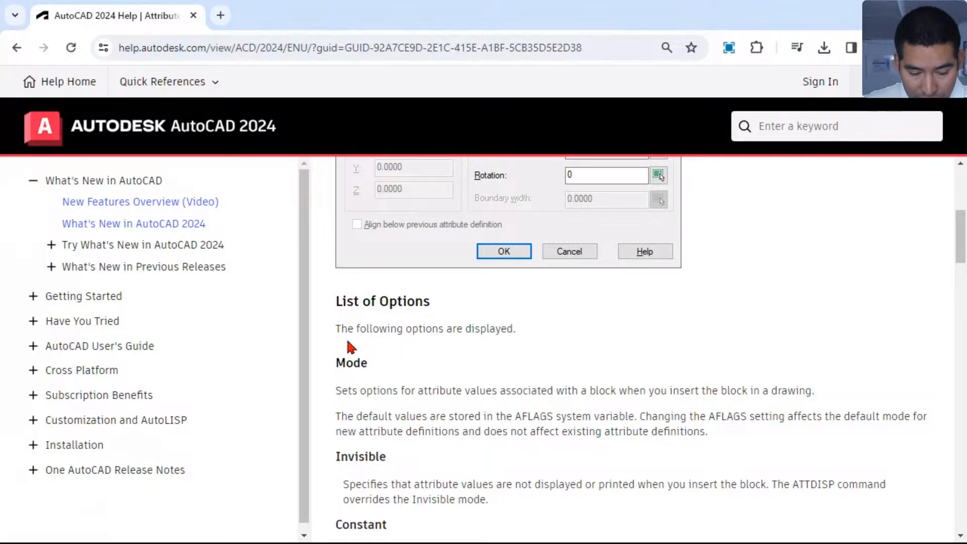
pyautogui.scroll(-3, 353, 343)
pyautogui.scroll(-6, 409, 317)
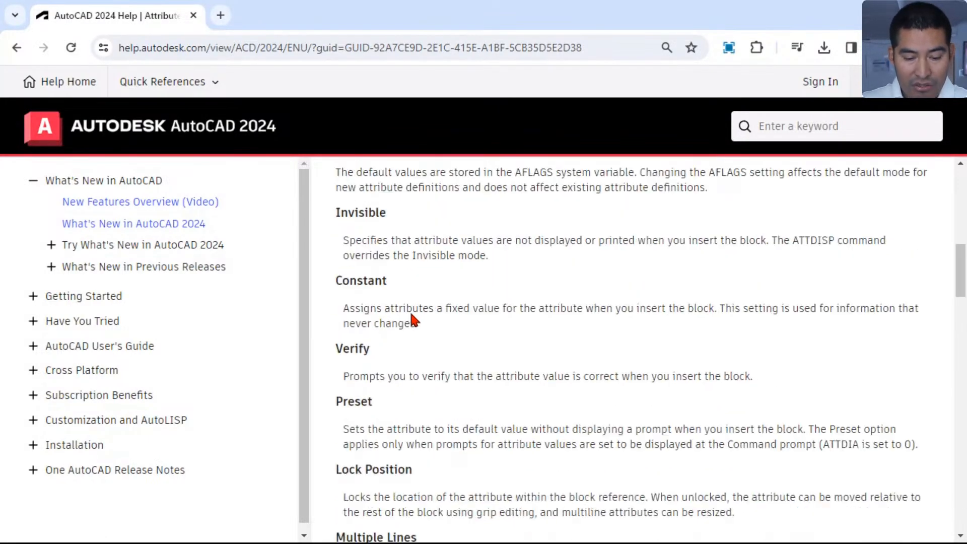
pyautogui.scroll(6, 438, 332)
pyautogui.scroll(10, 443, 327)
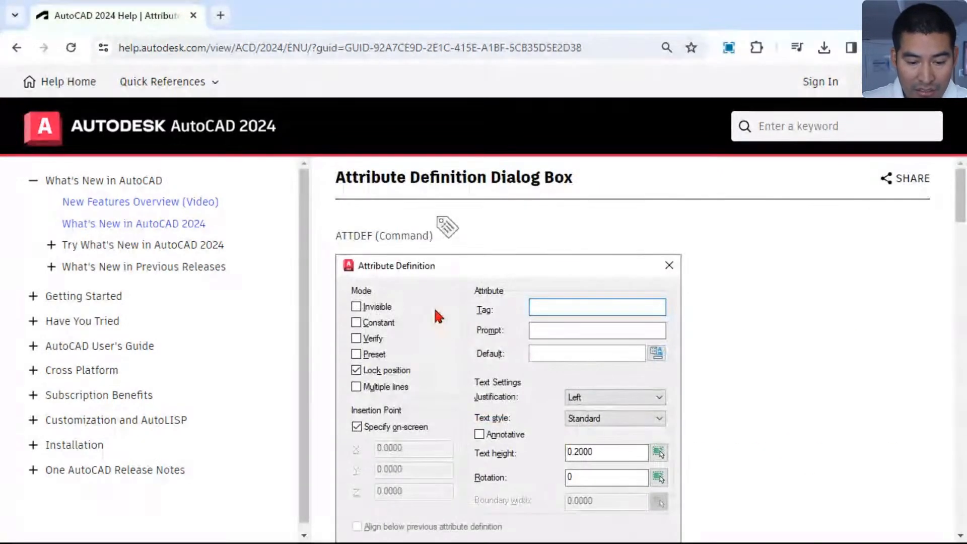
# Step: Look through the help page's attribute option descriptions and locate the Preset entry
pyautogui.scroll(-3, 383, 297)
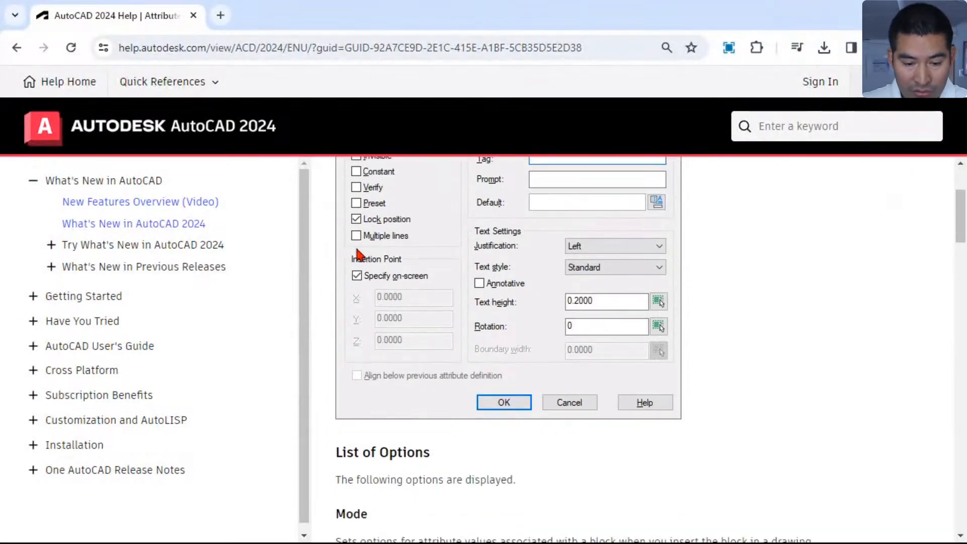
pyautogui.scroll(3, 358, 252)
pyautogui.scroll(-12, 455, 315)
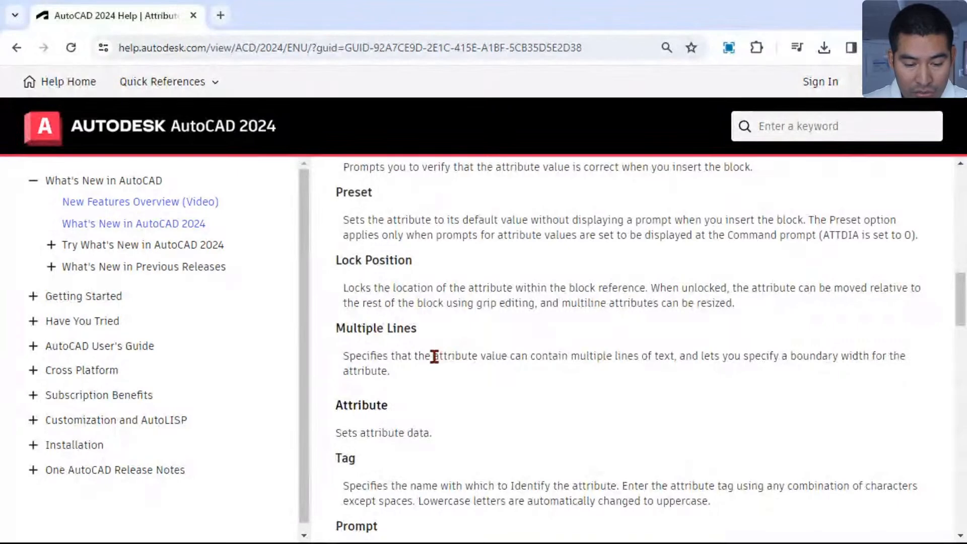
pyautogui.scroll(-3, 382, 424)
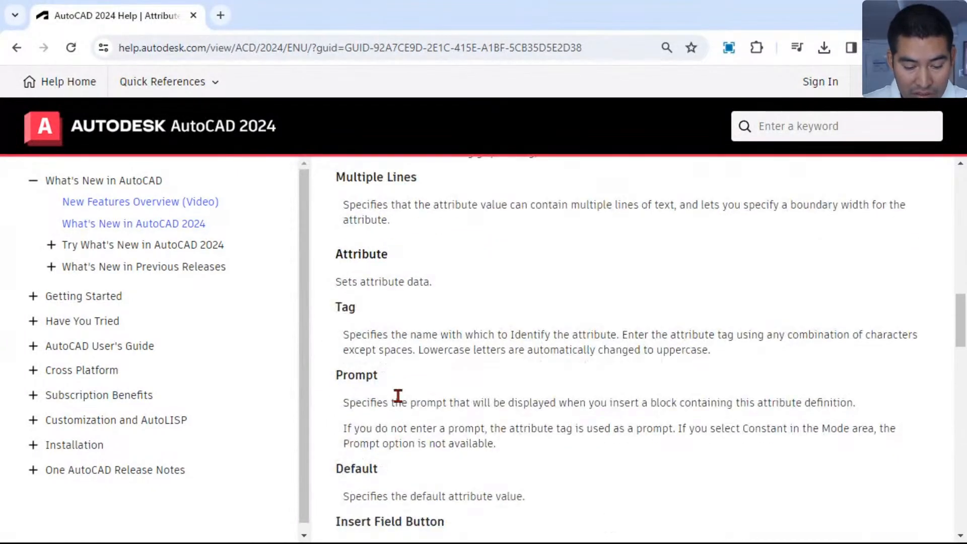
pyautogui.scroll(-6, 397, 398)
pyautogui.scroll(9, 398, 395)
pyautogui.scroll(3, 398, 395)
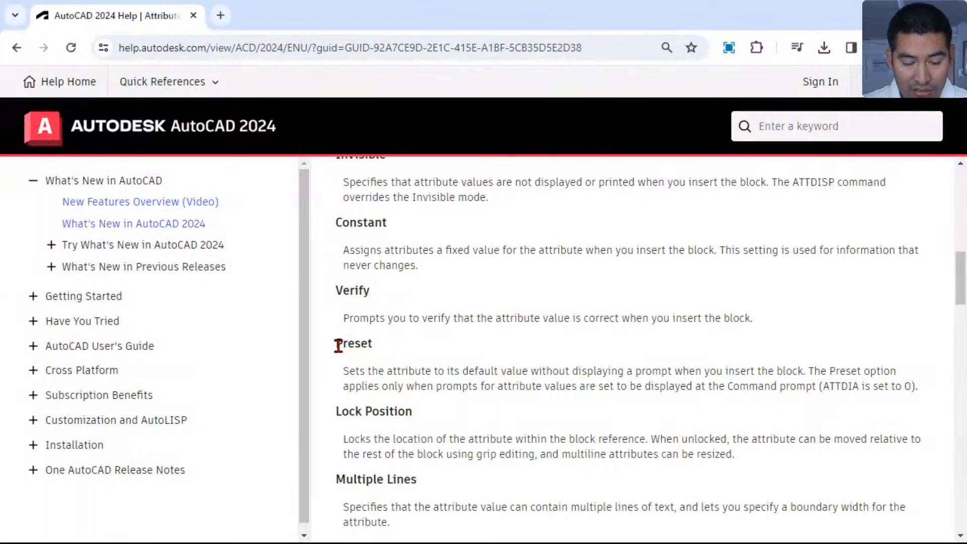
# Step: Highlight the full Preset description on the help page, followed by its ATTDIA condition
pyautogui.moveTo(338, 342); pyautogui.dragTo(928, 389)
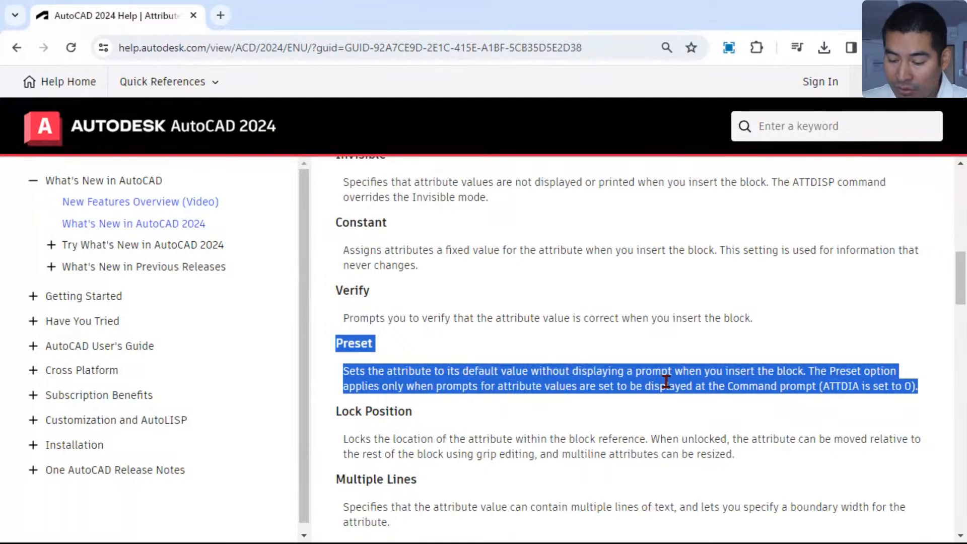
pyautogui.click(801, 375)
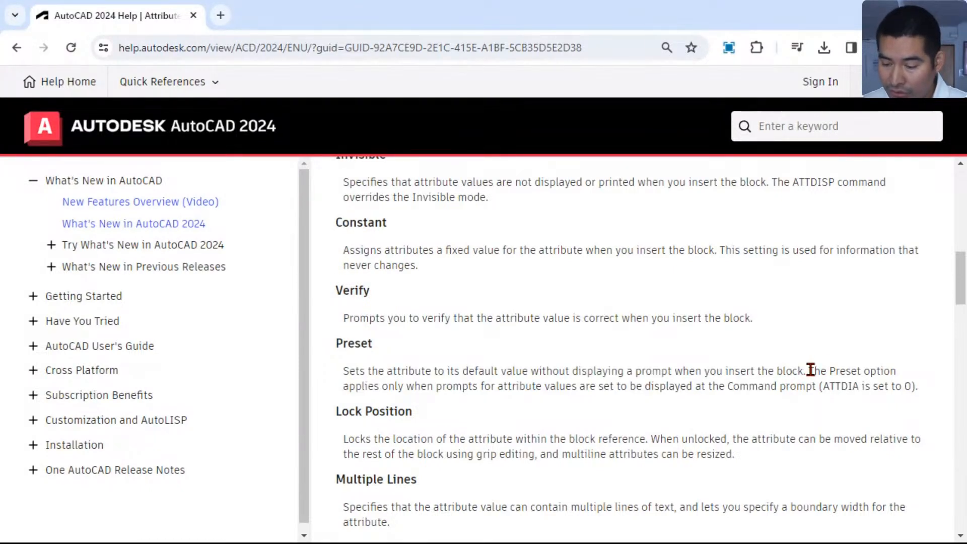
pyautogui.moveTo(810, 370); pyautogui.dragTo(910, 389)
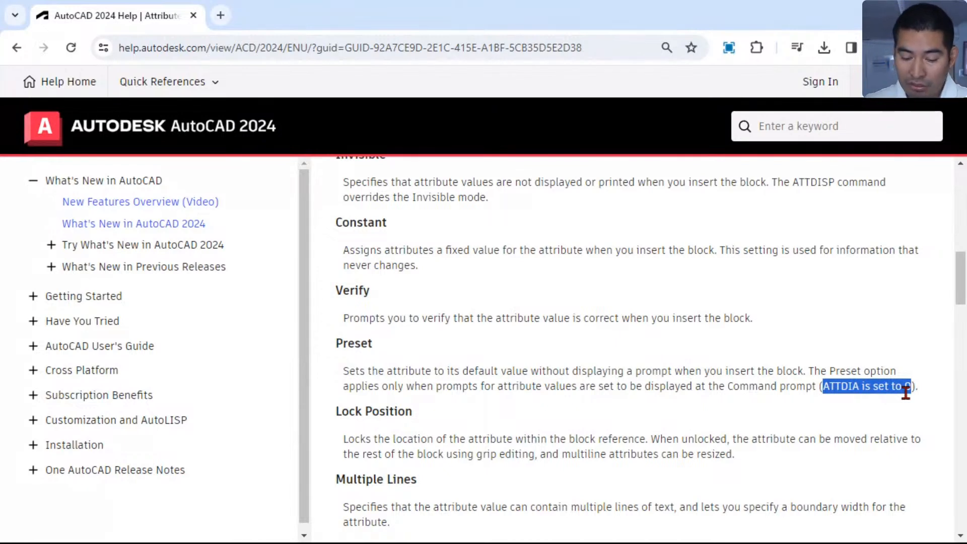
pyautogui.click(805, 388)
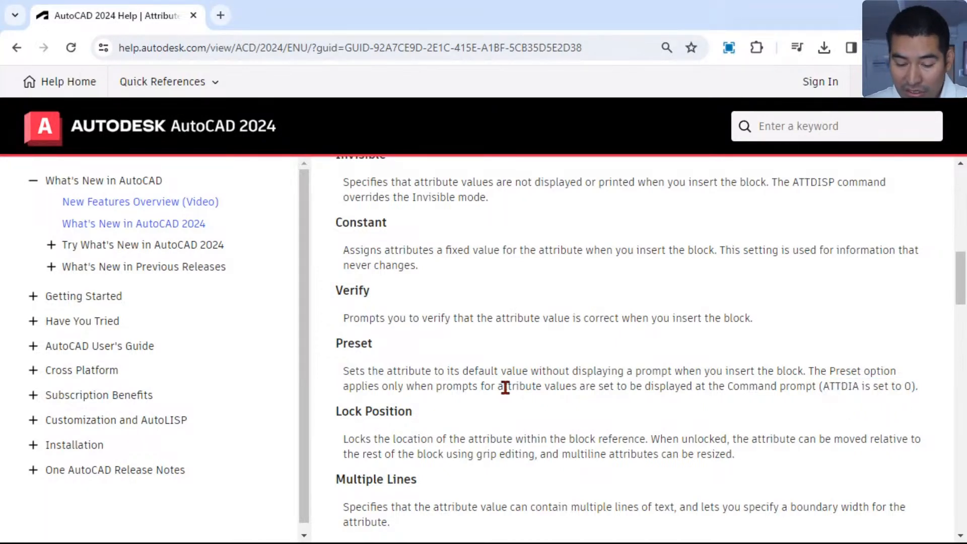
# Step: Reread the Preset condition about command-prompt attribute values, highlight "ATTDIA is set to 0", and return to AutoCAD
pyautogui.moveTo(503, 386); pyautogui.dragTo(858, 391)
pyautogui.click(577, 390)
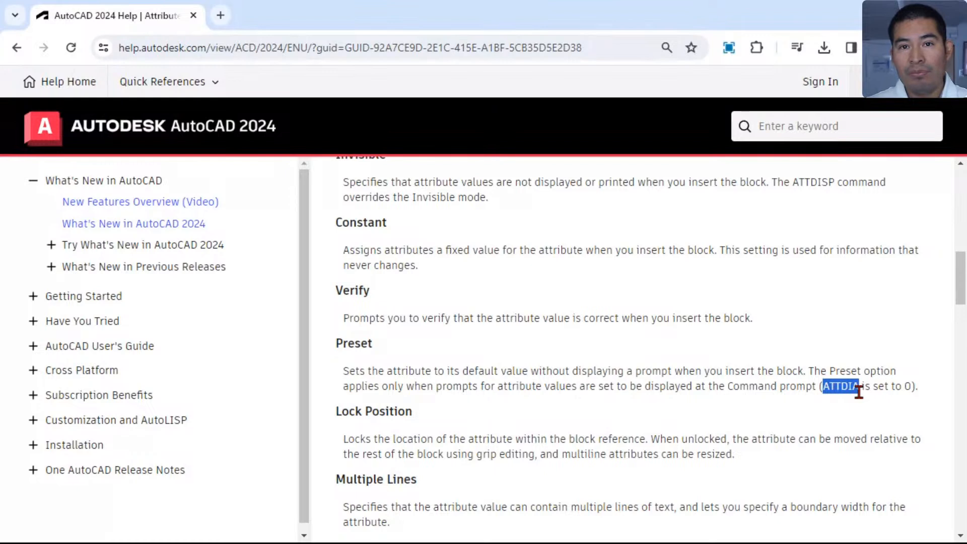
pyautogui.click(883, 391)
pyautogui.moveTo(824, 389); pyautogui.dragTo(914, 387)
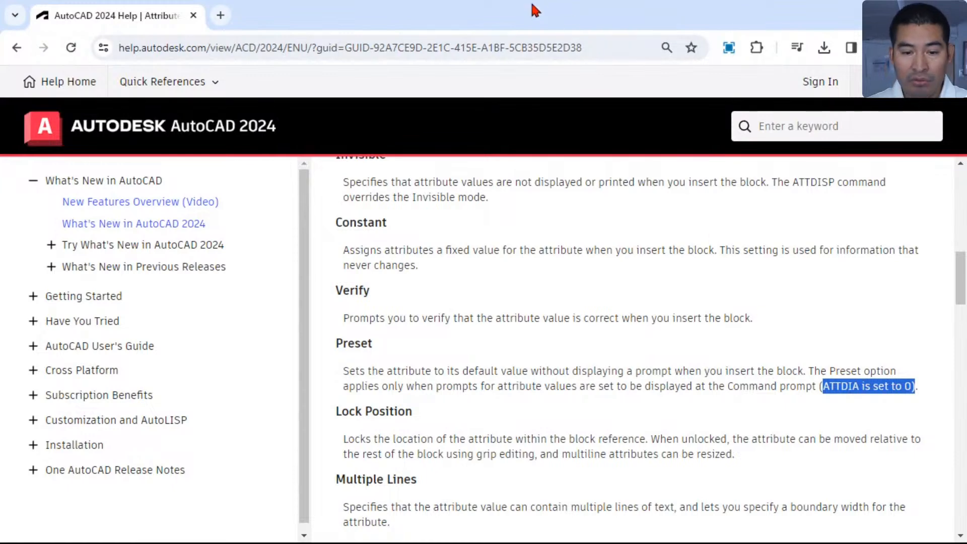
pyautogui.moveTo(531, 7); pyautogui.dragTo(0, 166)
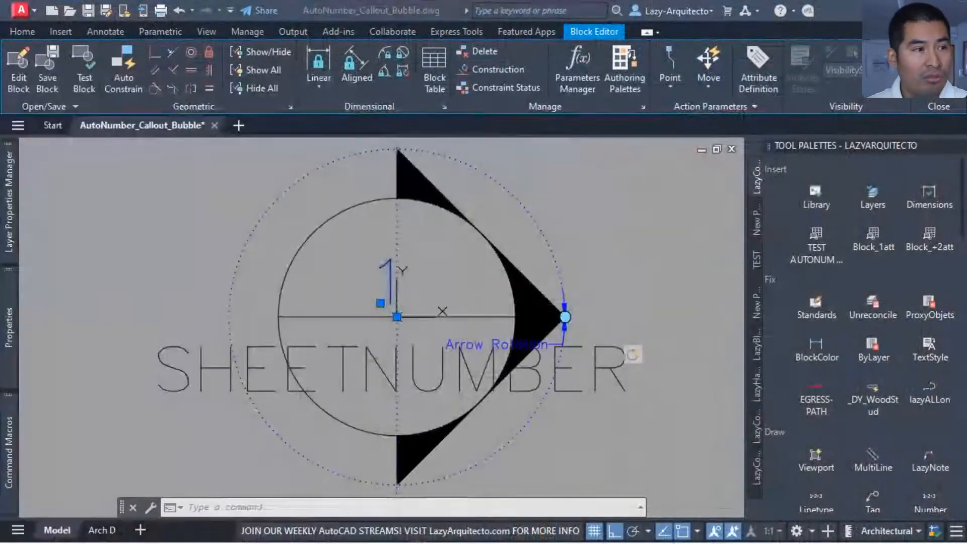
# Step: Open the lazyBlockNumbering macro in the Command Macro Editor, highlight its ATTDIA;0 setting, and close it without changes
pyautogui.click(194, 222)
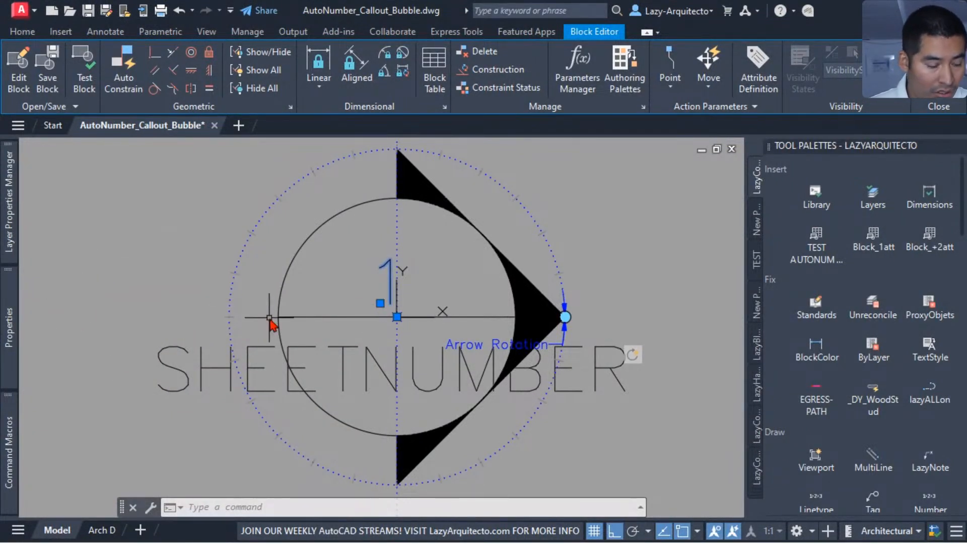
pyautogui.moveTo(10, 433)
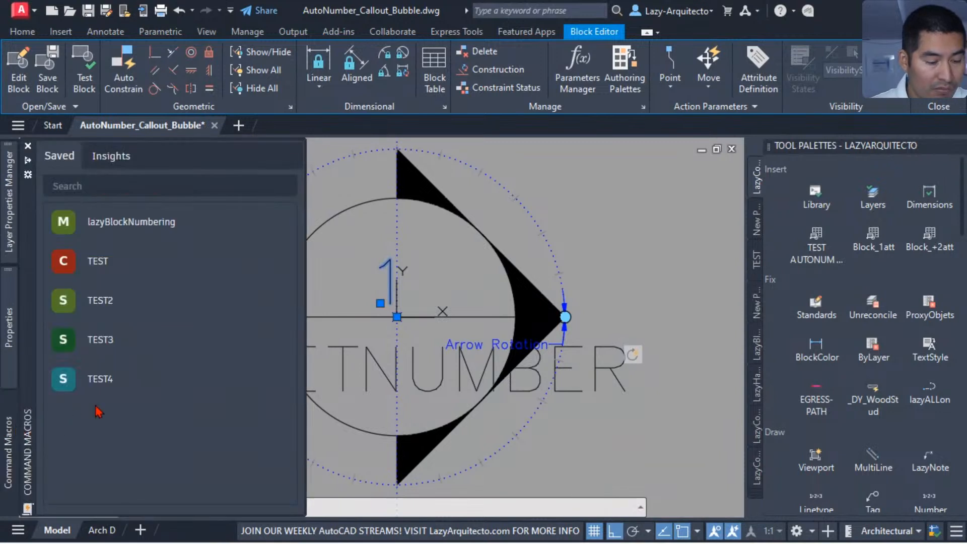
pyautogui.rightClick(156, 226)
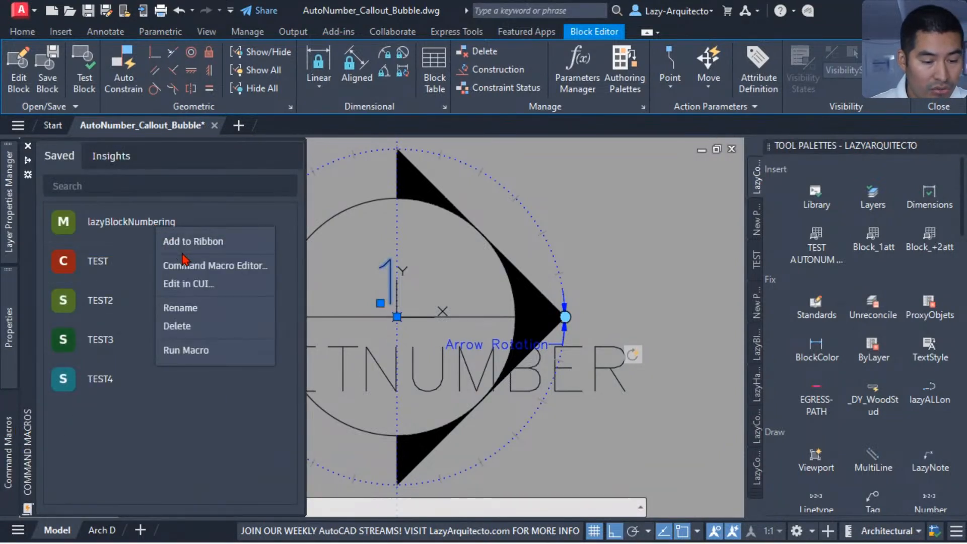
pyautogui.click(184, 265)
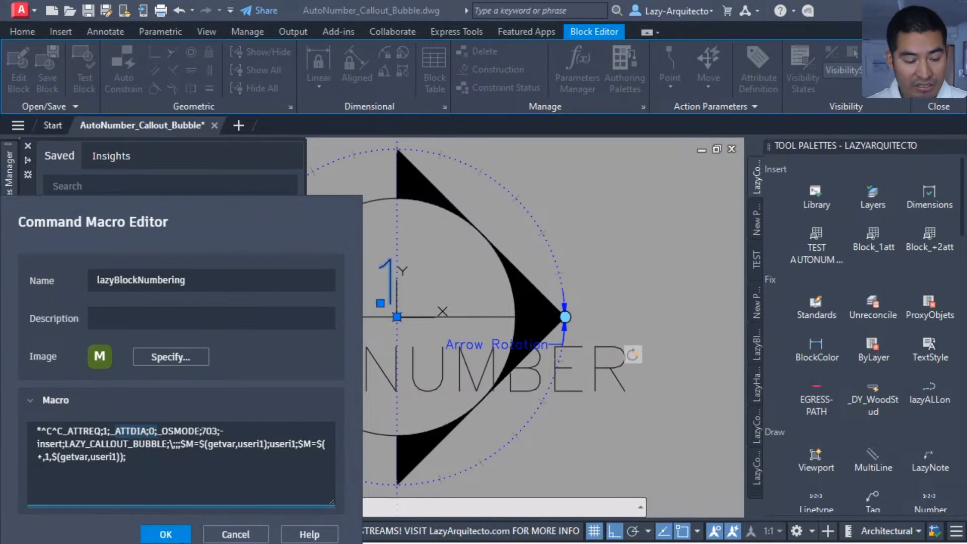
pyautogui.click(245, 535)
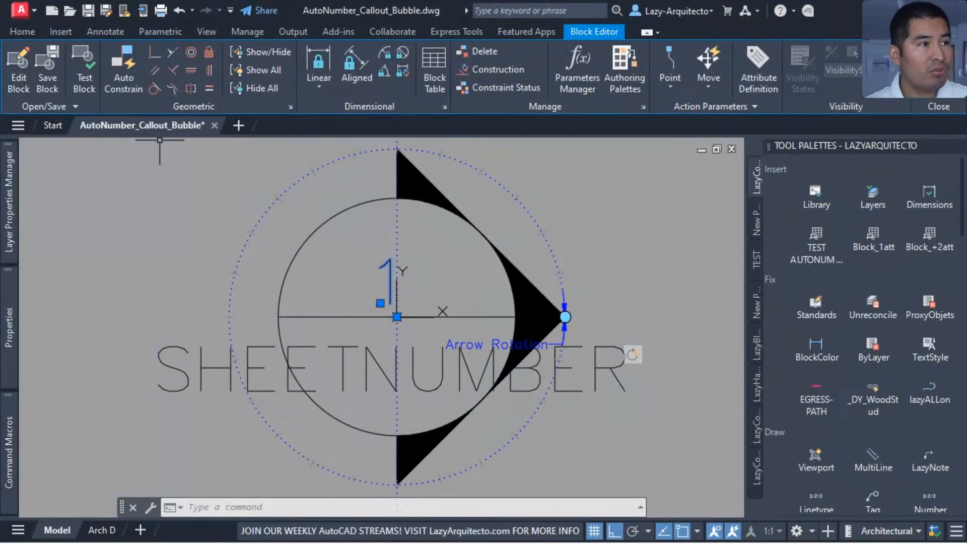
# Step: Switch to the AutoCAD 2024 Help page in the browser, highlight the Preset heading and reread its description, and return to AutoCAD
pyautogui.moveTo(0, 211); pyautogui.dragTo(548, 33)
pyautogui.moveTo(343, 343); pyautogui.dragTo(373, 344)
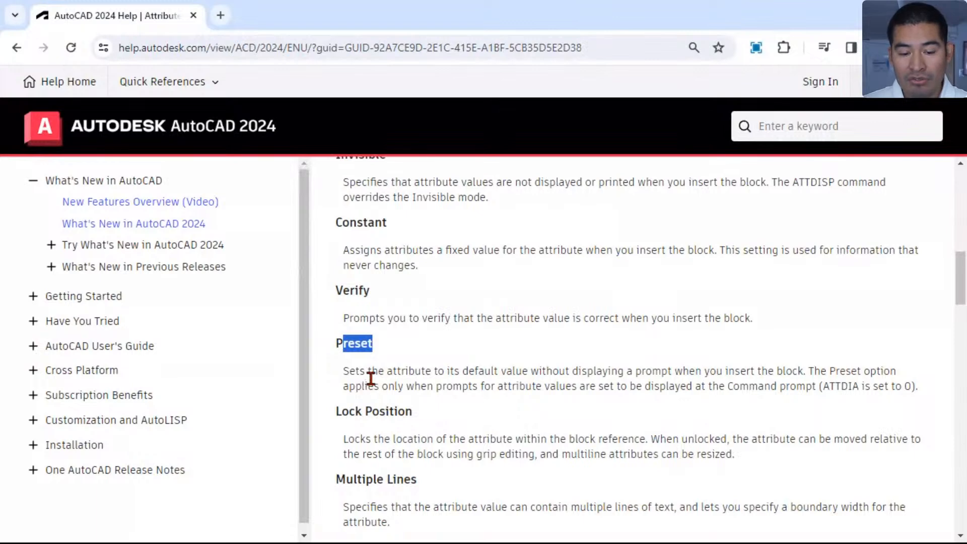
pyautogui.moveTo(349, 371); pyautogui.dragTo(359, 371)
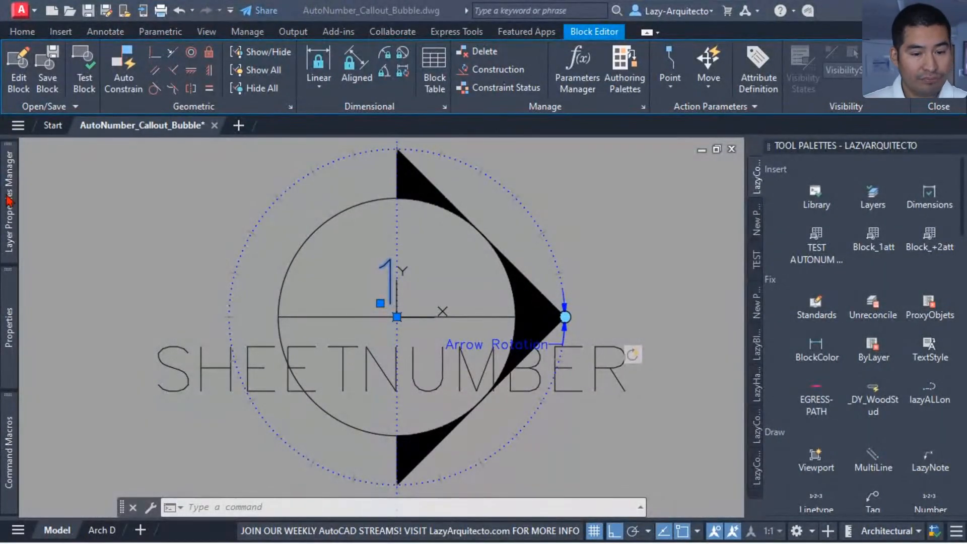
pyautogui.moveTo(8, 197)
pyautogui.doubleClick(606, 242)
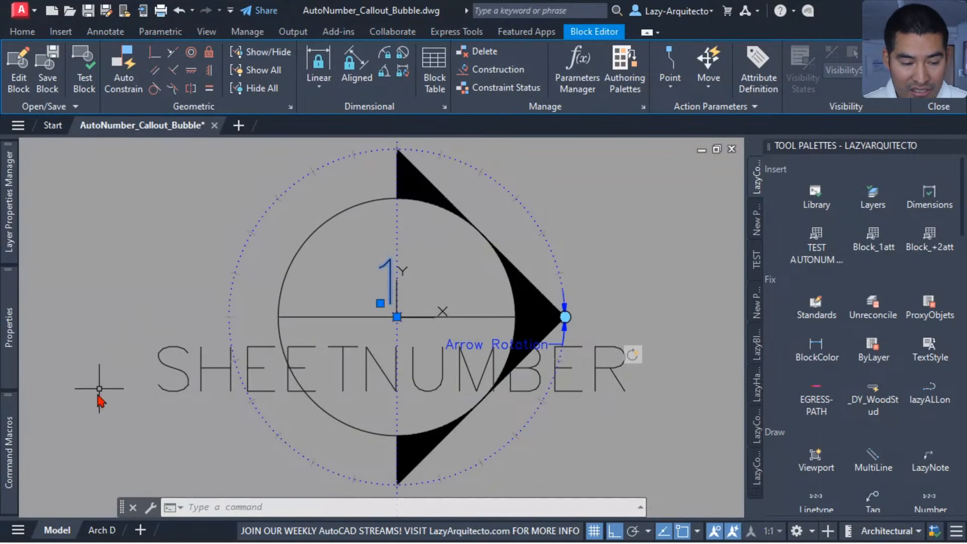
# Step: Set Preset to No for the callout's number attribute, then close the Block Editor and save the block changes
pyautogui.moveTo(19, 327)
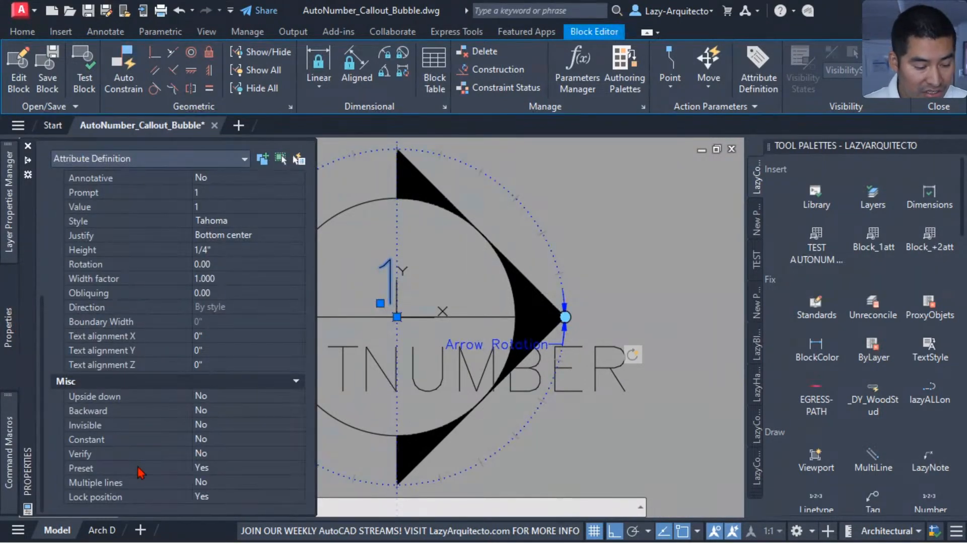
pyautogui.click(214, 471)
pyautogui.click(216, 471)
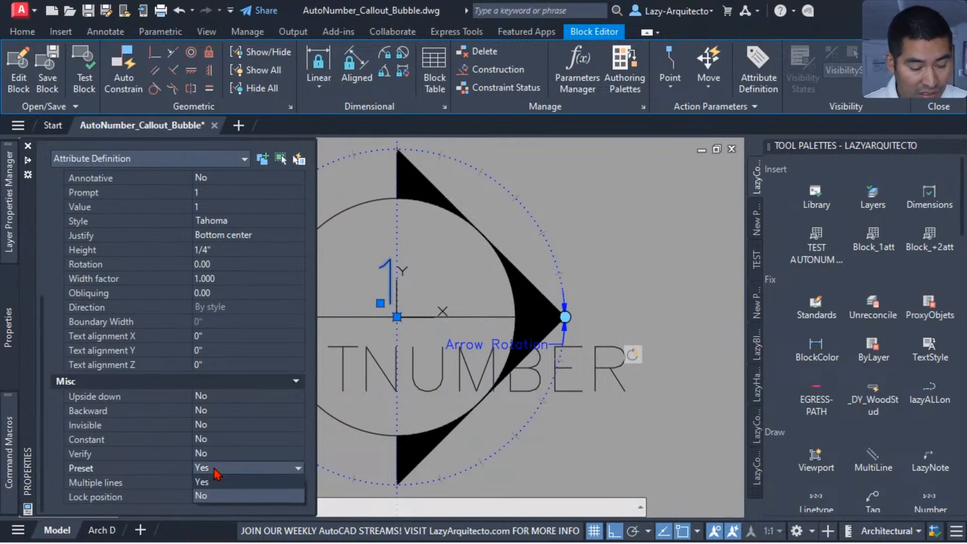
pyautogui.click(224, 496)
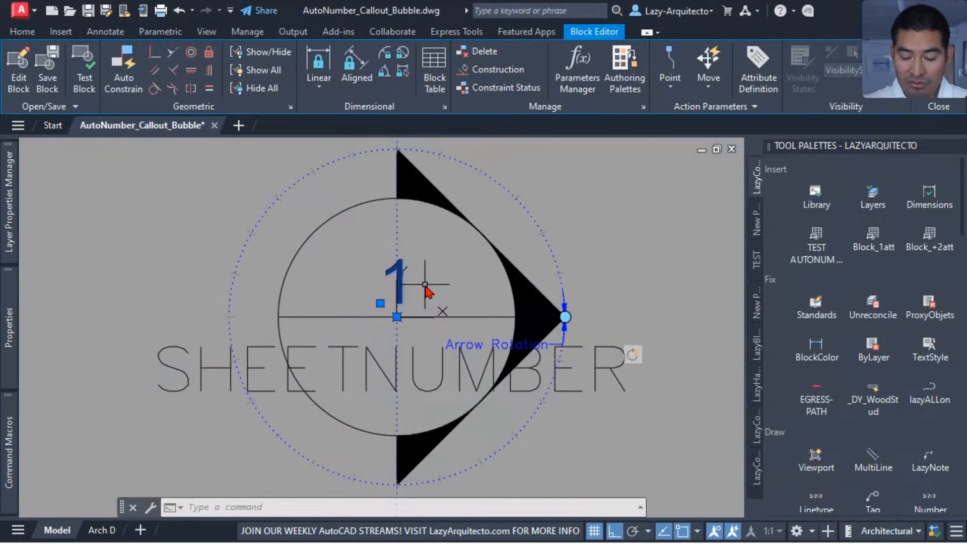
pyautogui.press('Escape')
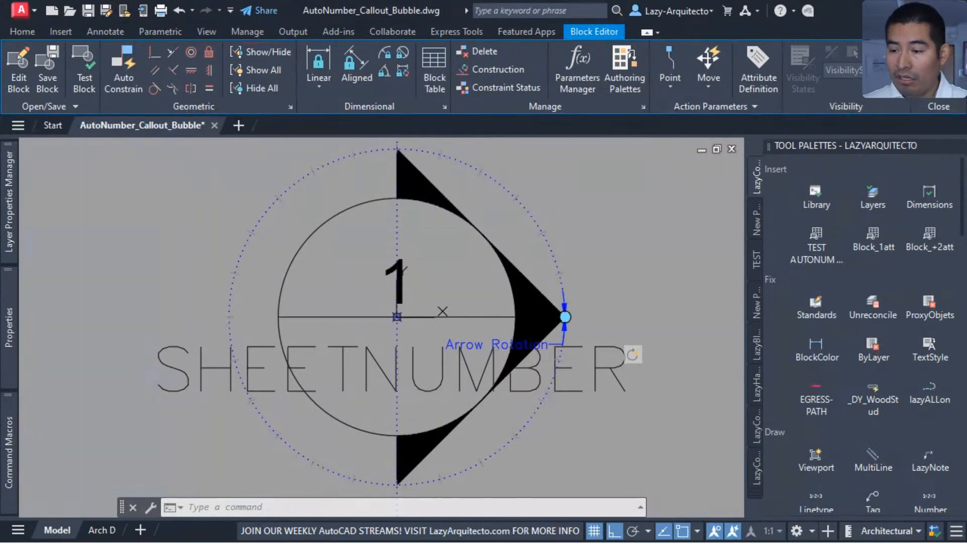
pyautogui.click(938, 70)
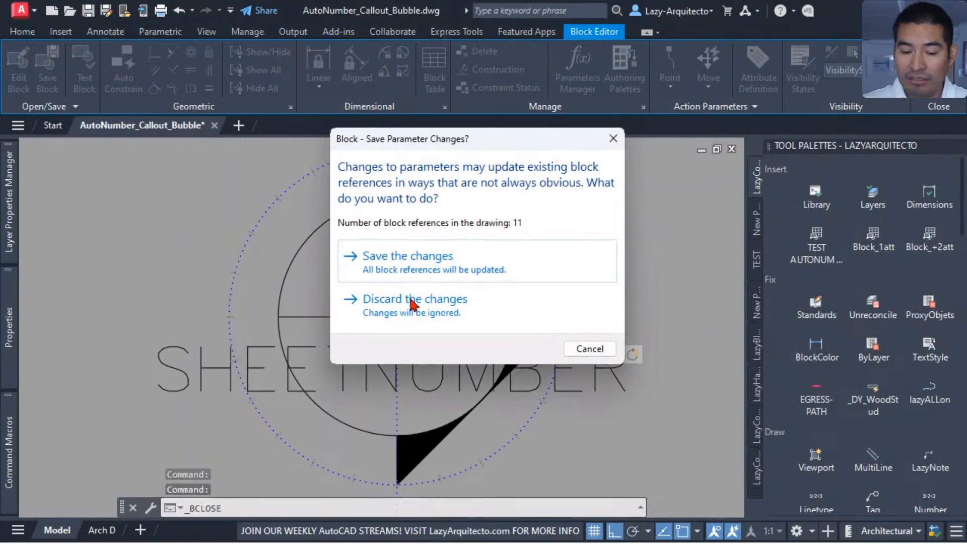
pyautogui.click(398, 268)
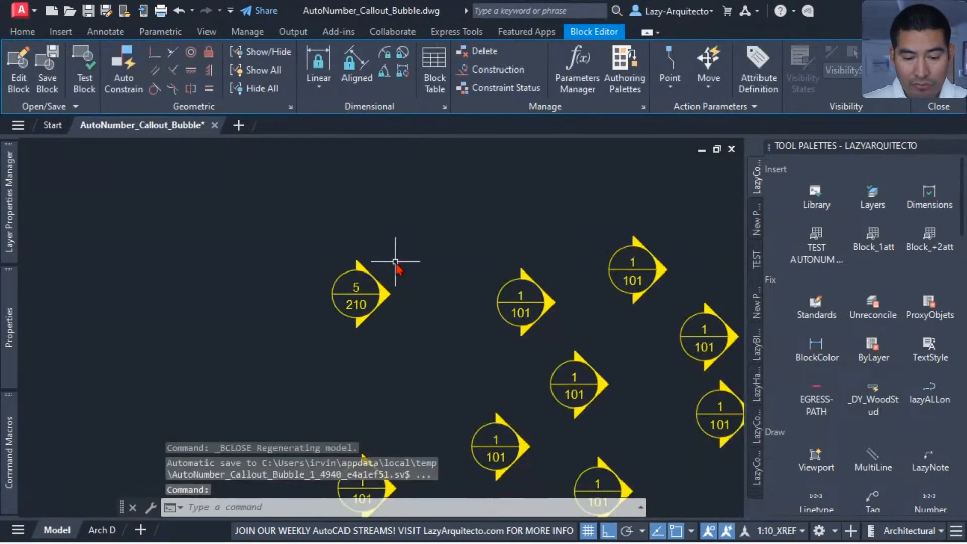
# Step: Run the lazyBlockNumbering macro and place eight auto-numbered callout bubbles in the empty area above the existing ones, then end the macro
pyautogui.moveTo(430, 229)
pyautogui.mouseDown(button='middle')
pyautogui.moveTo(324, 339)
pyautogui.moveTo(324, 313)
pyautogui.moveTo(256, 354)
pyautogui.mouseUp(button='middle')
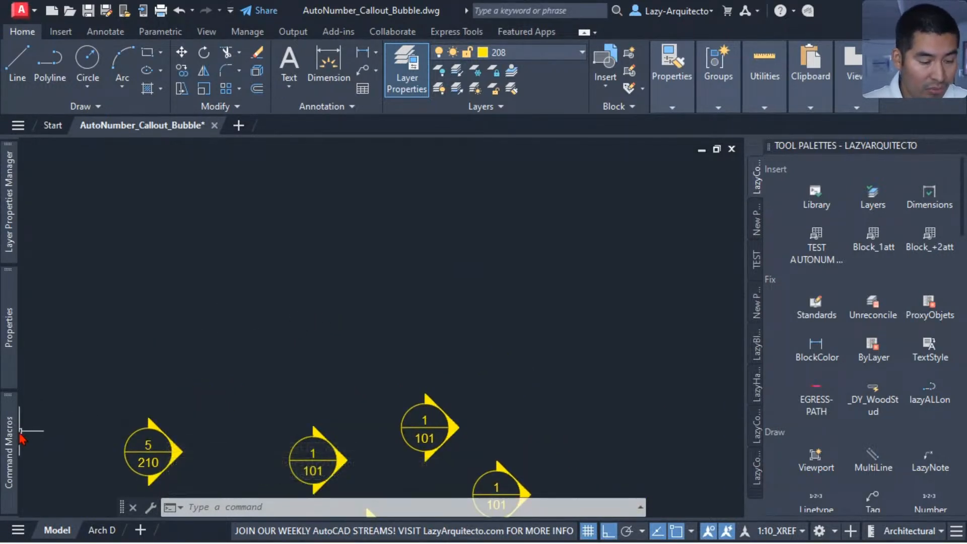
pyautogui.moveTo(9, 438)
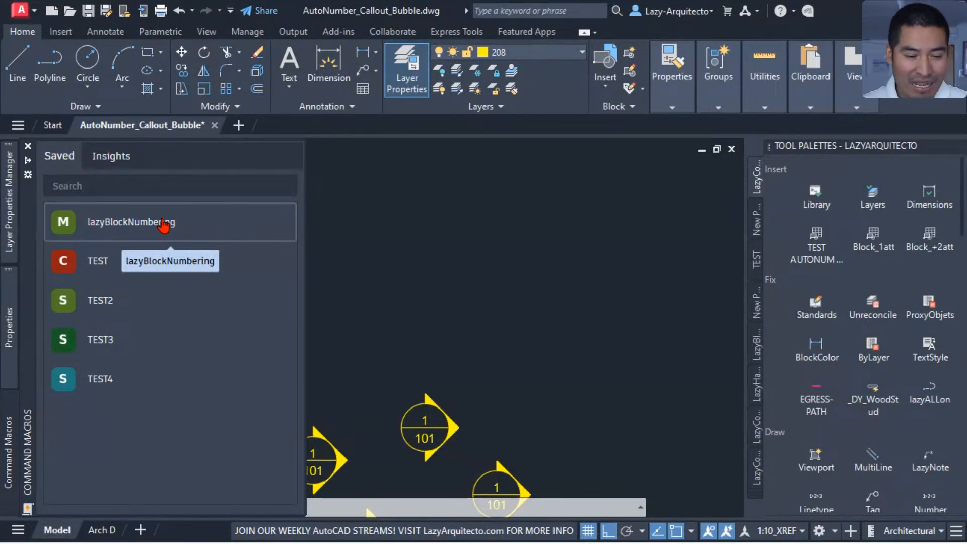
pyautogui.doubleClick(136, 225)
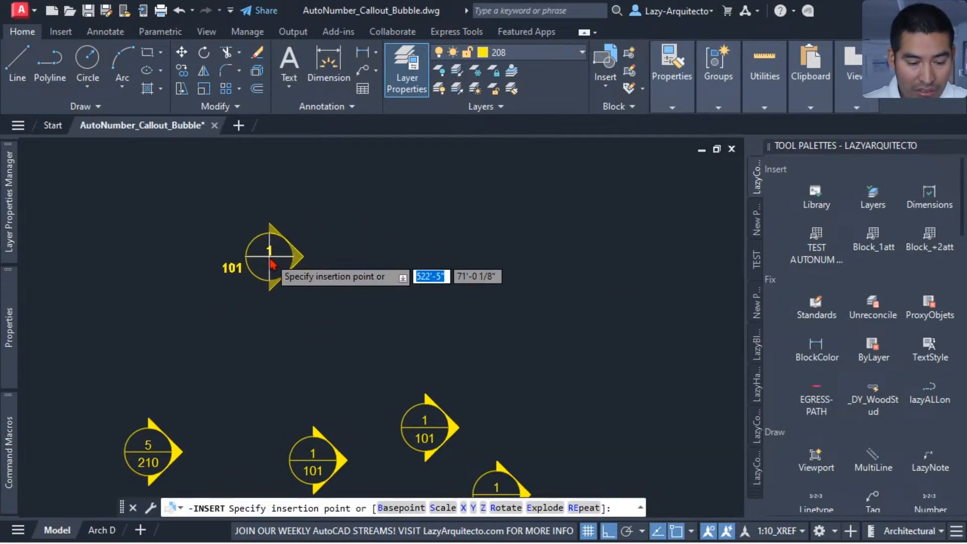
pyautogui.click(271, 256)
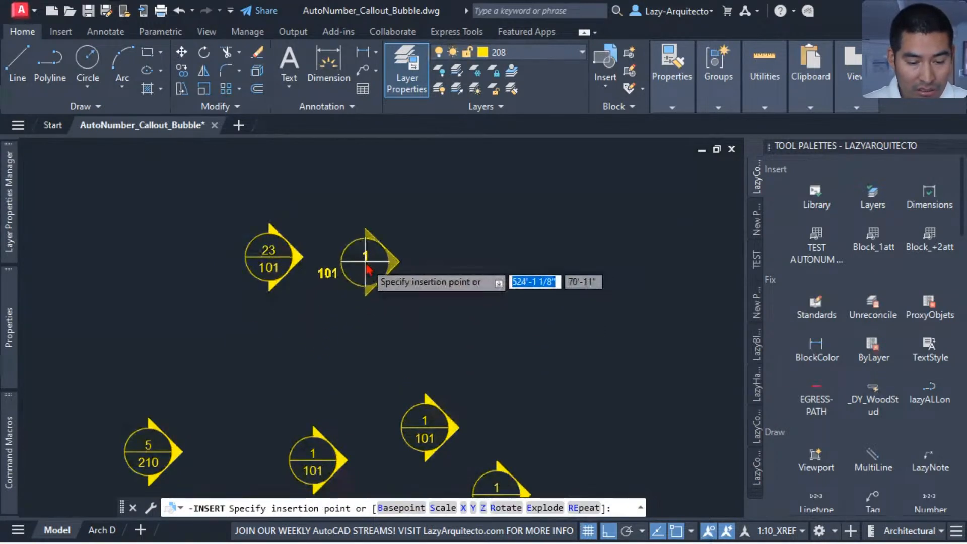
pyautogui.click(367, 269)
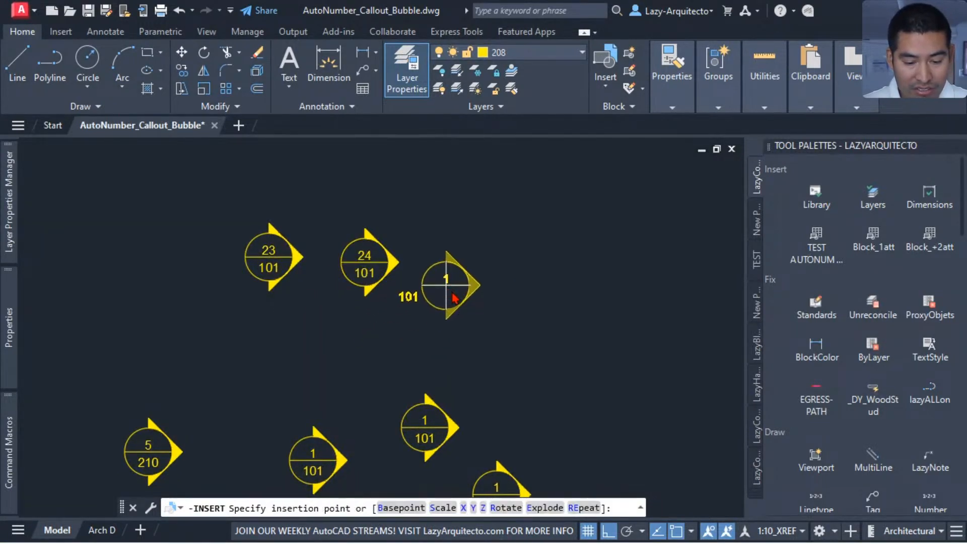
pyautogui.click(446, 285)
pyautogui.click(521, 343)
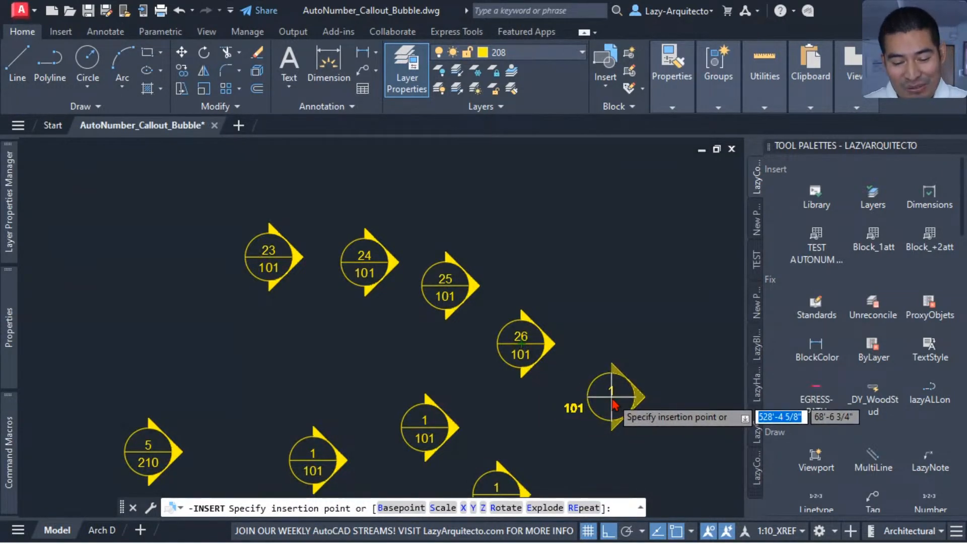
pyautogui.click(569, 257)
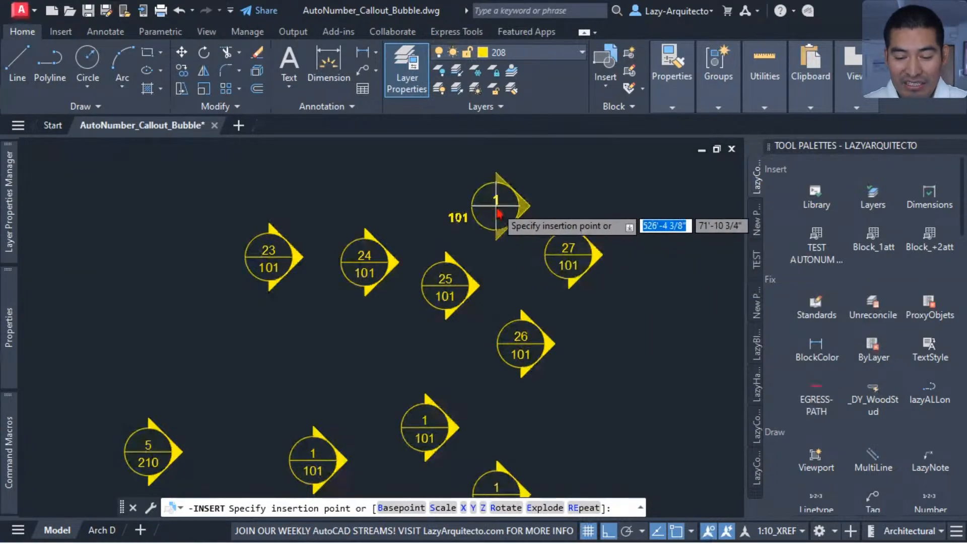
pyautogui.click(497, 213)
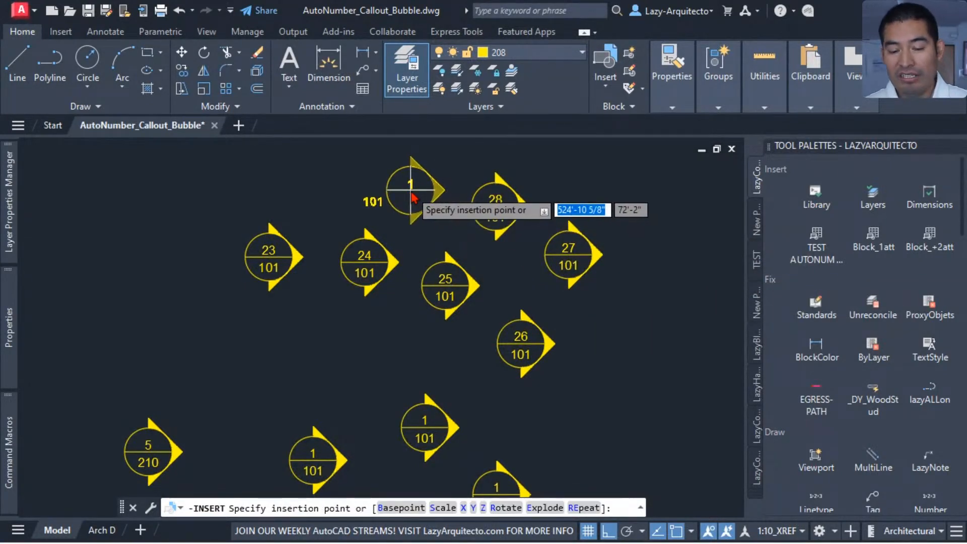
pyautogui.click(412, 194)
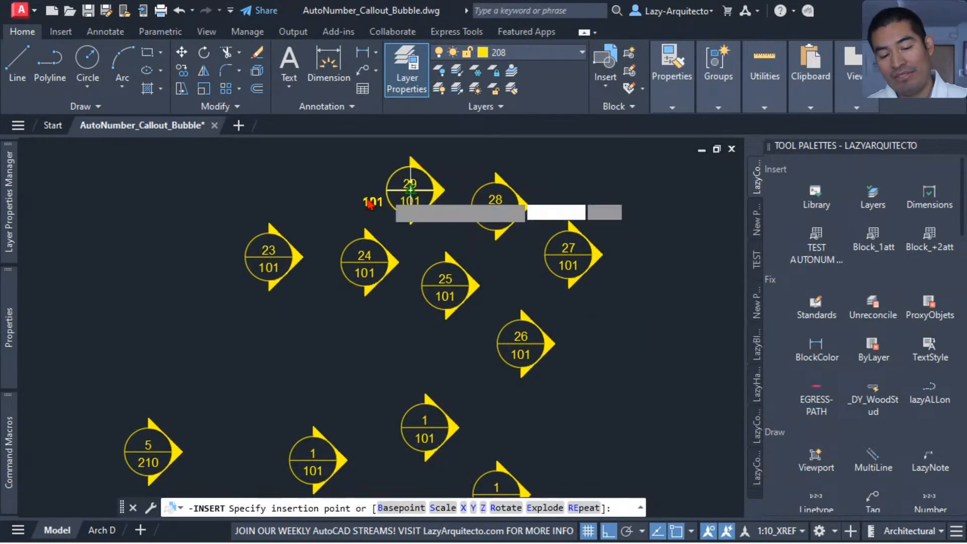
pyautogui.click(310, 190)
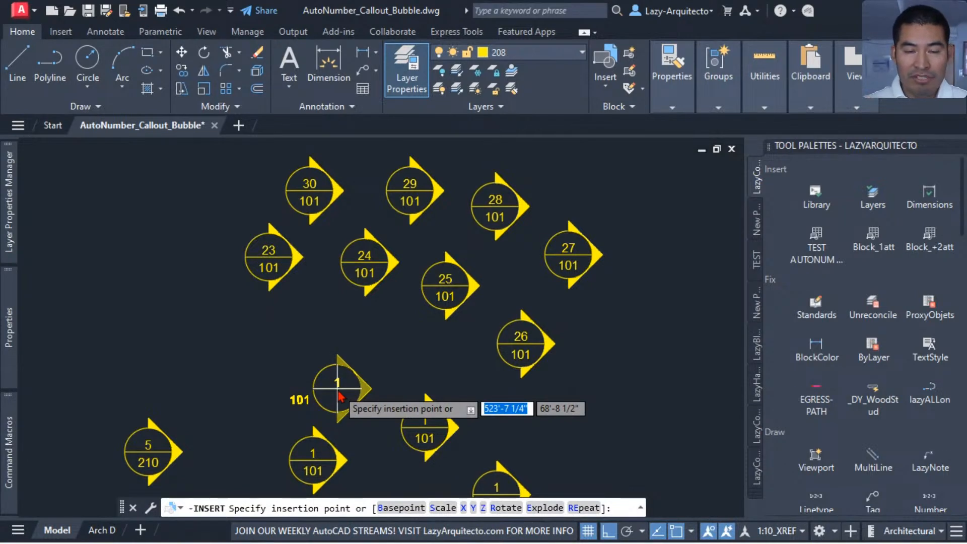
pyautogui.press('Escape')
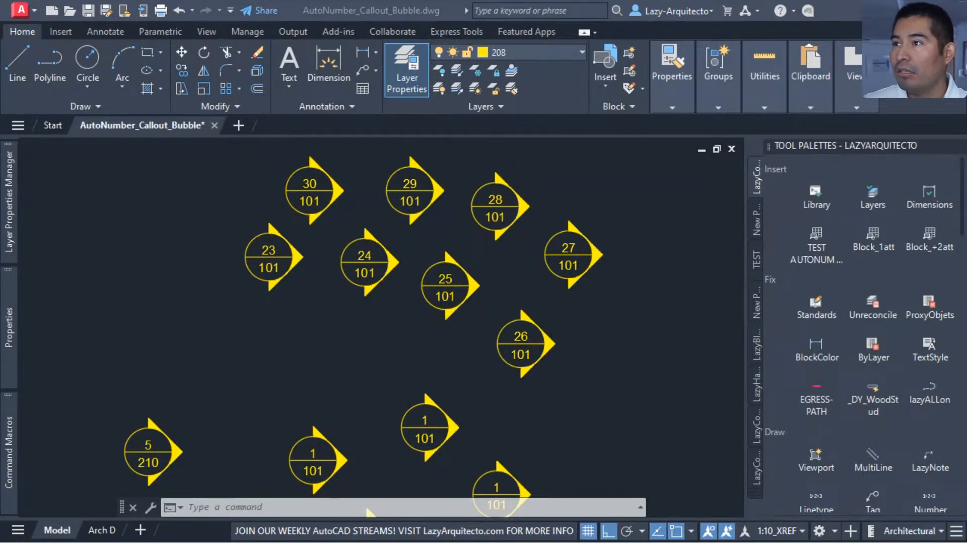
# Step: Switch to the Patreon post on automatic block numbering in the browser, highlight the "useri1" system variable, and return to AutoCAD
pyautogui.moveTo(966, 116); pyautogui.dragTo(383, 7)
pyautogui.click(410, 295)
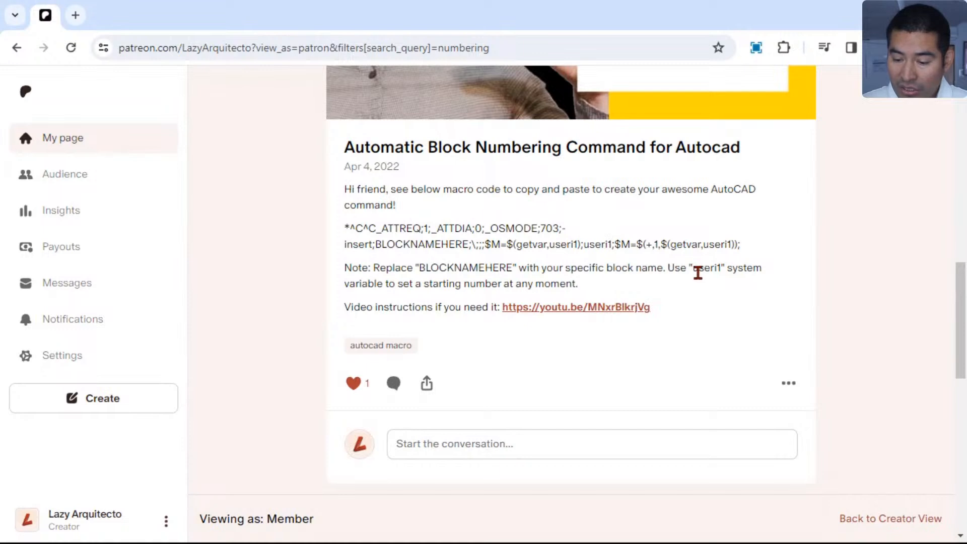
pyautogui.moveTo(693, 270); pyautogui.dragTo(719, 270)
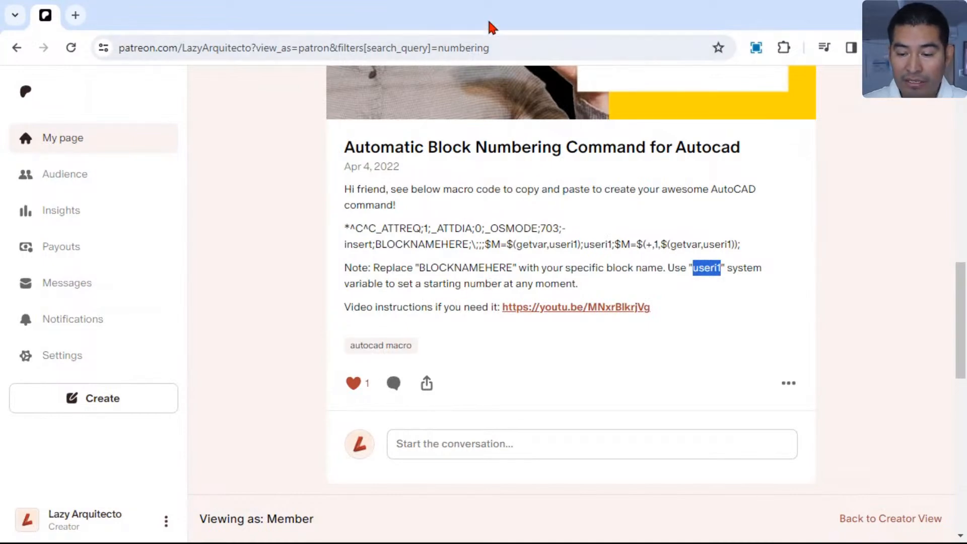
pyautogui.moveTo(487, 26); pyautogui.dragTo(966, 109)
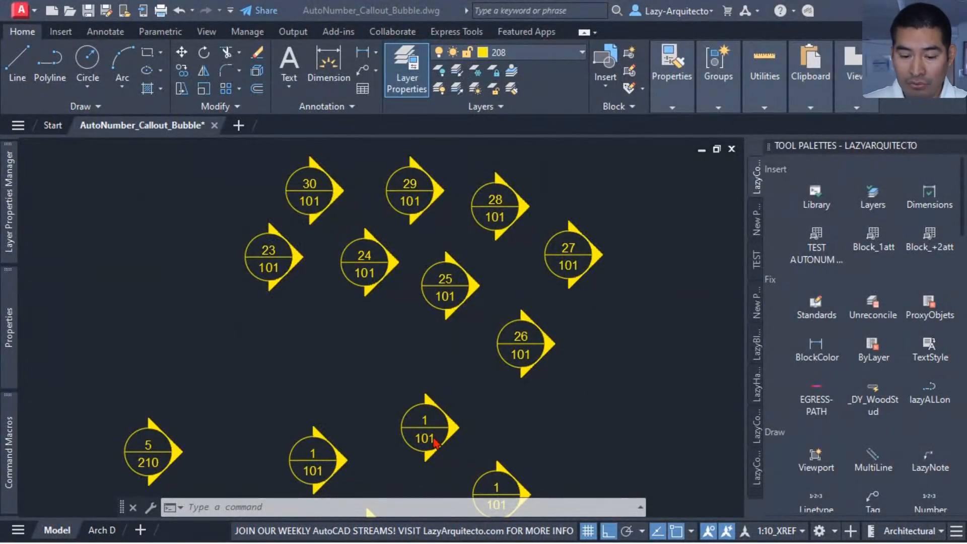
# Step: Set the USERI1 system variable to 1 to restart the callout numbering
pyautogui.click(355, 385)
pyautogui.write('USERI1')
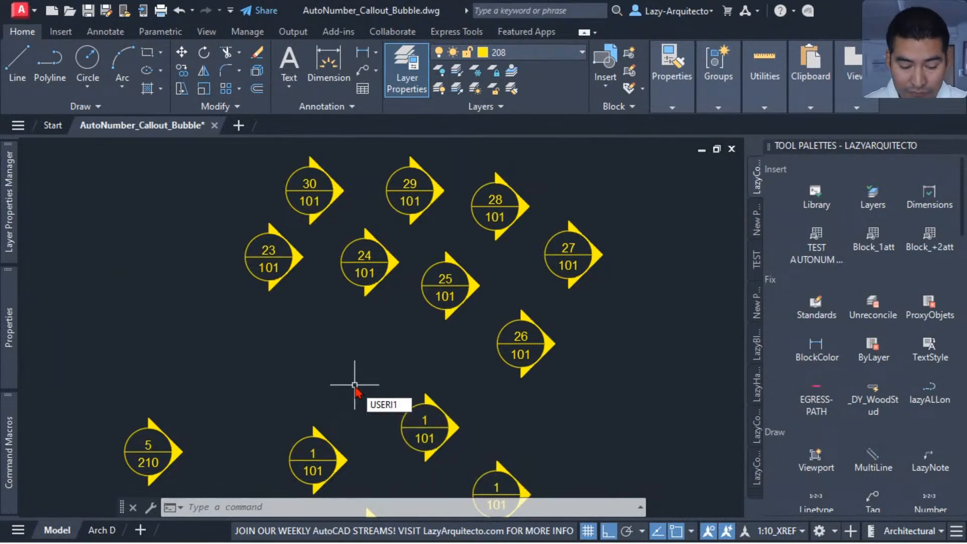
pyautogui.press('Return')
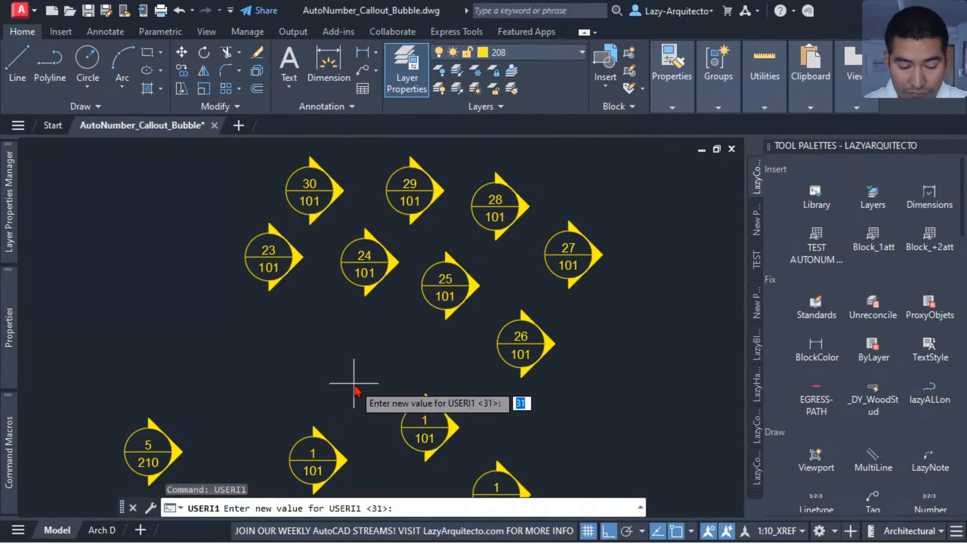
pyautogui.scroll(-3, 216, 370)
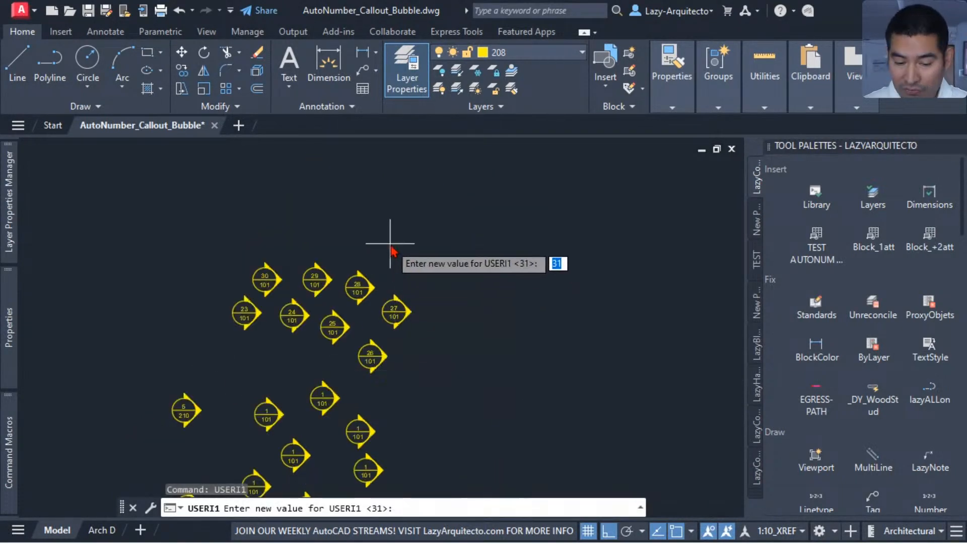
pyautogui.write('1')
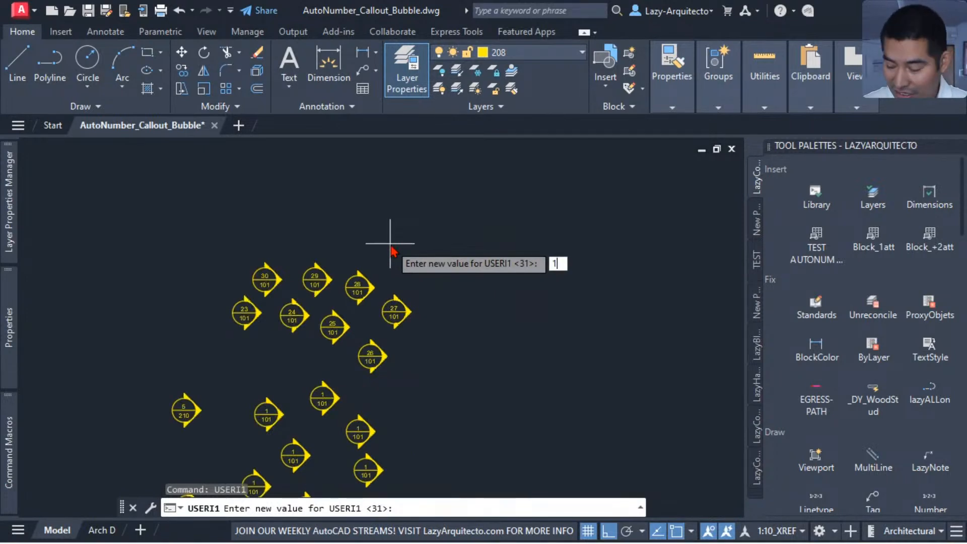
pyautogui.press('Return')
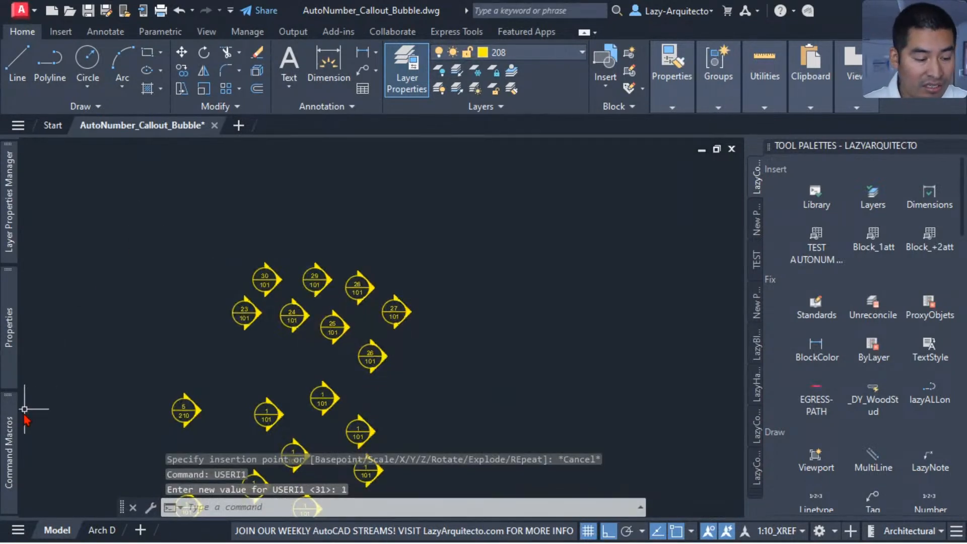
# Step: Run the lazyBlockNumbering macro, place seven callout bubbles numbered 1 to 7 up and to the right of the existing group, and end the macro
pyautogui.moveTo(9, 443)
pyautogui.click(136, 222)
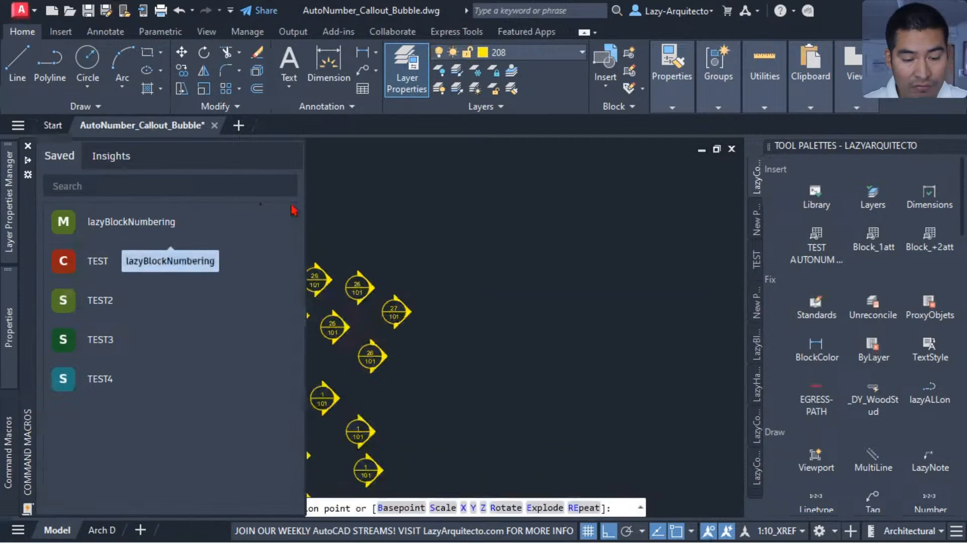
pyautogui.scroll(5, 443, 252)
pyautogui.click(455, 231)
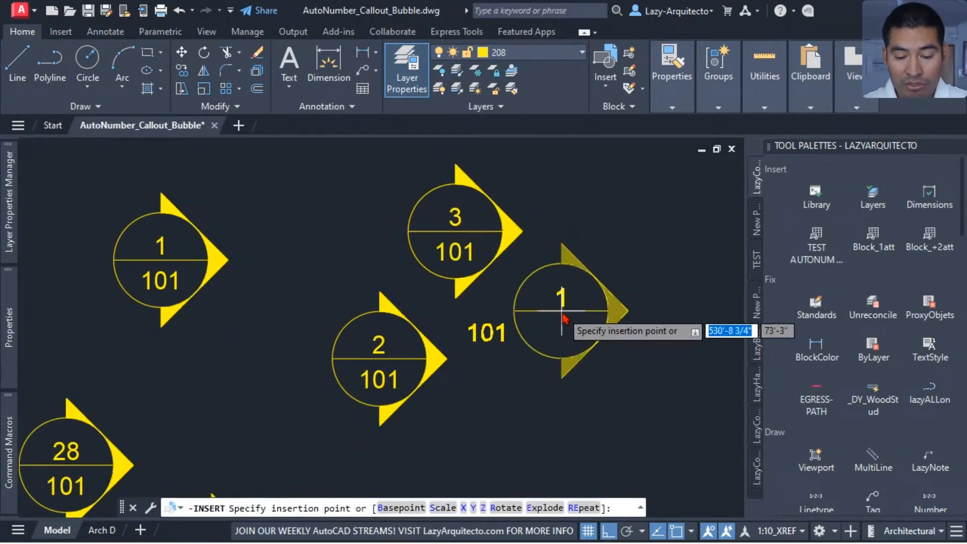
pyautogui.click(577, 318)
pyautogui.scroll(-2, 478, 399)
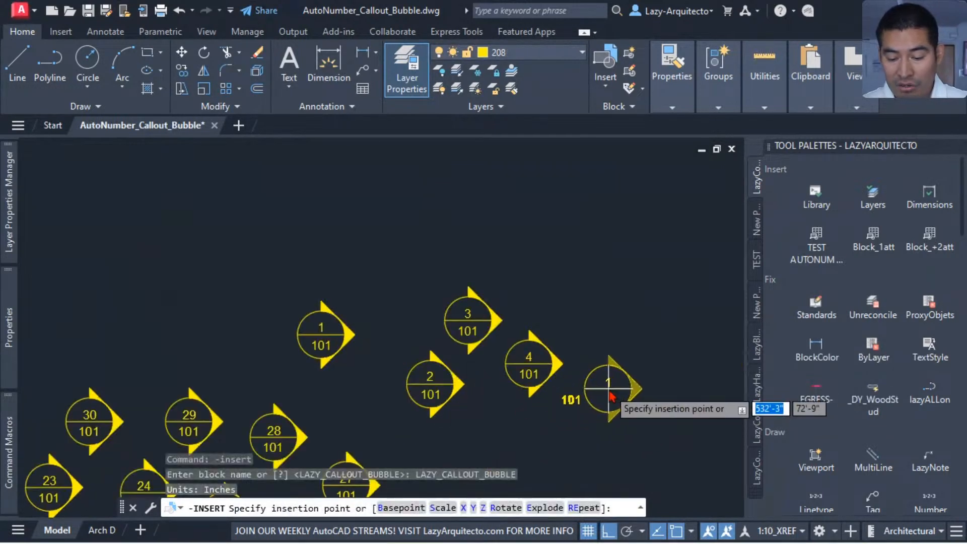
pyautogui.click(608, 388)
pyautogui.click(683, 351)
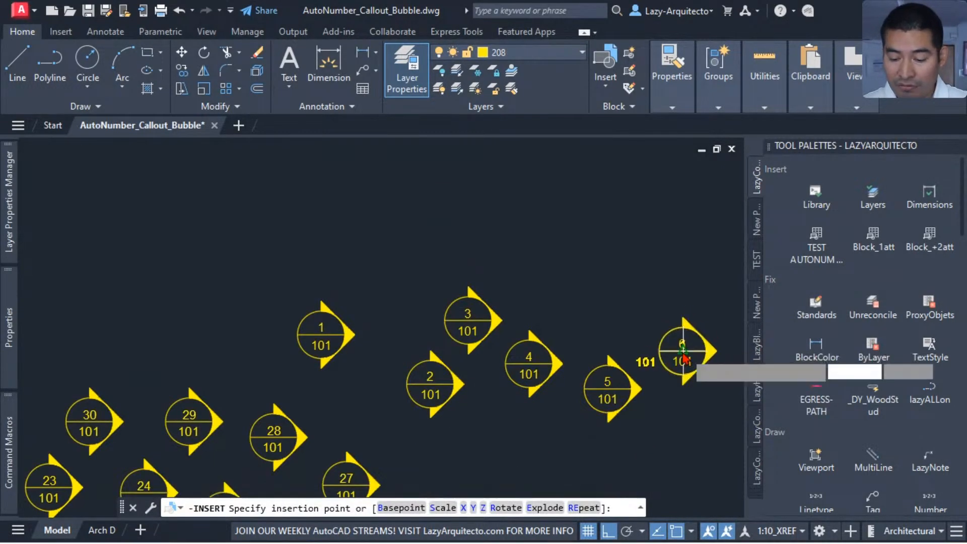
pyautogui.moveTo(619, 328); pyautogui.dragTo(464, 338, button='middle')
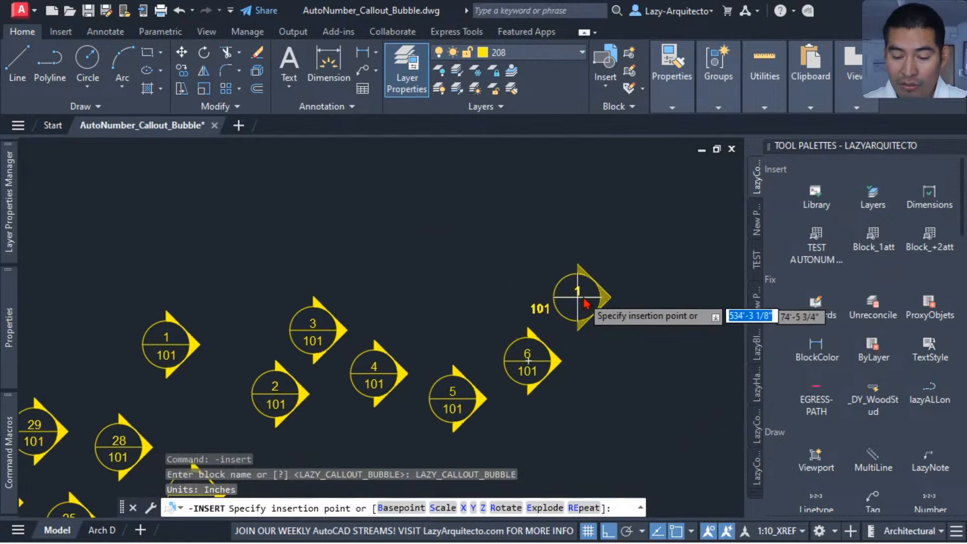
pyautogui.click(609, 324)
pyautogui.press('Escape')
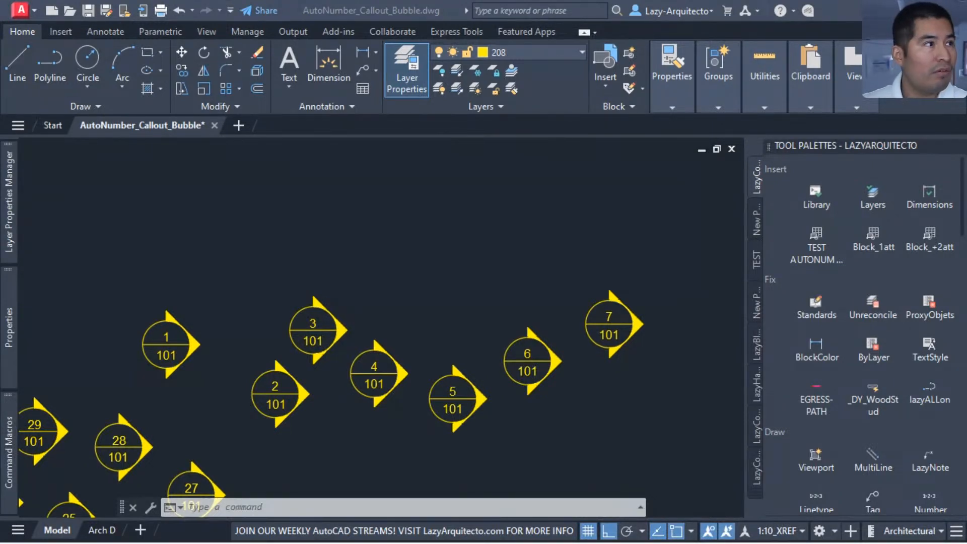
# Step: Switch to the Chrome window with the Lazy Arquitecto Patreon post on automatic block numbering
pyautogui.moveTo(431, 542)
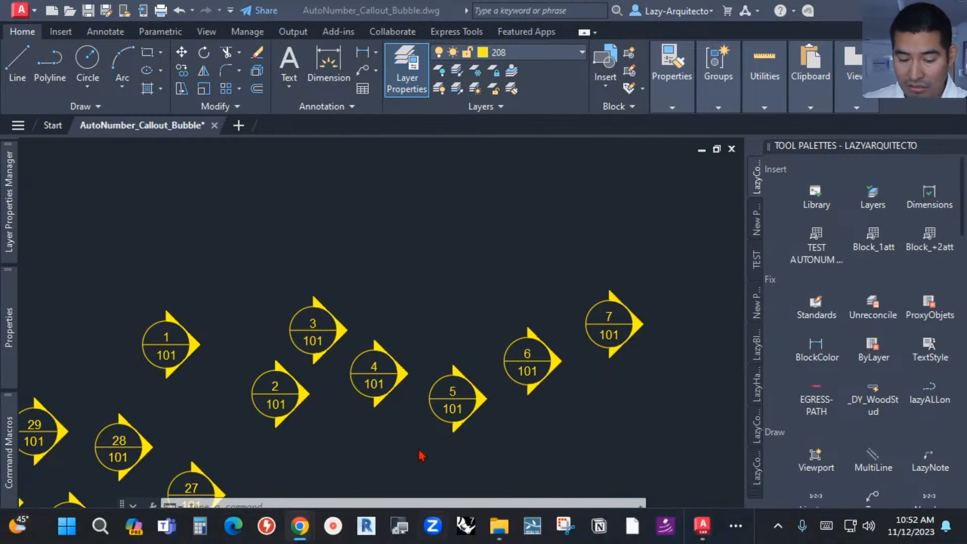
pyautogui.moveTo(306, 532)
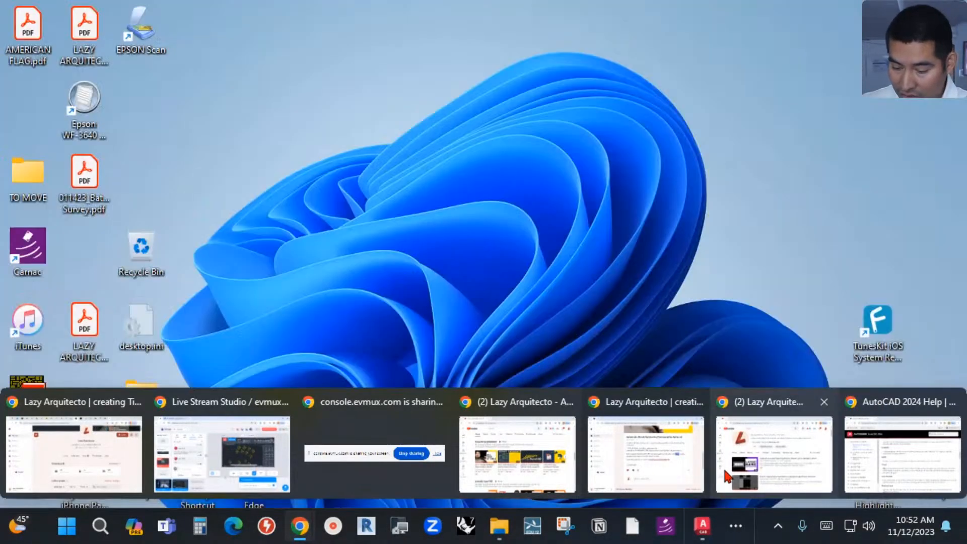
pyautogui.moveTo(675, 466)
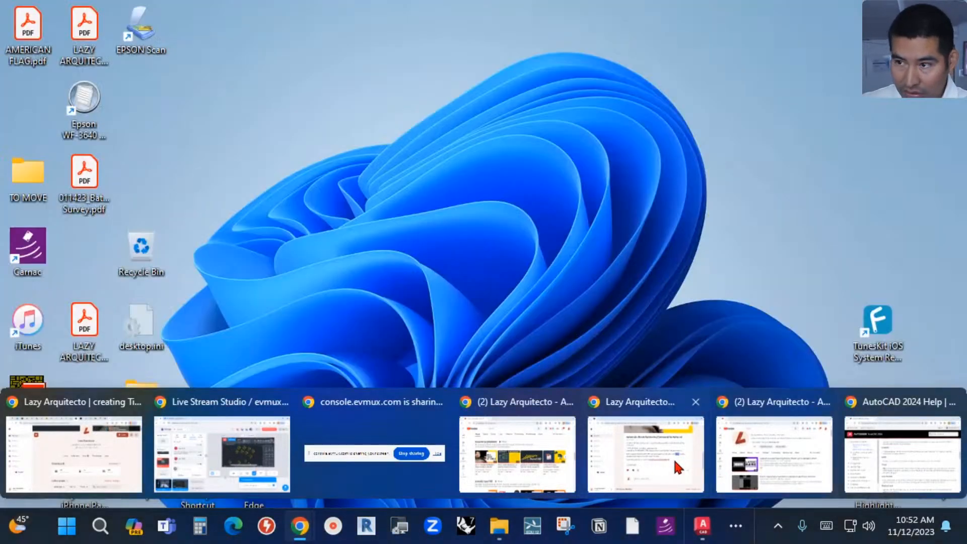
pyautogui.click(364, 476)
pyautogui.click(621, 519)
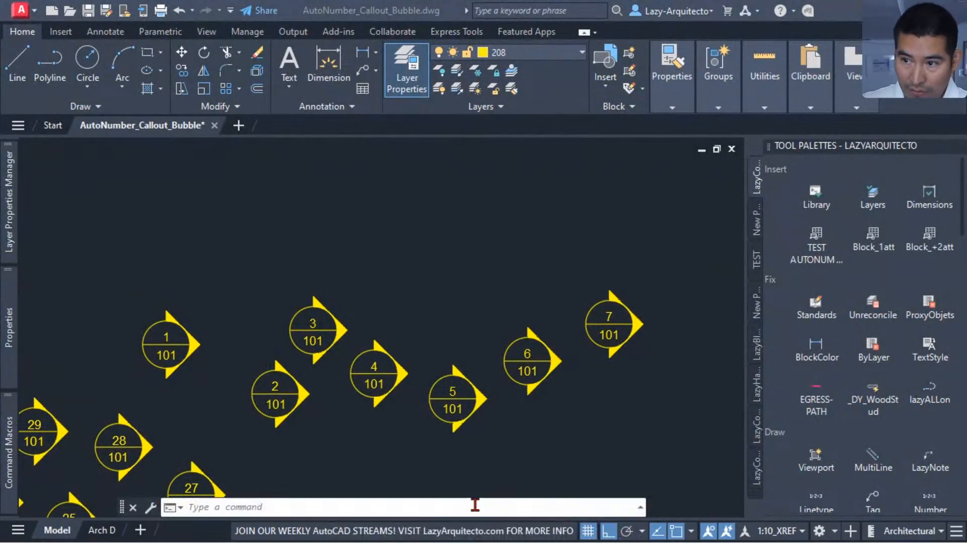
pyautogui.moveTo(299, 525)
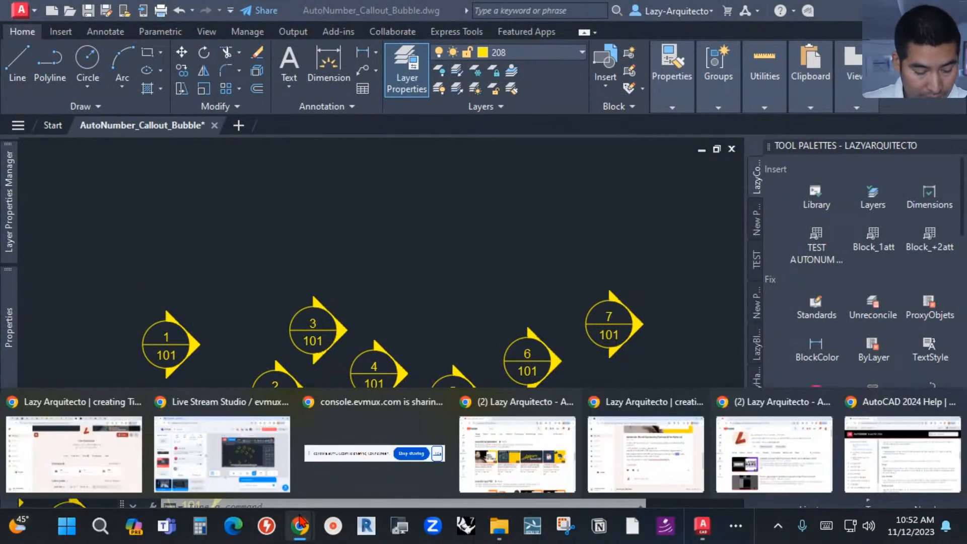
pyautogui.click(257, 470)
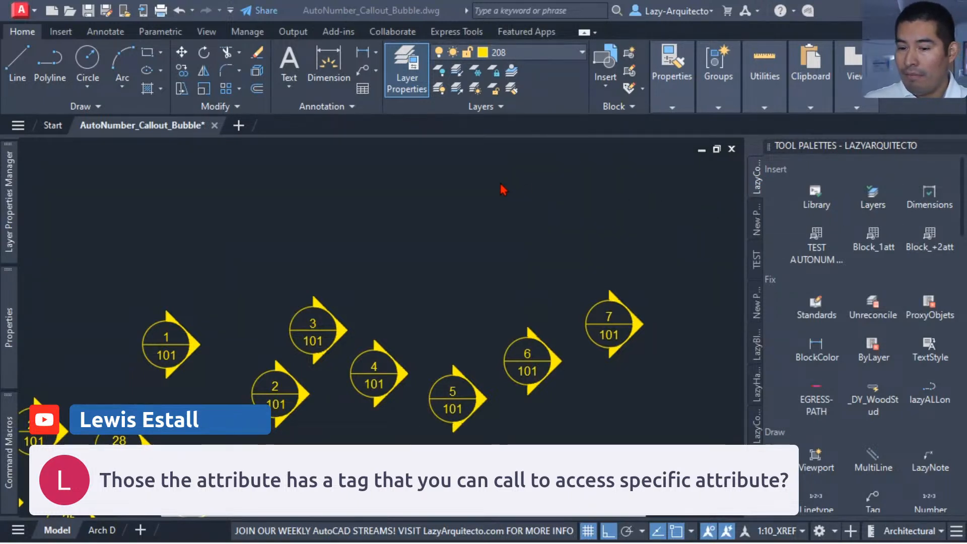
pyautogui.click(448, 214)
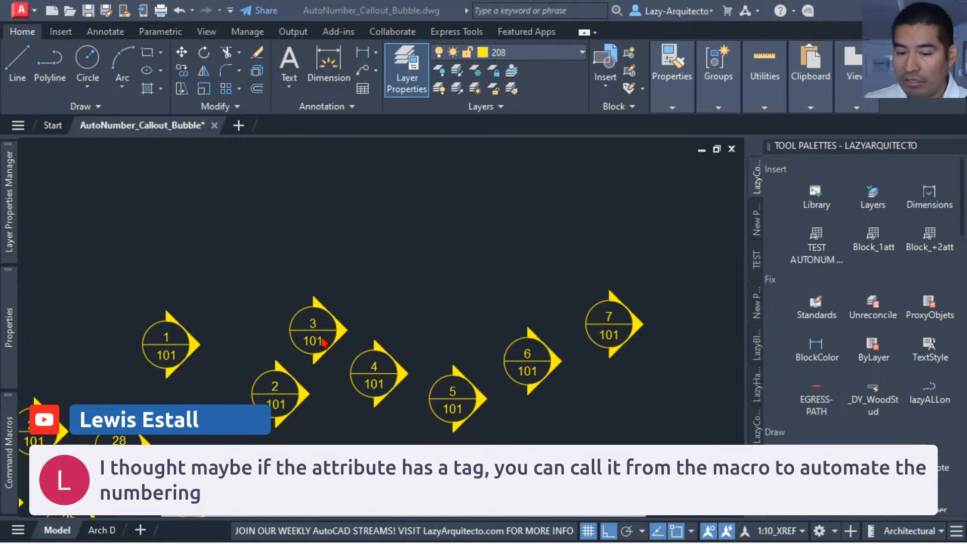
pyautogui.click(411, 248)
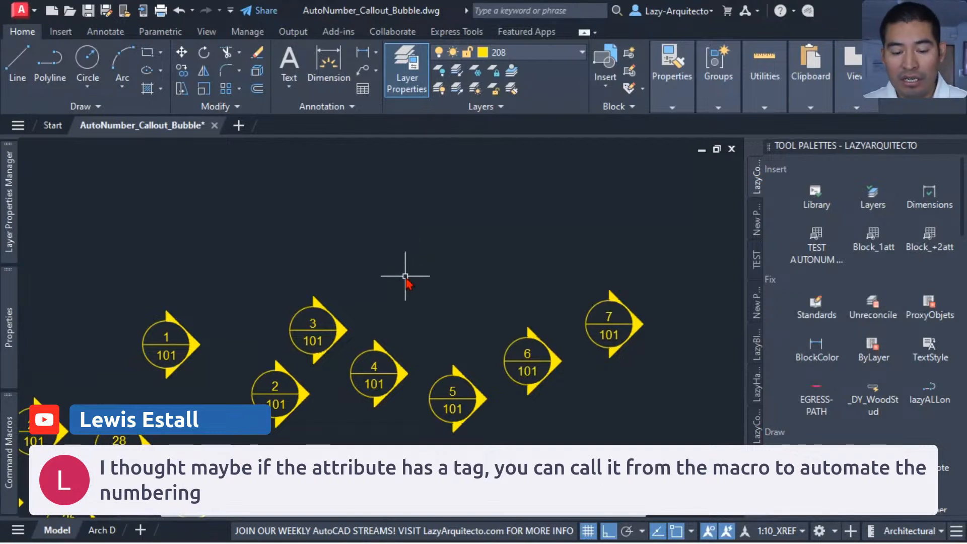
pyautogui.scroll(-3, 409, 311)
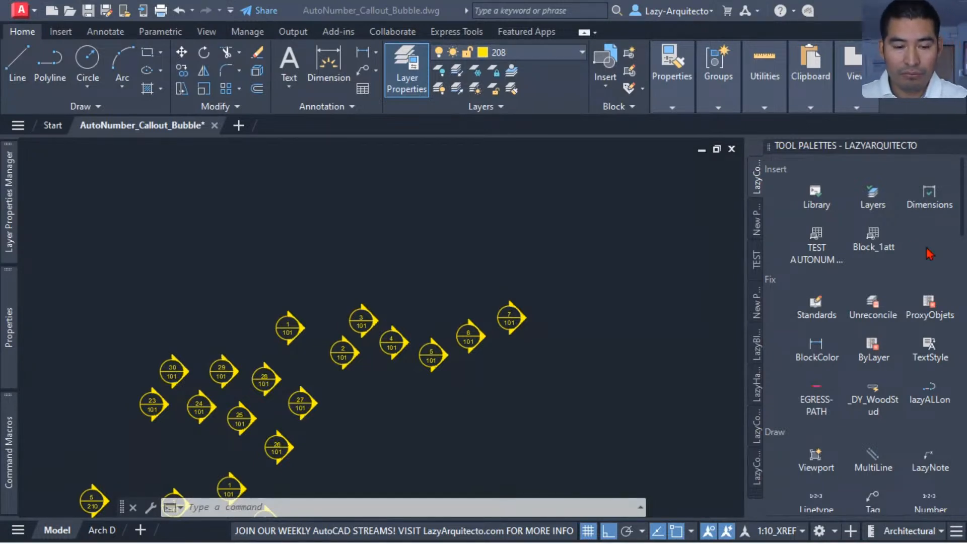
pyautogui.click(646, 328)
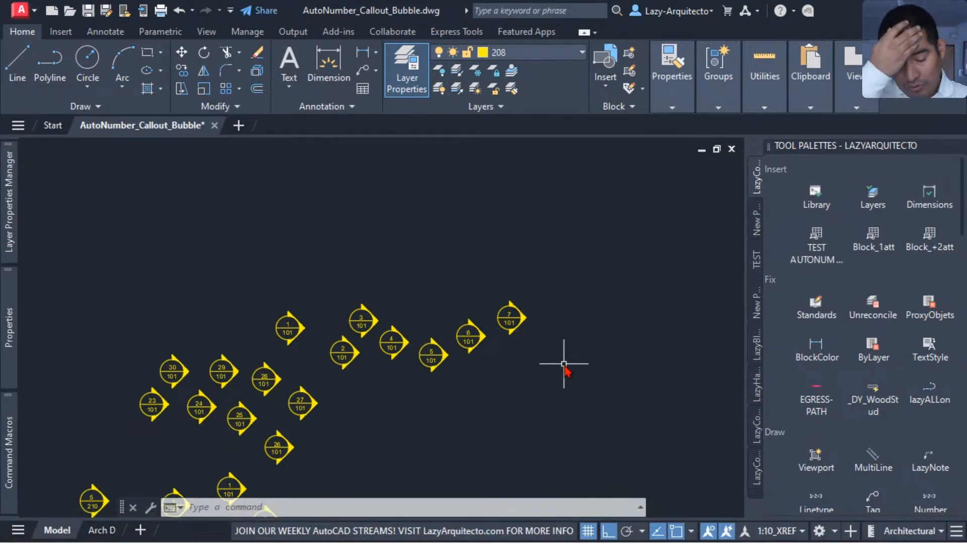
# Step: Close the AutoNumber_Callout_Bubble drawing without saving its changes
pyautogui.click(214, 125)
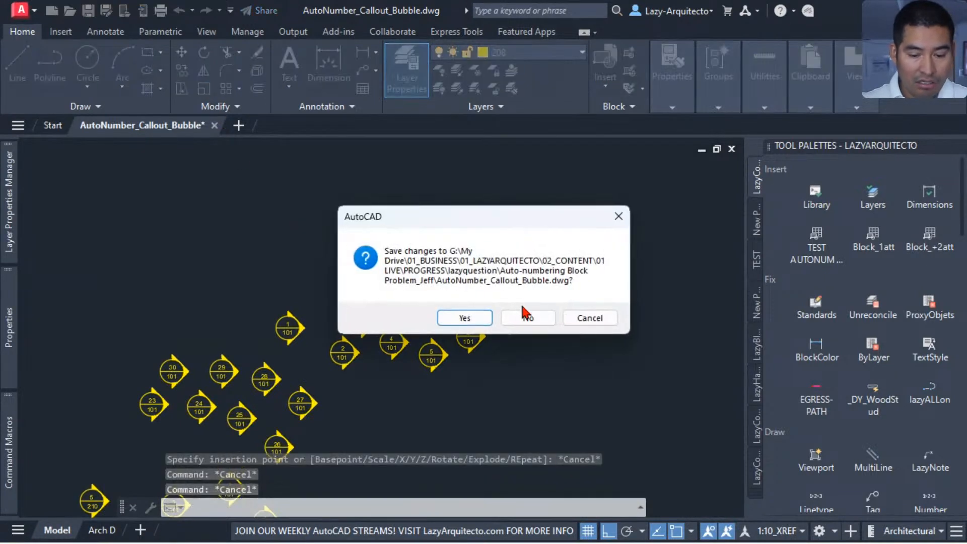
pyautogui.moveTo(450, 219); pyautogui.dragTo(324, 239)
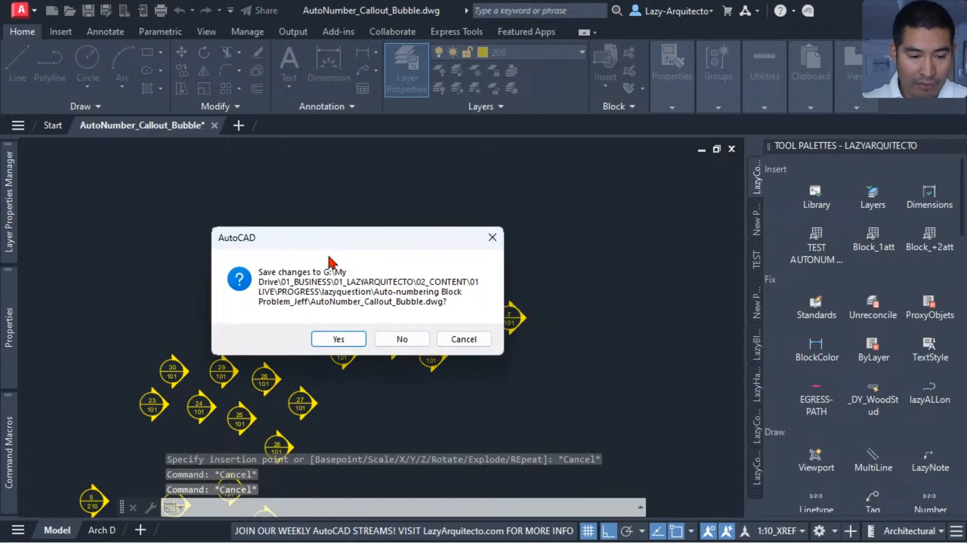
pyautogui.click(398, 342)
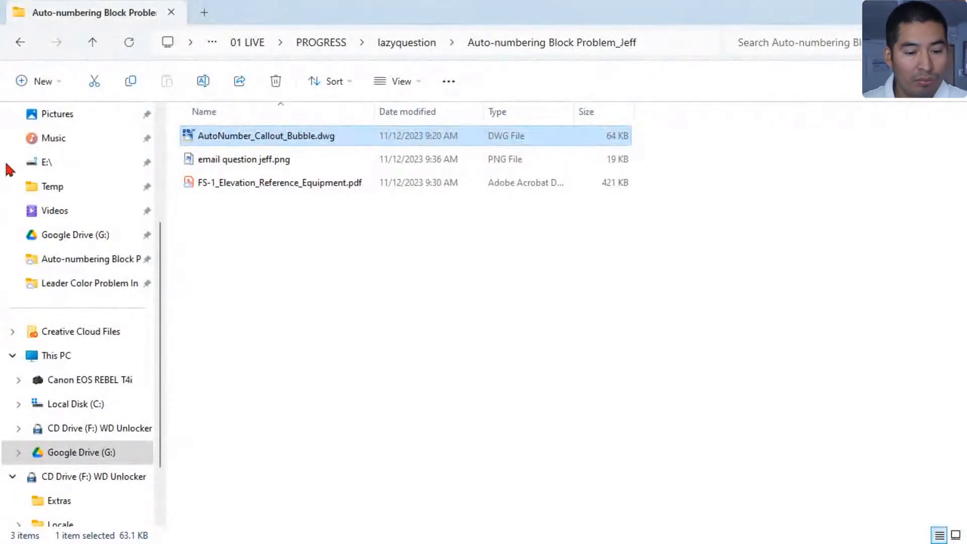
# Step: Open Block_01.dwg from the leader color problem folder inside the lazyquestion folder
pyautogui.click(407, 42)
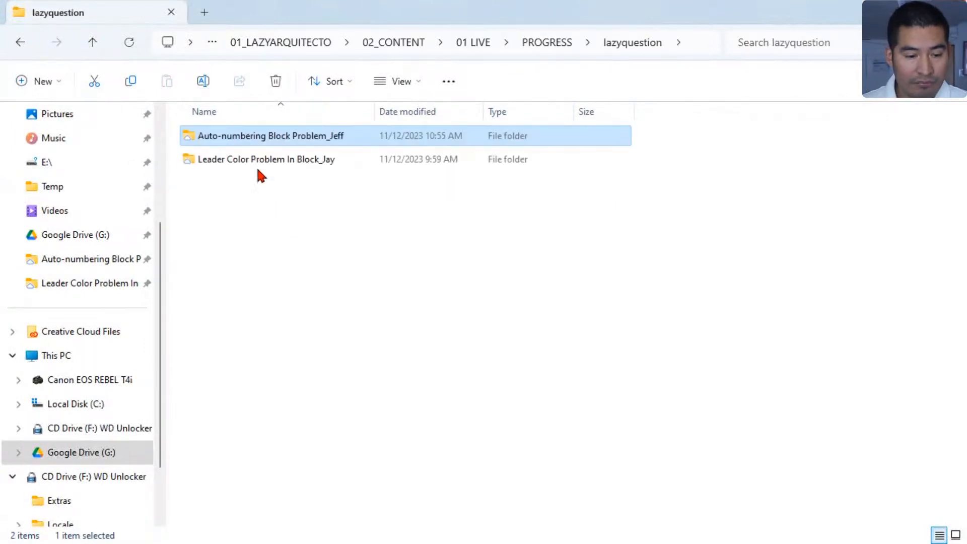
pyautogui.click(252, 161)
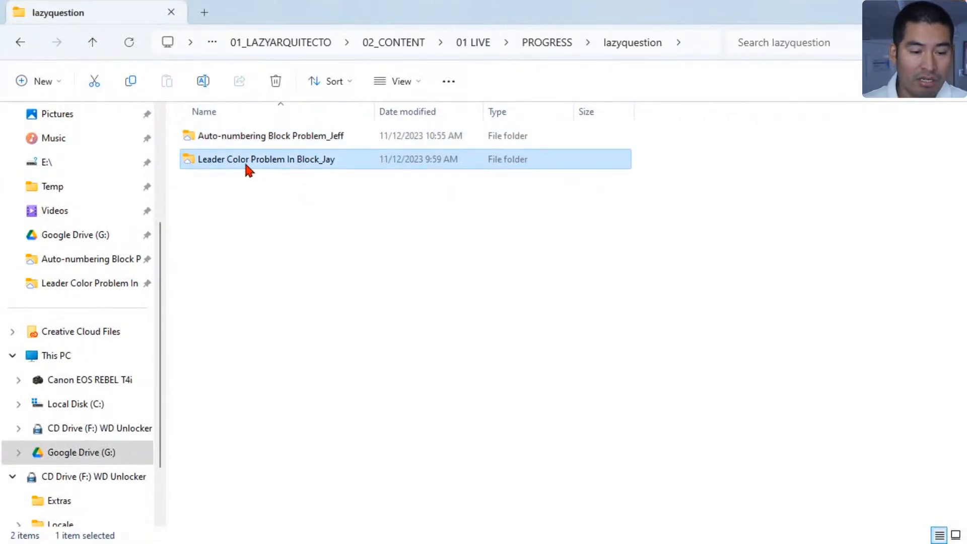
pyautogui.doubleClick(247, 165)
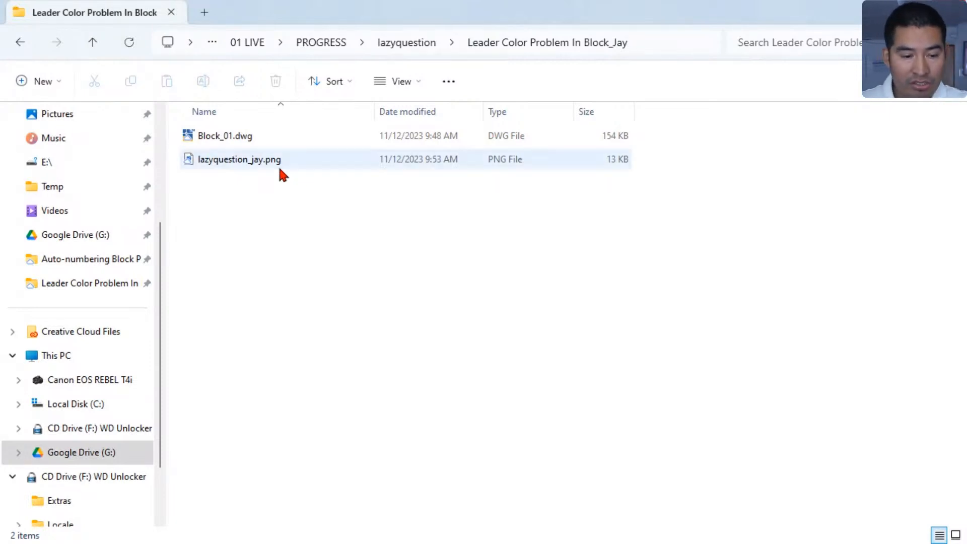
pyautogui.click(213, 144)
pyautogui.doubleClick(216, 147)
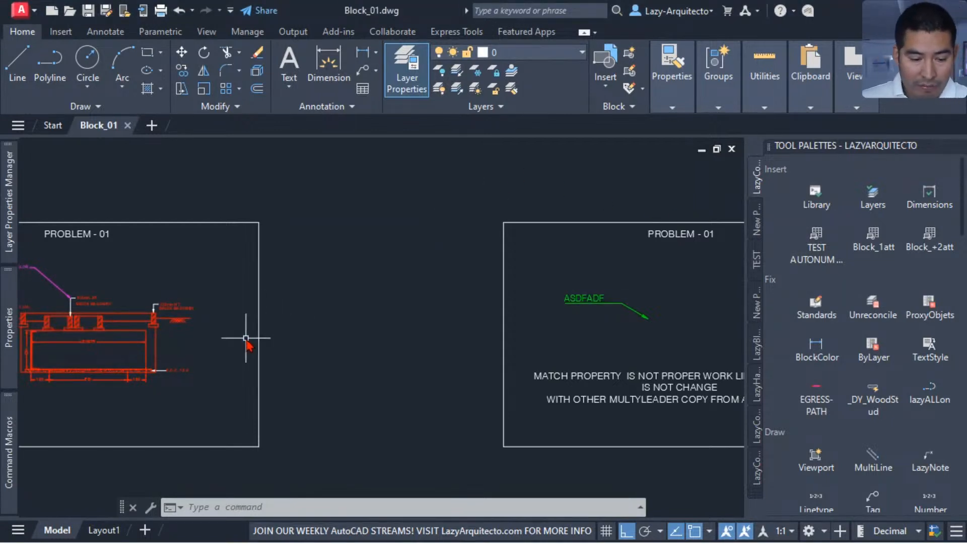
# Step: Examine both problem frames, covering the multileader match-property note, the red section block and the magenta note on its leader color
pyautogui.moveTo(248, 341)
pyautogui.mouseDown(button='middle')
pyautogui.moveTo(276, 339)
pyautogui.moveTo(302, 356)
pyautogui.moveTo(453, 350)
pyautogui.mouseUp(button='middle')
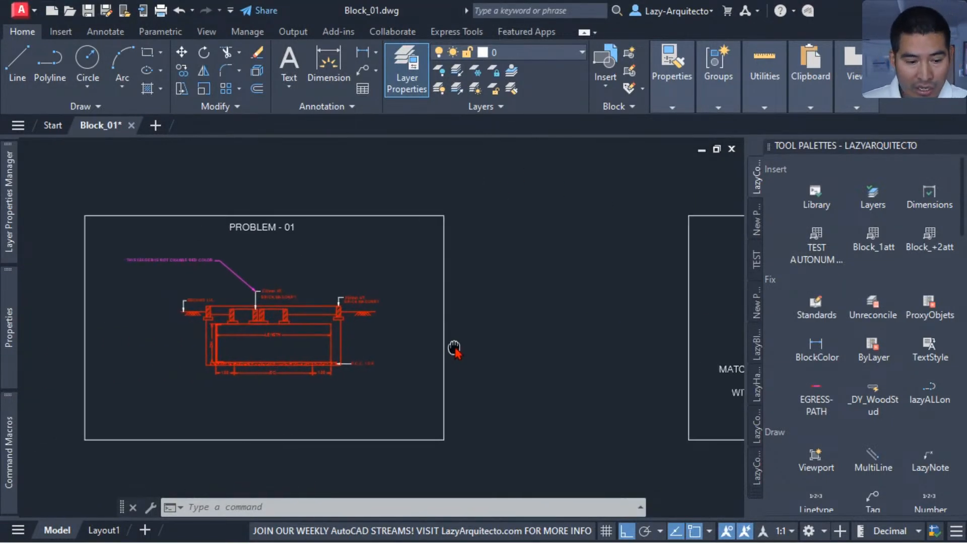
pyautogui.moveTo(521, 314); pyautogui.dragTo(263, 336, button='middle')
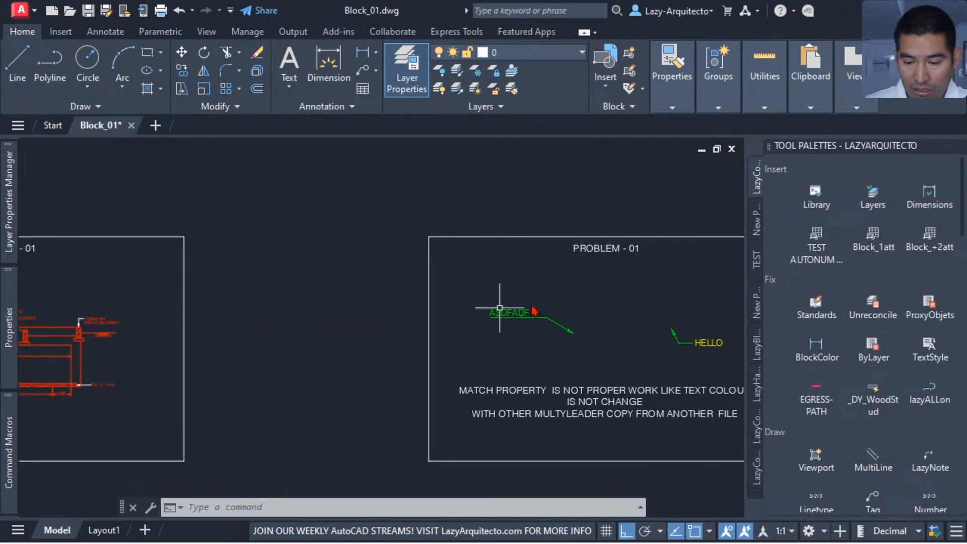
pyautogui.moveTo(566, 272); pyautogui.dragTo(463, 252, button='middle')
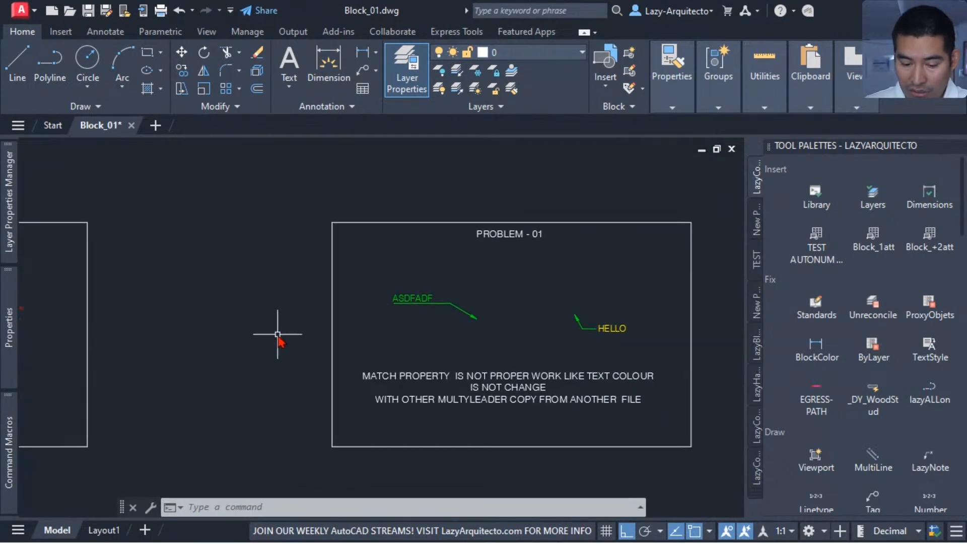
pyautogui.moveTo(242, 347); pyautogui.dragTo(642, 308, button='middle')
pyautogui.moveTo(311, 445); pyautogui.dragTo(401, 483, button='middle')
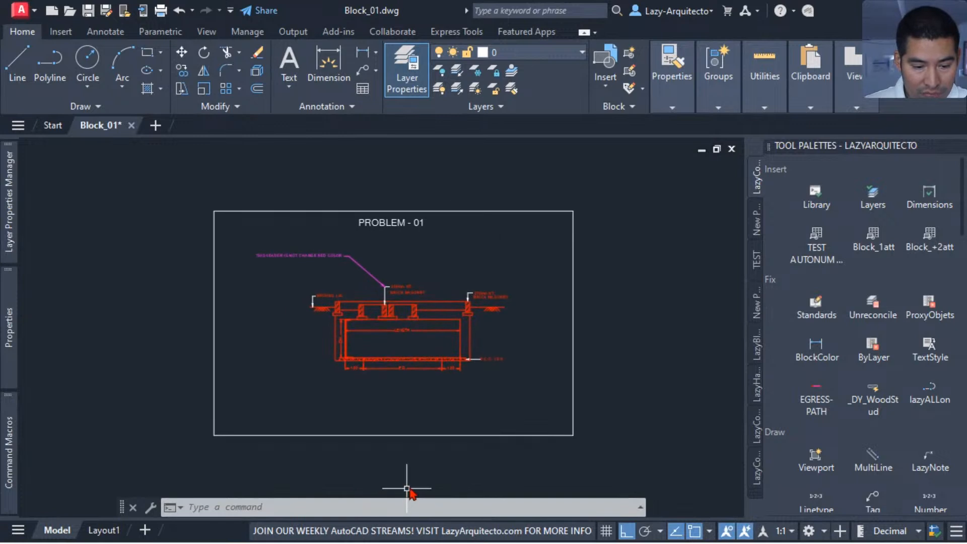
pyautogui.scroll(3, 372, 286)
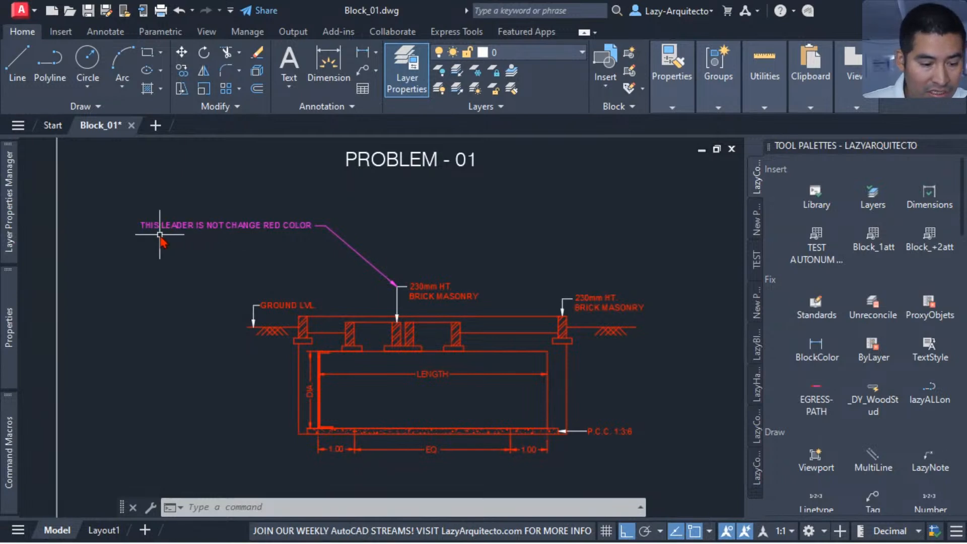
pyautogui.scroll(3, 160, 234)
pyautogui.moveTo(493, 285)
pyautogui.mouseDown(button='middle')
pyautogui.moveTo(292, 237)
pyautogui.moveTo(233, 204)
pyautogui.mouseUp(button='middle')
pyautogui.scroll(-4, 254, 211)
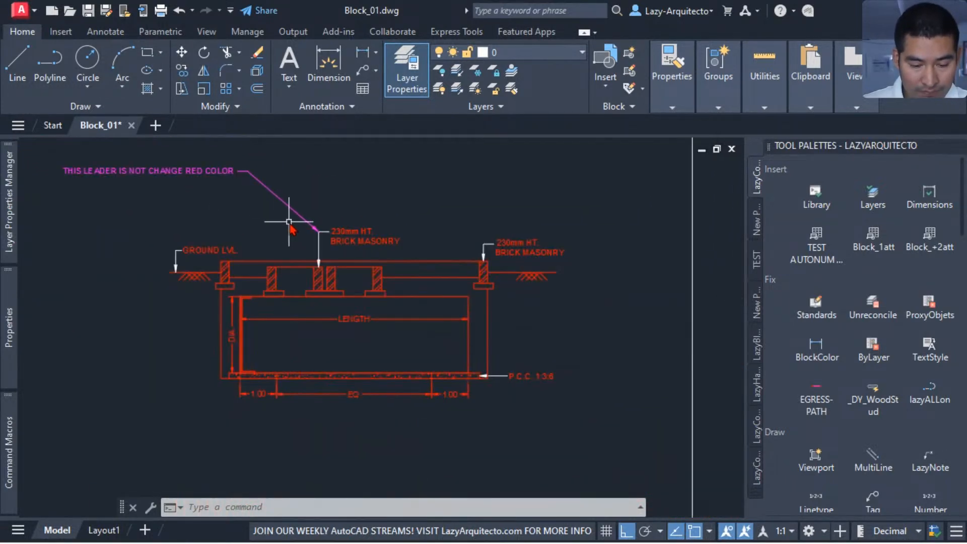
# Step: Select the red section block and check its color, layer and linetype
pyautogui.click(349, 235)
pyautogui.moveTo(346, 216); pyautogui.dragTo(481, 283, button='middle')
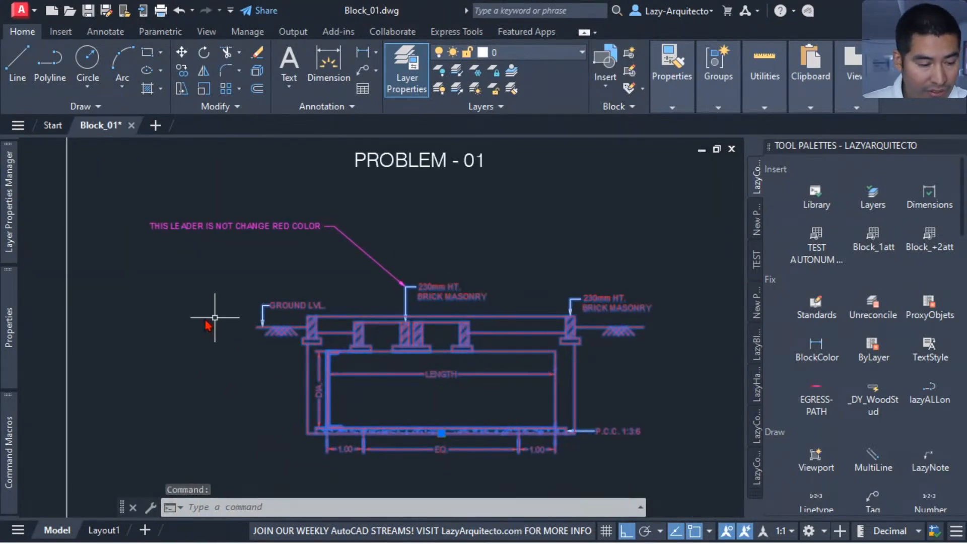
pyautogui.moveTo(11, 327)
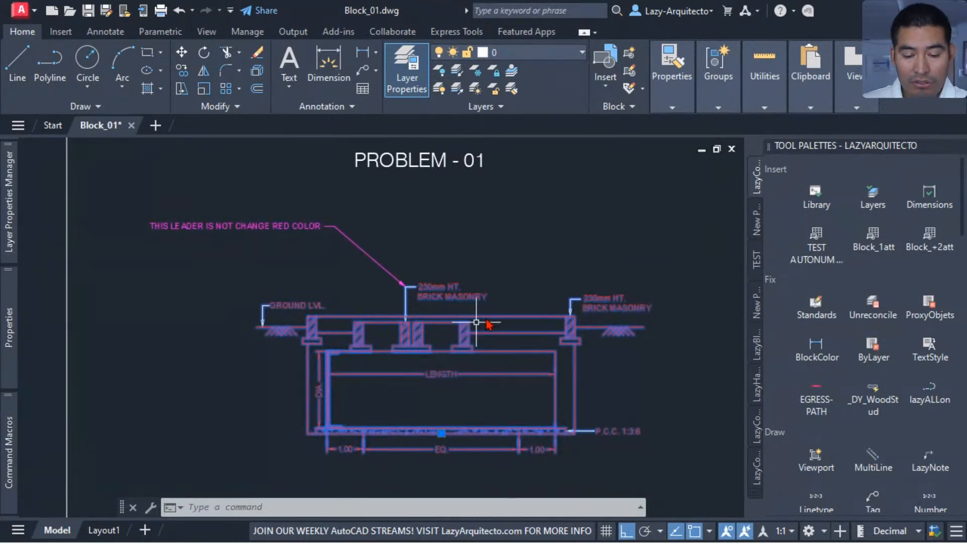
pyautogui.moveTo(385, 351)
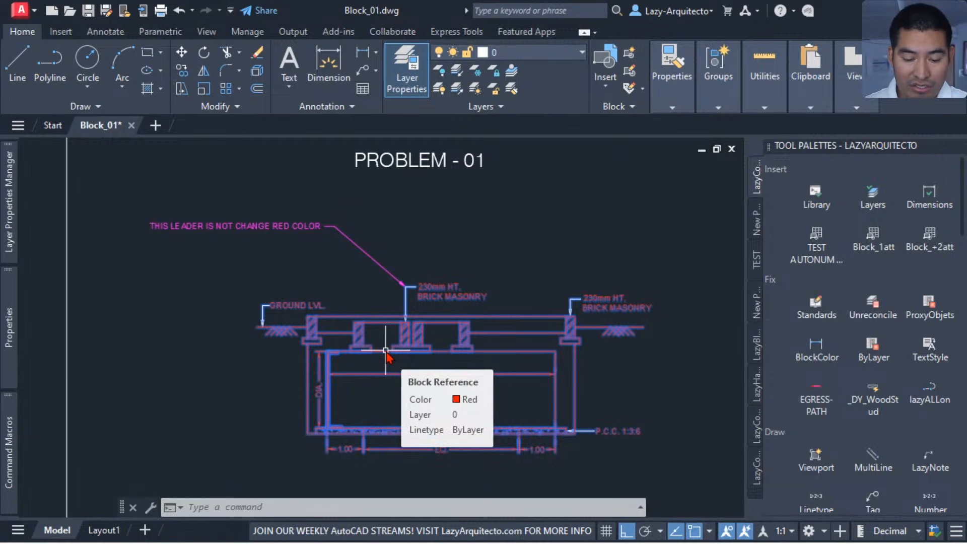
# Step: Inspect the properties of the middle 230mm HT. BRICK MASONRY text and select its leader in the Block Editor, then undo back to the drawing
pyautogui.rightClick(413, 319)
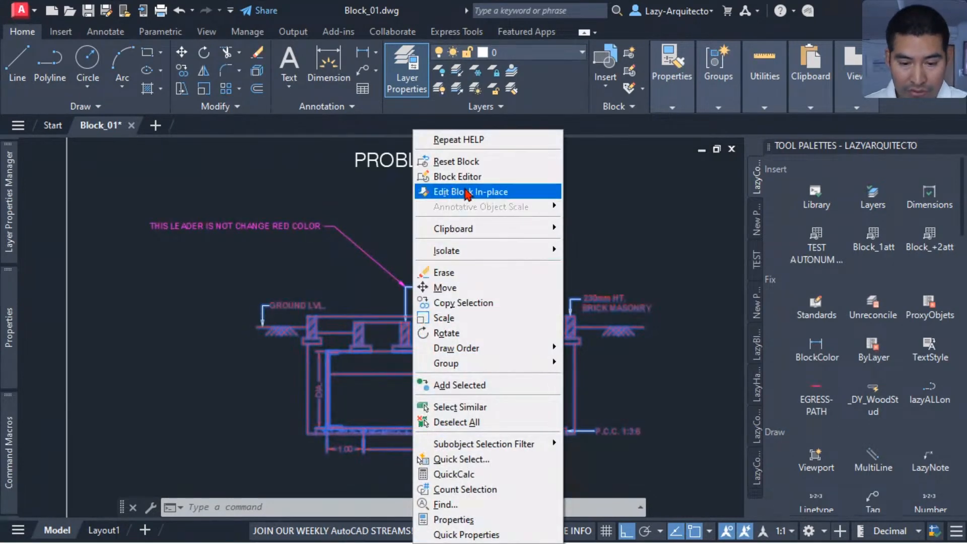
pyautogui.click(457, 176)
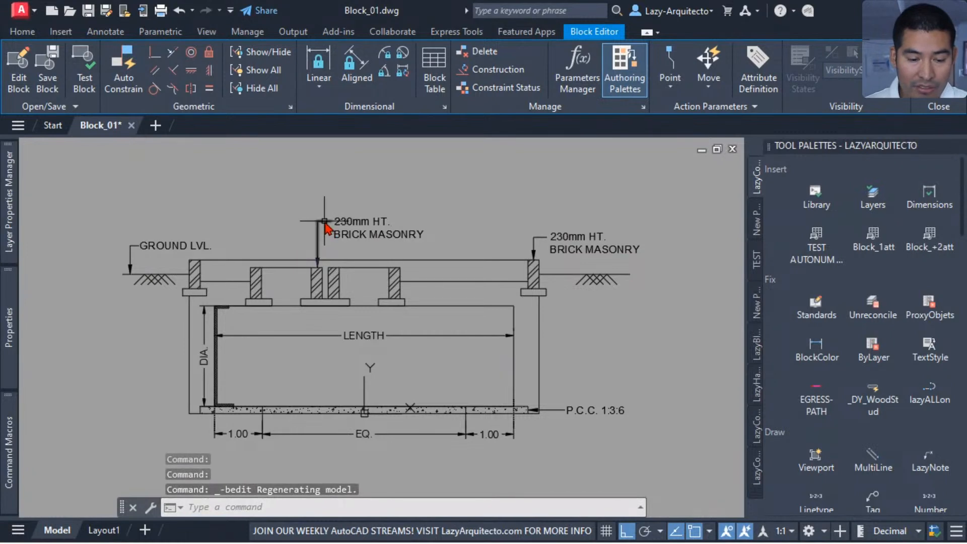
pyautogui.click(351, 223)
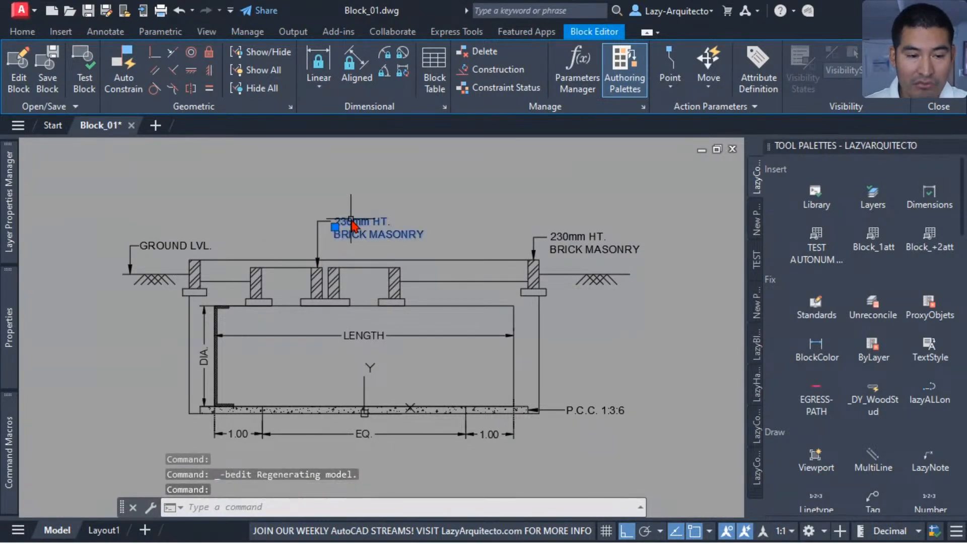
pyautogui.moveTo(10, 353)
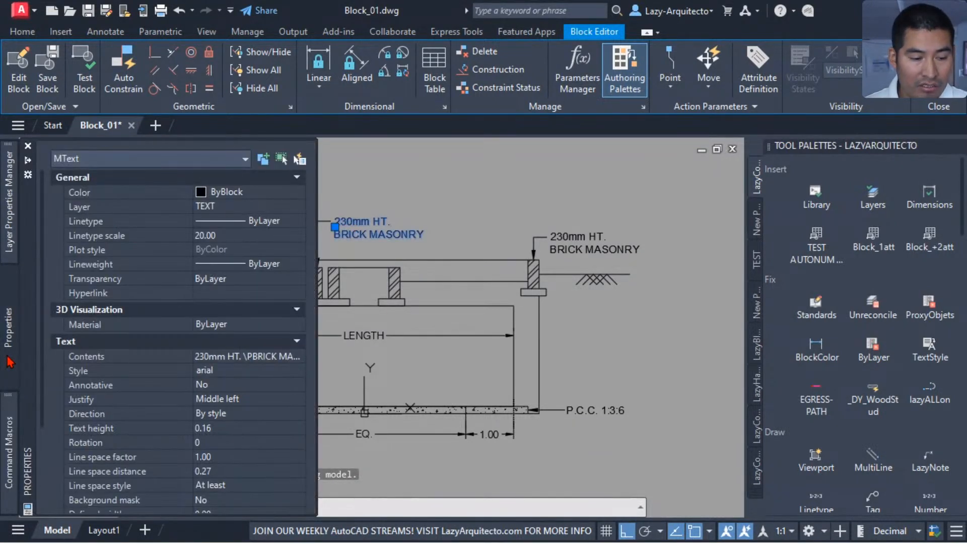
pyautogui.press('Escape')
pyautogui.click(319, 231)
pyautogui.click(310, 214)
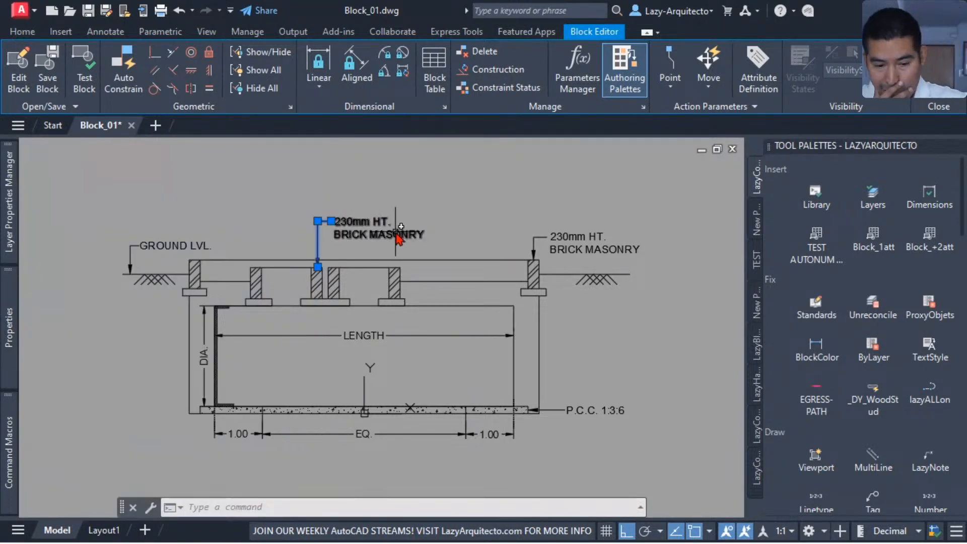
pyautogui.hotkey('ctrl', 'z')
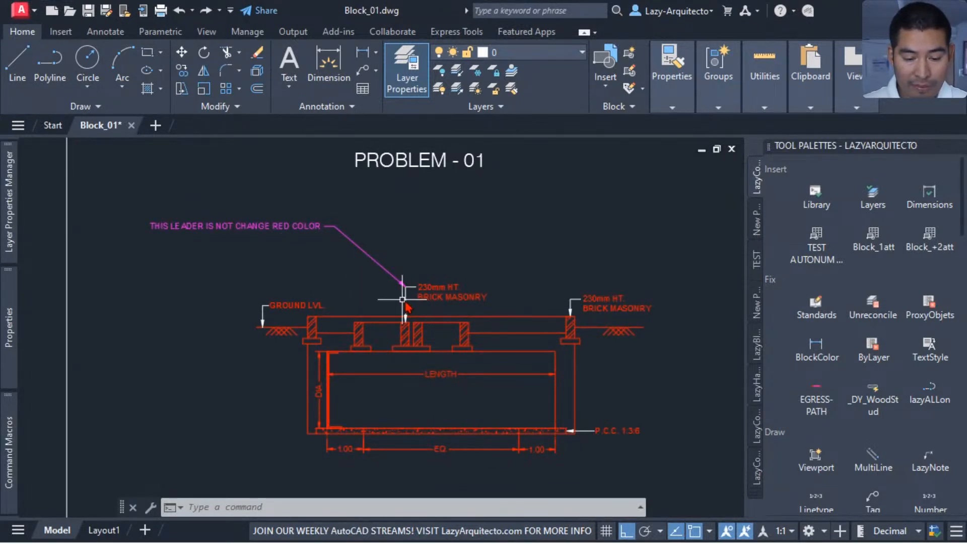
# Step: Reopen the red section block in the Block Editor and select the long horizontal line below the middle brick masonry label
pyautogui.click(434, 318)
pyautogui.click(441, 330)
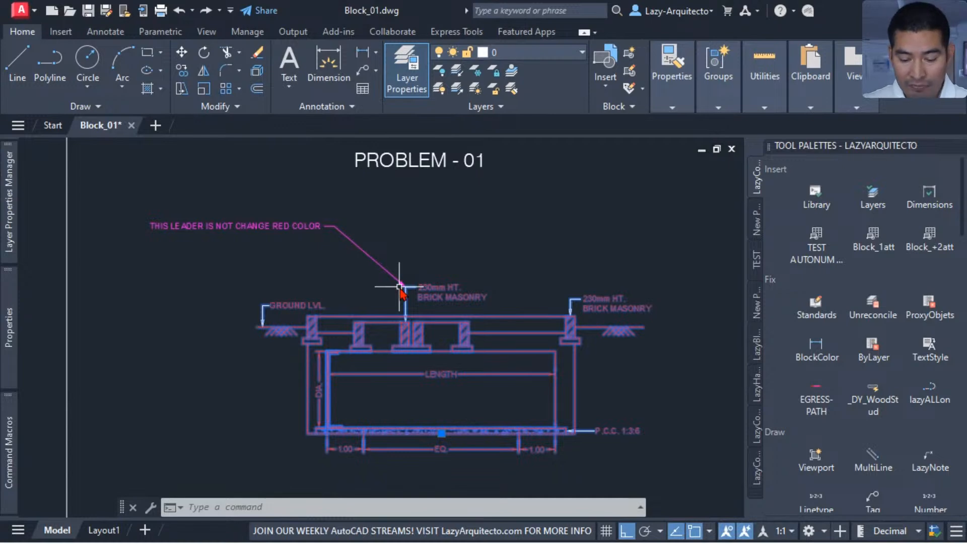
pyautogui.press('Escape')
pyautogui.click(430, 298)
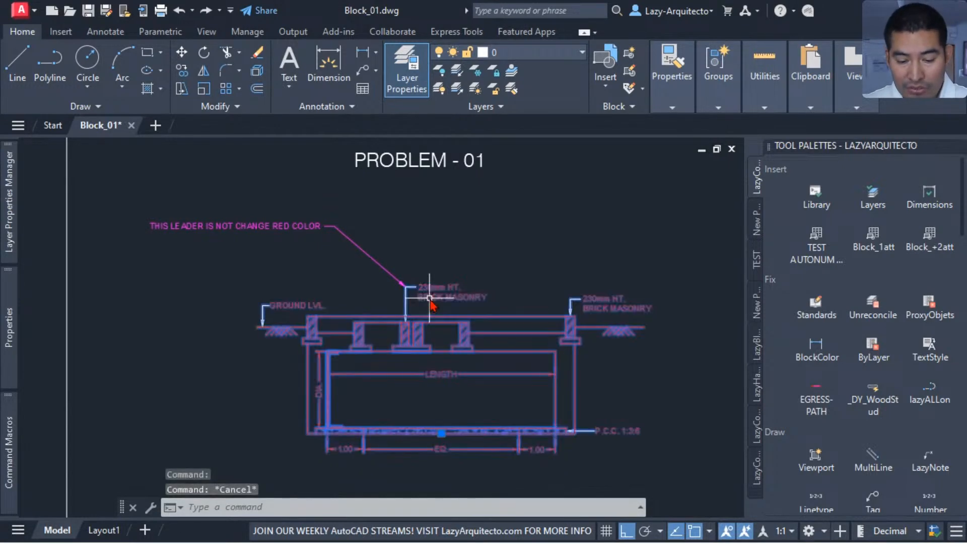
pyautogui.rightClick(431, 305)
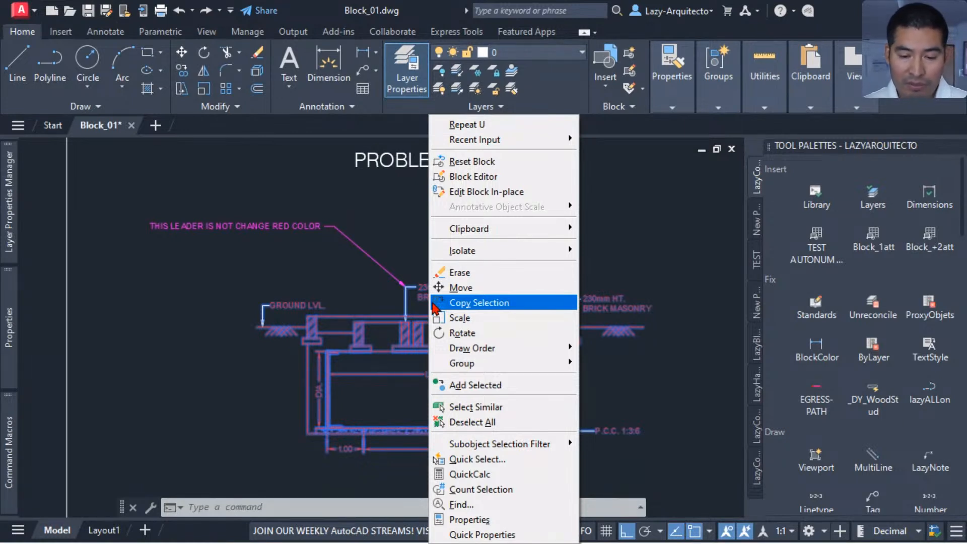
pyautogui.click(500, 178)
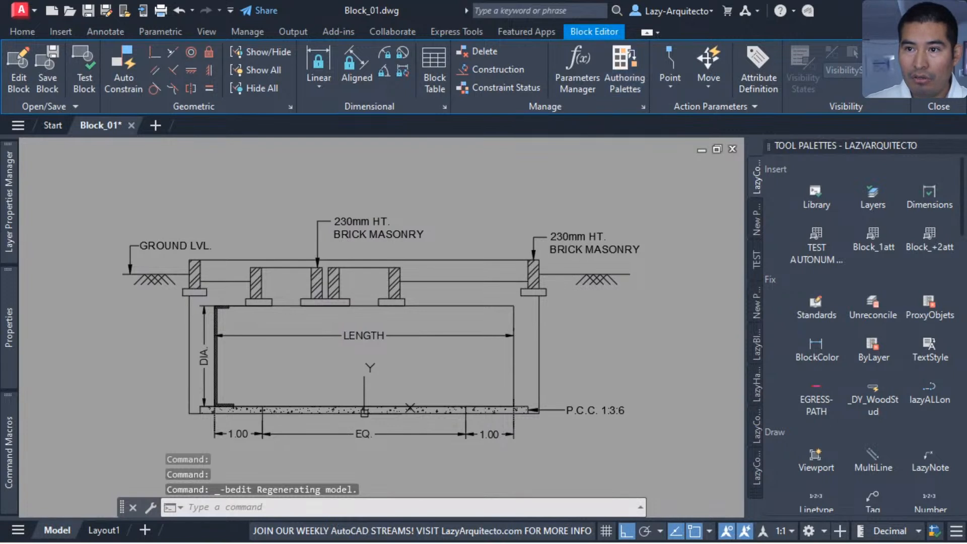
pyautogui.moveTo(324, 239); pyautogui.dragTo(386, 250, button='middle')
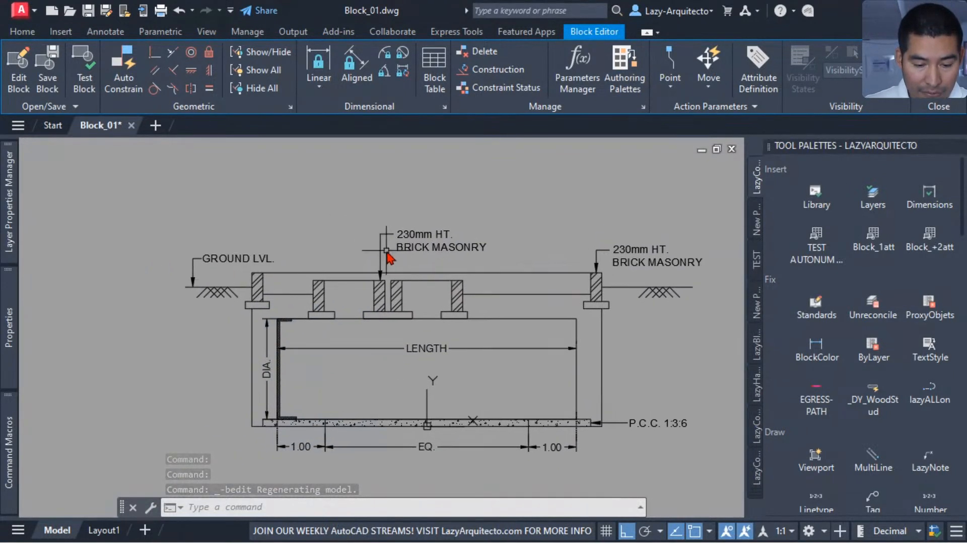
pyautogui.click(413, 271)
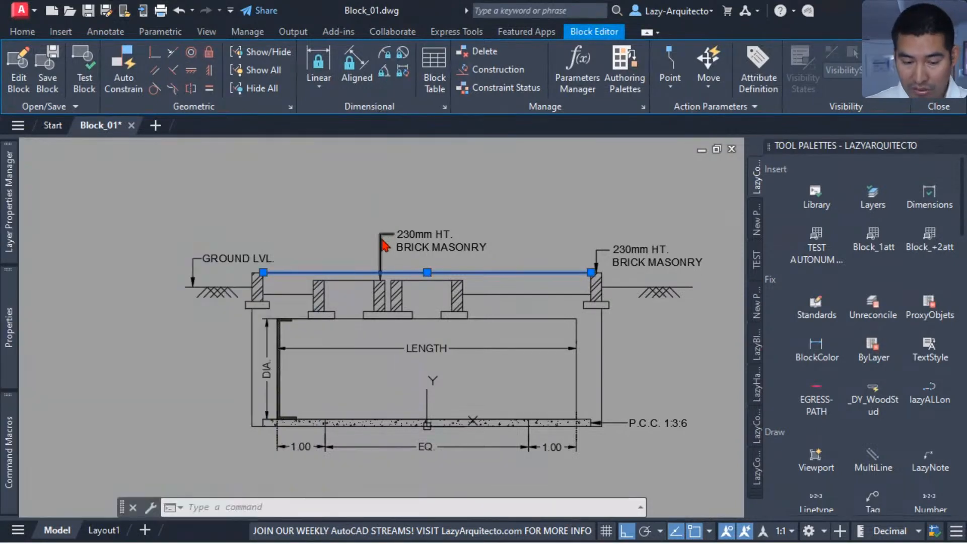
# Step: Compare the color and layer properties of the middle brick masonry leader with those of the long horizontal line below it
pyautogui.press('Escape')
pyautogui.click(381, 248)
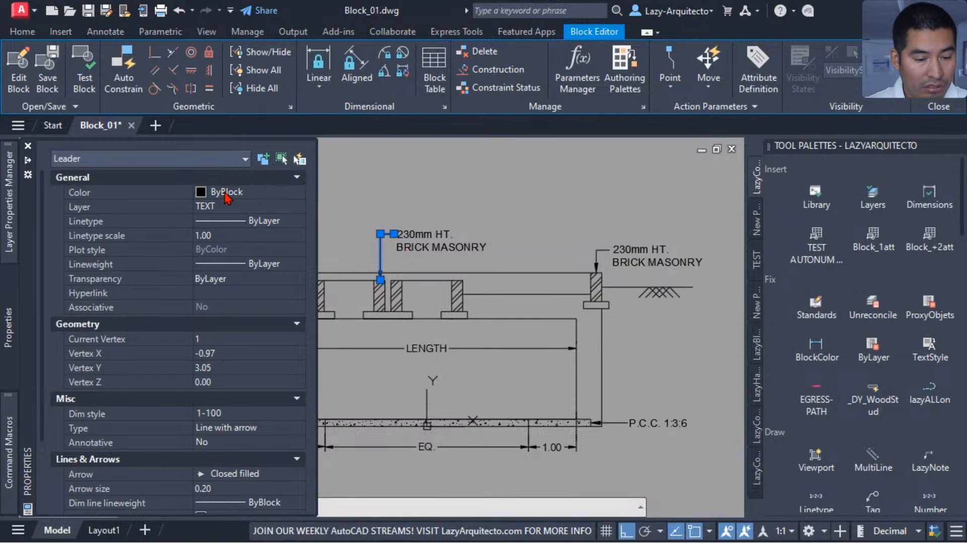
pyautogui.press('Escape')
pyautogui.click(416, 273)
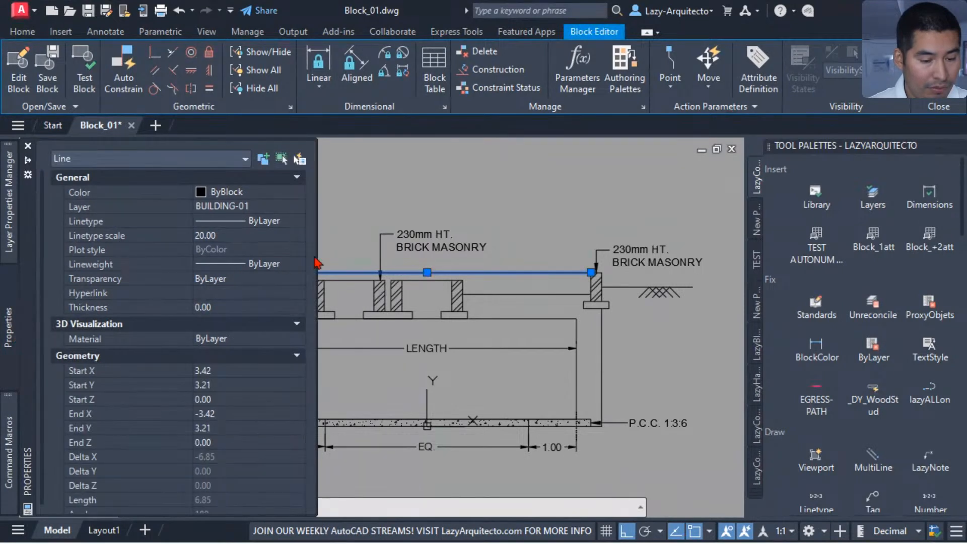
pyautogui.press('Escape')
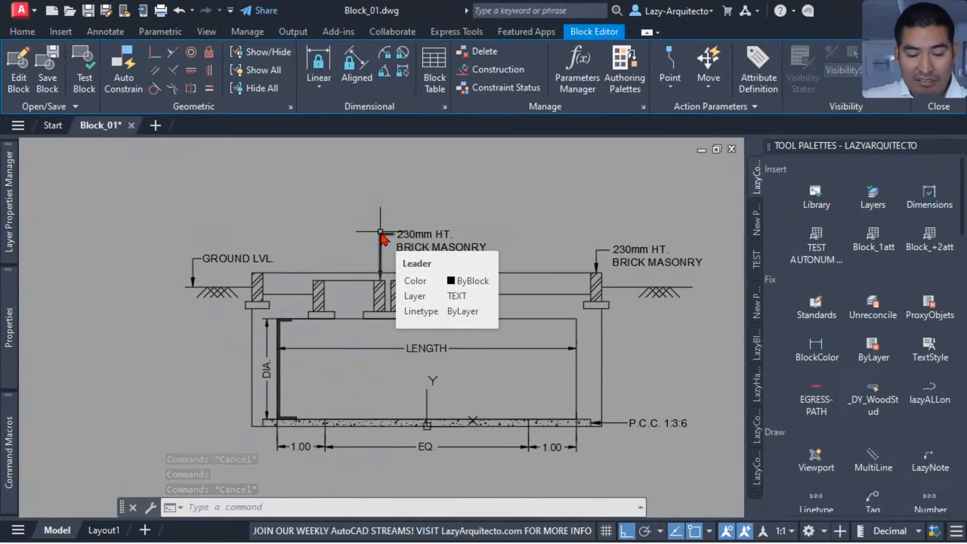
# Step: Move the middle 230mm HT. BRICK MASONRY leader to layer 0
pyautogui.click(380, 232)
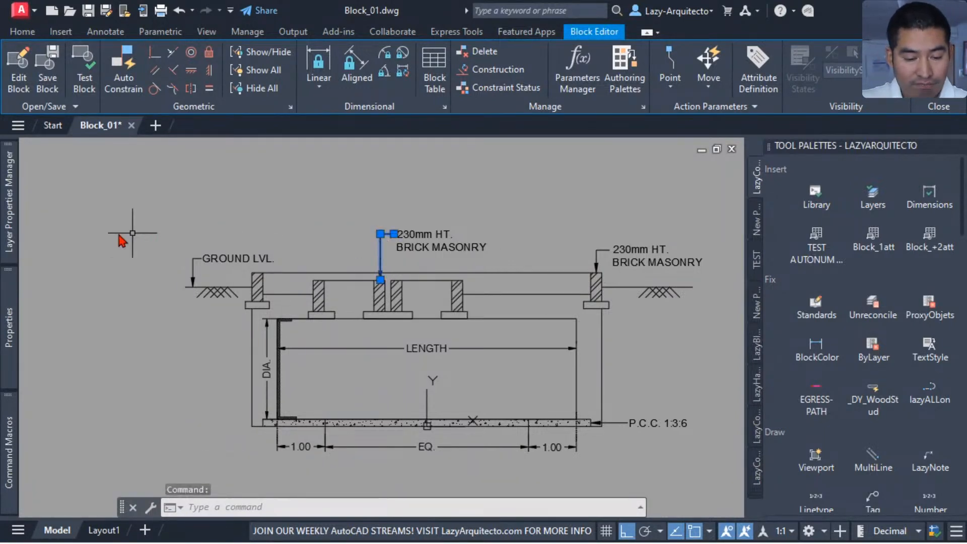
pyautogui.moveTo(8, 327)
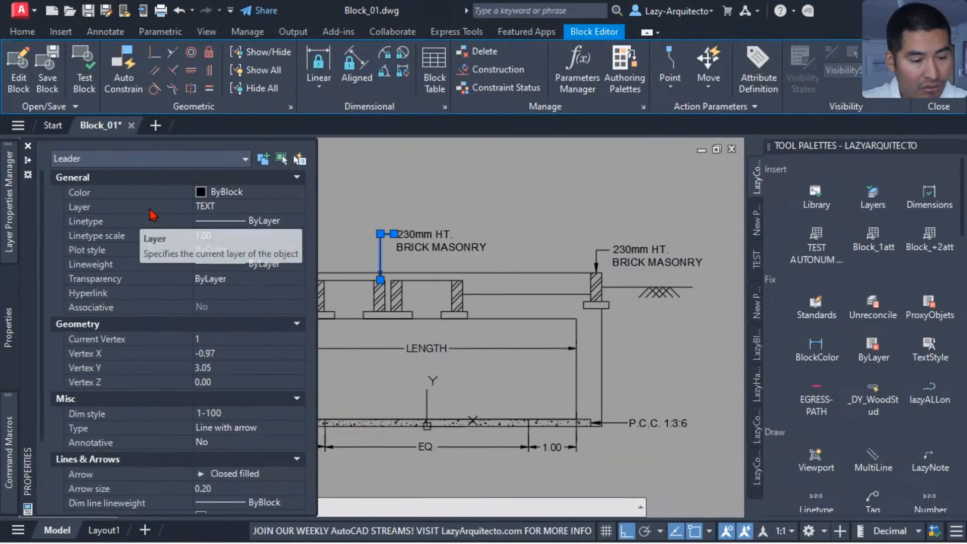
pyautogui.click(221, 207)
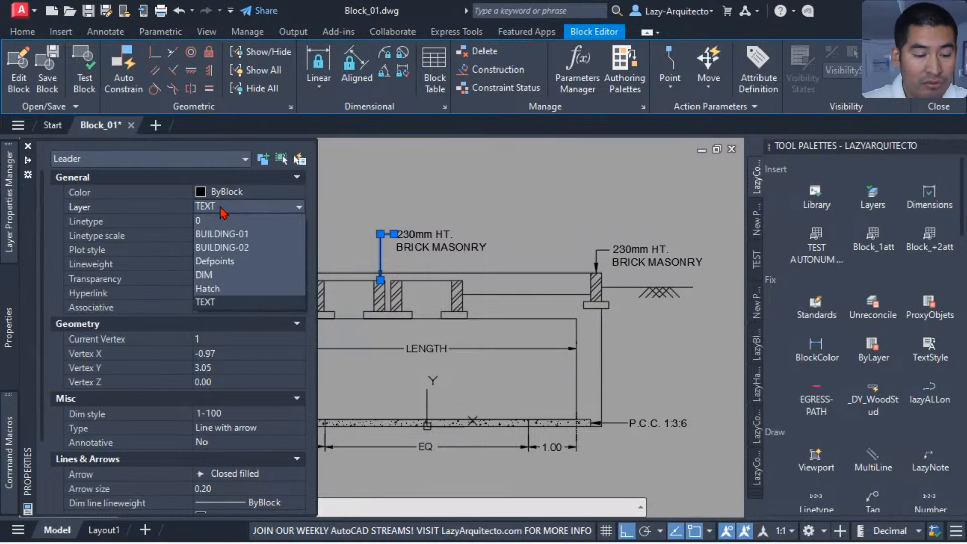
pyautogui.click(221, 220)
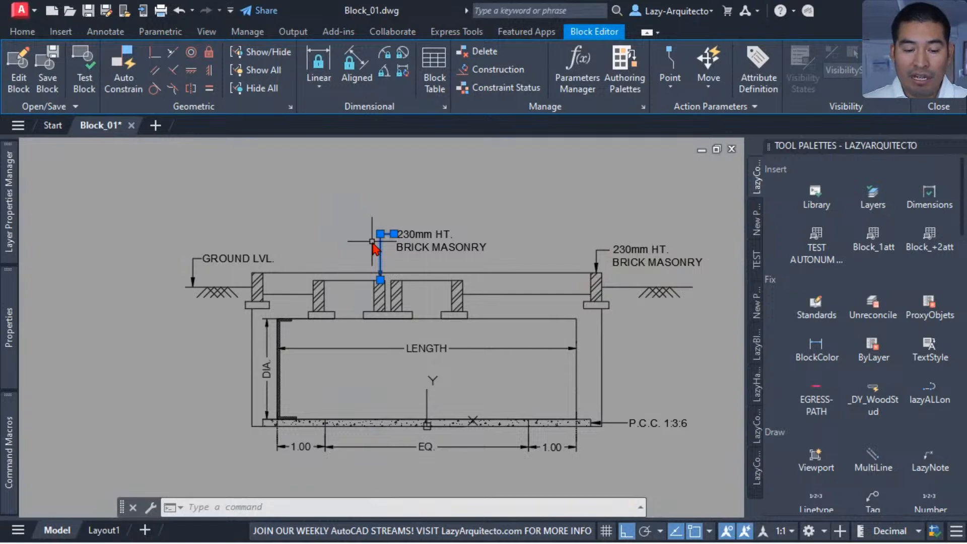
pyautogui.scroll(5, 373, 244)
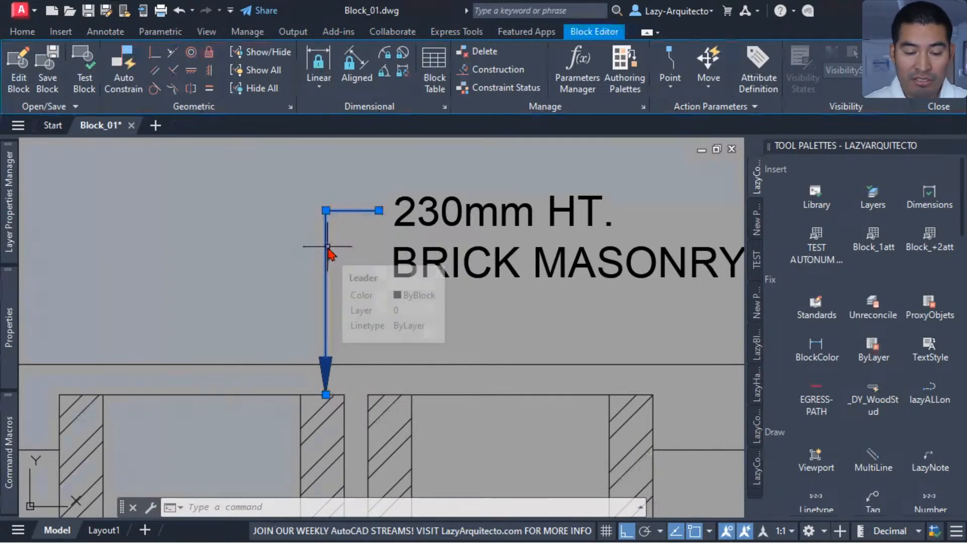
pyautogui.scroll(-3, 327, 249)
pyautogui.press('Escape')
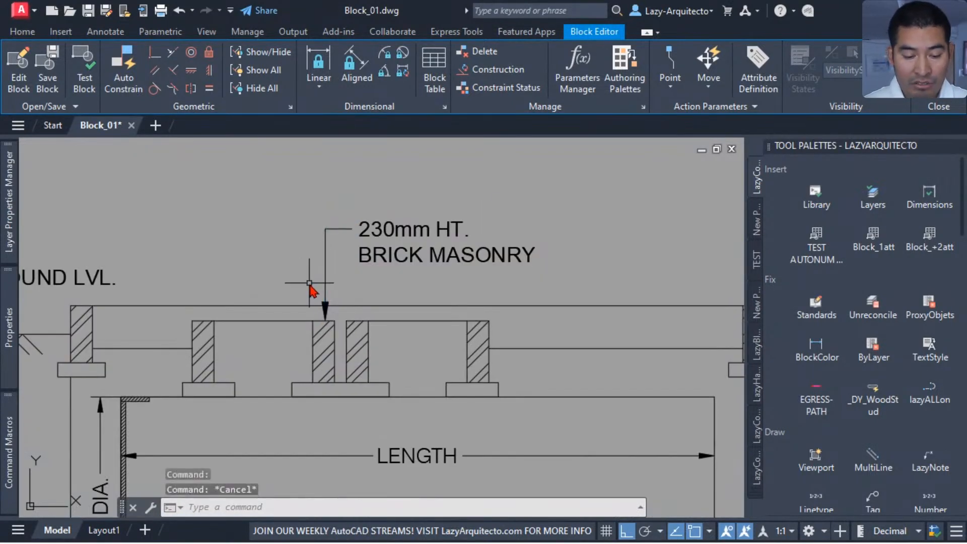
# Step: Recheck the middle leader's color and layer, then close the Block Editor, saving the changes to Block01
pyautogui.scroll(-3, 331, 284)
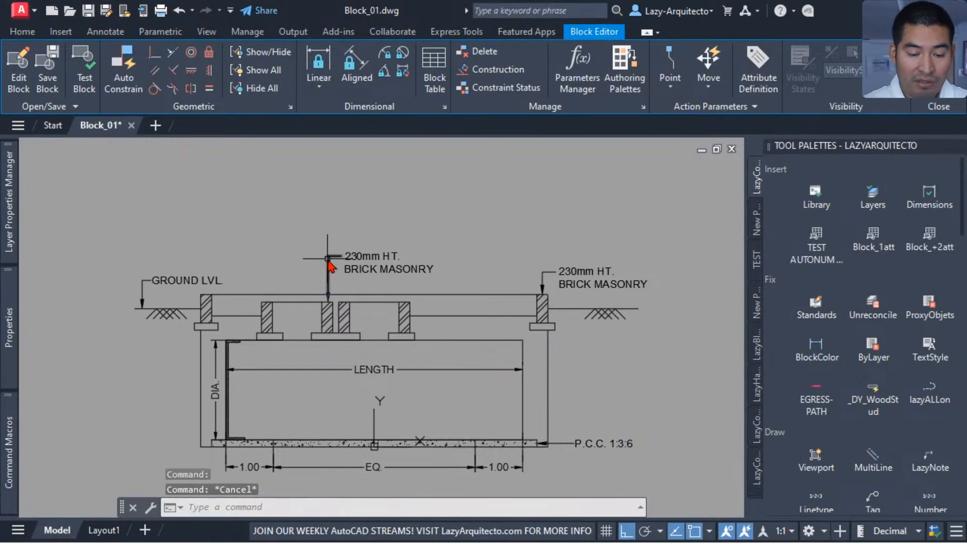
pyautogui.click(328, 262)
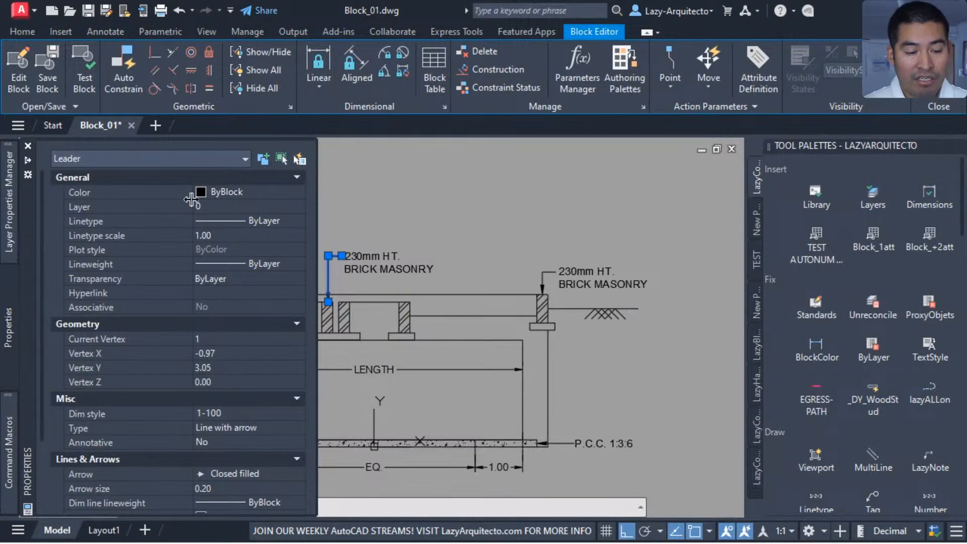
pyautogui.press('Escape')
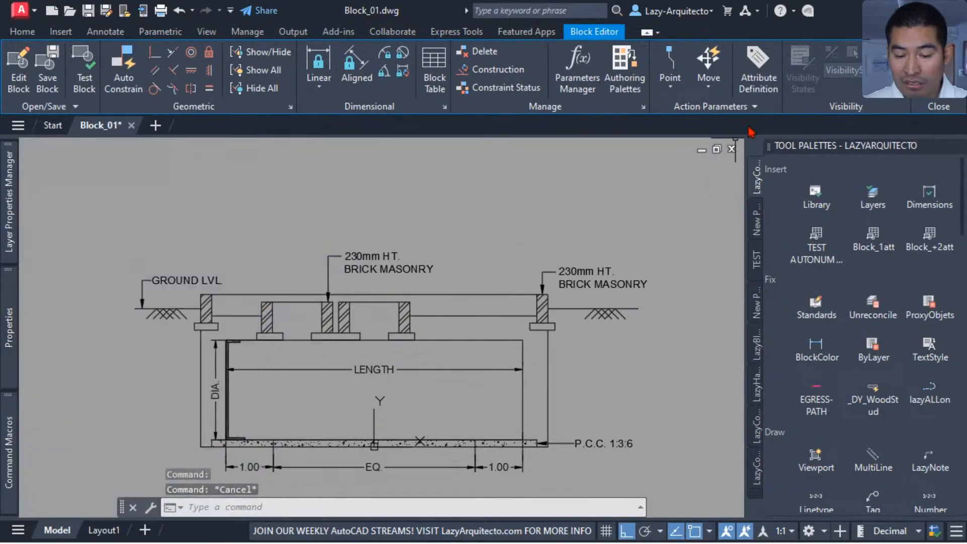
pyautogui.click(731, 148)
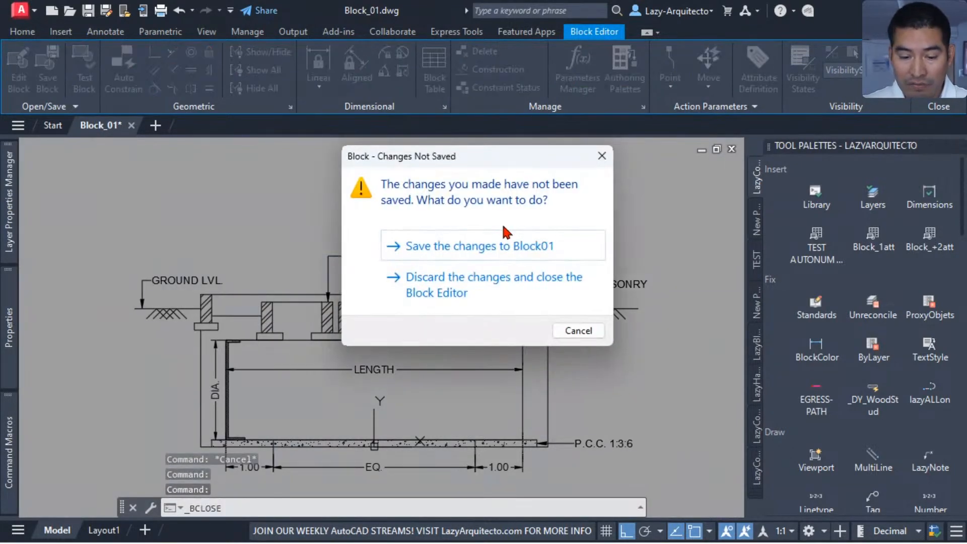
pyautogui.click(436, 245)
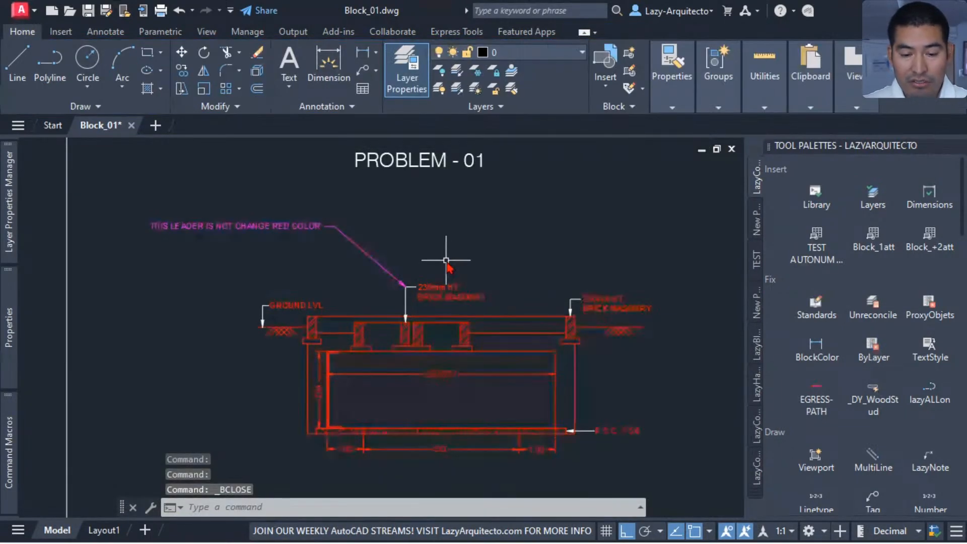
# Step: Set the color of the section block under PROBLEM - 01 to ByLayer
pyautogui.click(429, 294)
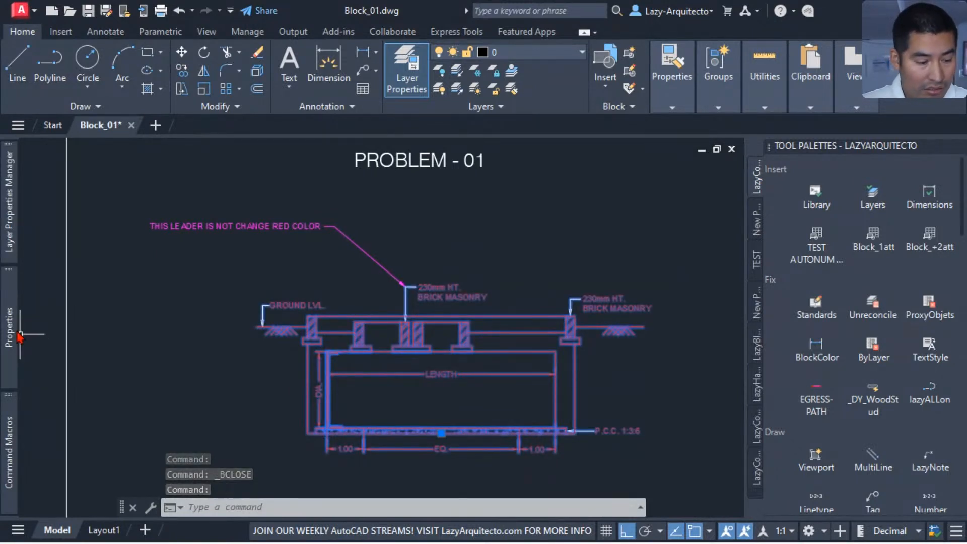
pyautogui.moveTo(18, 330)
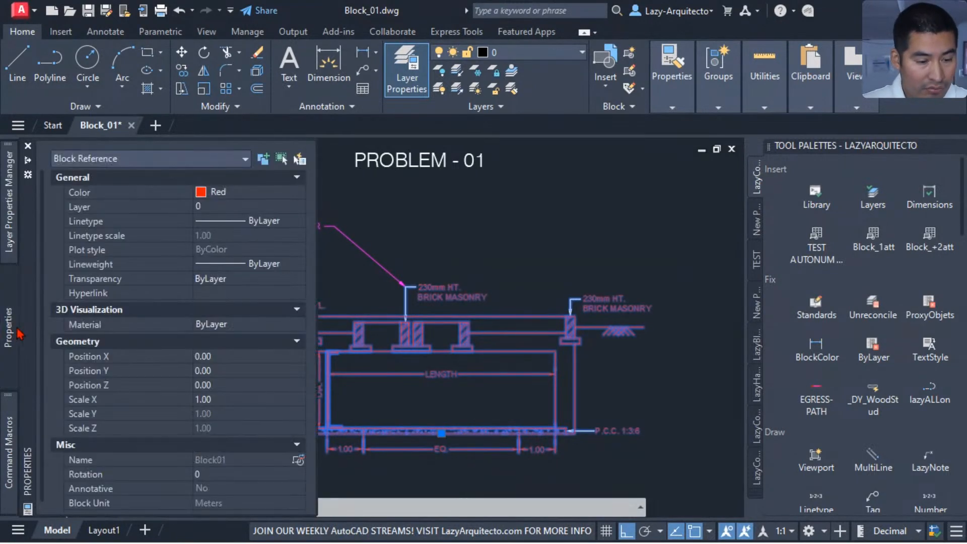
pyautogui.click(222, 196)
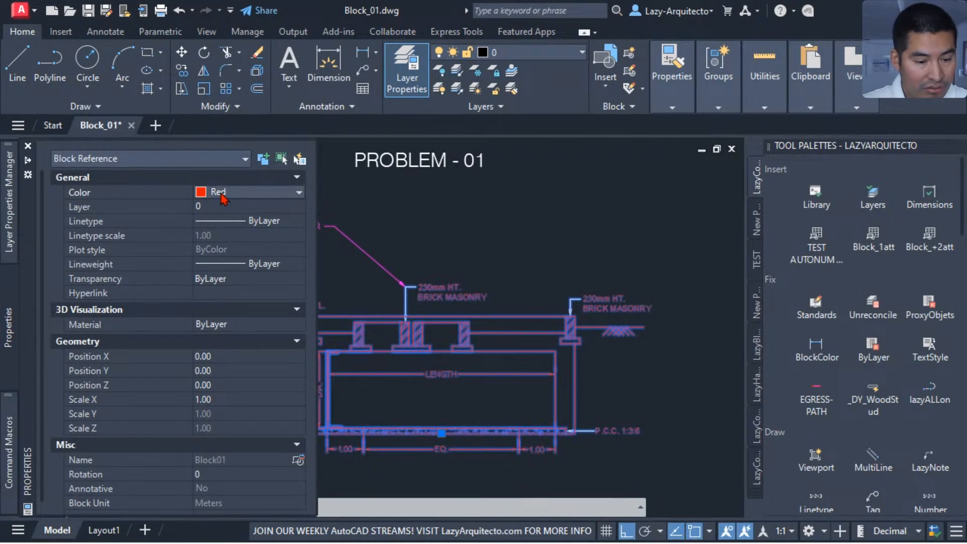
pyautogui.click(222, 196)
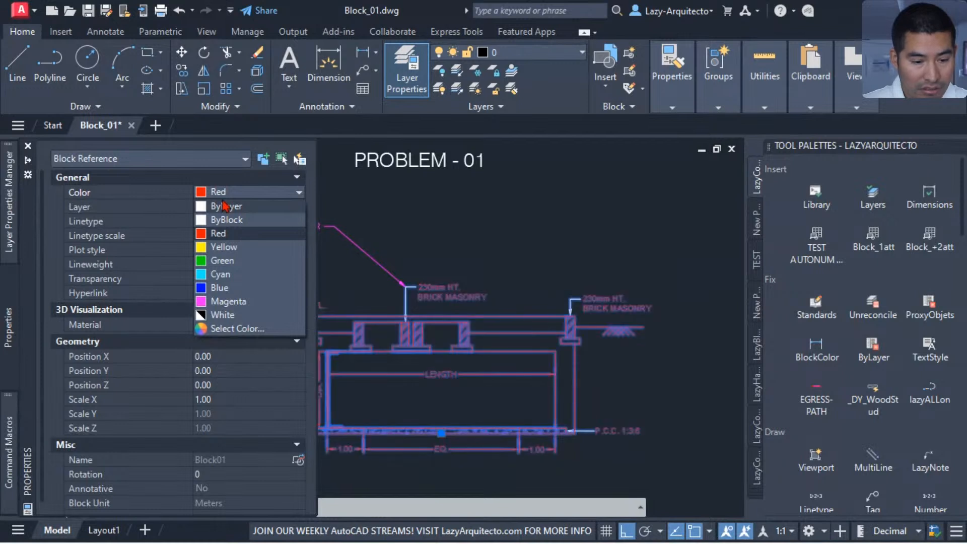
pyautogui.click(223, 193)
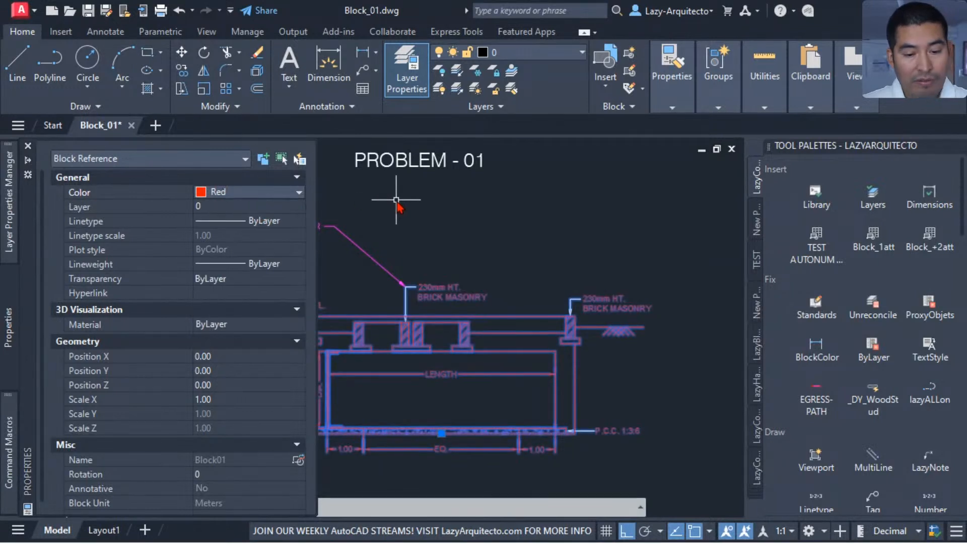
pyautogui.hotkey('ctrl', '1')
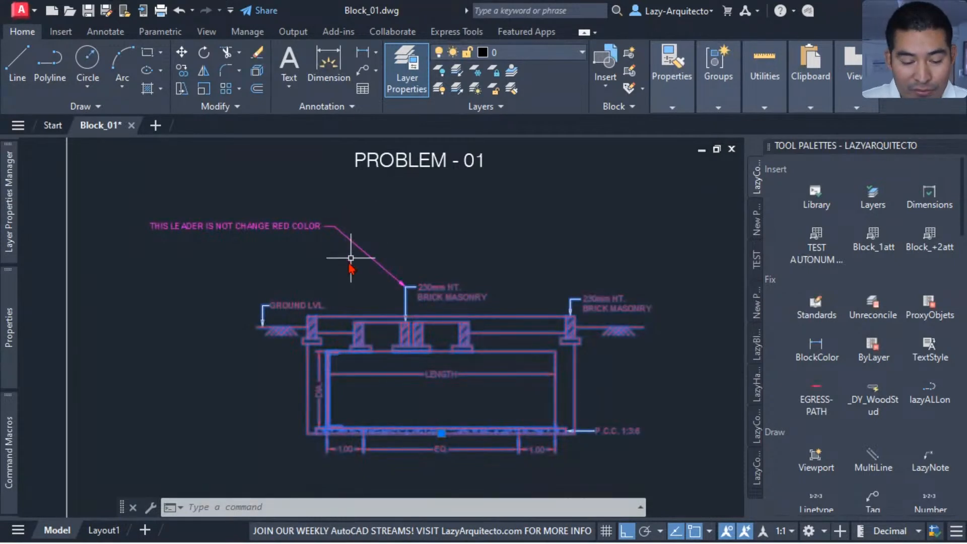
pyautogui.moveTo(19, 313)
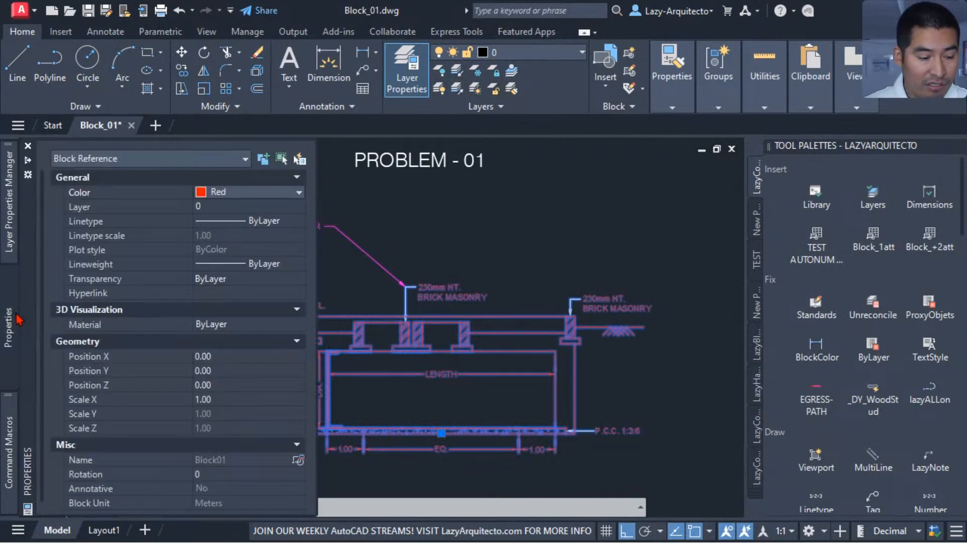
pyautogui.click(226, 194)
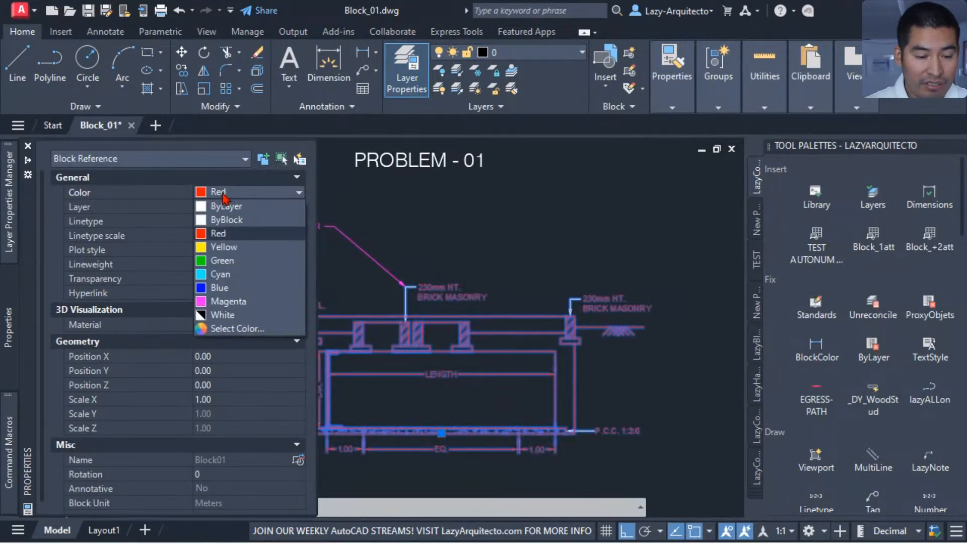
pyautogui.click(225, 206)
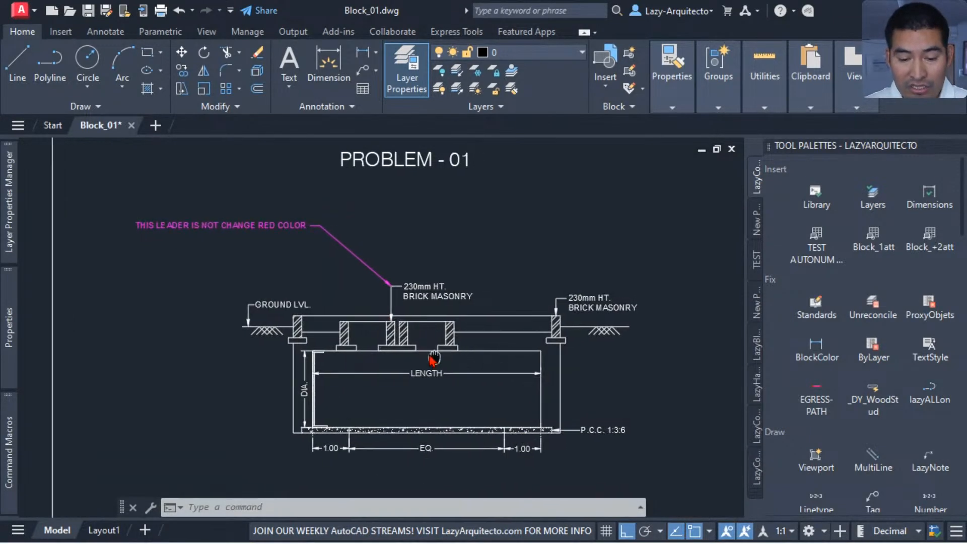
pyautogui.moveTo(433, 361)
pyautogui.mouseDown(button='middle')
pyautogui.moveTo(371, 334)
pyautogui.moveTo(360, 357)
pyautogui.mouseUp(button='middle')
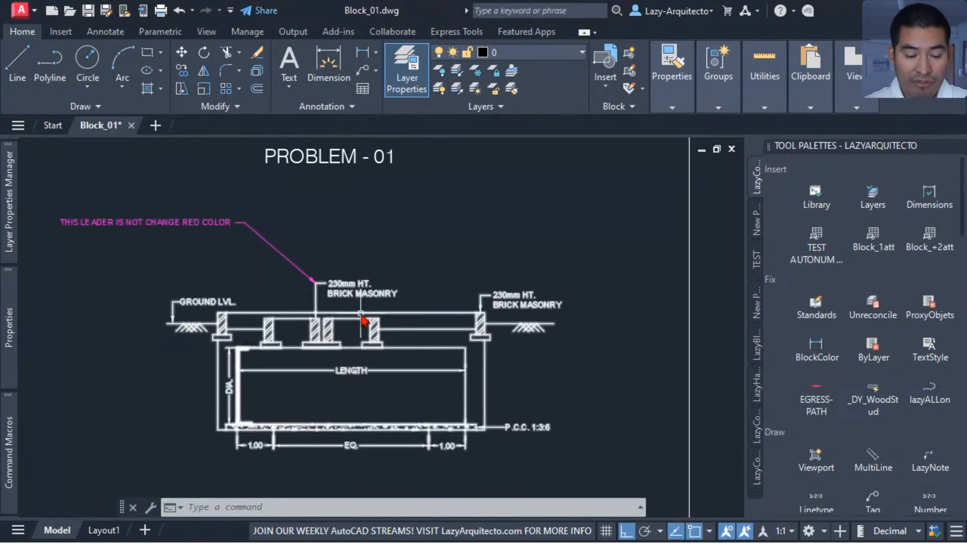
# Step: Check the section block's color, layer and remaining general properties, and clear the selection
pyautogui.click(361, 313)
pyautogui.moveTo(13, 324)
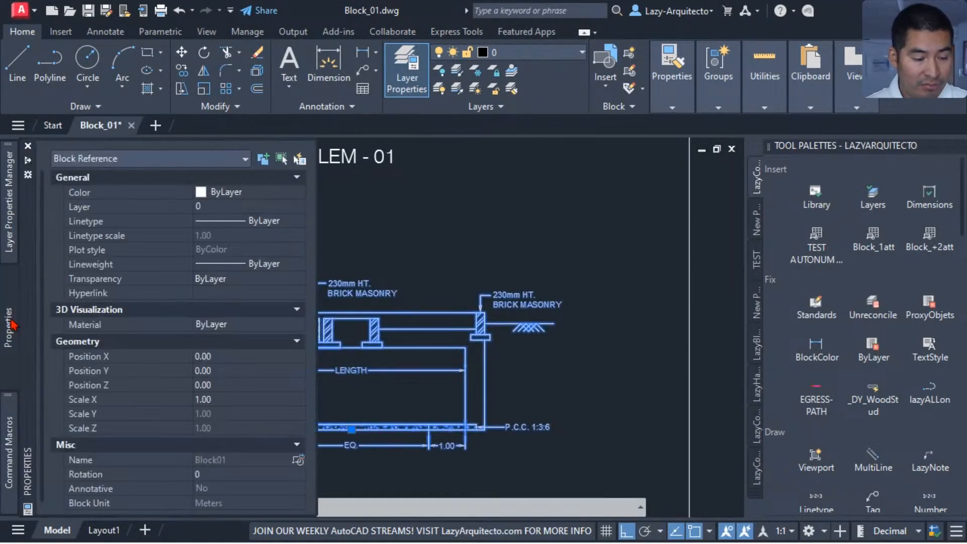
pyautogui.scroll(-1, 203, 419)
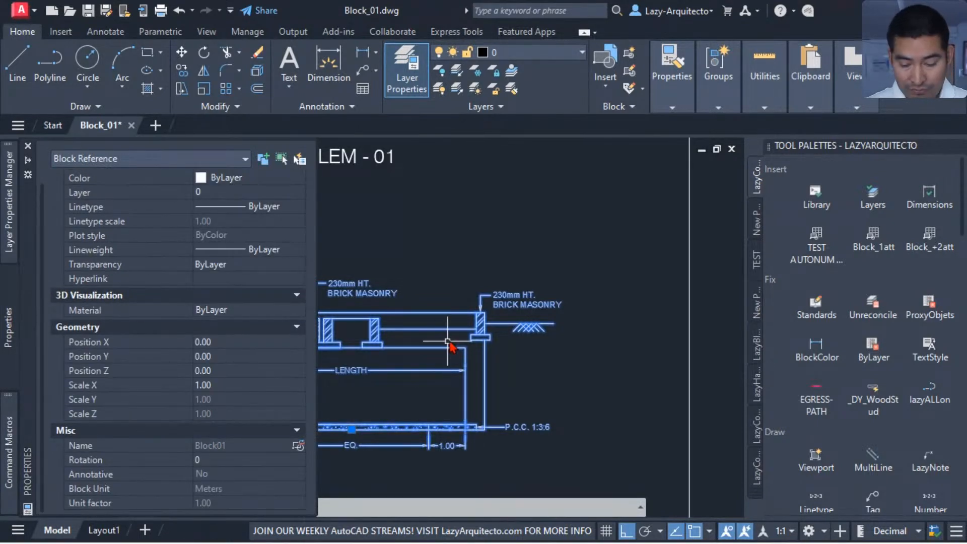
pyautogui.press('Escape')
pyautogui.press('Escape')
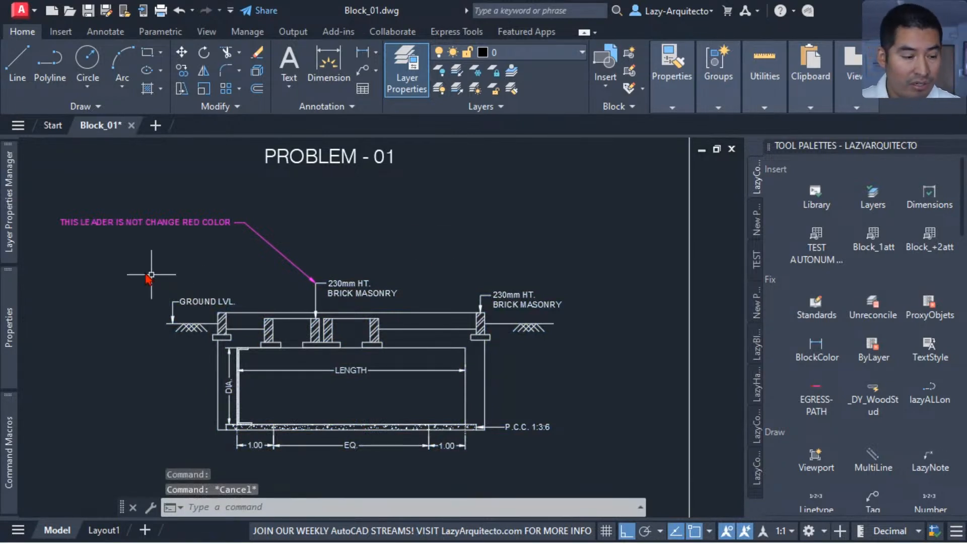
# Step: Create a new layer named BLOCK-1 and set its color to red
pyautogui.moveTo(8, 166)
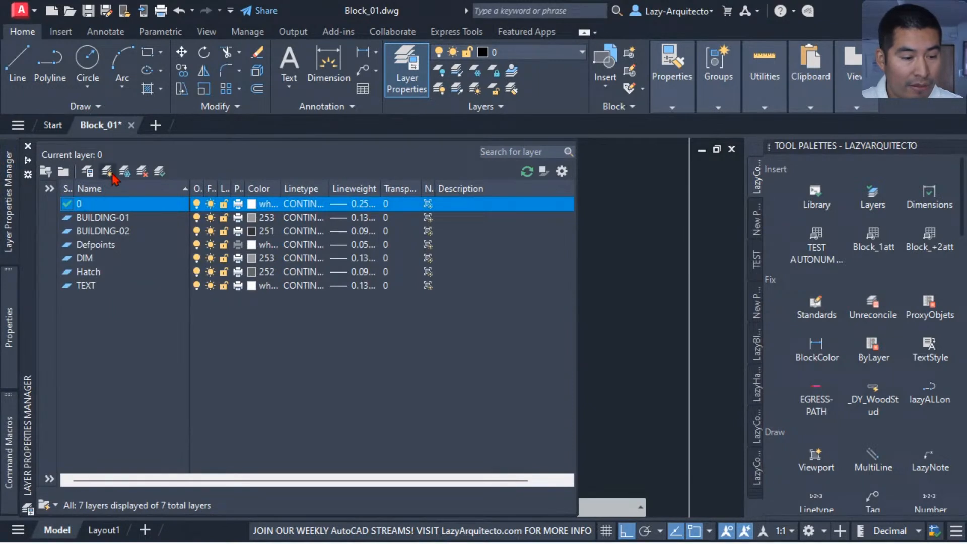
pyautogui.click(108, 172)
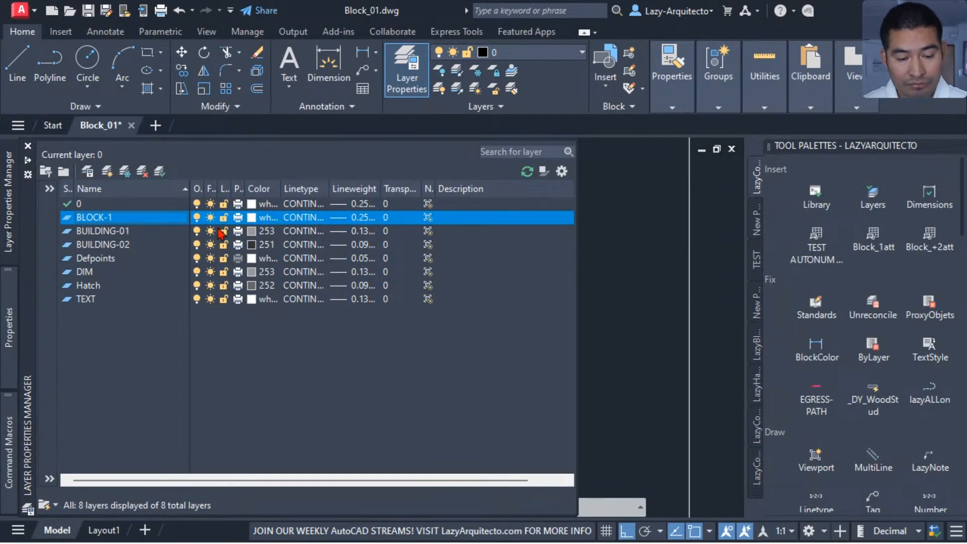
pyautogui.click(251, 217)
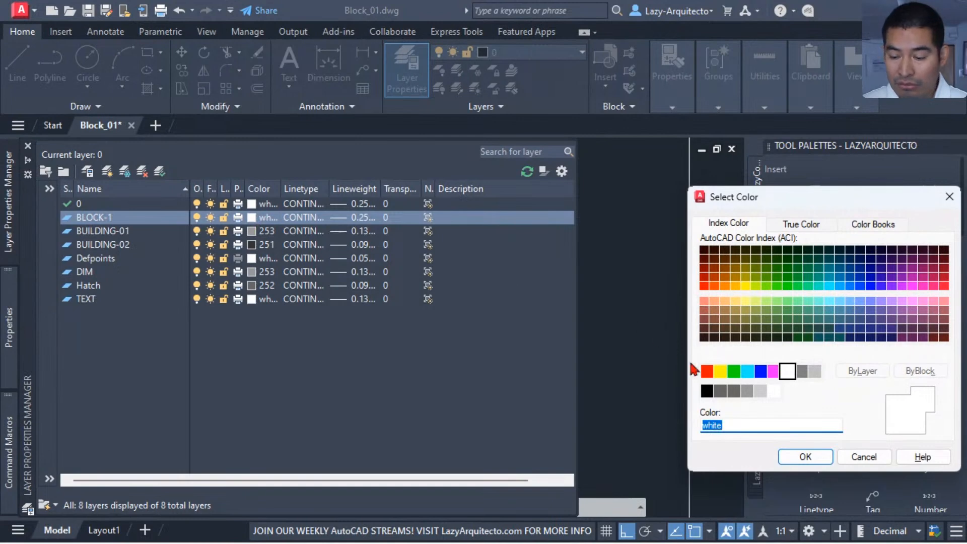
pyautogui.moveTo(737, 198); pyautogui.dragTo(273, 156)
pyautogui.click(244, 327)
pyautogui.click(342, 413)
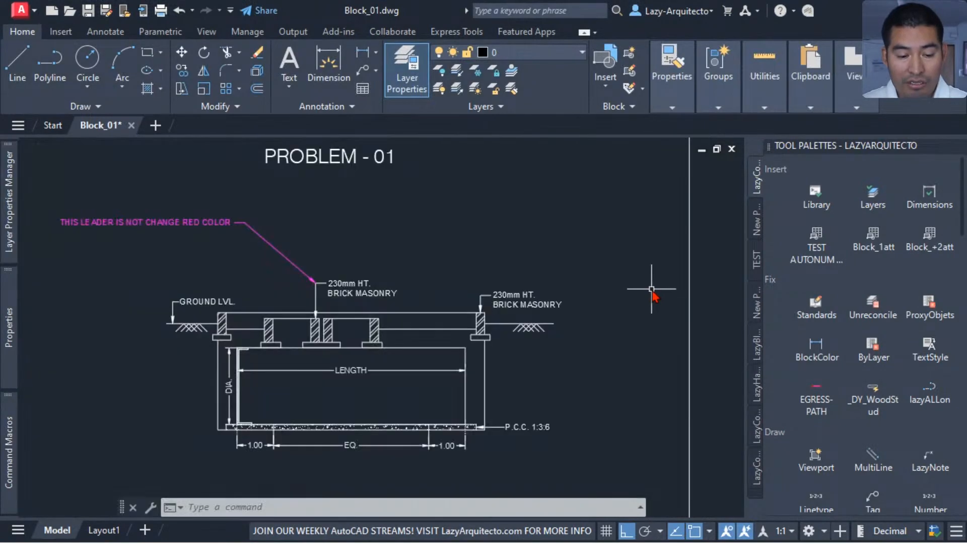
# Step: Assign the section block to layer BLOCK-1
pyautogui.click(380, 317)
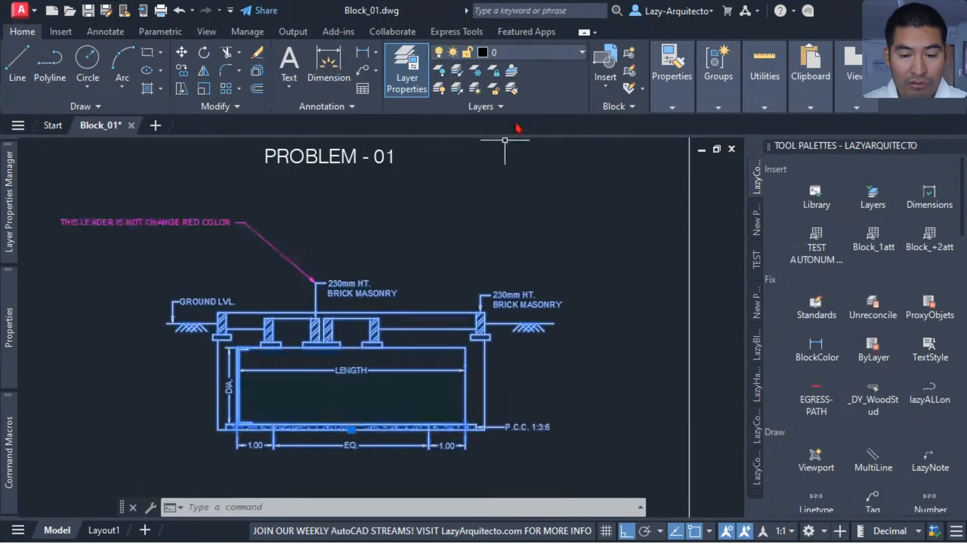
pyautogui.click(526, 53)
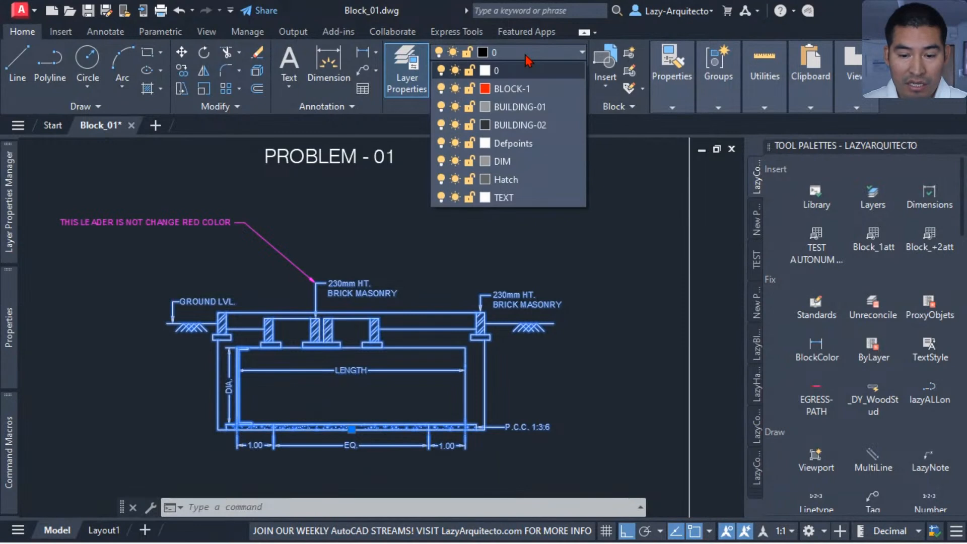
pyautogui.click(520, 91)
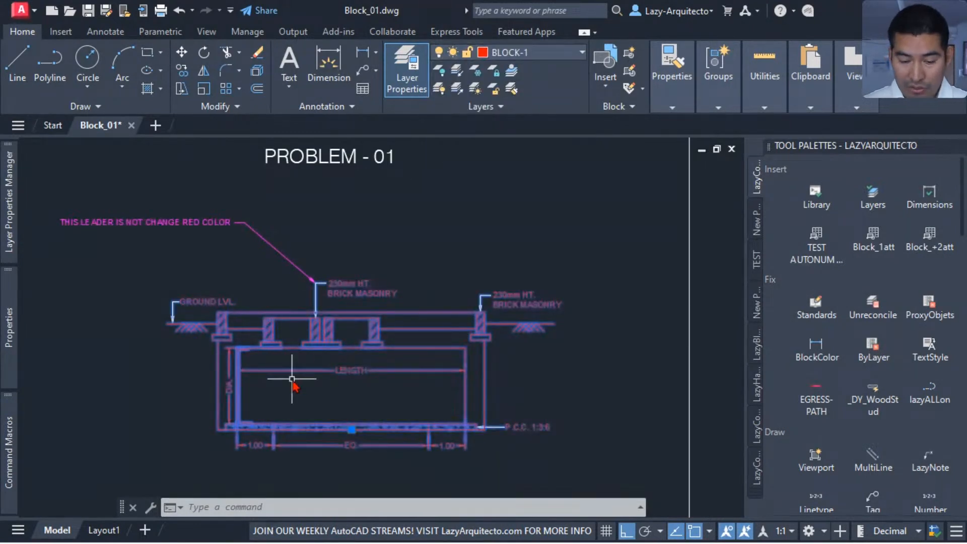
pyautogui.press('Escape')
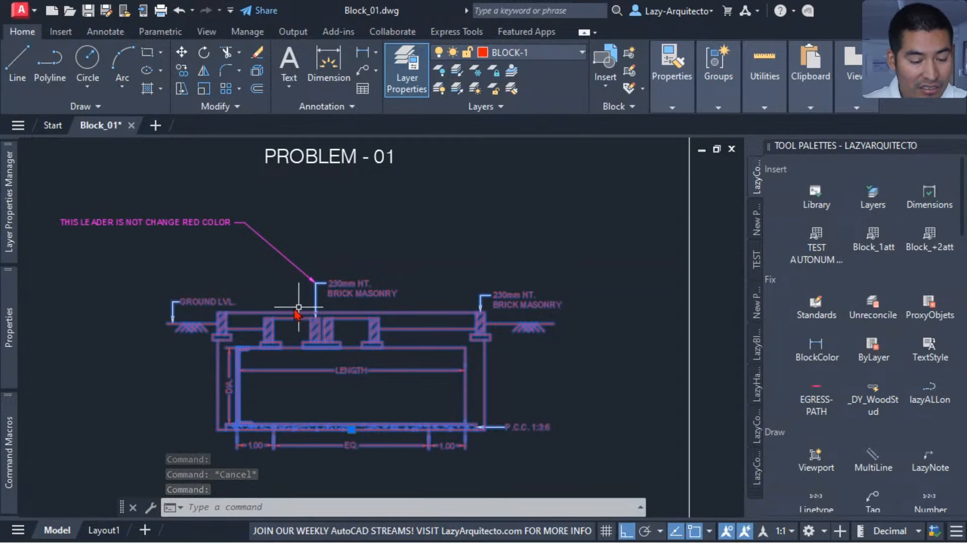
# Step: Check the color, layer and other general properties of the section block under PROBLEM - 01, and clear the selection
pyautogui.moveTo(20, 225)
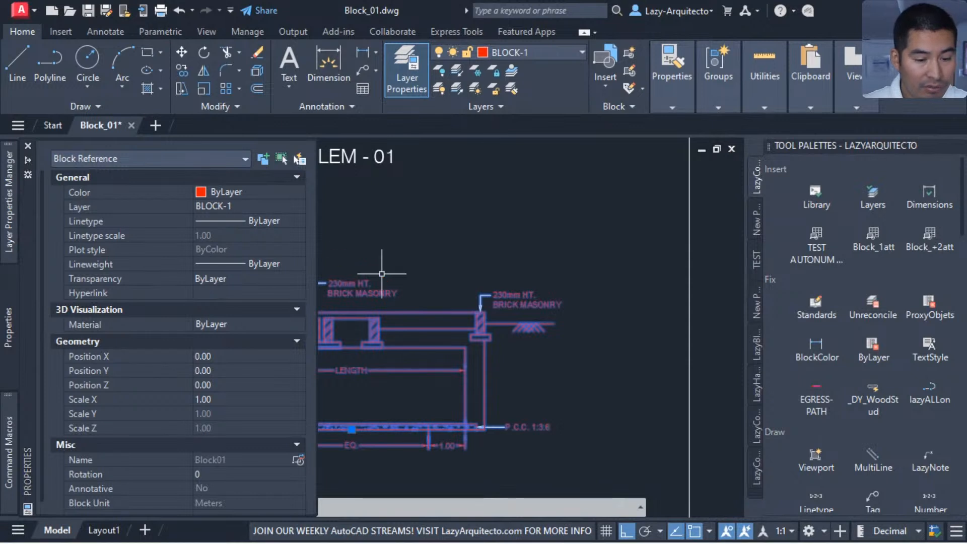
pyautogui.press('Escape')
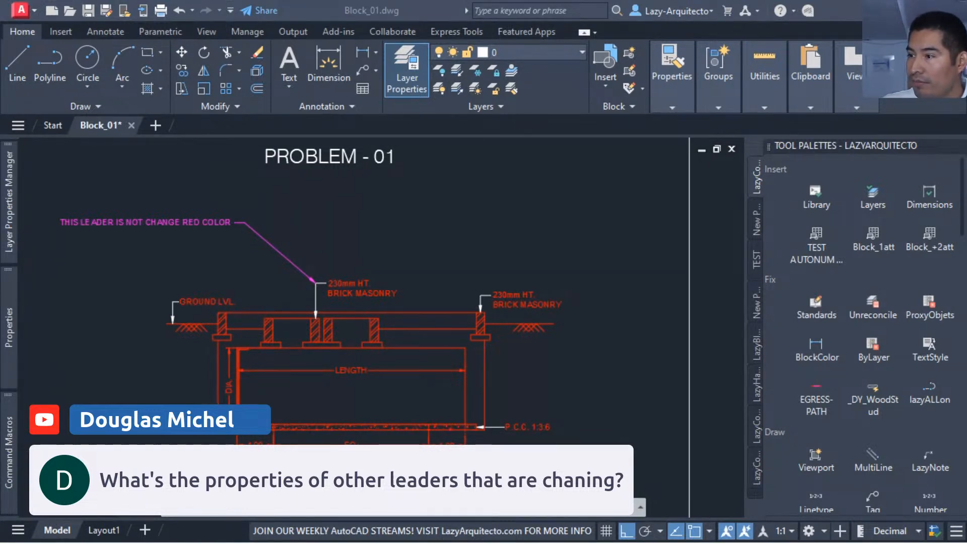
pyautogui.click(407, 259)
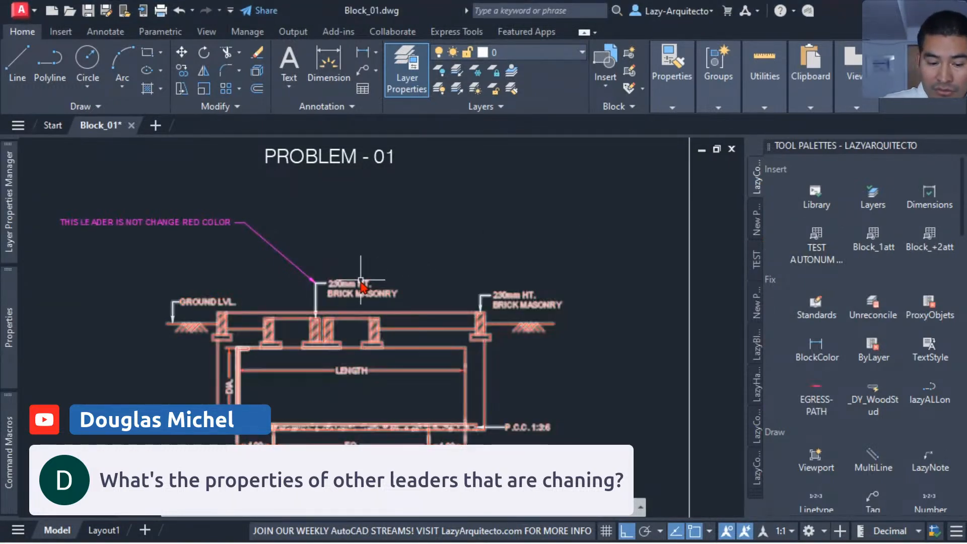
pyautogui.moveTo(359, 288)
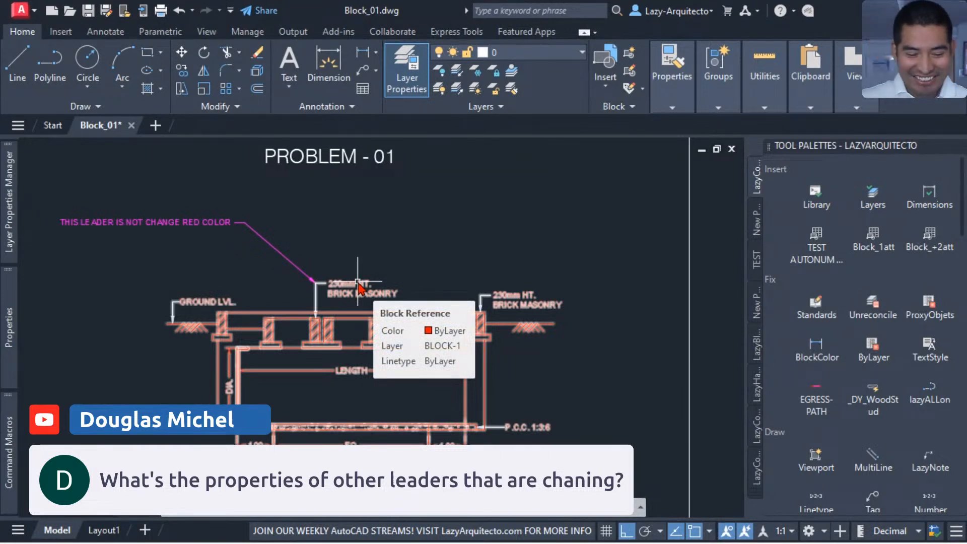
pyautogui.click(480, 328)
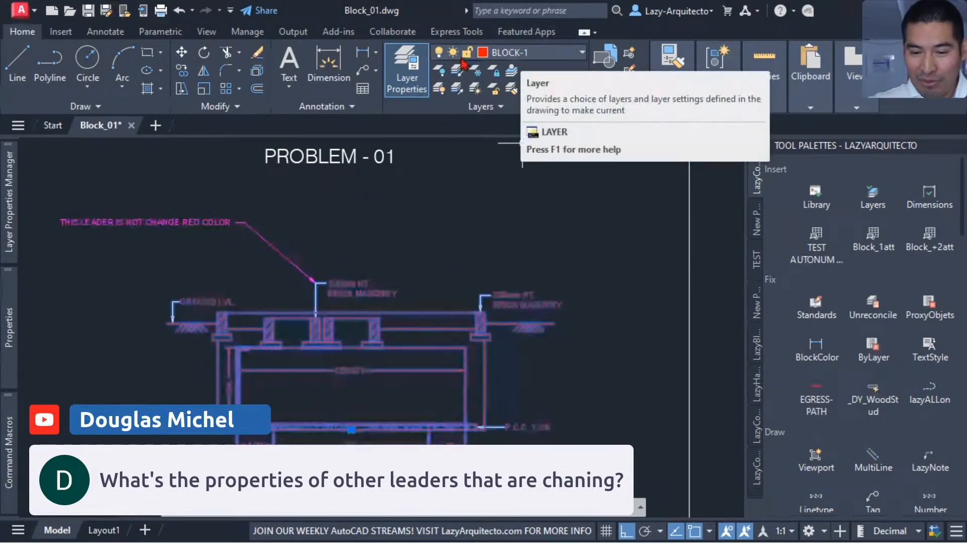
pyautogui.moveTo(13, 305)
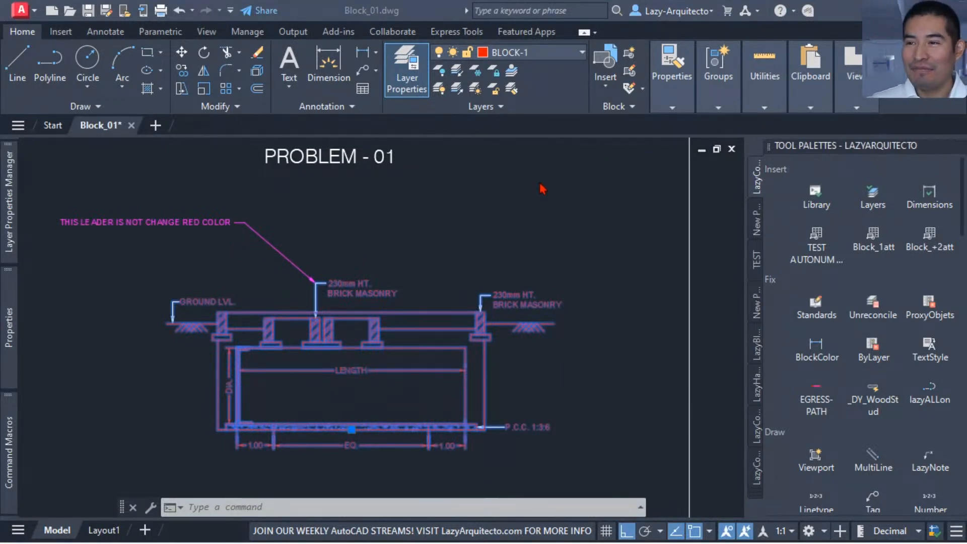
pyautogui.click(456, 215)
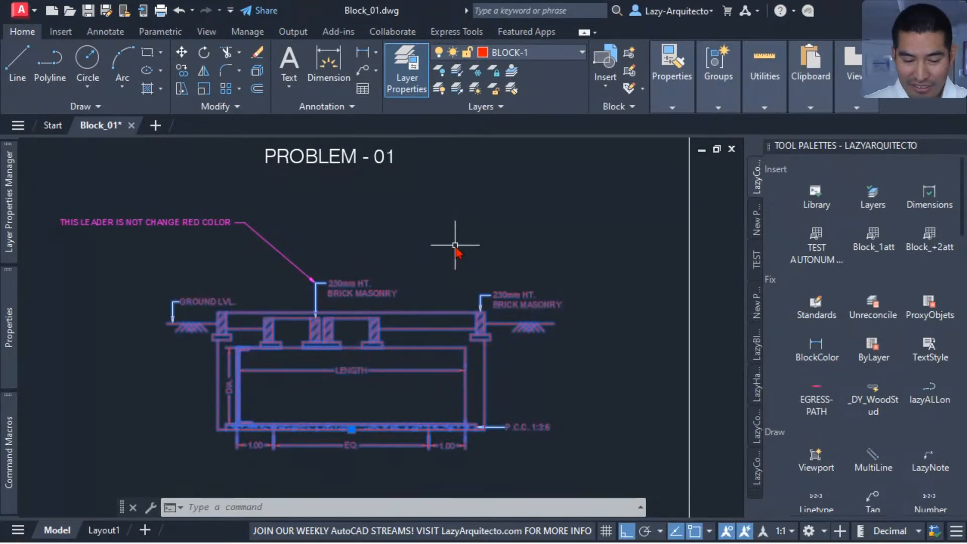
pyautogui.press('Escape')
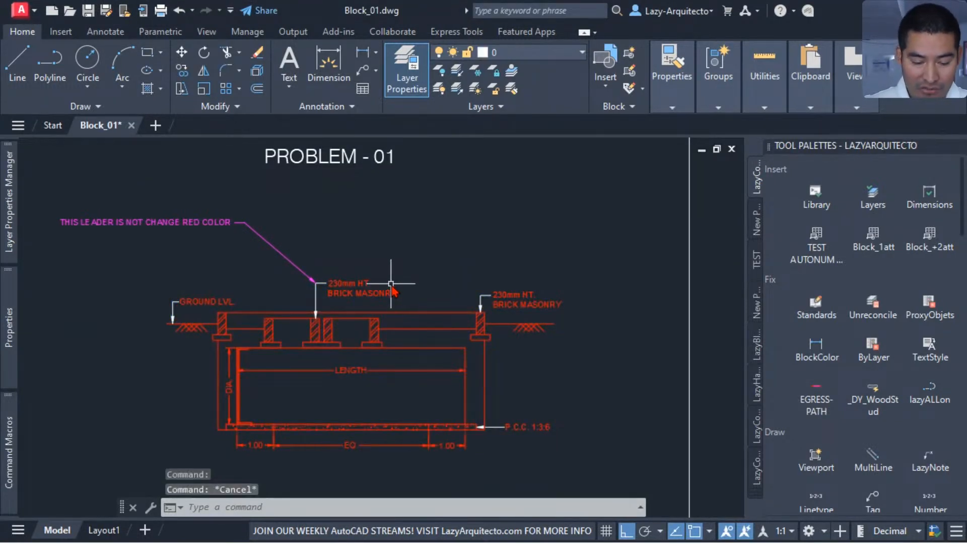
# Step: Open the section block in the Block Editor and check the general properties of its uppermost horizontal line
pyautogui.click(355, 289)
pyautogui.rightClick(356, 294)
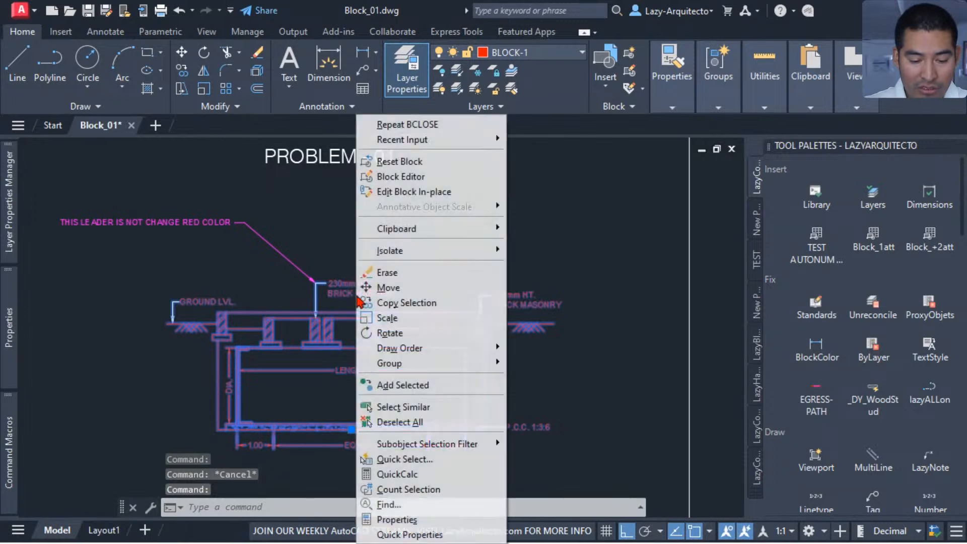
pyautogui.click(409, 177)
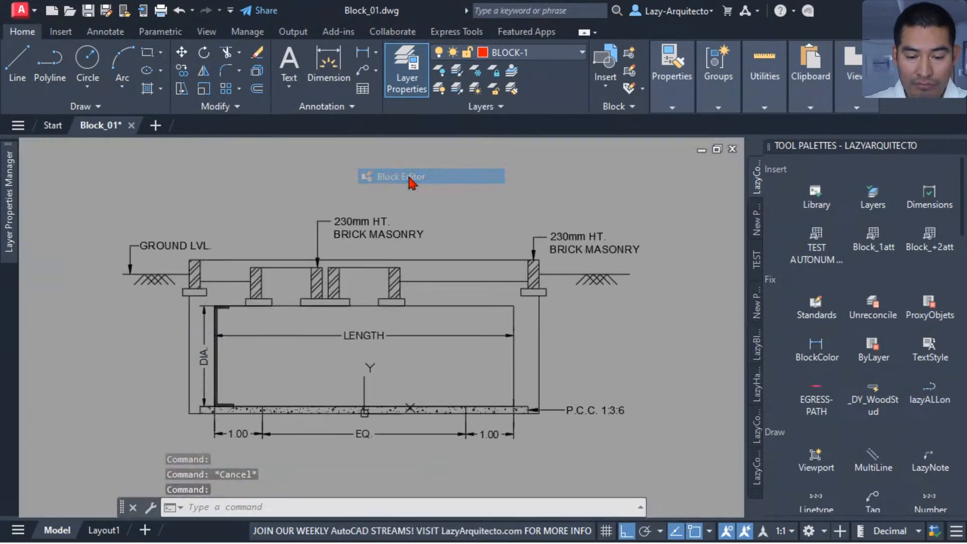
pyautogui.click(302, 260)
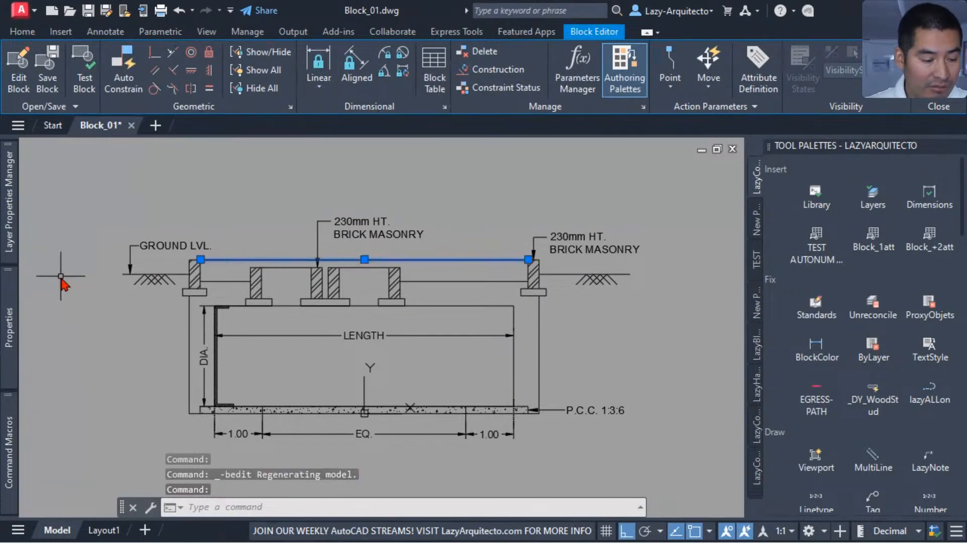
pyautogui.moveTo(10, 325)
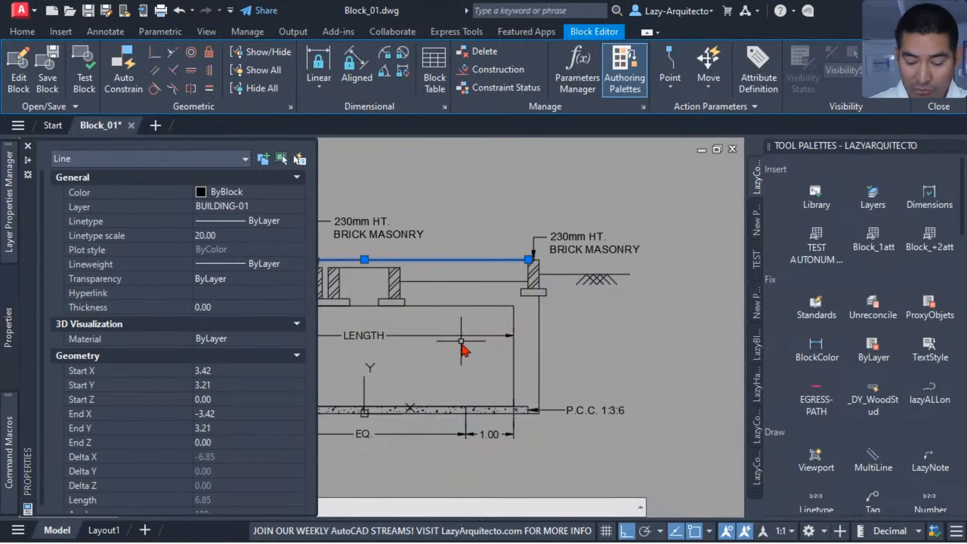
pyautogui.press('Escape')
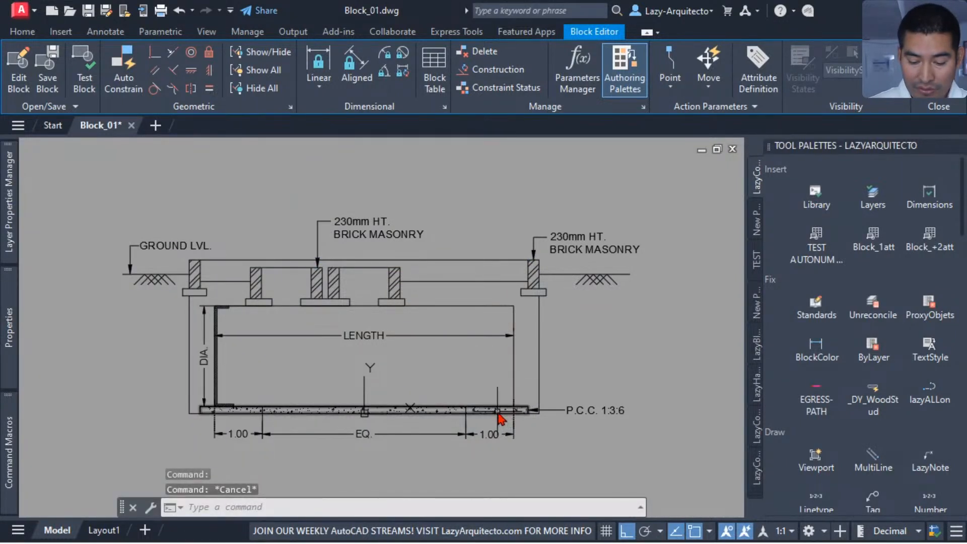
# Step: Check the color and layer of the right-hand 1.00 dimension and the brick wall hatch inside the block
pyautogui.click(490, 441)
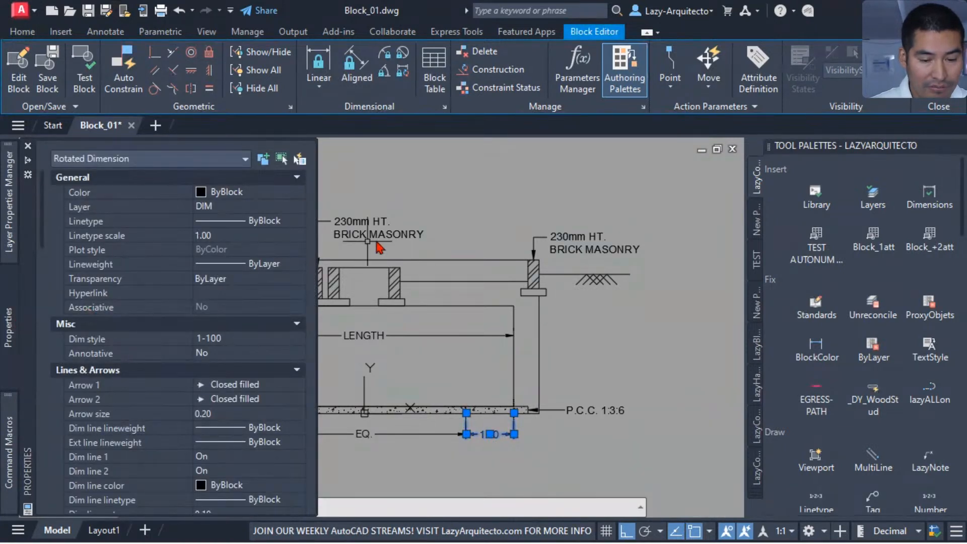
pyautogui.press('Escape')
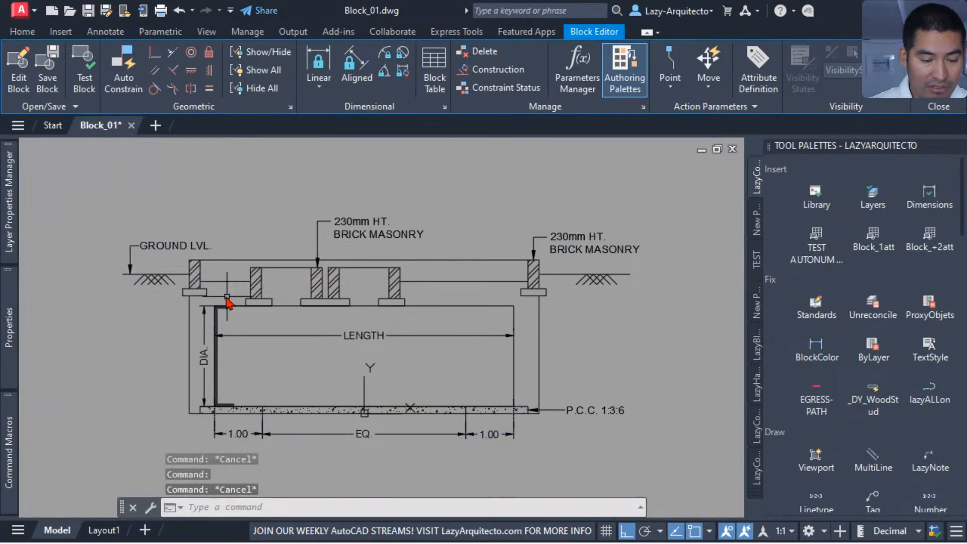
pyautogui.click(197, 287)
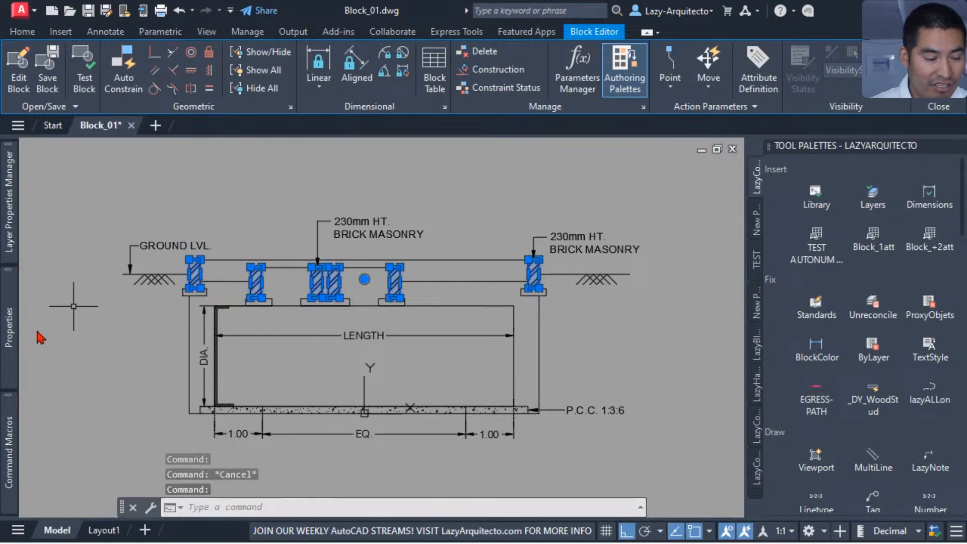
pyautogui.moveTo(6, 316)
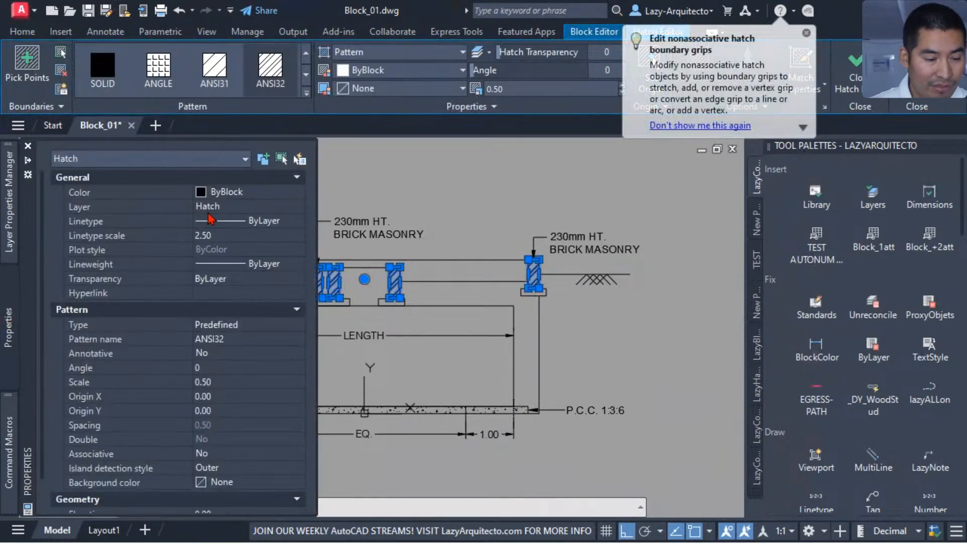
pyautogui.press('Escape')
pyautogui.press('Escape')
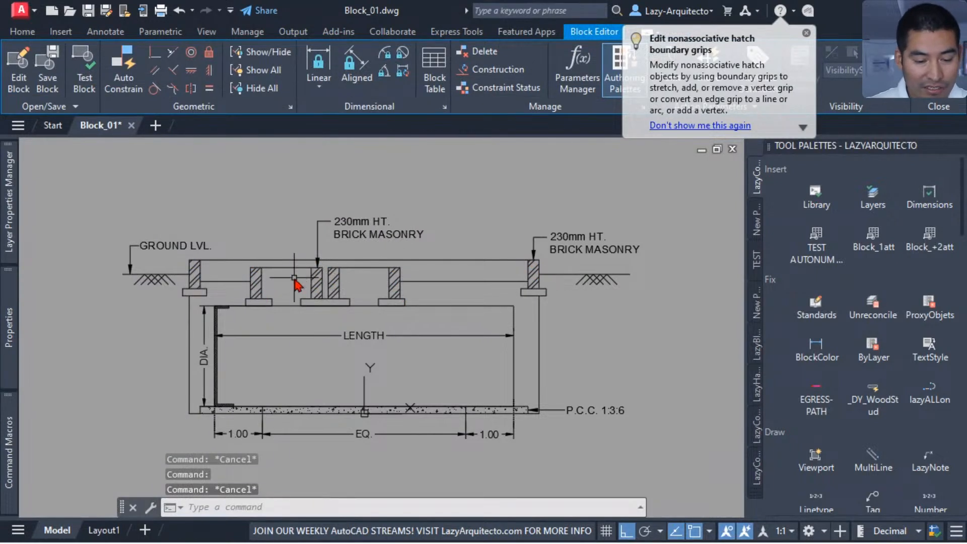
# Step: Set the color of the leader for the middle 230mm HT. BRICK MASONRY note to ByLayer
pyautogui.click(317, 243)
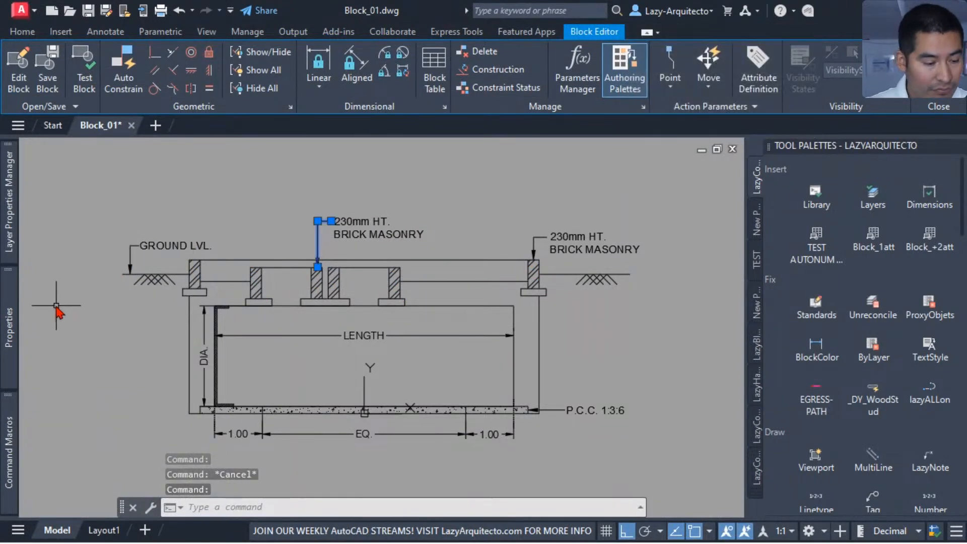
pyautogui.moveTo(14, 288)
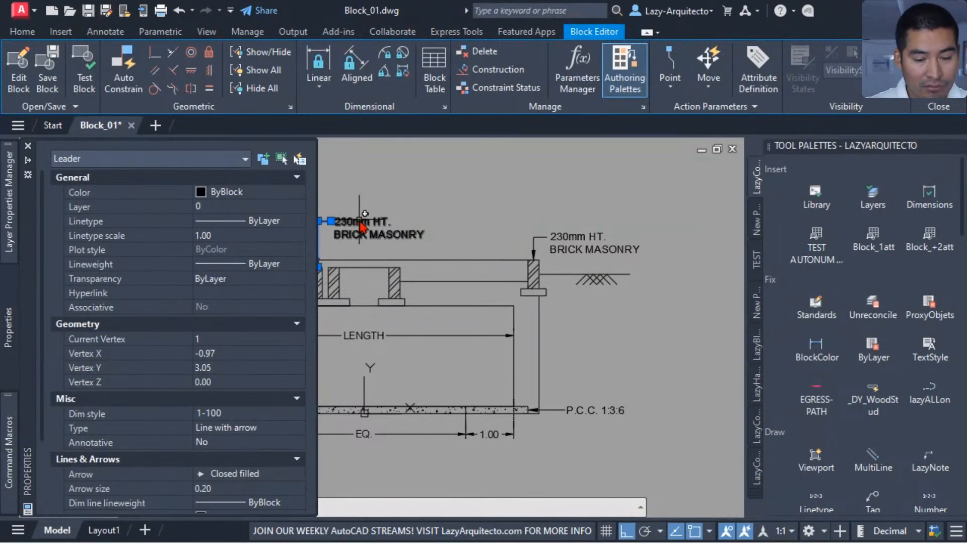
pyautogui.moveTo(335, 244); pyautogui.dragTo(373, 297, button='middle')
pyautogui.scroll(3, 364, 294)
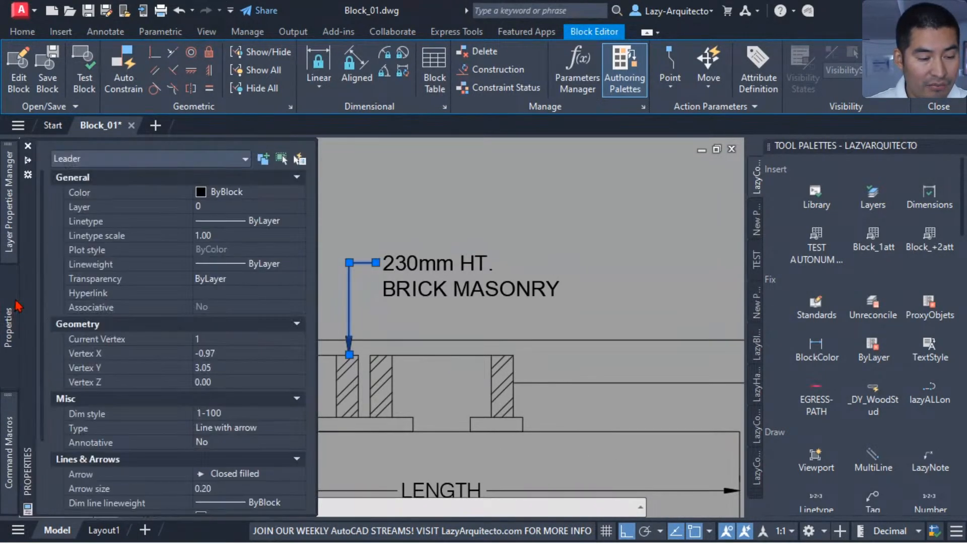
pyautogui.click(226, 197)
pyautogui.click(227, 198)
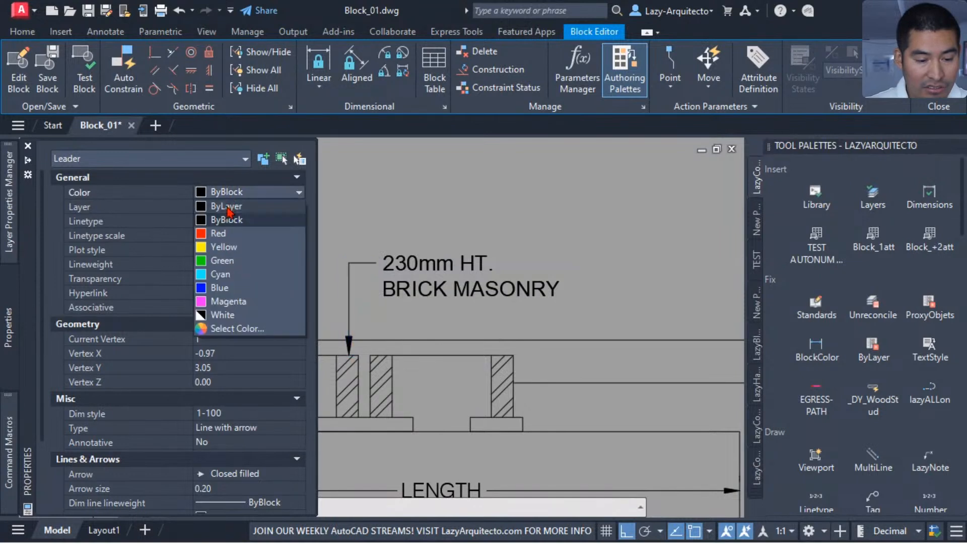
pyautogui.click(227, 210)
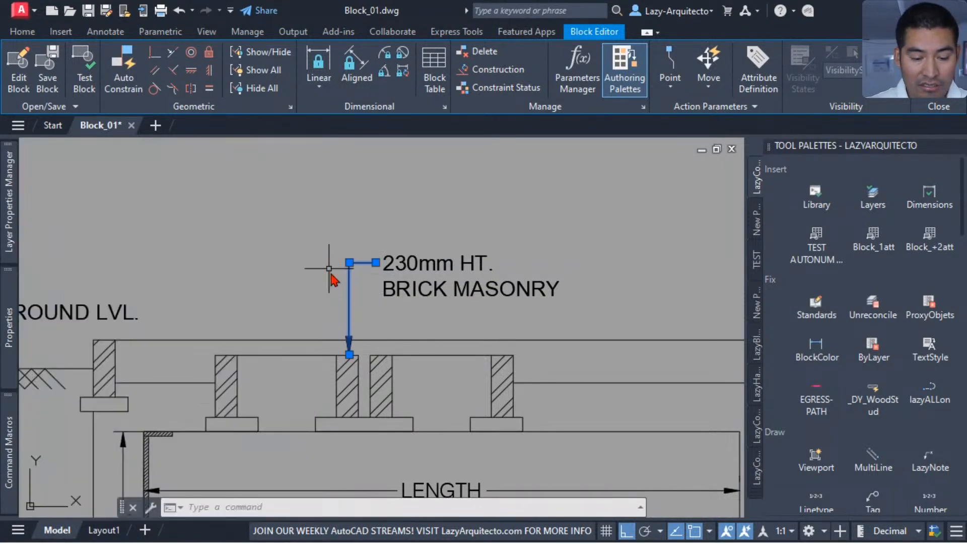
pyautogui.moveTo(15, 302)
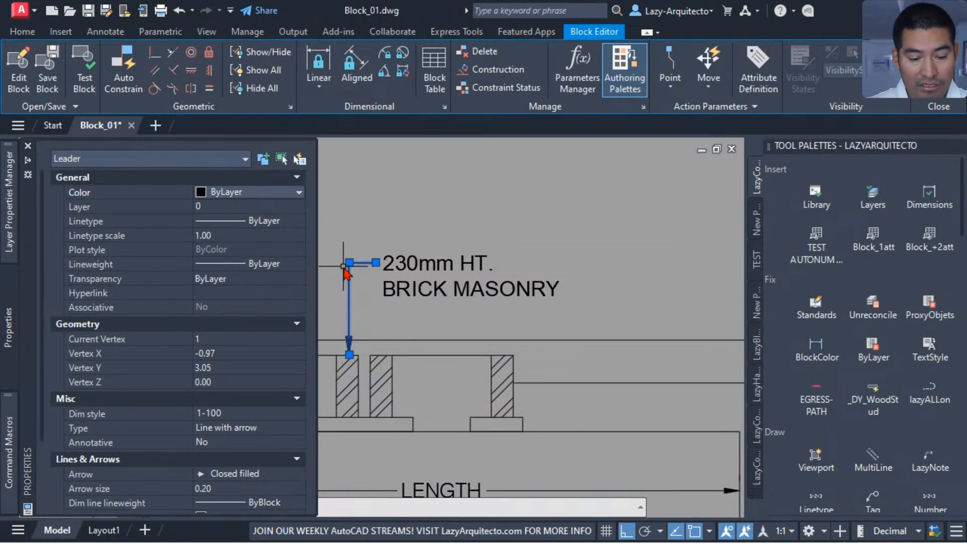
# Step: Close the Block Editor, saving the changes to Block01, and inspect the leader colors in the section drawing
pyautogui.click(939, 70)
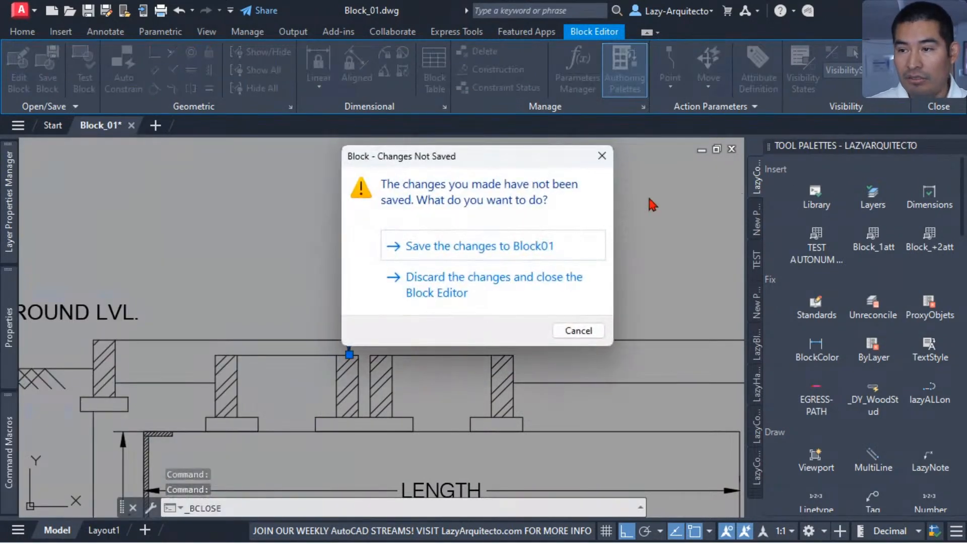
pyautogui.click(491, 248)
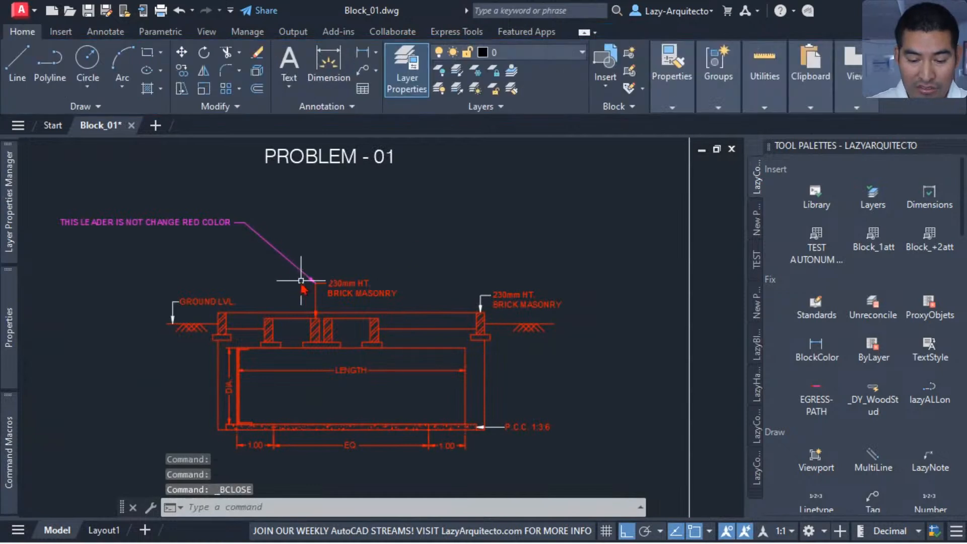
pyautogui.moveTo(286, 317)
pyautogui.mouseDown(button='middle')
pyautogui.moveTo(334, 312)
pyautogui.moveTo(334, 301)
pyautogui.mouseUp(button='middle')
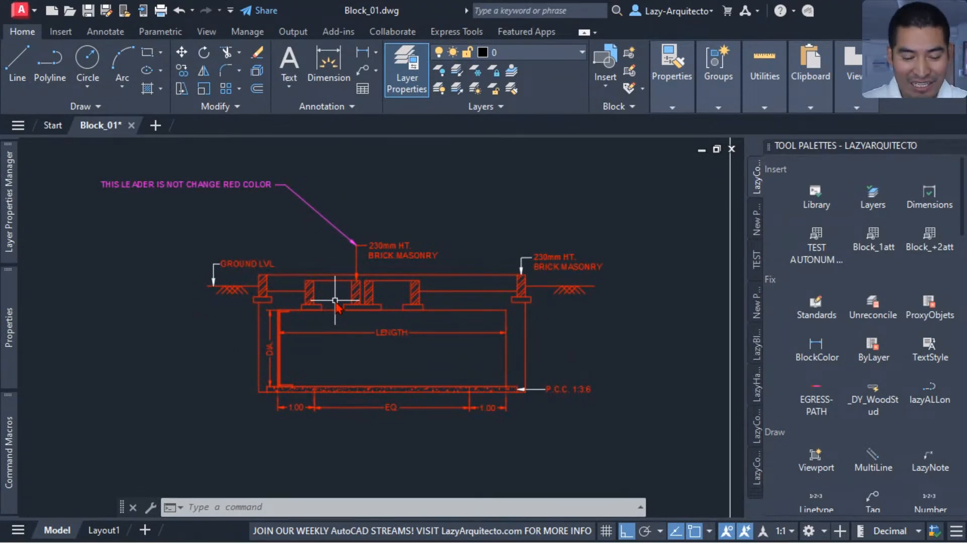
pyautogui.scroll(3, 356, 268)
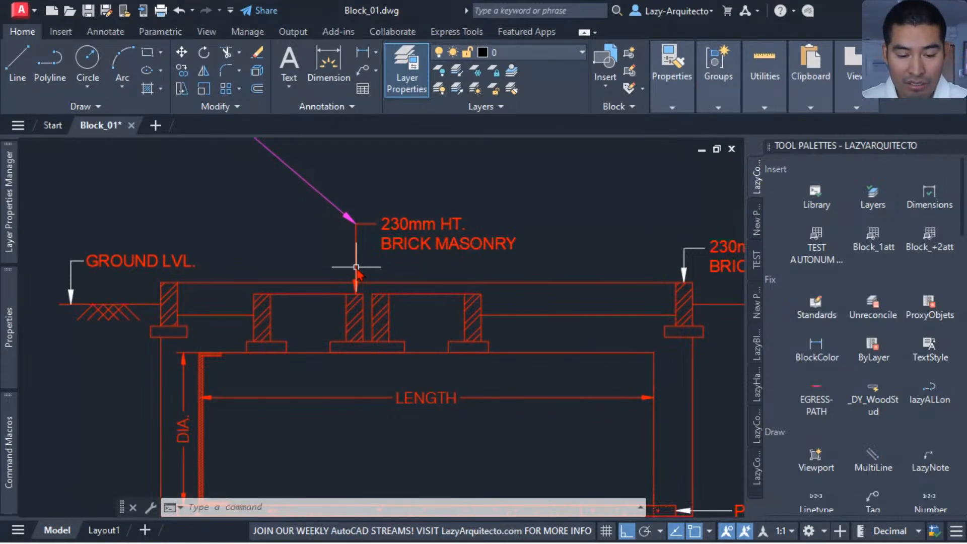
pyautogui.scroll(-4, 340, 235)
pyautogui.moveTo(340, 235)
pyautogui.mouseDown(button='middle')
pyautogui.moveTo(367, 233)
pyautogui.moveTo(380, 255)
pyautogui.moveTo(370, 256)
pyautogui.mouseUp(button='middle')
pyautogui.scroll(3, 373, 254)
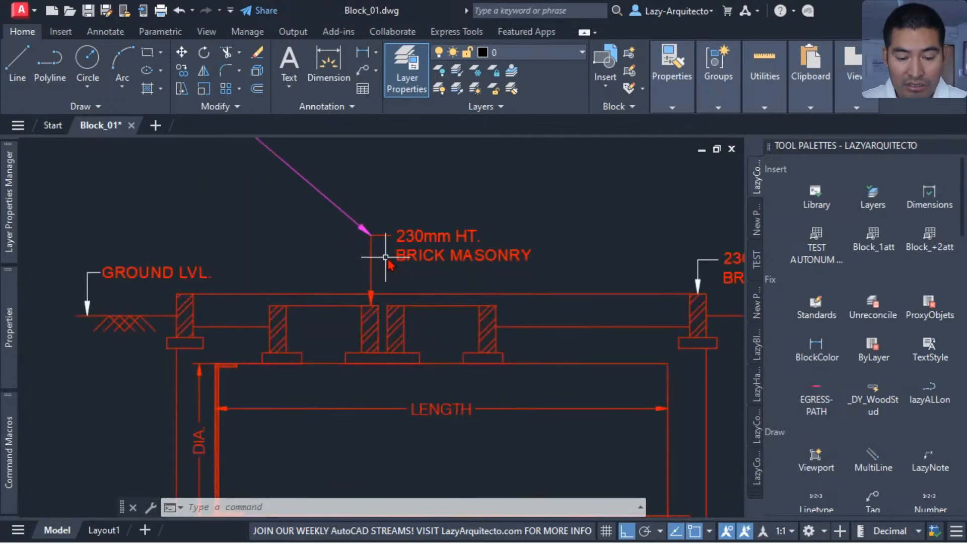
pyautogui.scroll(-3, 367, 222)
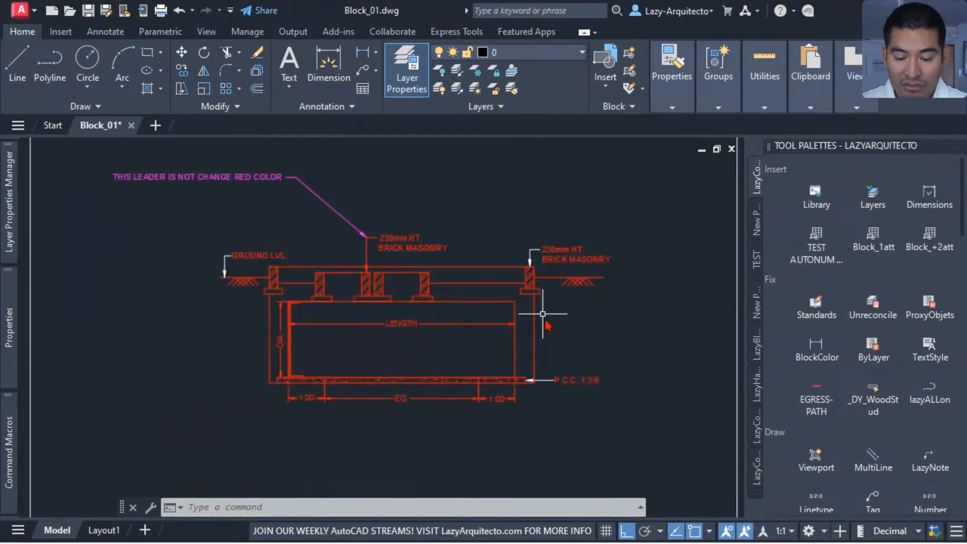
# Step: Reopen the red section block in the Block Editor
pyautogui.click(414, 244)
pyautogui.rightClick(414, 244)
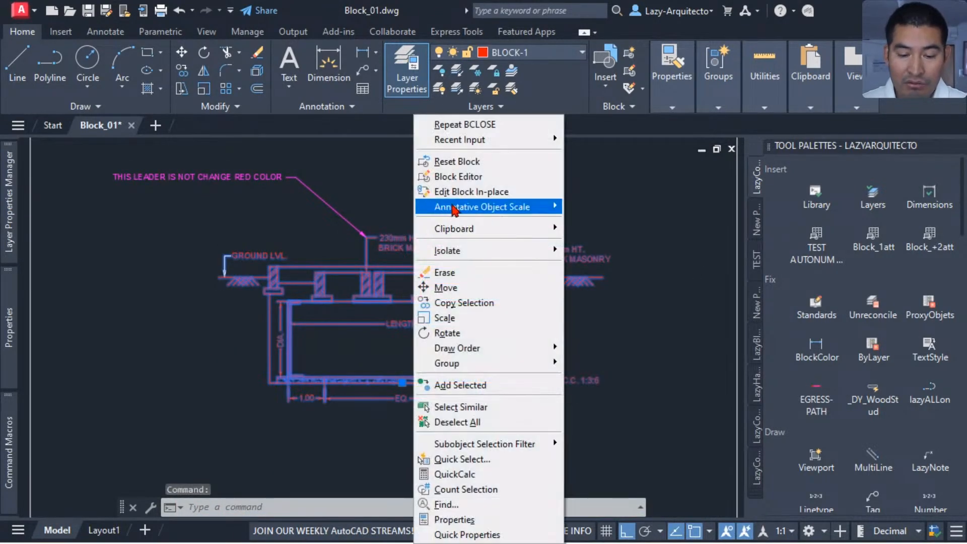
pyautogui.click(466, 177)
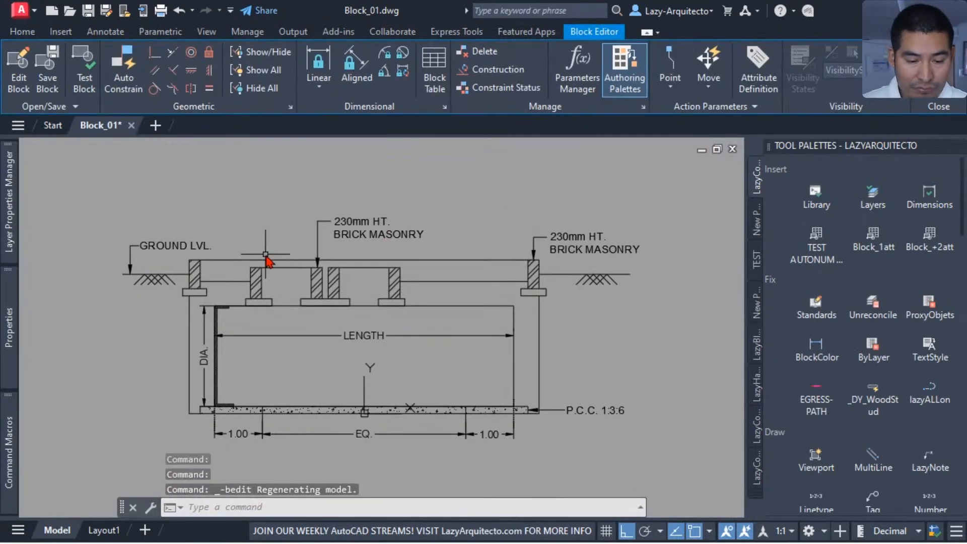
# Step: Select all the leaders in the block with Select Similar, using the two 230mm HT. BRICK MASONRY leaders as samples
pyautogui.click(322, 235)
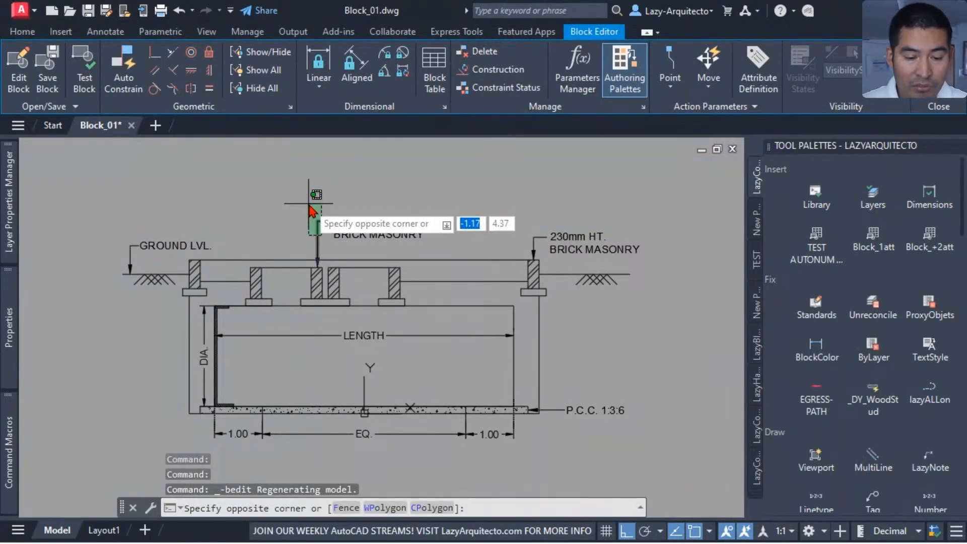
pyautogui.click(314, 204)
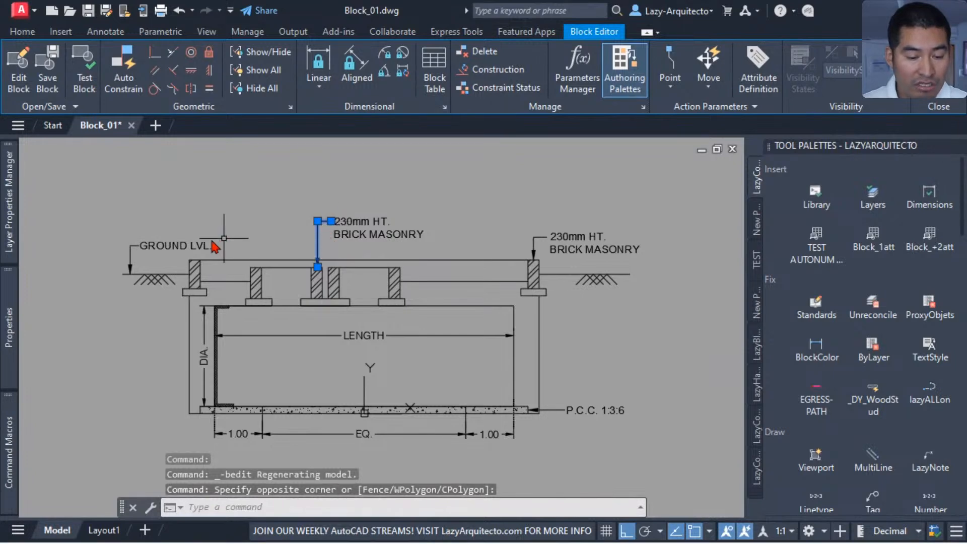
pyautogui.rightClick(289, 207)
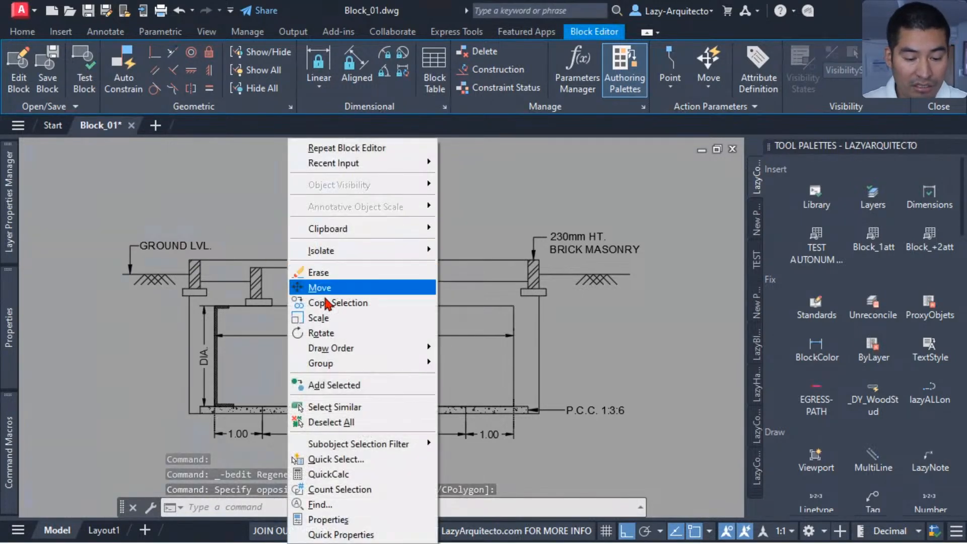
pyautogui.click(333, 408)
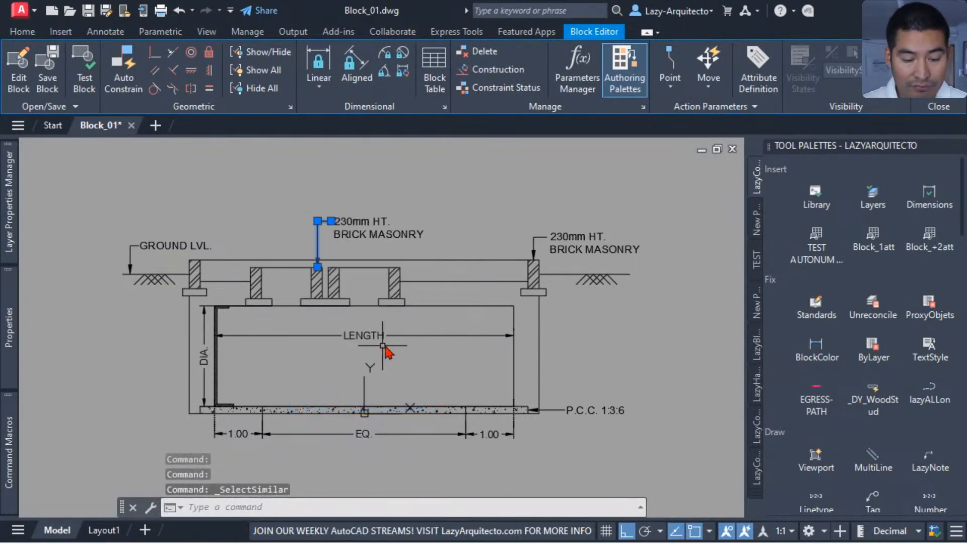
pyautogui.click(524, 231)
pyautogui.click(518, 229)
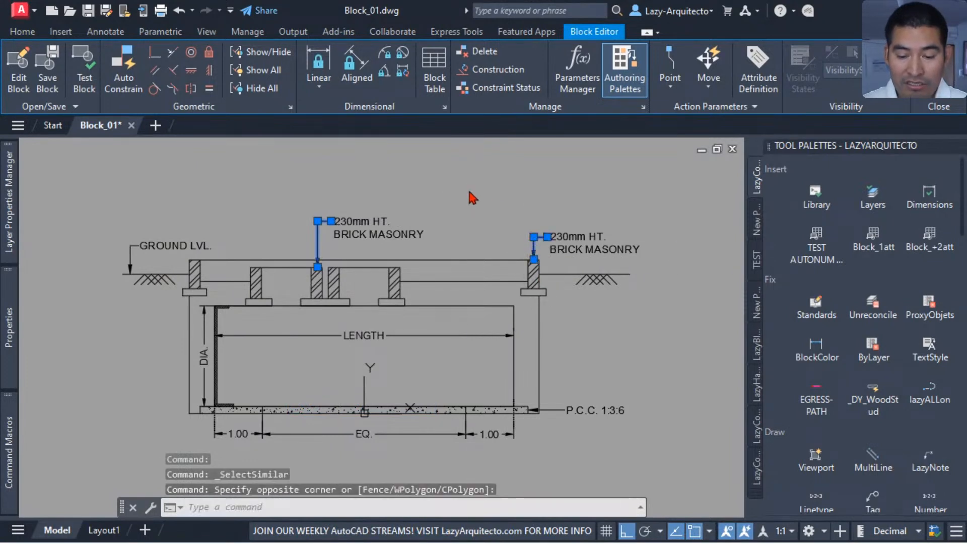
pyautogui.rightClick(469, 183)
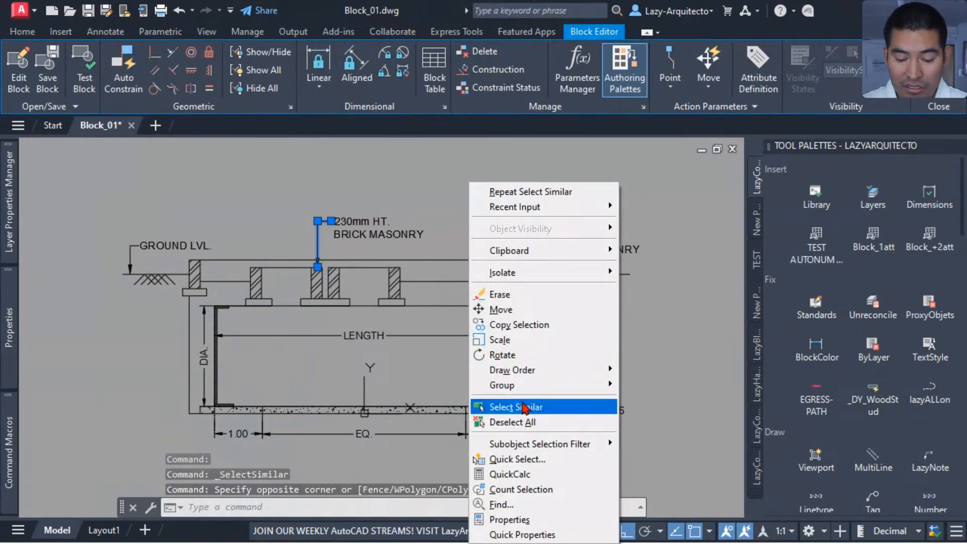
pyautogui.click(521, 404)
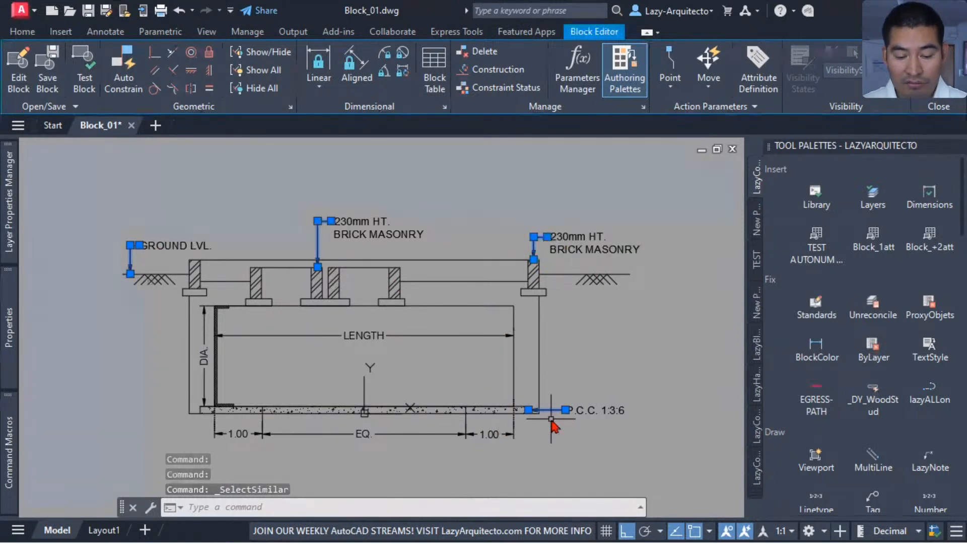
# Step: Set the color of the selected leaders to ByLayer and assign them all to one common layer
pyautogui.hotkey('ctrl', '1')
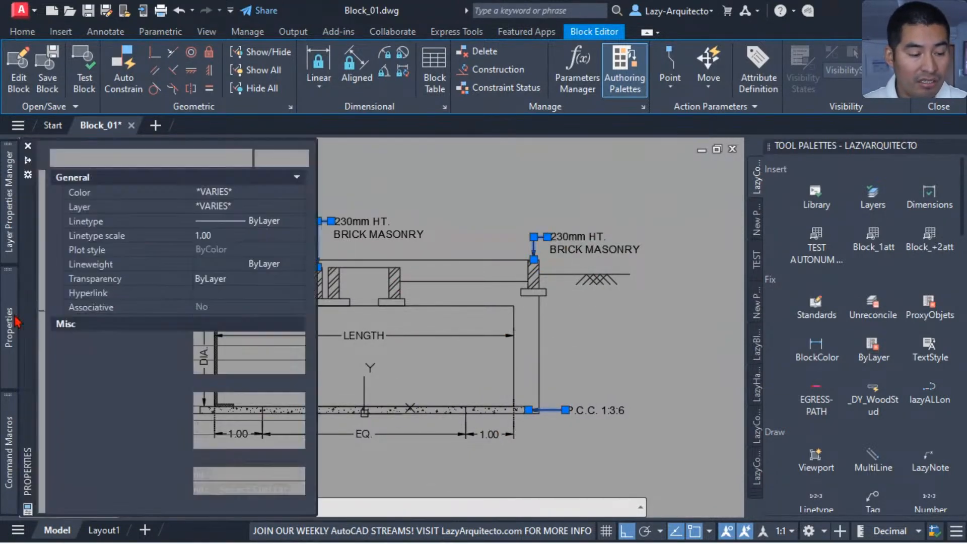
pyautogui.click(238, 193)
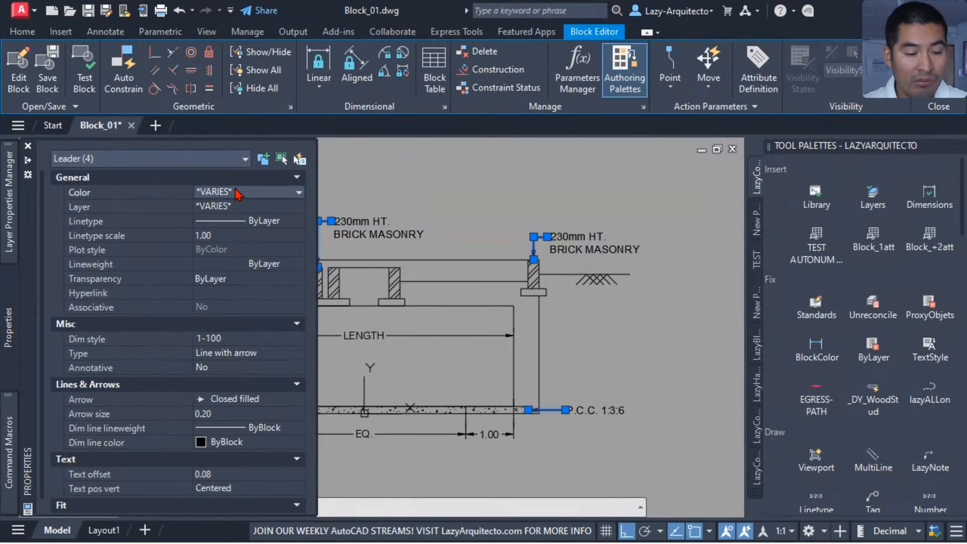
pyautogui.click(237, 193)
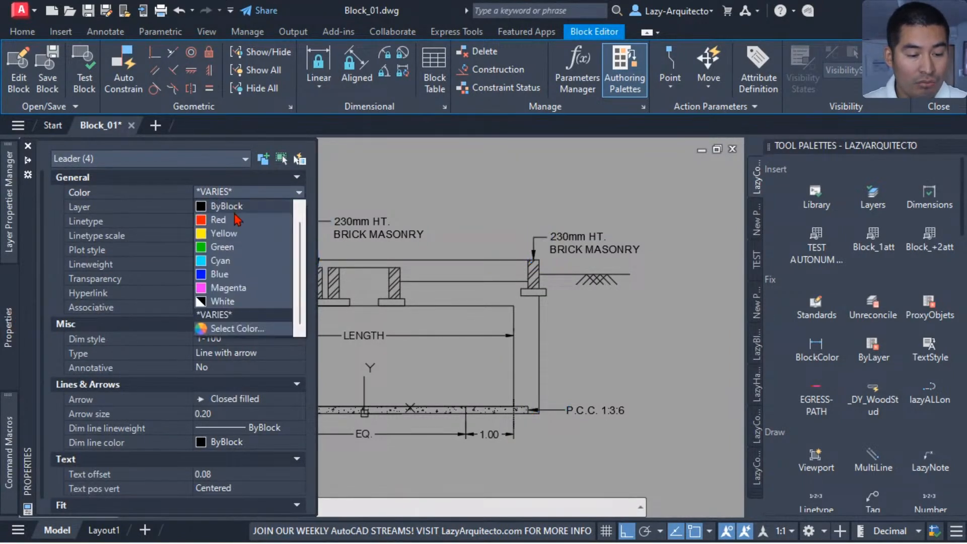
pyautogui.scroll(1, 235, 216)
pyautogui.click(231, 210)
pyautogui.click(232, 211)
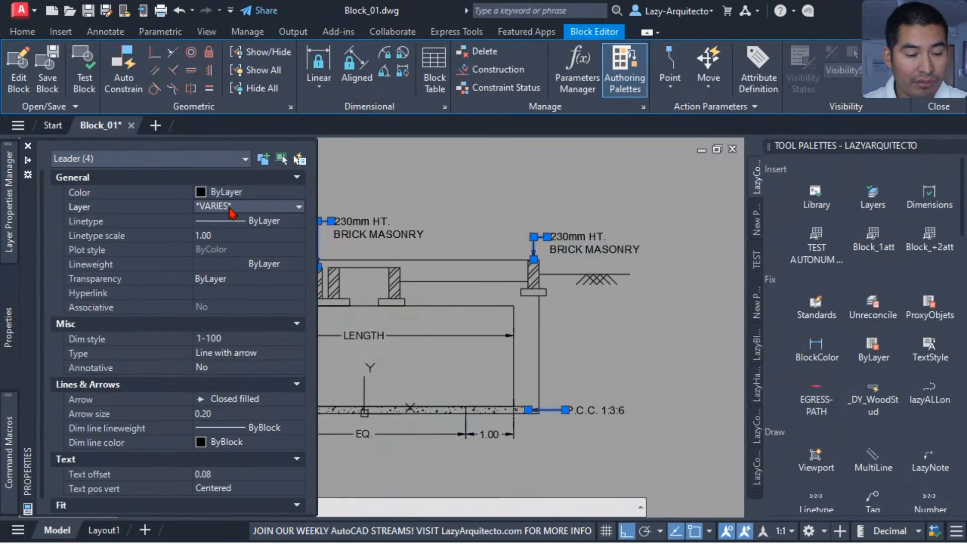
pyautogui.click(232, 210)
pyautogui.click(236, 221)
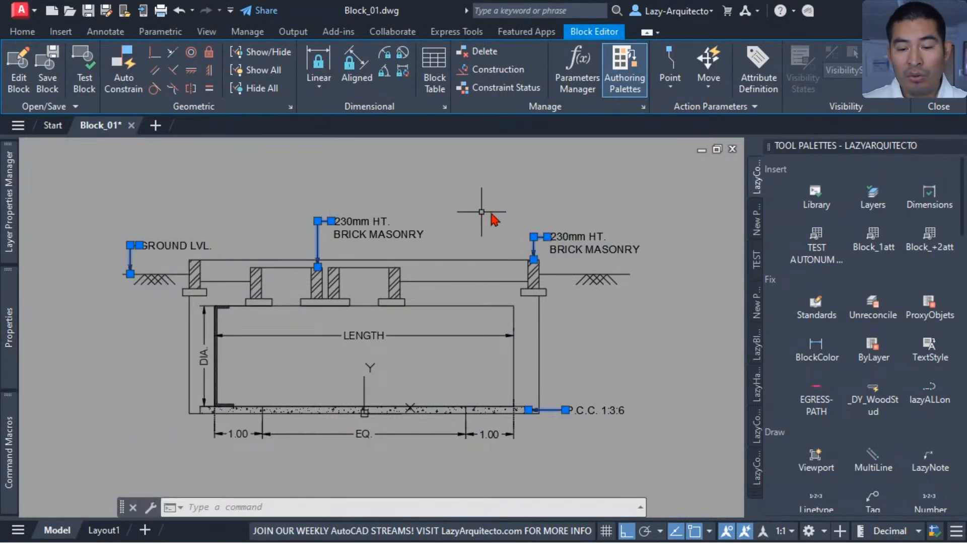
# Step: Close the Block Editor, saving the changes to Block01, and check the updated block in the drawing
pyautogui.click(937, 70)
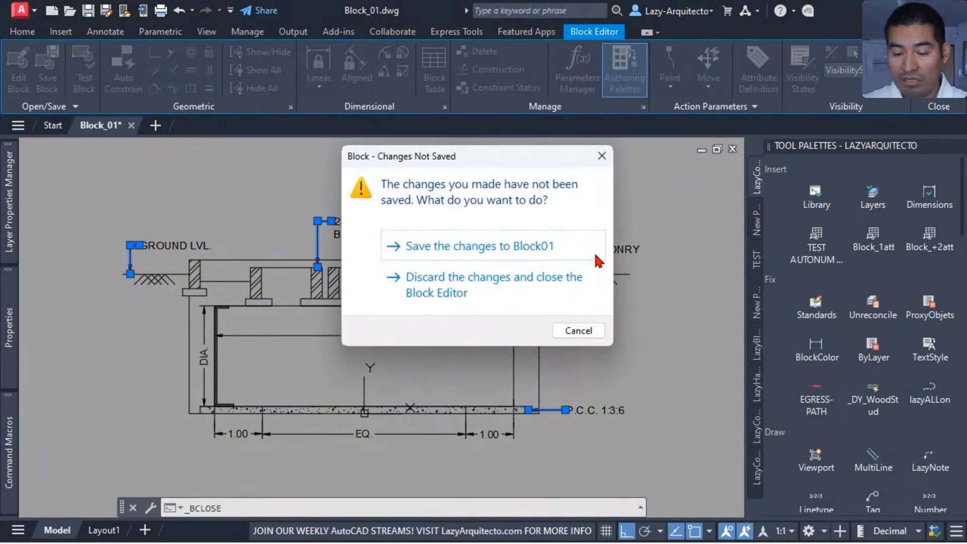
pyautogui.click(509, 247)
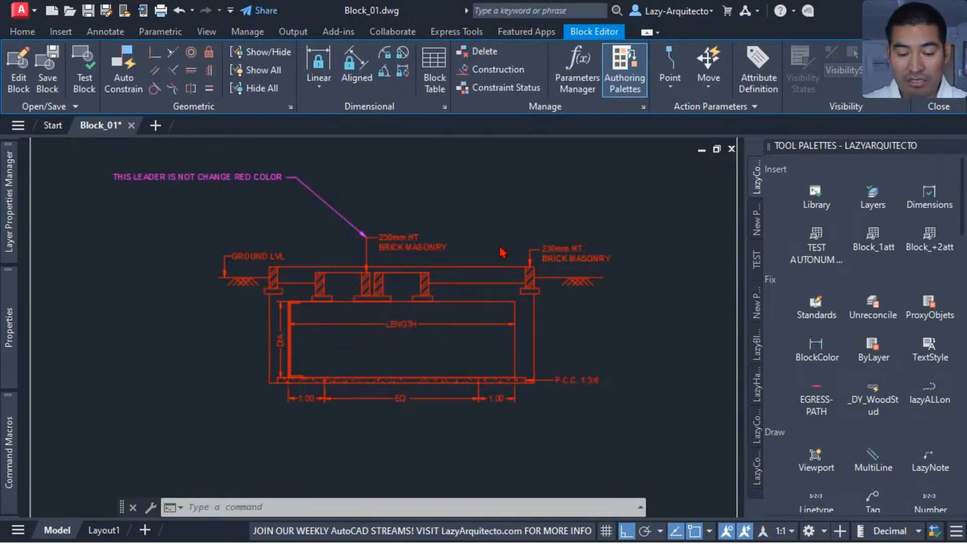
pyautogui.click(366, 260)
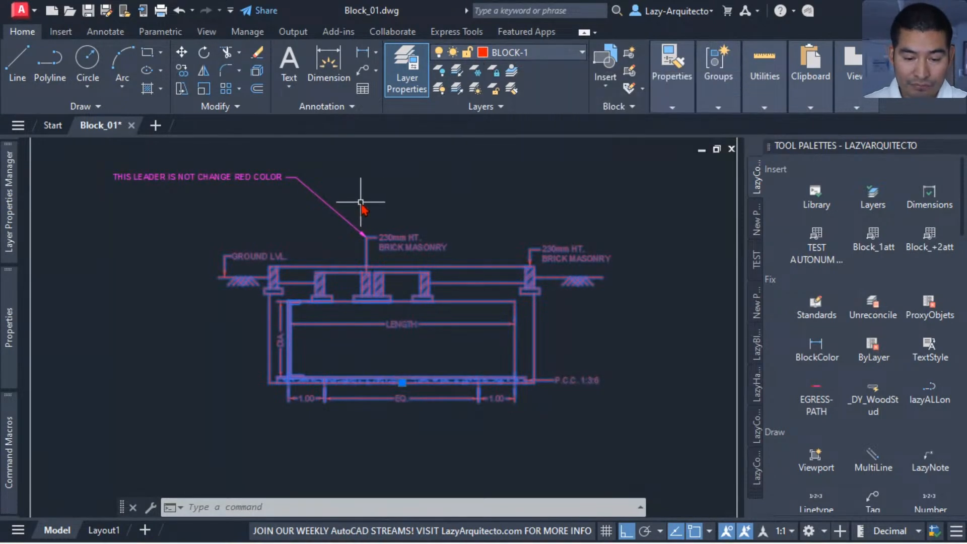
pyautogui.press('Escape')
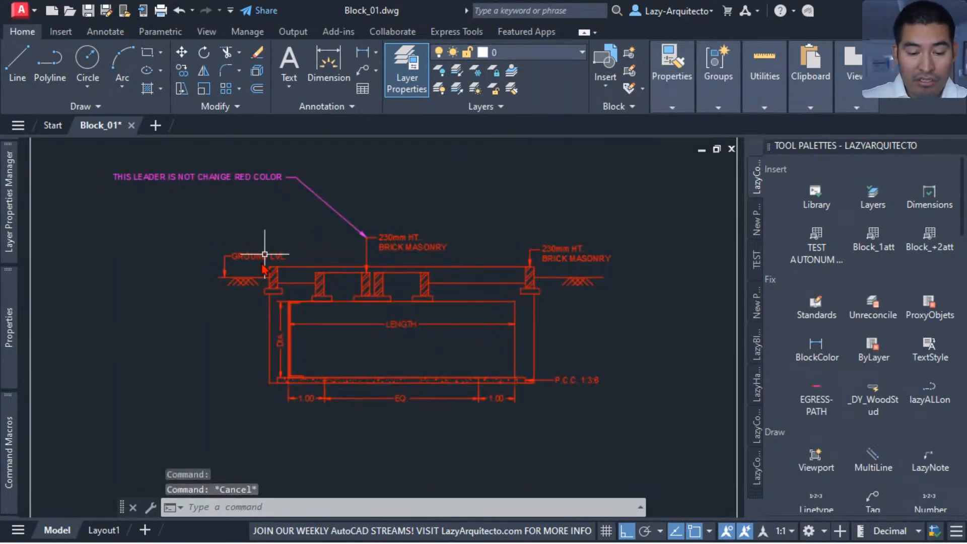
# Step: Review the corrected section drawing and the neighboring PROBLEM - 01 frame about multileader property matching
pyautogui.scroll(-3, 232, 291)
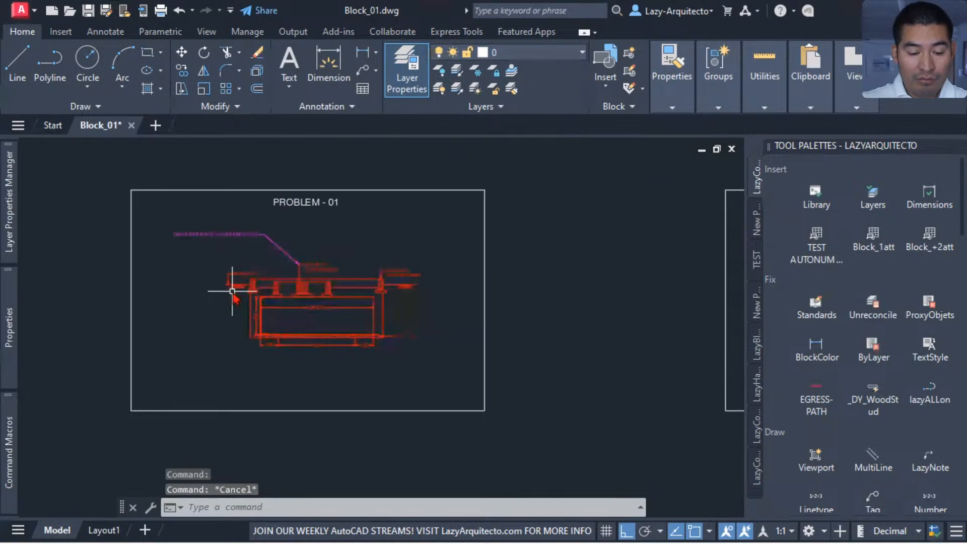
pyautogui.scroll(3, 257, 292)
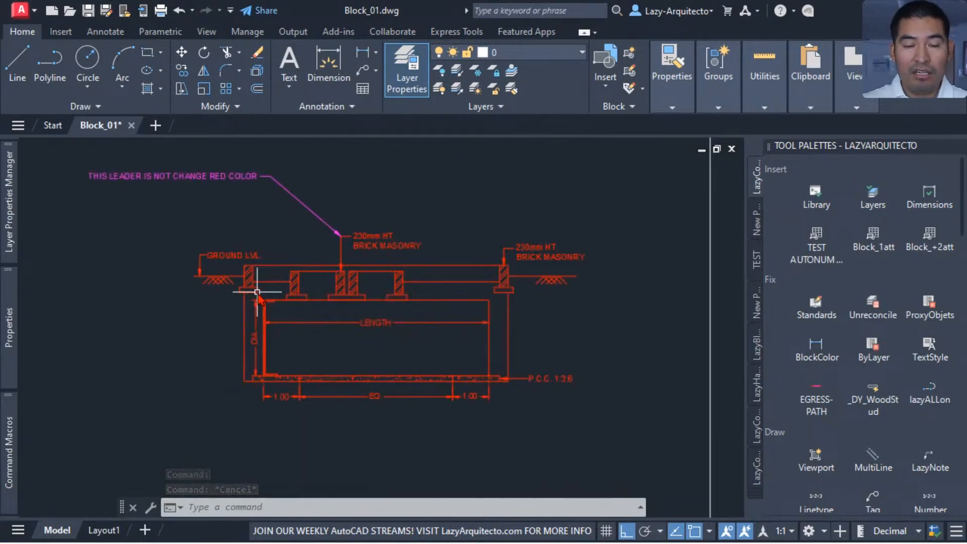
pyautogui.scroll(-3, 257, 292)
pyautogui.moveTo(472, 344); pyautogui.dragTo(326, 336, button='middle')
pyautogui.moveTo(462, 321); pyautogui.dragTo(391, 310, button='middle')
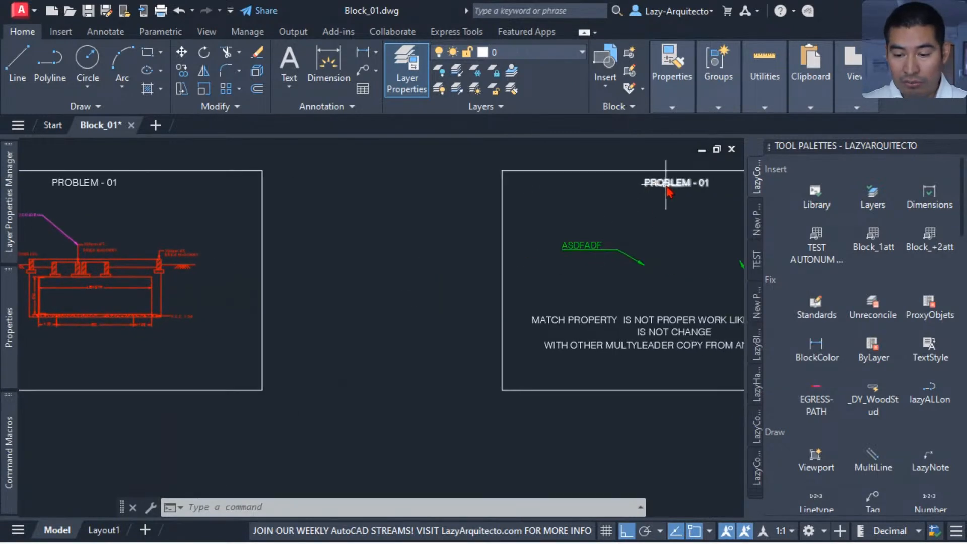
pyautogui.moveTo(527, 254); pyautogui.dragTo(480, 249, button='middle')
pyautogui.scroll(-2, 481, 249)
pyautogui.scroll(4, 222, 251)
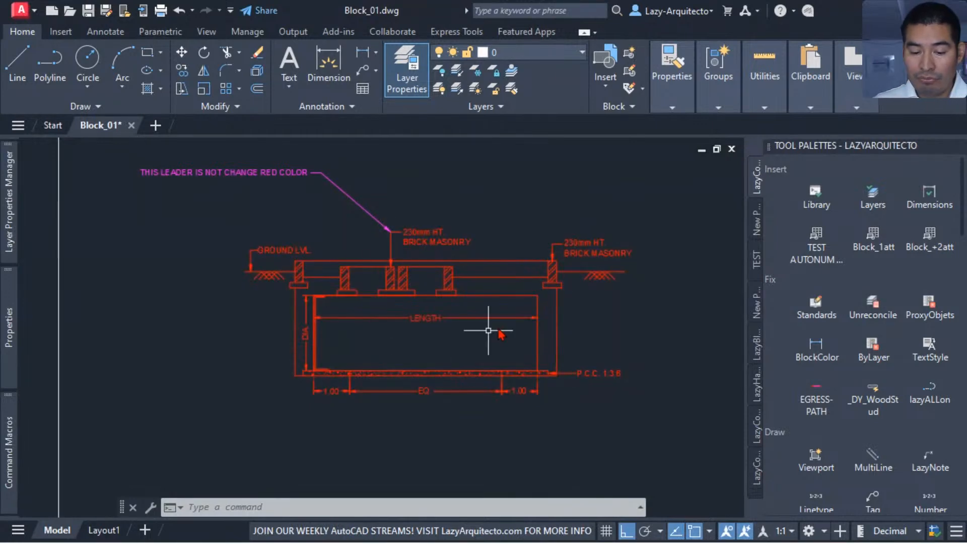
pyautogui.moveTo(483, 190); pyautogui.dragTo(444, 210, button='middle')
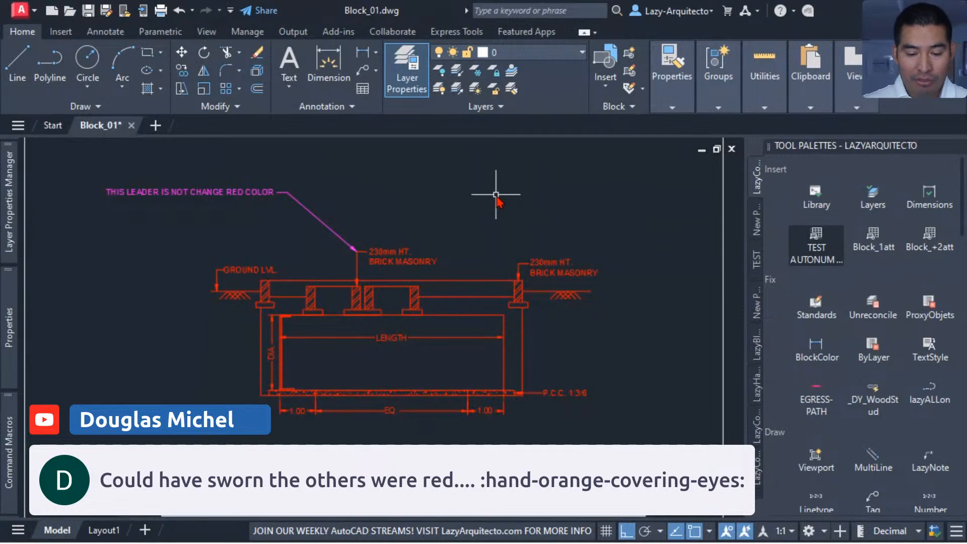
# Step: Check the section block's layer and color properties and examine its leaders up close
pyautogui.click(382, 252)
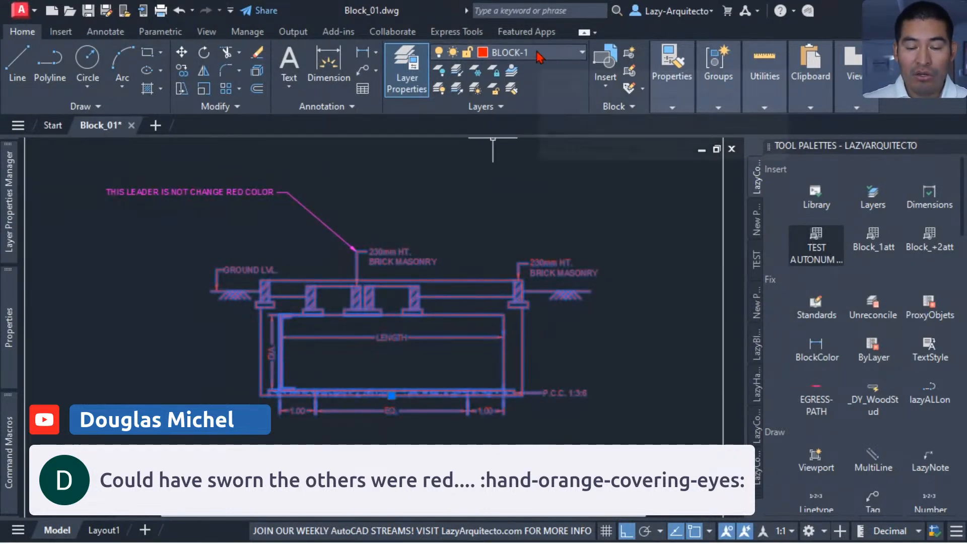
pyautogui.moveTo(9, 325)
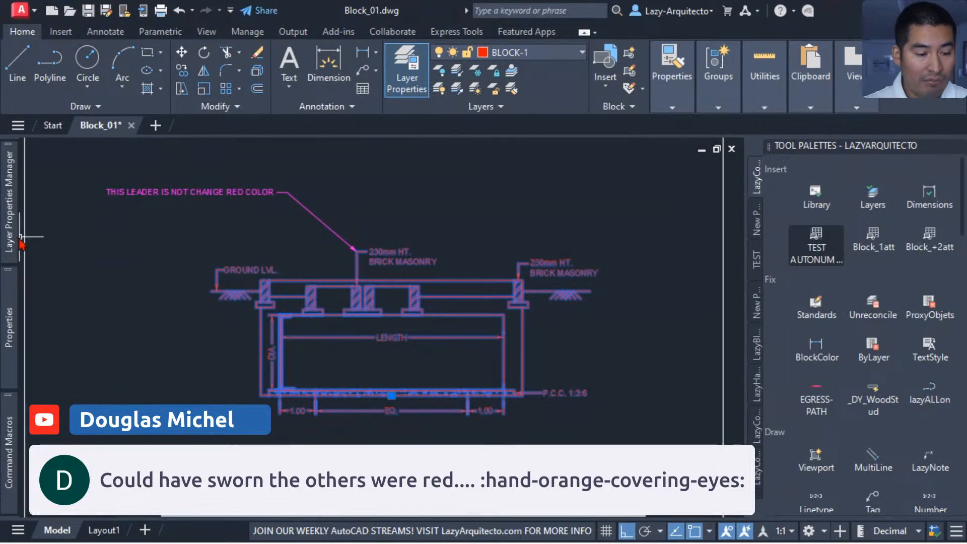
pyautogui.moveTo(17, 242)
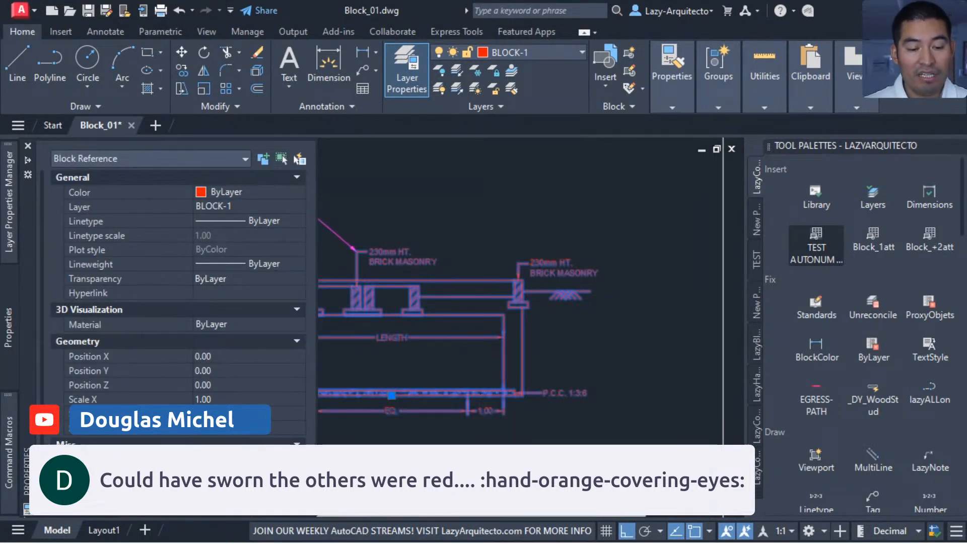
pyautogui.scroll(2, 358, 269)
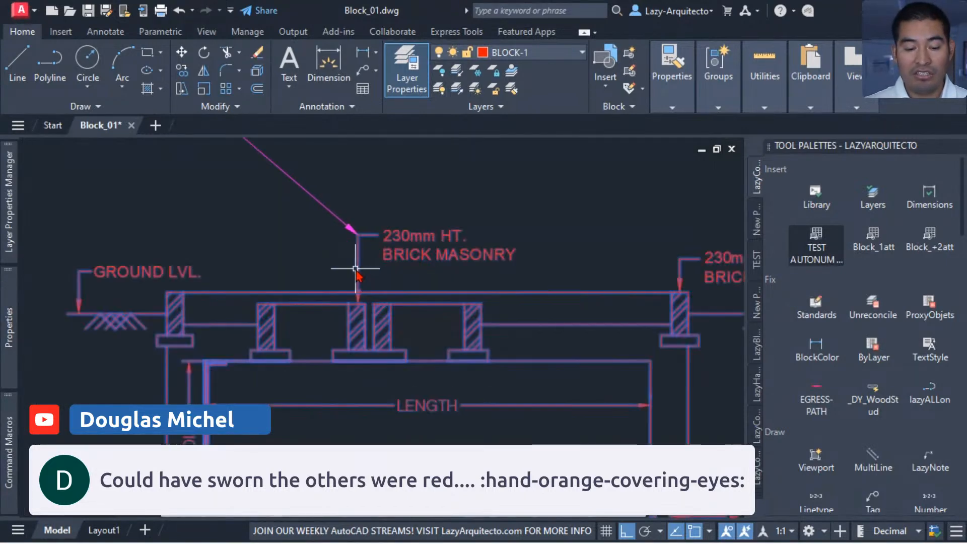
pyautogui.scroll(3, 355, 269)
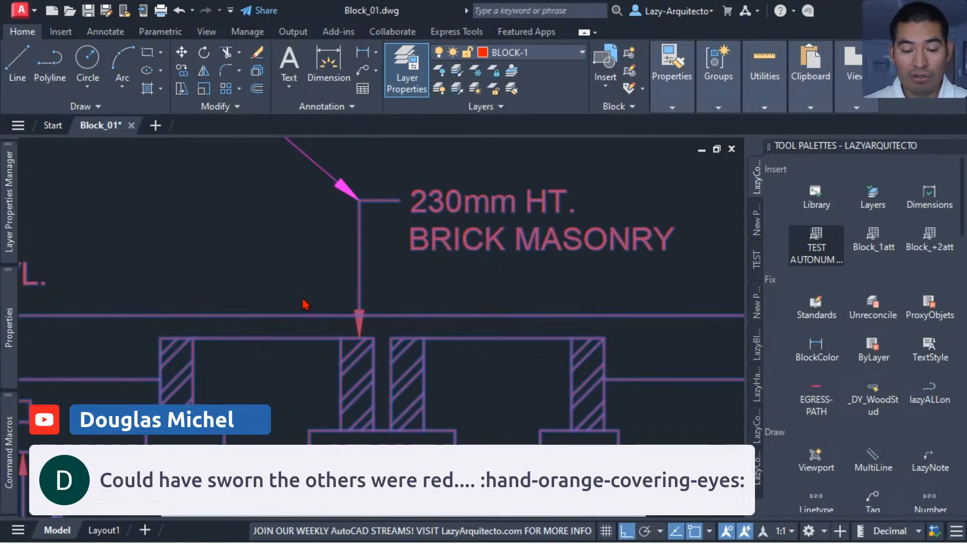
pyautogui.scroll(-6, 303, 304)
pyautogui.press('Escape')
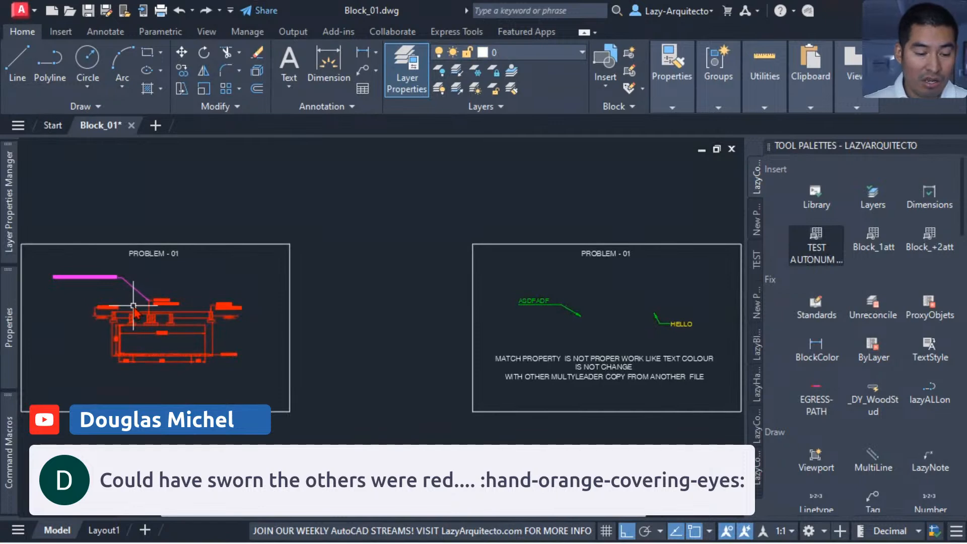
pyautogui.scroll(8, 133, 305)
pyautogui.scroll(-3, 383, 319)
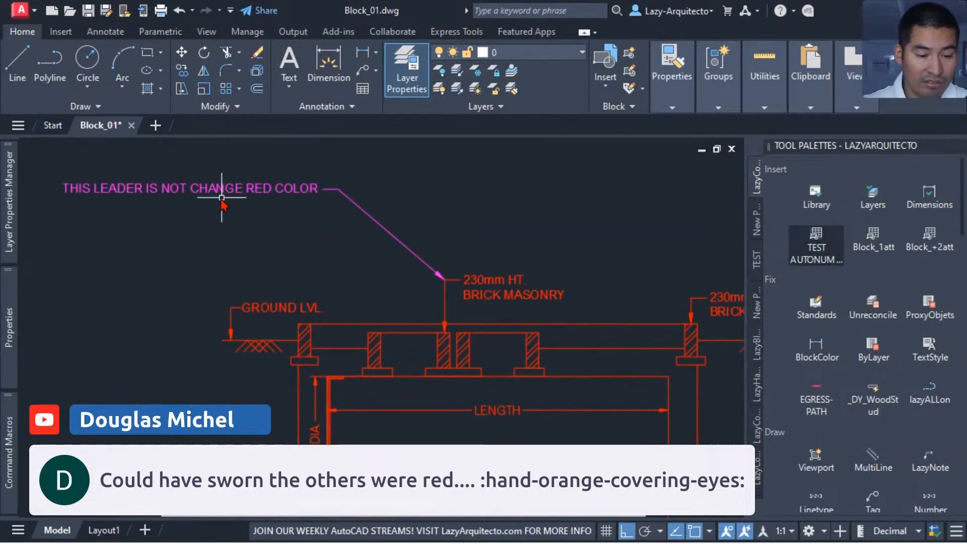
# Step: Try to match the properties of the ASDFADF multileader onto the HELLO multileader in the neighboring PROBLEM - 01 frame
pyautogui.scroll(-5, 222, 197)
pyautogui.moveTo(494, 233); pyautogui.dragTo(297, 265, button='middle')
pyautogui.moveTo(457, 527)
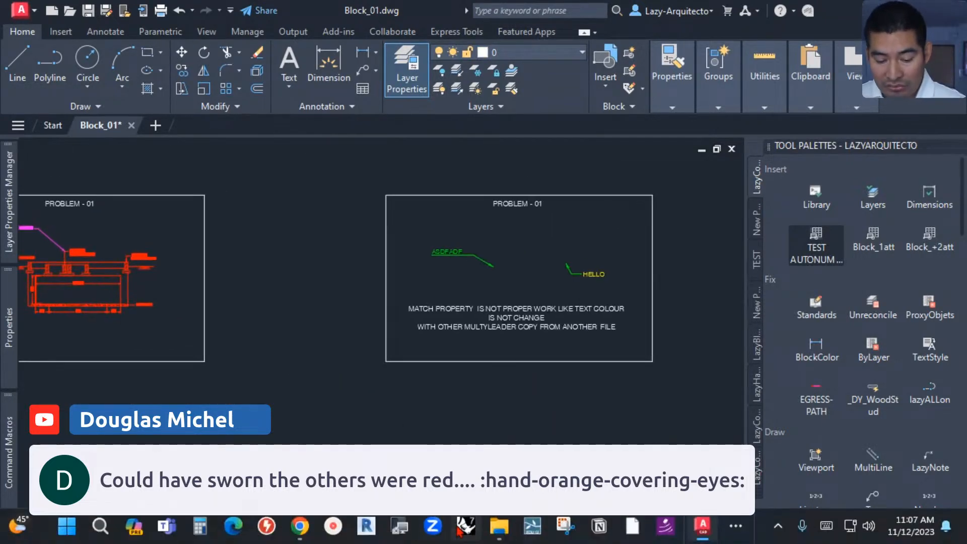
pyautogui.scroll(4, 528, 277)
pyautogui.moveTo(528, 270)
pyautogui.mouseDown(button='middle')
pyautogui.moveTo(385, 302)
pyautogui.moveTo(415, 312)
pyautogui.moveTo(436, 306)
pyautogui.moveTo(394, 297)
pyautogui.mouseUp(button='middle')
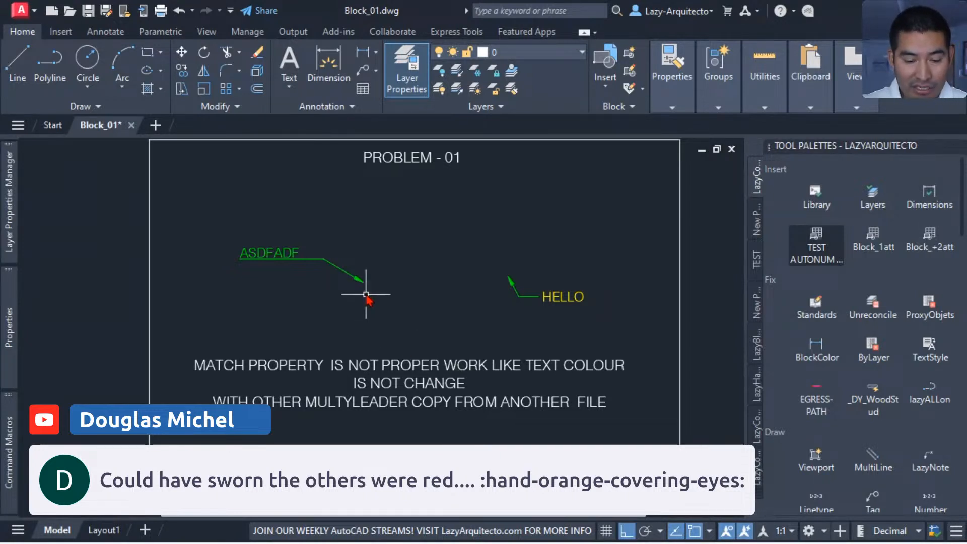
pyautogui.write('MA')
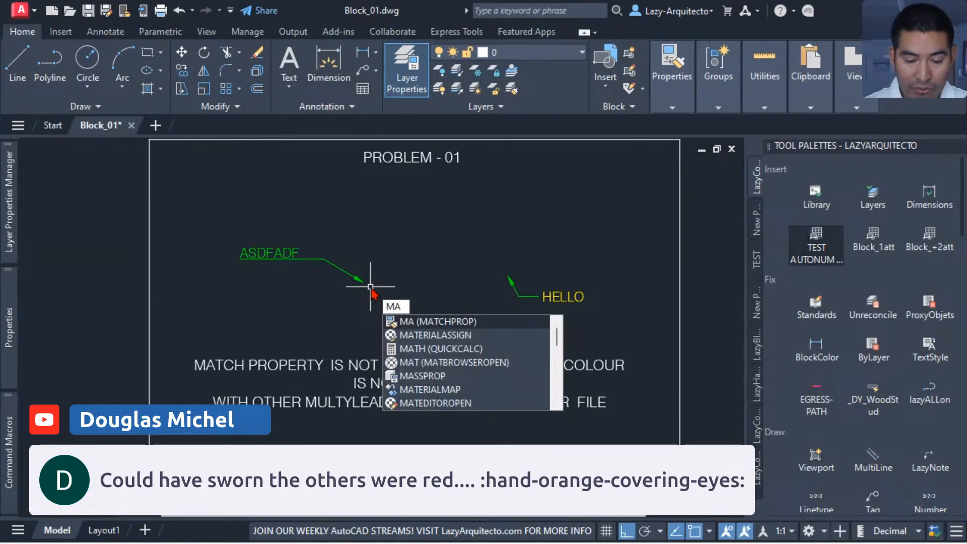
pyautogui.press('Return')
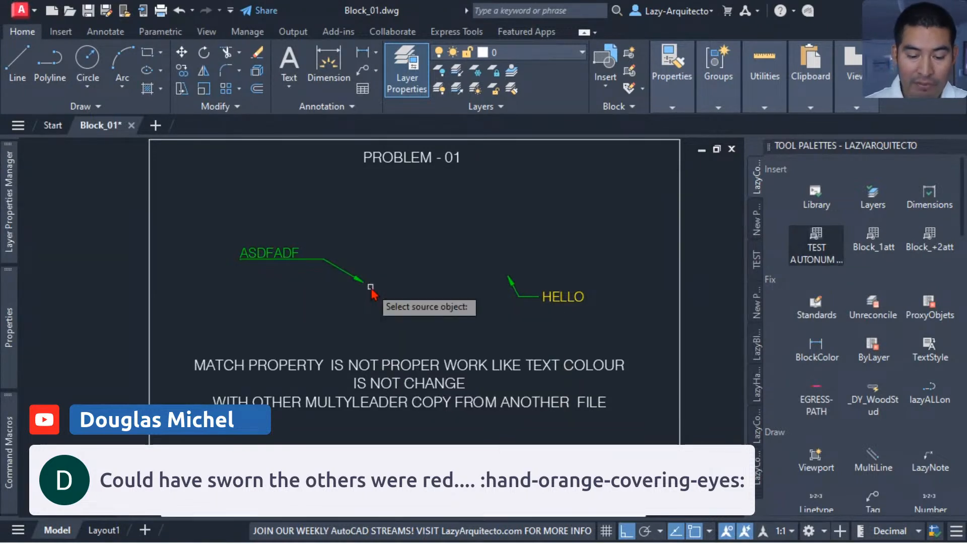
pyautogui.click(288, 253)
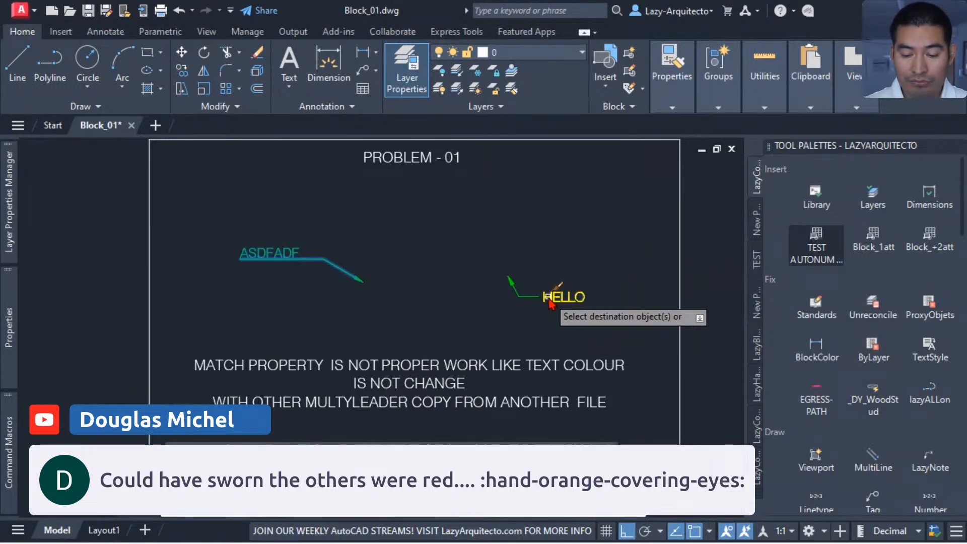
pyautogui.press('Escape')
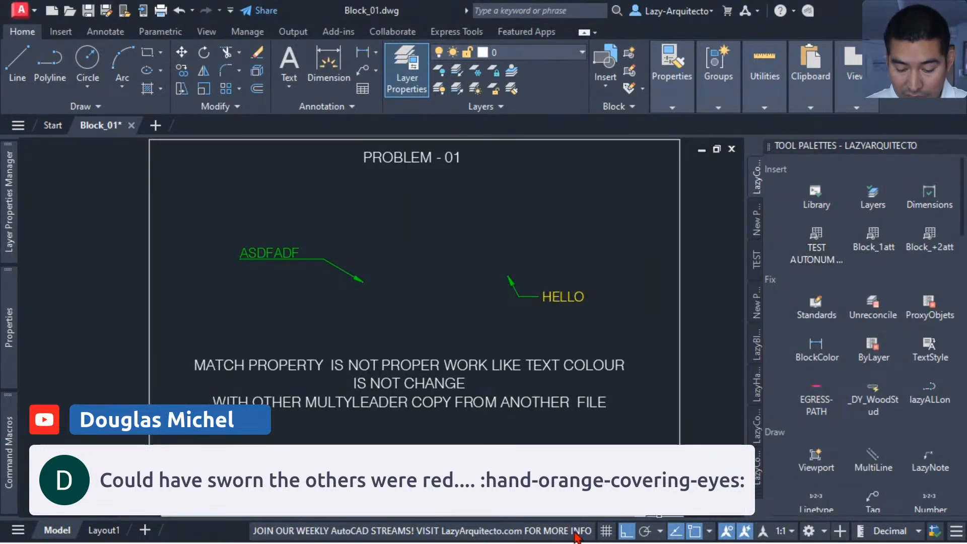
pyautogui.moveTo(575, 543)
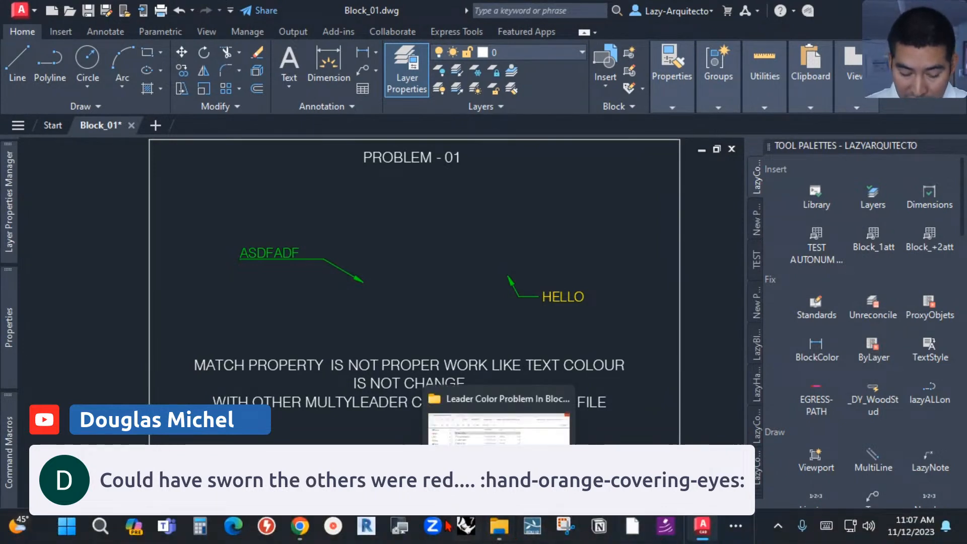
pyautogui.moveTo(300, 527)
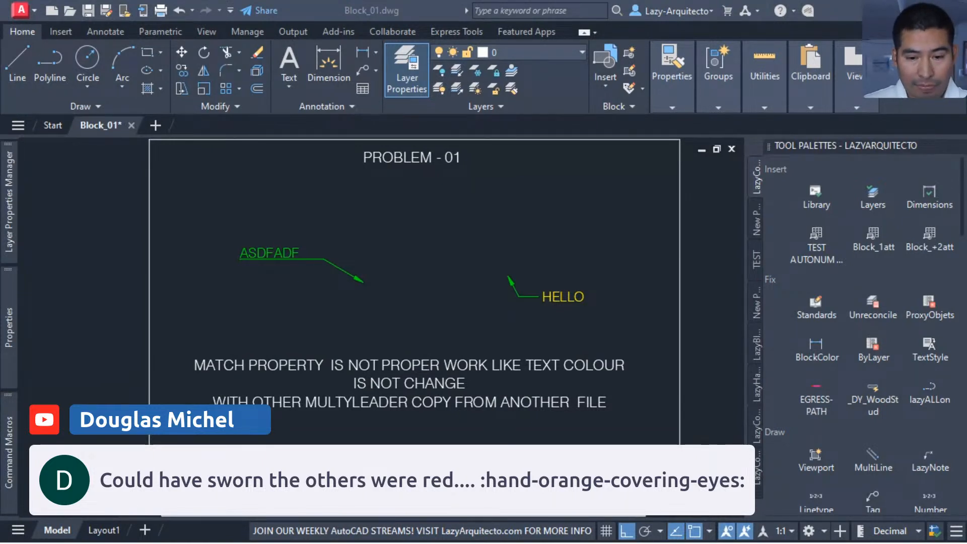
pyautogui.click(455, 252)
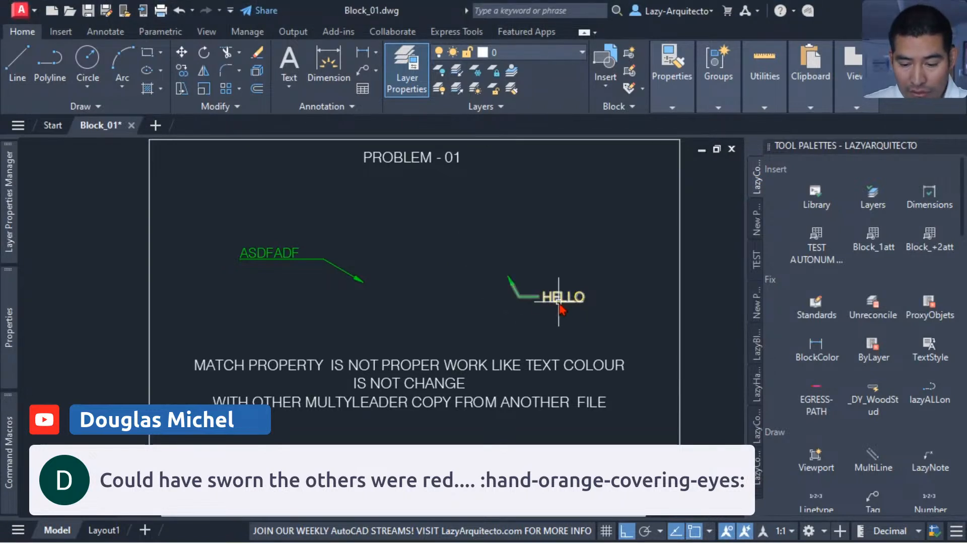
pyautogui.moveTo(558, 299)
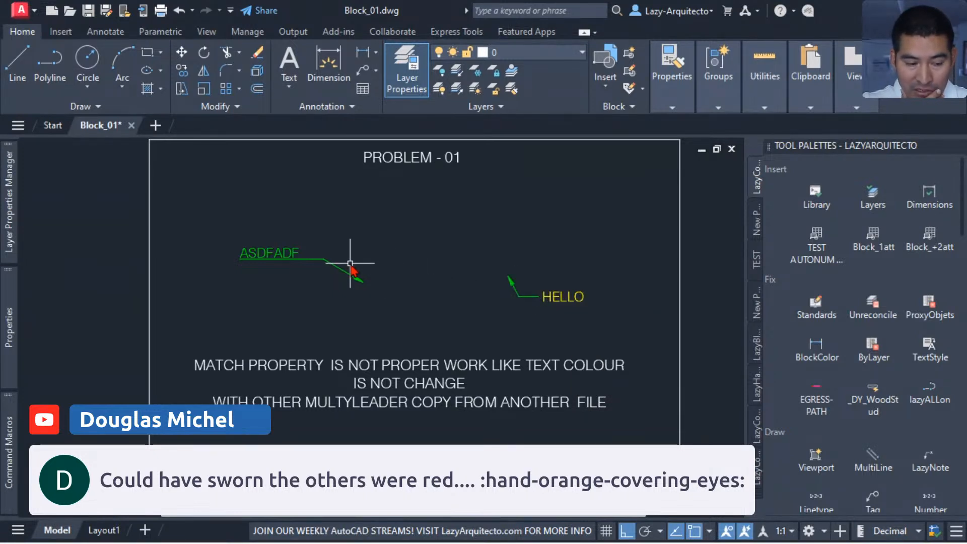
# Step: Select the ASDFADF multileader and check its general color, layer and style properties
pyautogui.click(286, 252)
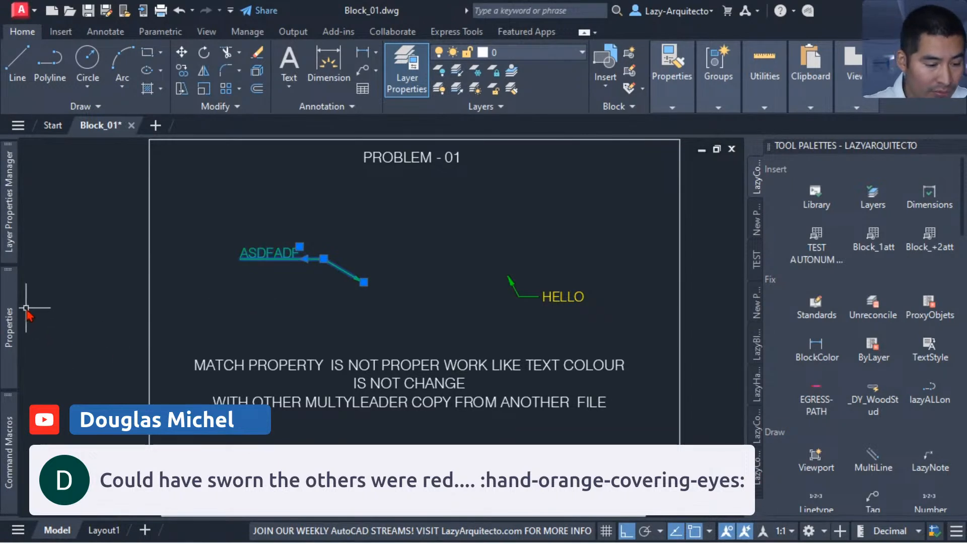
pyautogui.moveTo(19, 308)
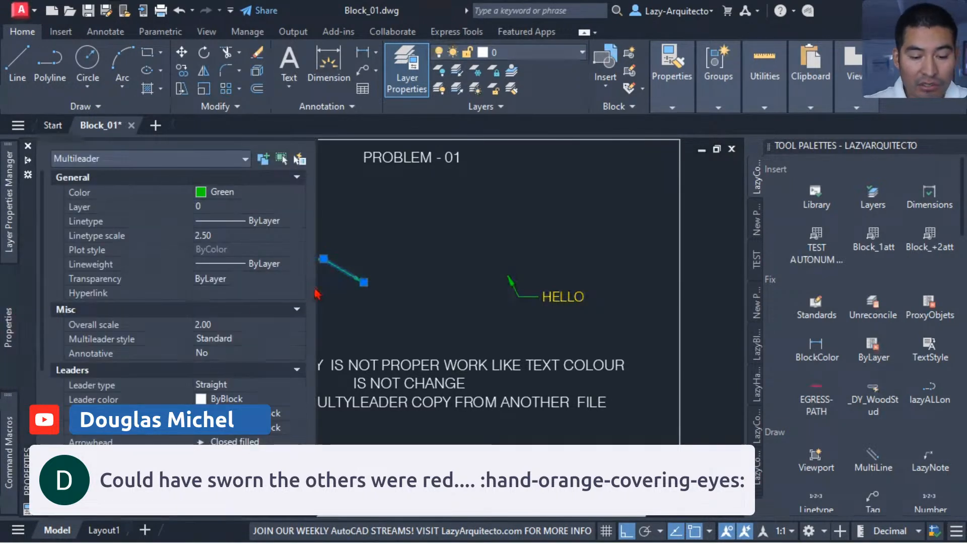
pyautogui.moveTo(353, 272); pyautogui.dragTo(428, 281, button='middle')
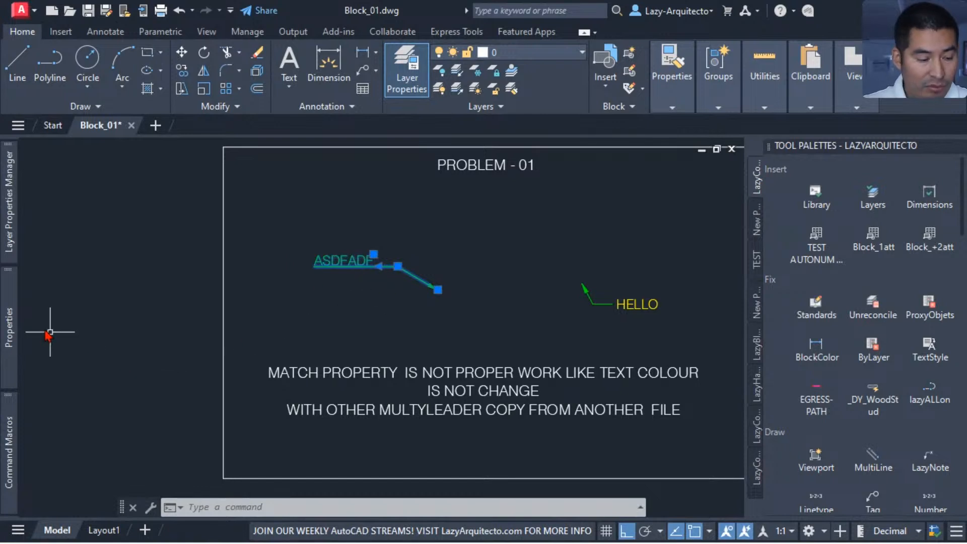
pyautogui.moveTo(7, 313)
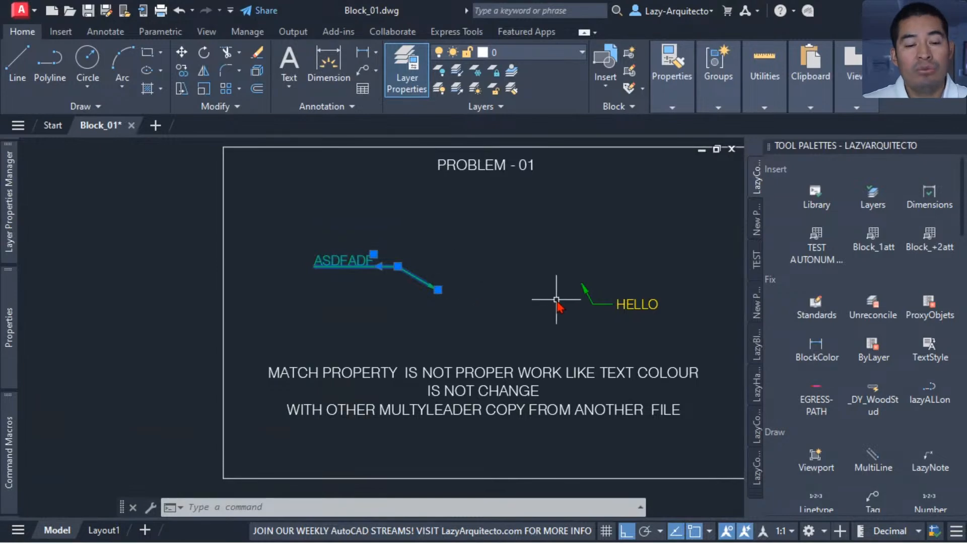
# Step: Compare the section block's 230mm HT. BRICK MASONRY leader with the ASDFADF multileader in the neighboring frame
pyautogui.scroll(-5, 561, 291)
pyautogui.scroll(6, 304, 270)
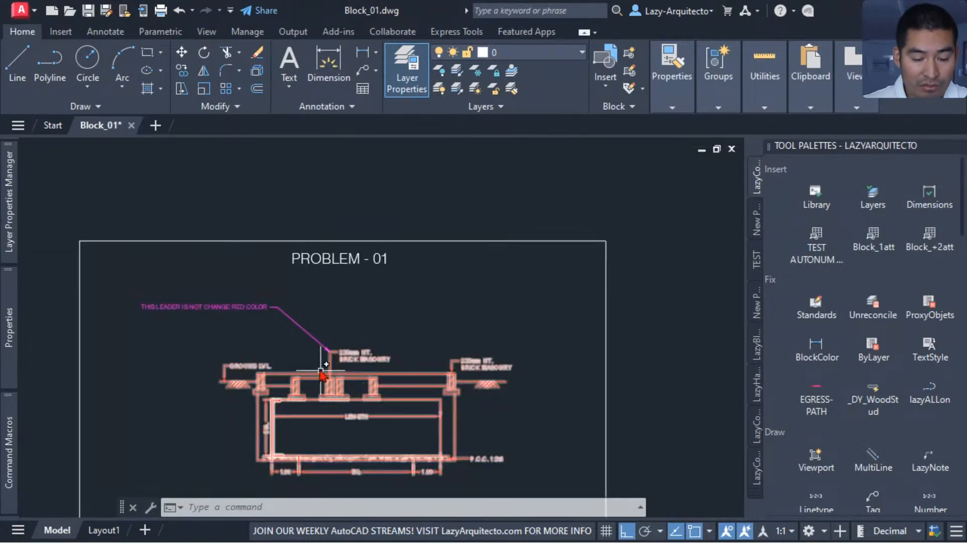
pyautogui.scroll(5, 327, 362)
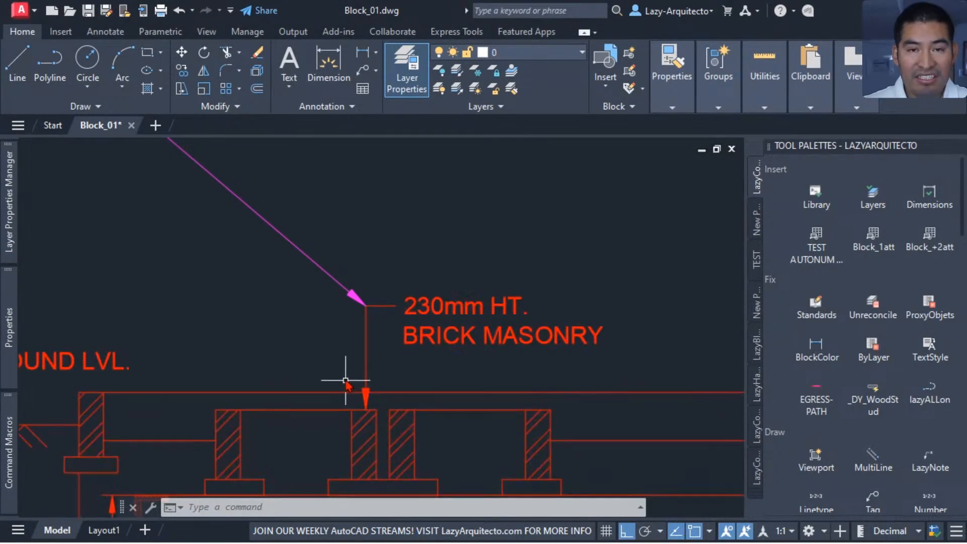
pyautogui.scroll(-3, 297, 347)
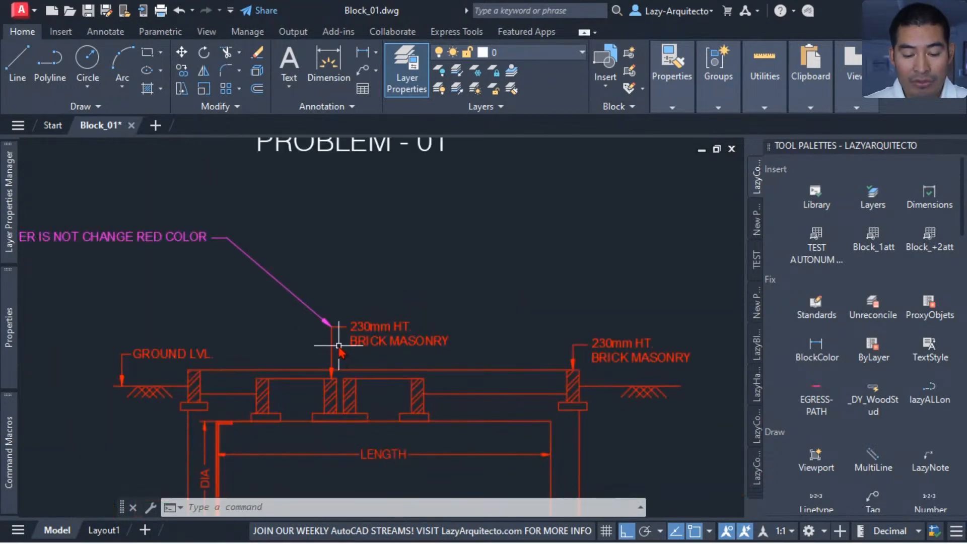
pyautogui.scroll(3, 328, 330)
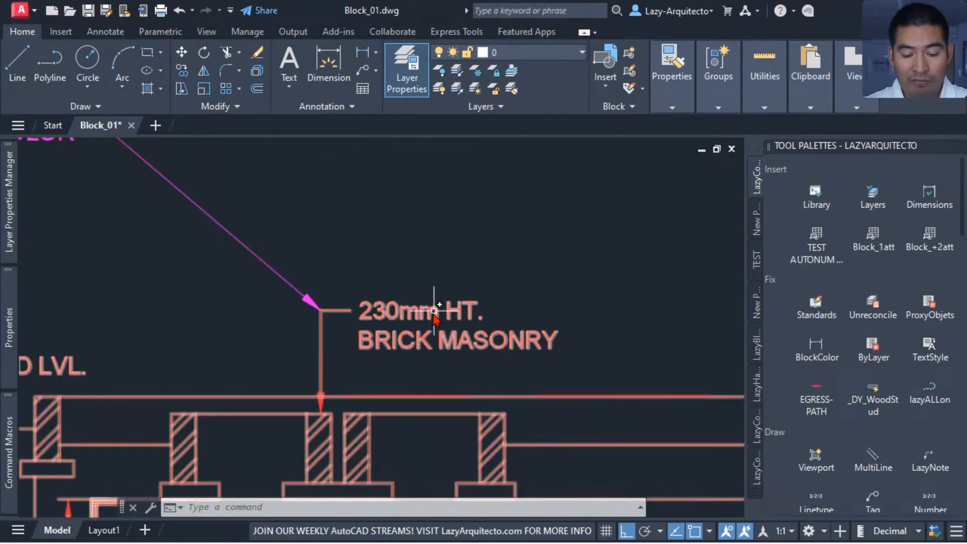
pyautogui.scroll(-10, 231, 317)
pyautogui.scroll(10, 425, 319)
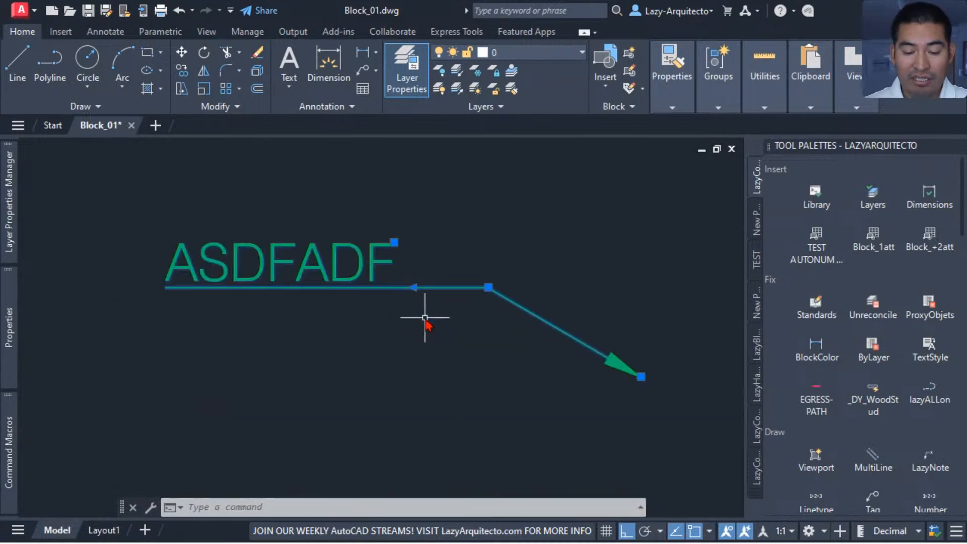
pyautogui.scroll(-3, 396, 317)
pyautogui.moveTo(379, 321); pyautogui.dragTo(301, 285, button='middle')
pyautogui.scroll(-3, 302, 285)
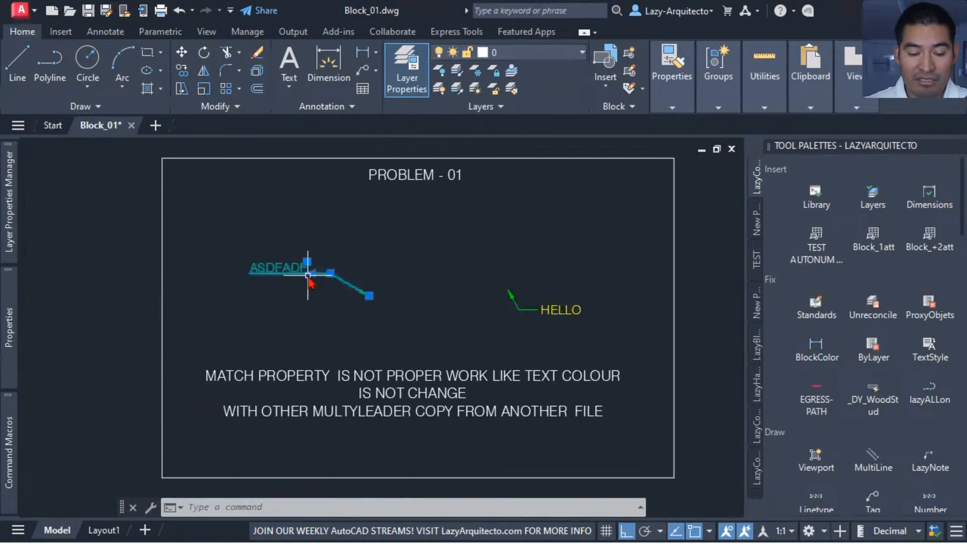
pyautogui.scroll(3, 281, 268)
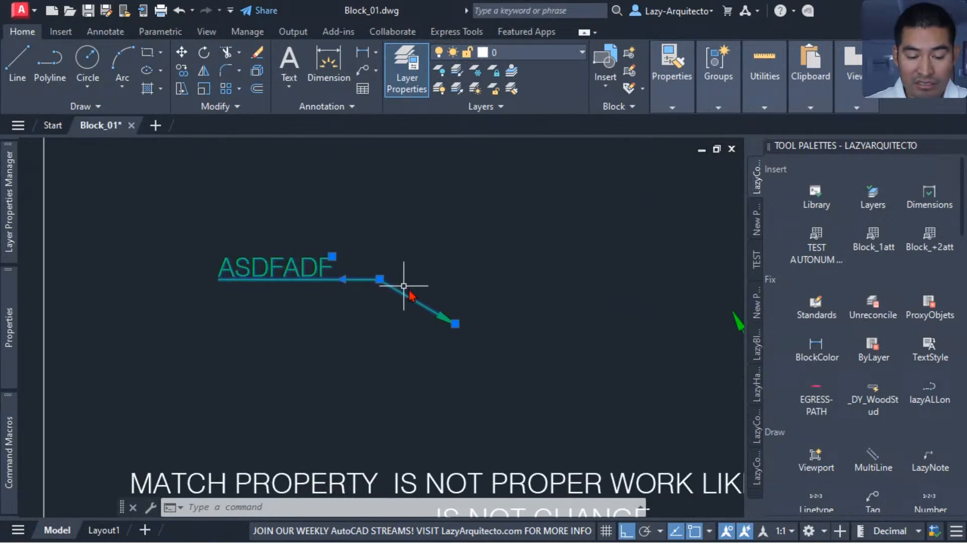
pyautogui.scroll(-3, 392, 317)
pyautogui.scroll(-3, 399, 337)
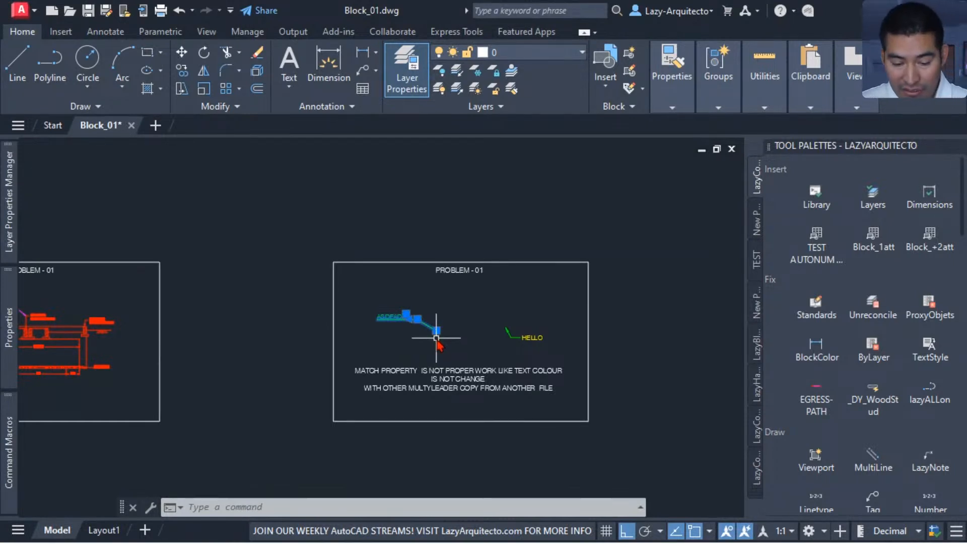
pyautogui.scroll(3, 431, 344)
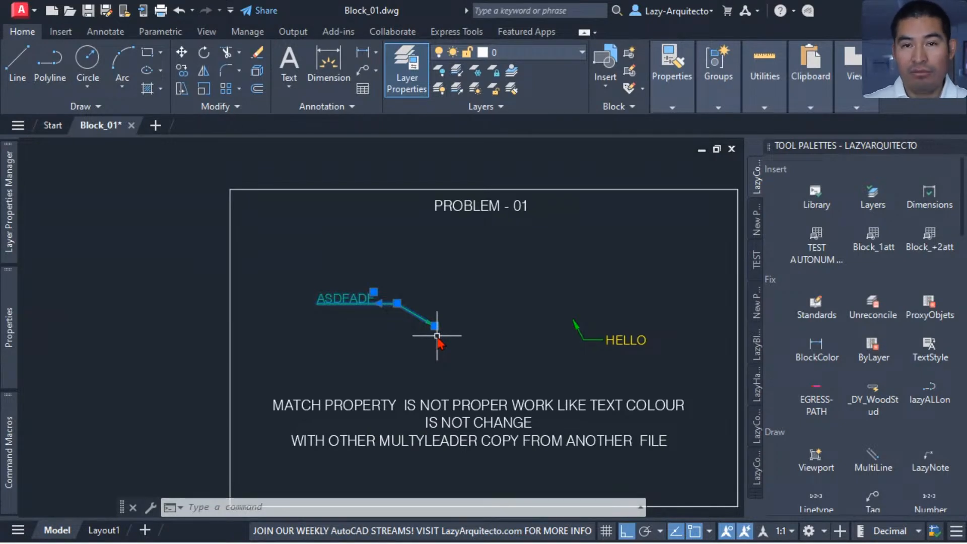
pyautogui.scroll(2, 367, 310)
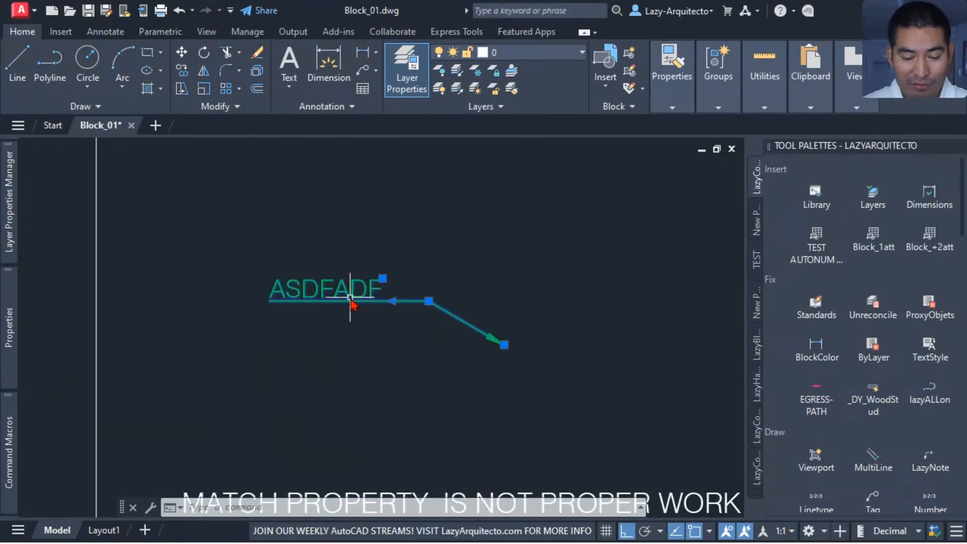
pyautogui.scroll(2, 348, 294)
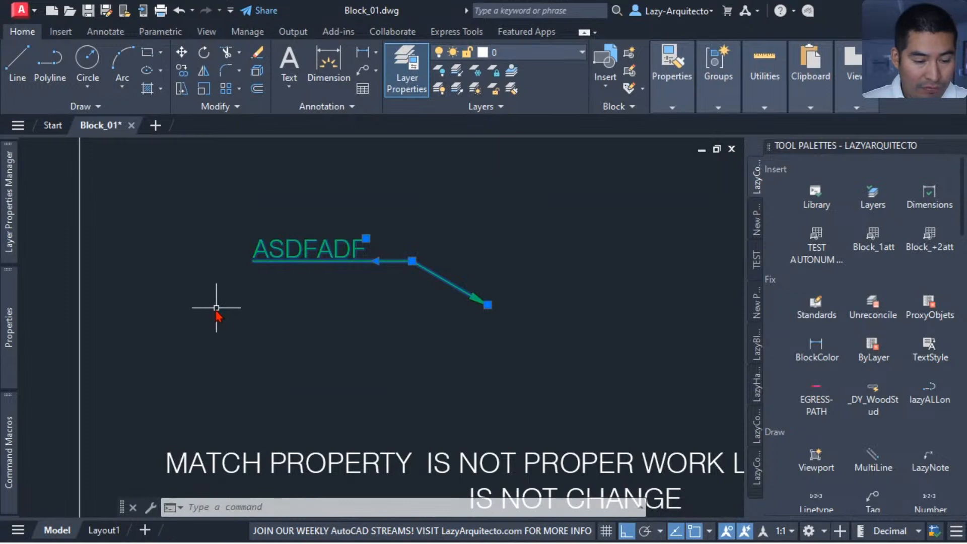
# Step: Review the ASDFADF multileader's general, leader and text properties for color settings, then clear the selection
pyautogui.scroll(-3, 222, 316)
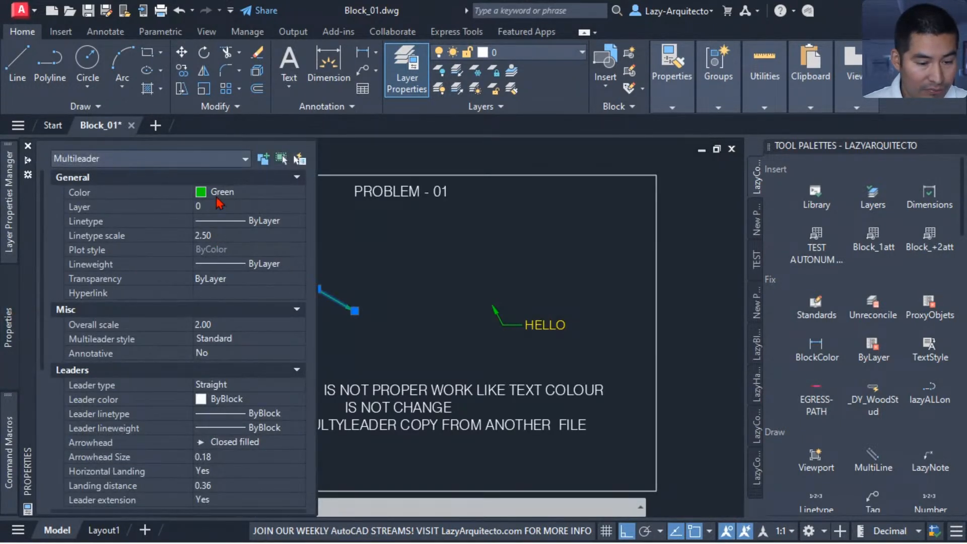
pyautogui.scroll(-2, 214, 386)
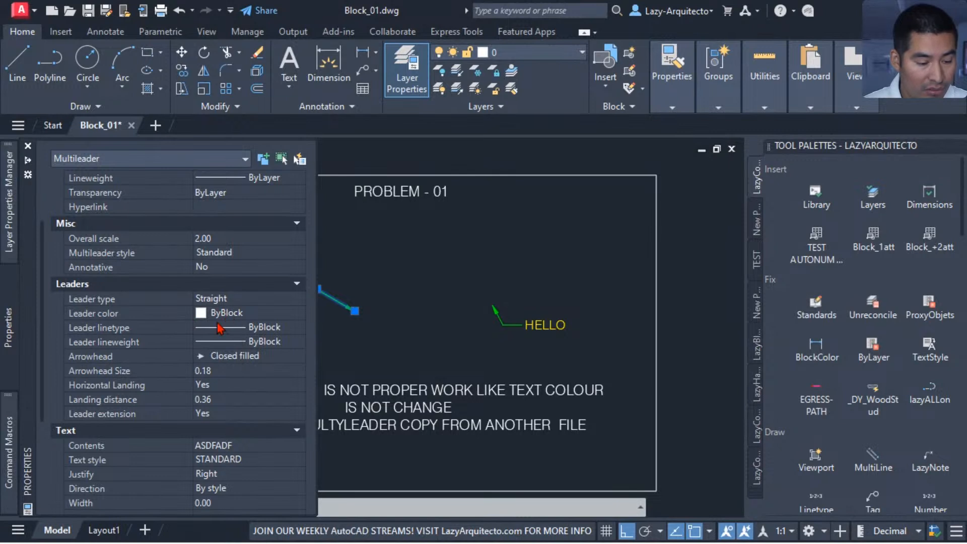
pyautogui.scroll(-2, 182, 357)
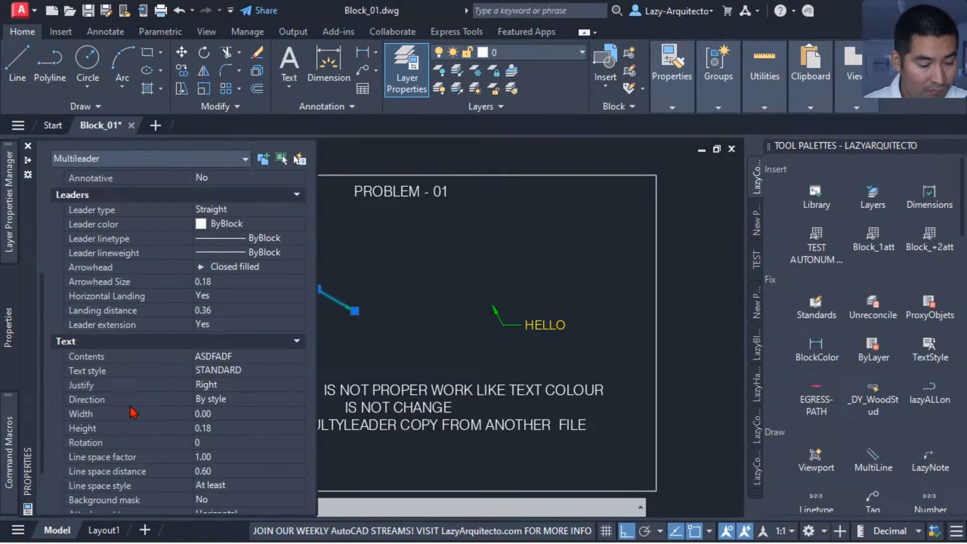
pyautogui.scroll(-2, 180, 425)
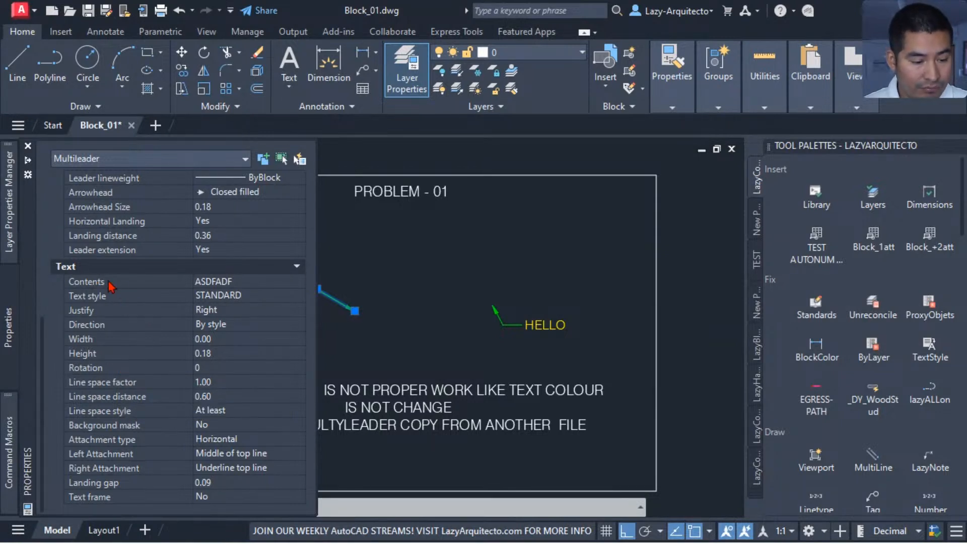
pyautogui.scroll(2, 121, 297)
pyautogui.scroll(2, 123, 302)
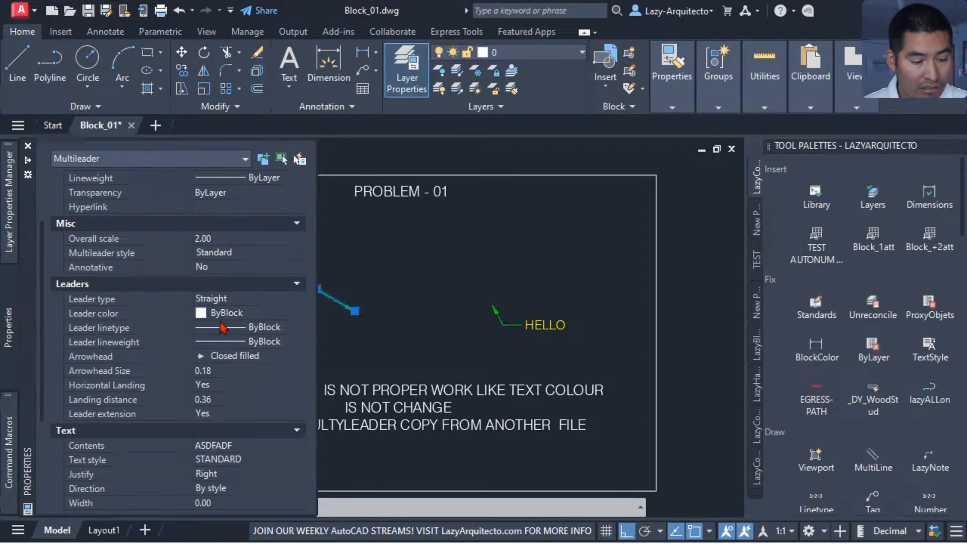
pyautogui.scroll(-2, 163, 354)
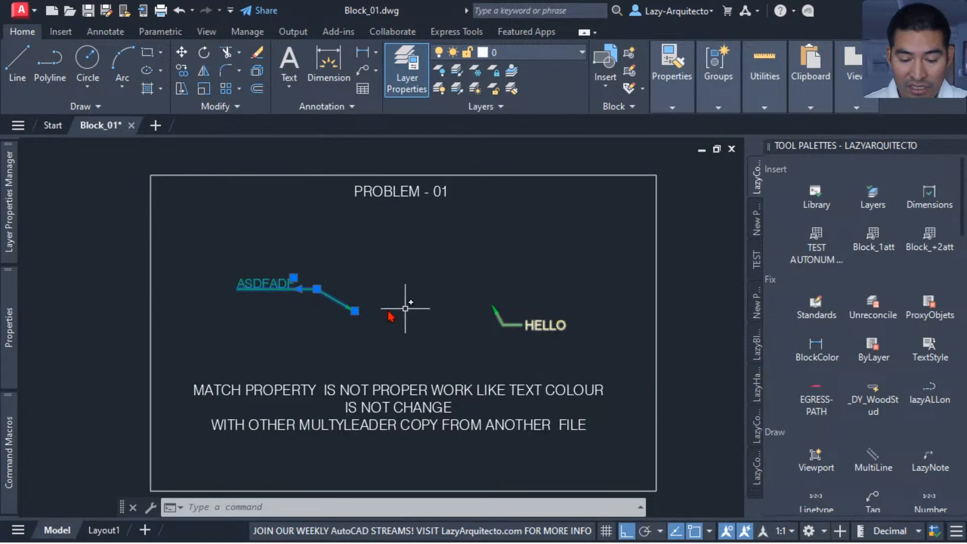
pyautogui.moveTo(9, 325)
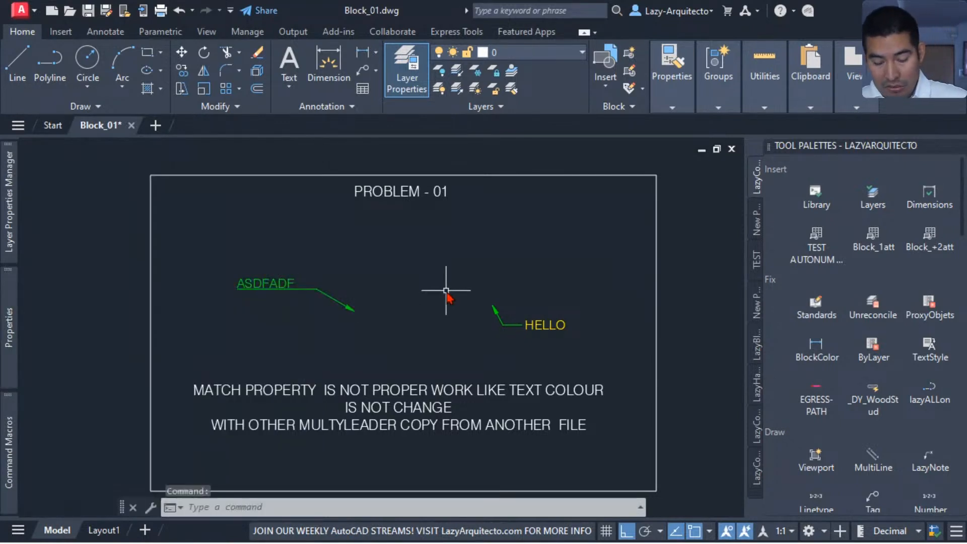
pyautogui.press('Escape')
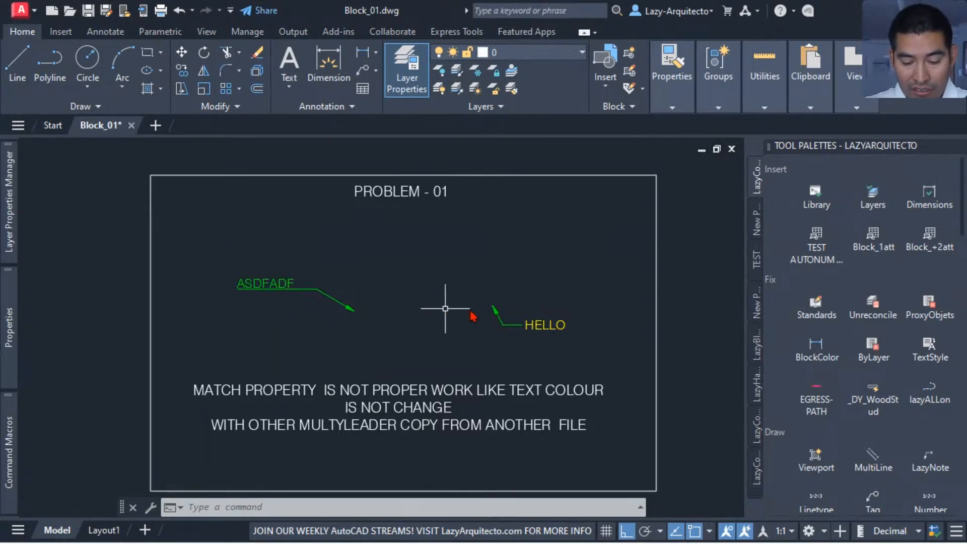
# Step: Check the text color formatting applied to the word in the HELLO multileader, then close its text editing
pyautogui.moveTo(482, 317); pyautogui.dragTo(454, 307, button='middle')
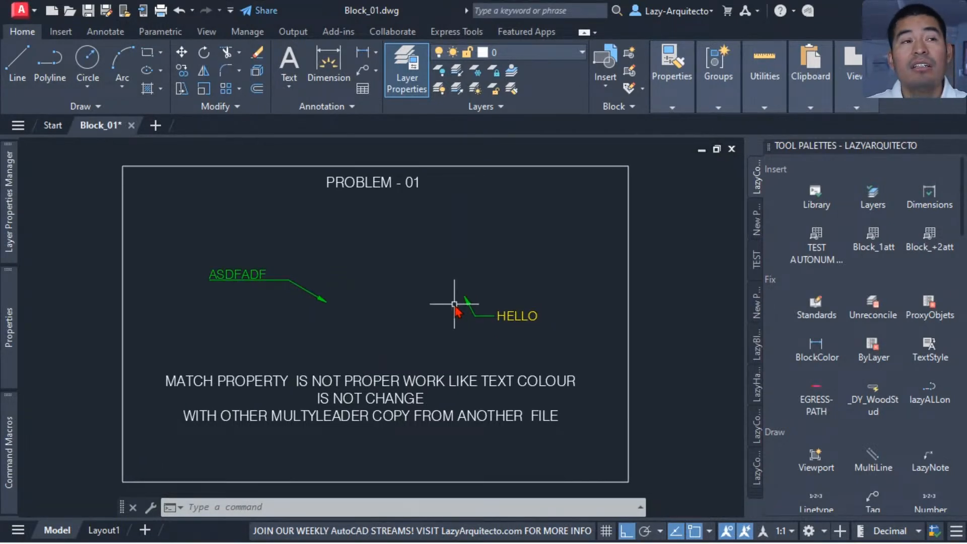
pyautogui.scroll(3, 548, 319)
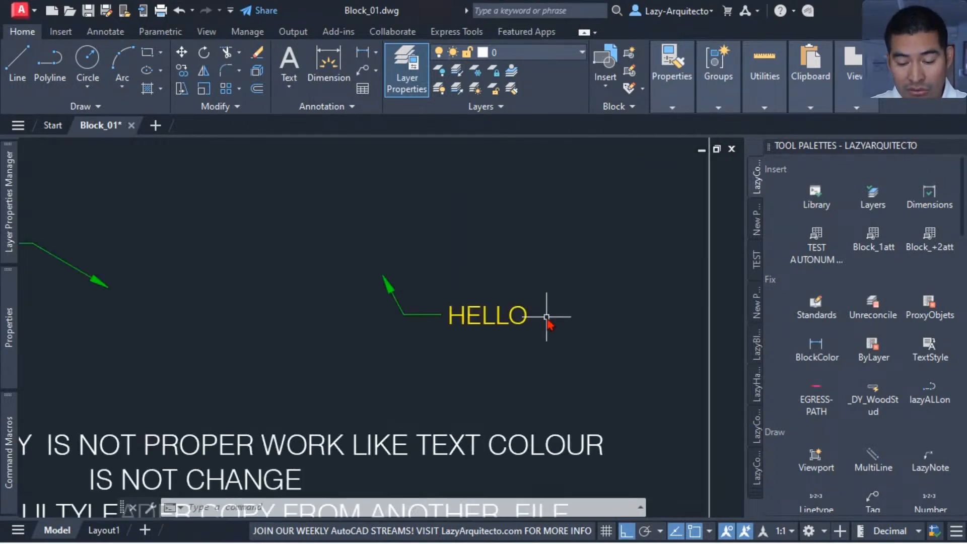
pyautogui.click(530, 316)
pyautogui.doubleClick(531, 316)
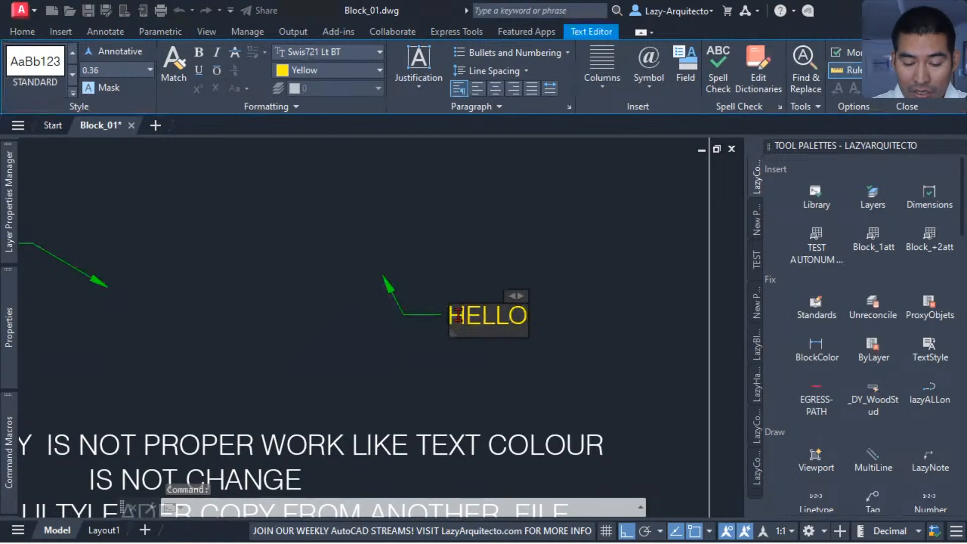
pyautogui.moveTo(455, 311); pyautogui.dragTo(527, 319)
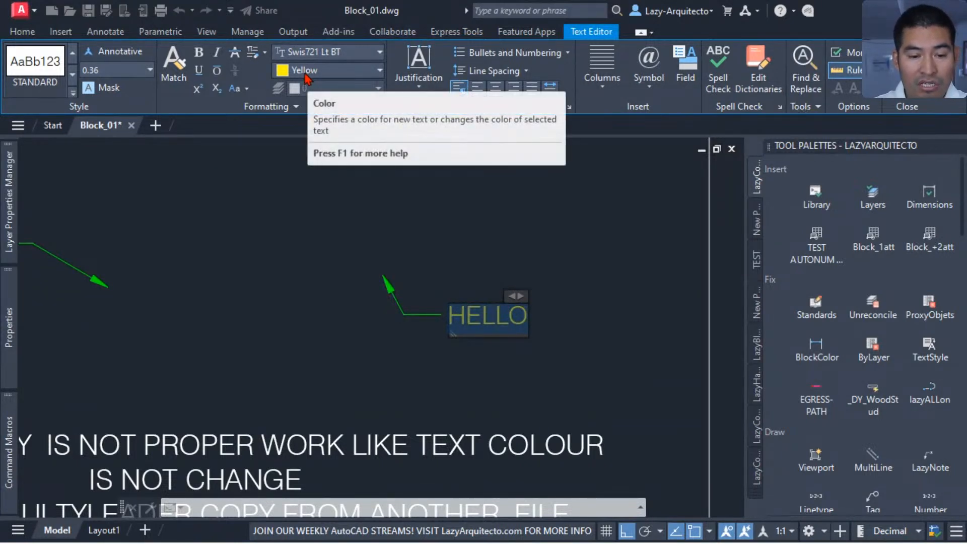
pyautogui.click(405, 218)
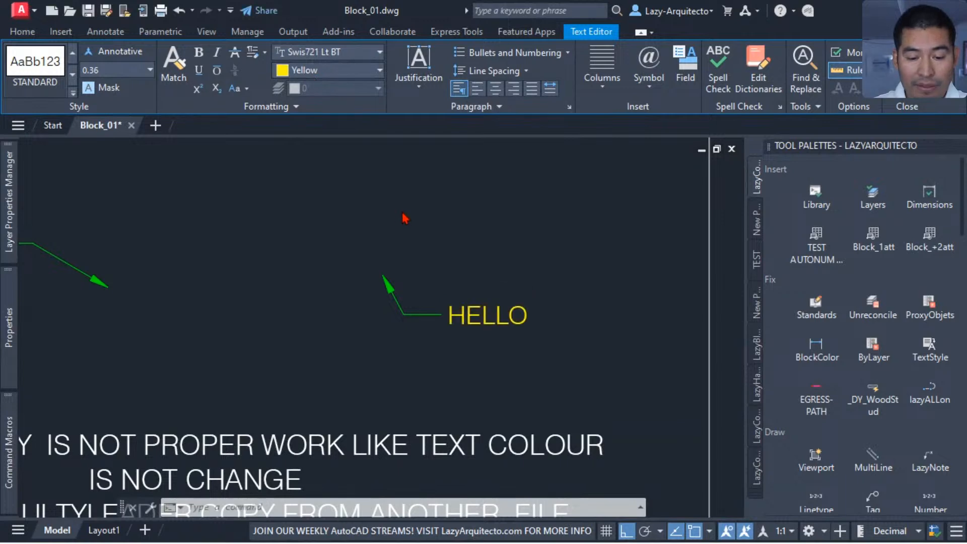
# Step: Check the text color formatting inside the ASDFADF multileader for comparison, then close its text editing
pyautogui.moveTo(226, 263); pyautogui.dragTo(472, 340, button='middle')
pyautogui.click(264, 291)
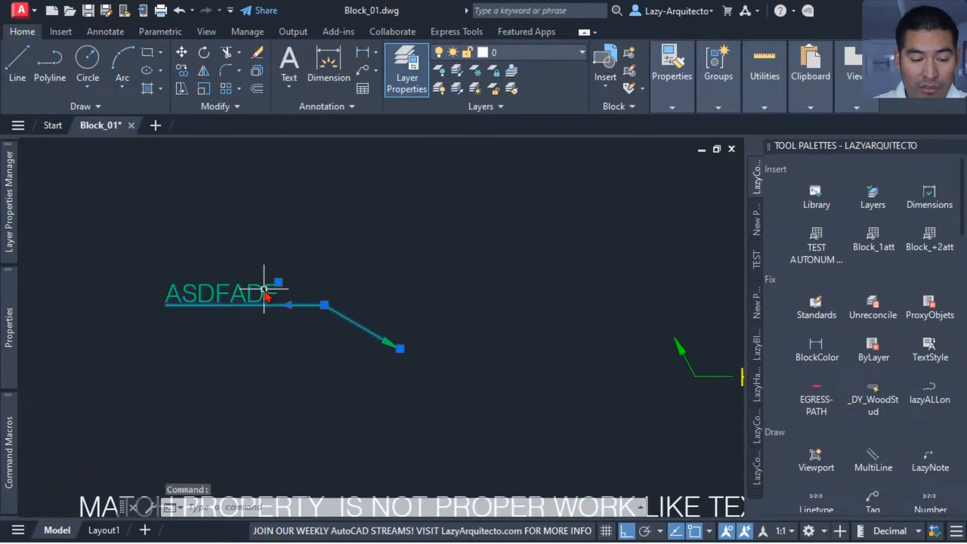
pyautogui.doubleClick(263, 292)
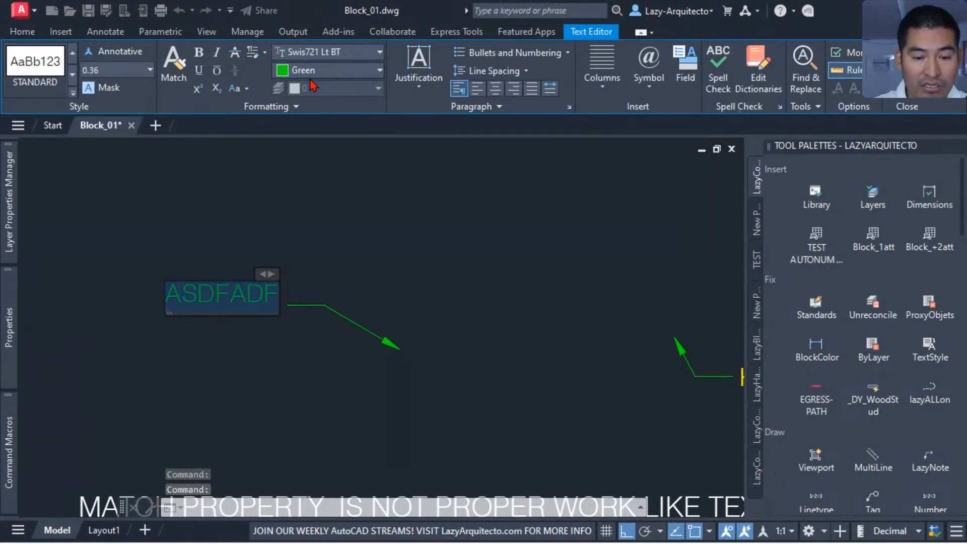
pyautogui.click(304, 240)
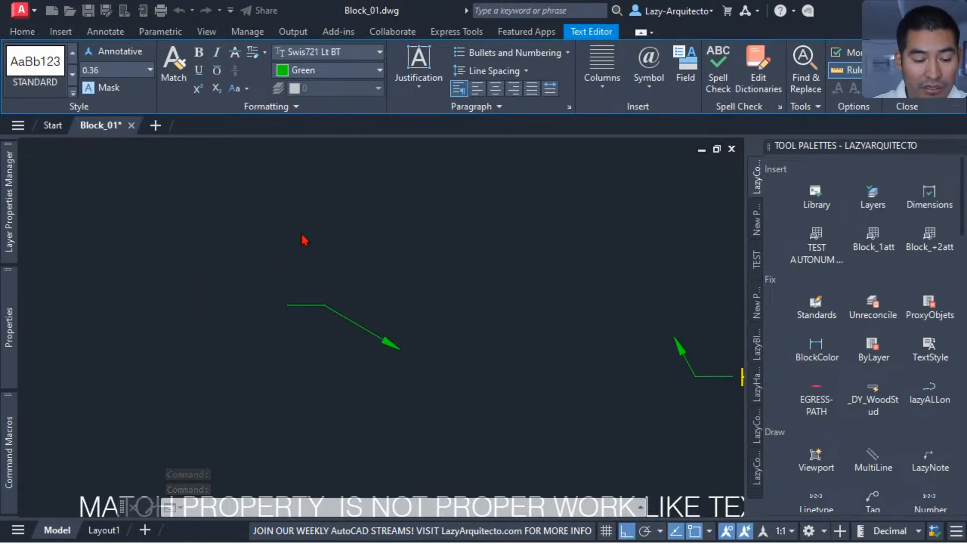
# Step: Try overriding the HELLO multileader's text color with Green in its text formatting, then undo the change
pyautogui.scroll(-2, 305, 267)
pyautogui.moveTo(414, 312); pyautogui.dragTo(393, 317, button='middle')
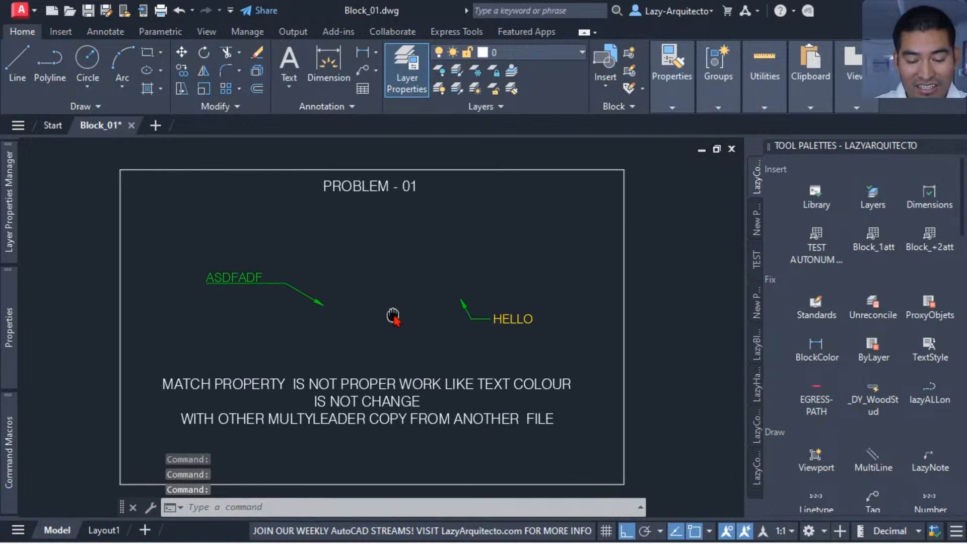
pyautogui.click(522, 320)
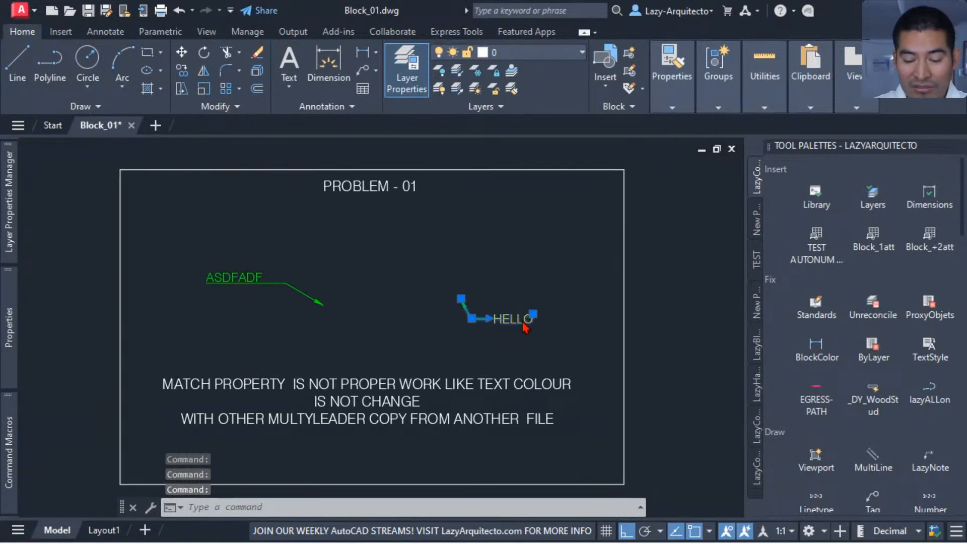
pyautogui.doubleClick(515, 320)
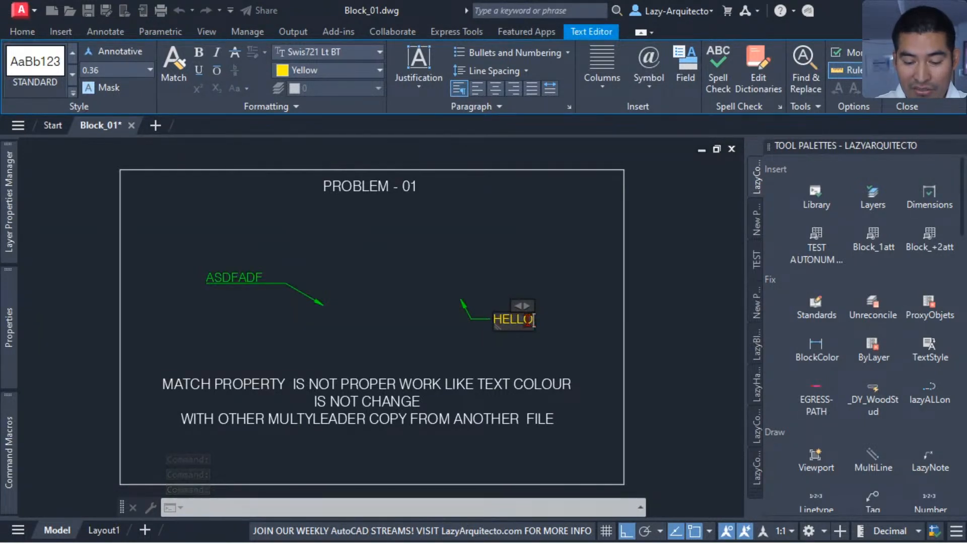
pyautogui.moveTo(532, 320); pyautogui.dragTo(487, 313)
pyautogui.click(311, 76)
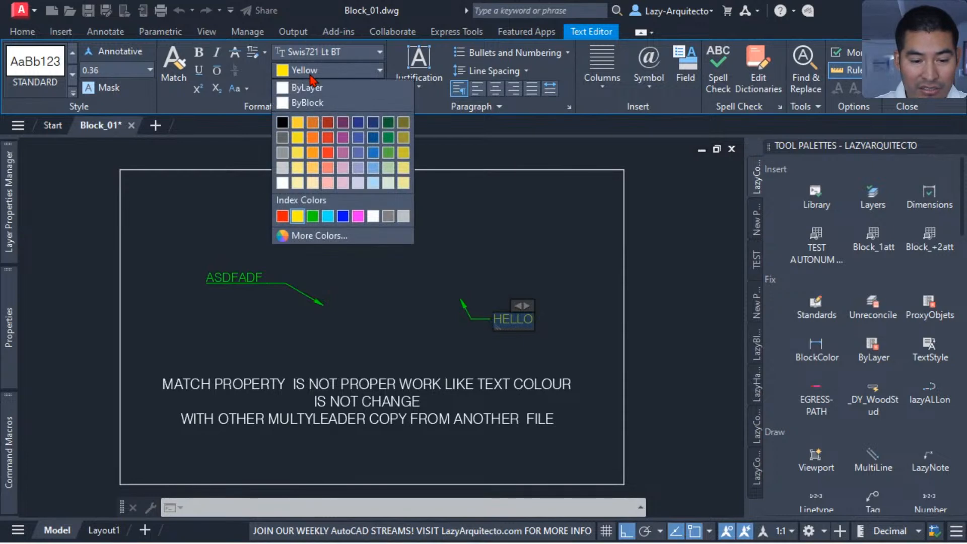
pyautogui.click(313, 216)
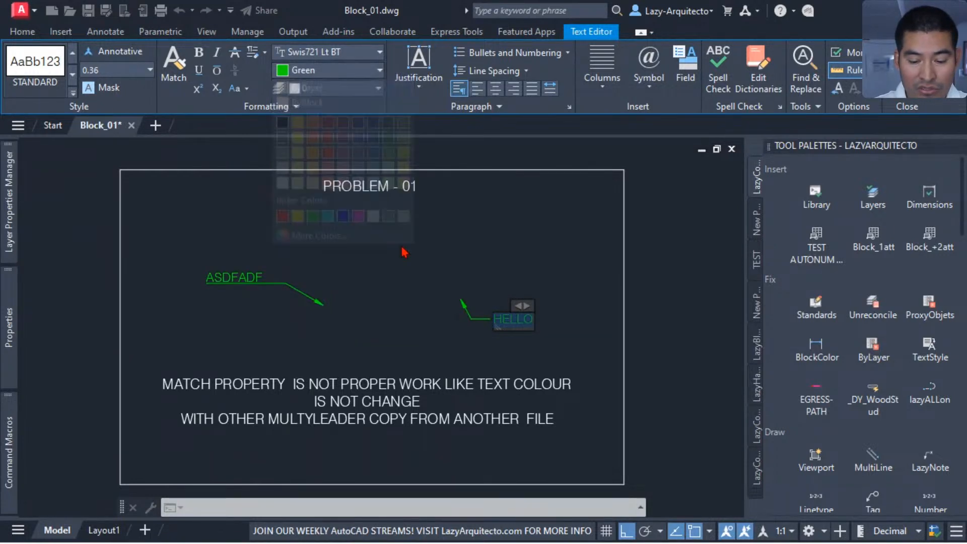
pyautogui.click(456, 268)
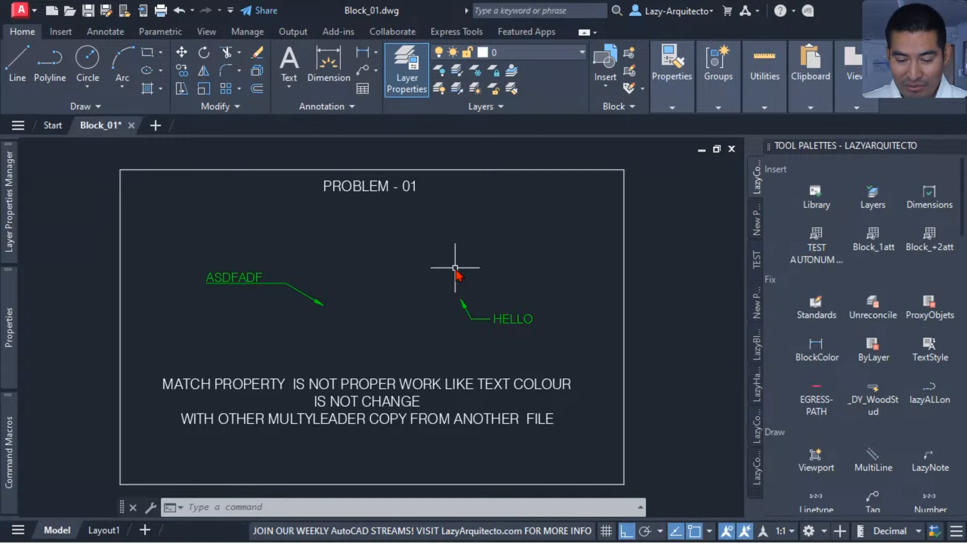
pyautogui.hotkey('ctrl', 'z')
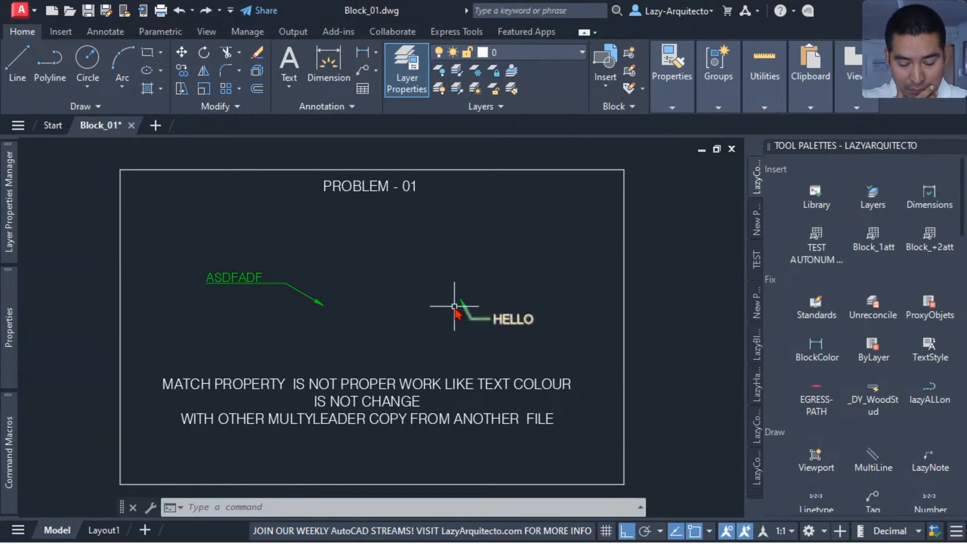
# Step: Review the ASDFADF multileader's leader properties and multileader style, then clear the selection
pyautogui.moveTo(392, 277); pyautogui.dragTo(421, 259, button='middle')
pyautogui.click(275, 261)
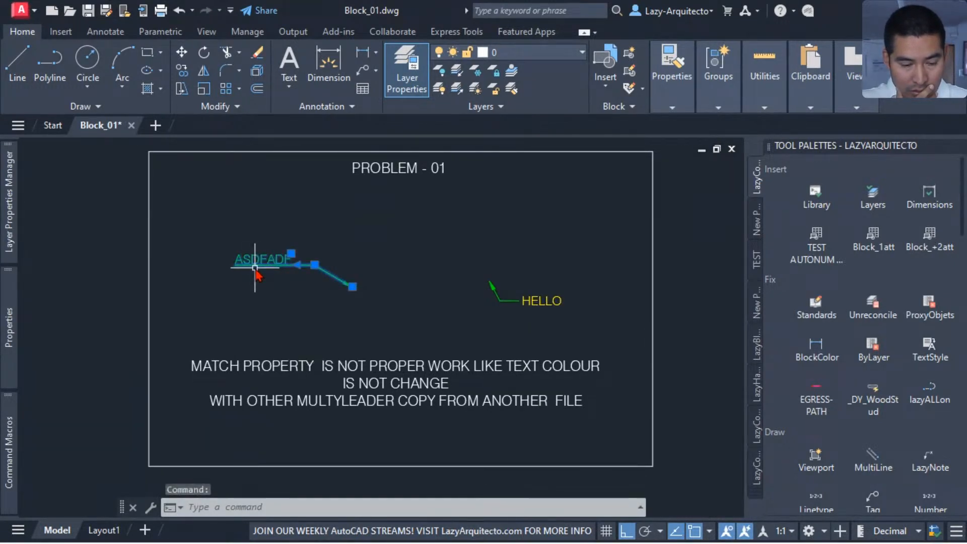
pyautogui.moveTo(18, 322)
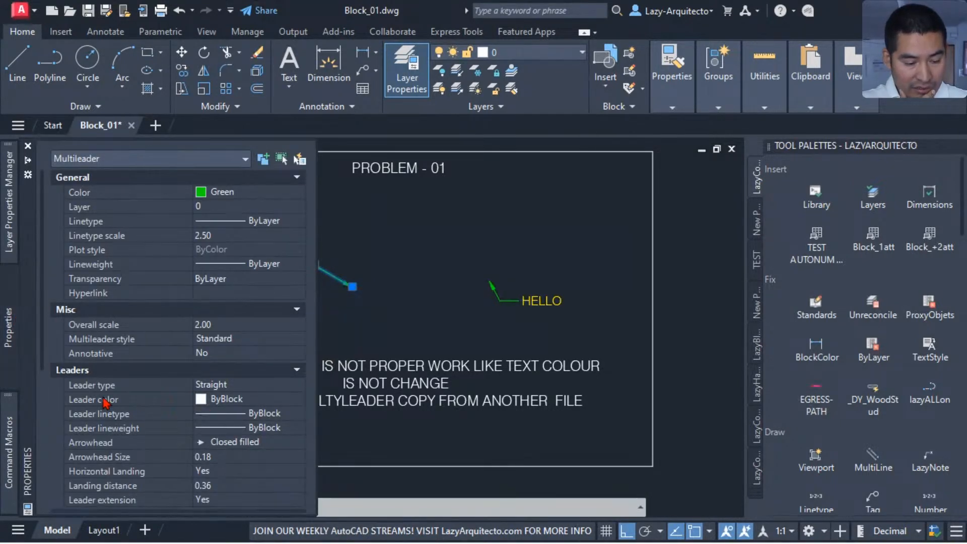
pyautogui.scroll(-3, 190, 383)
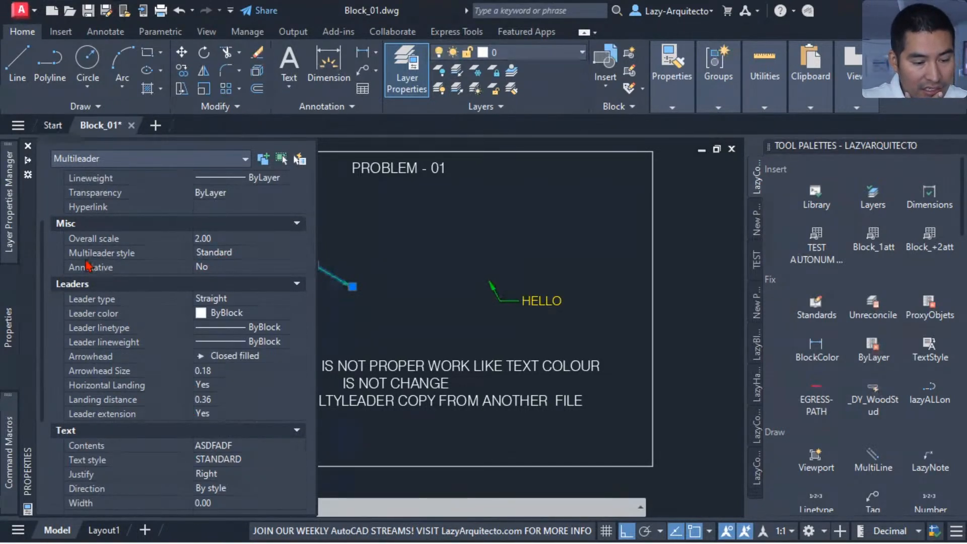
pyautogui.click(237, 257)
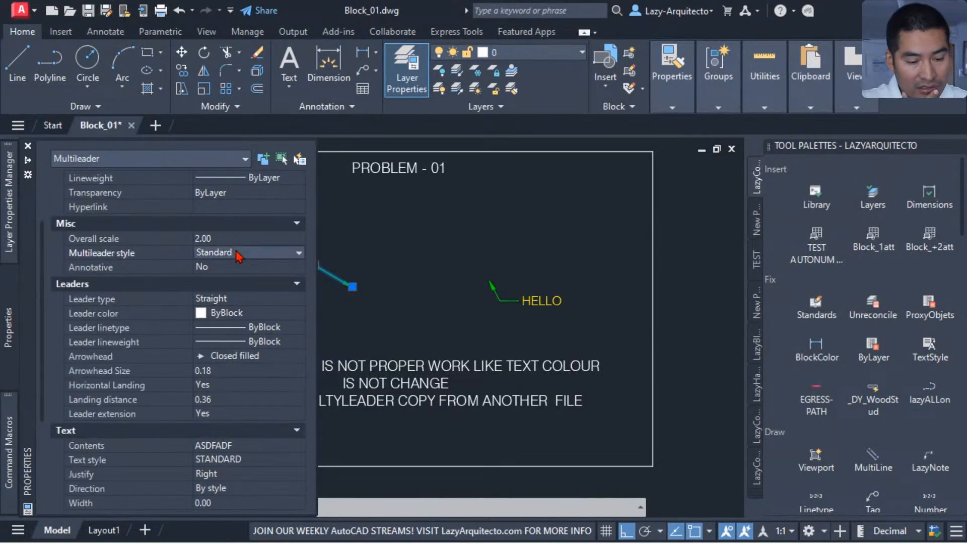
pyautogui.press('Escape')
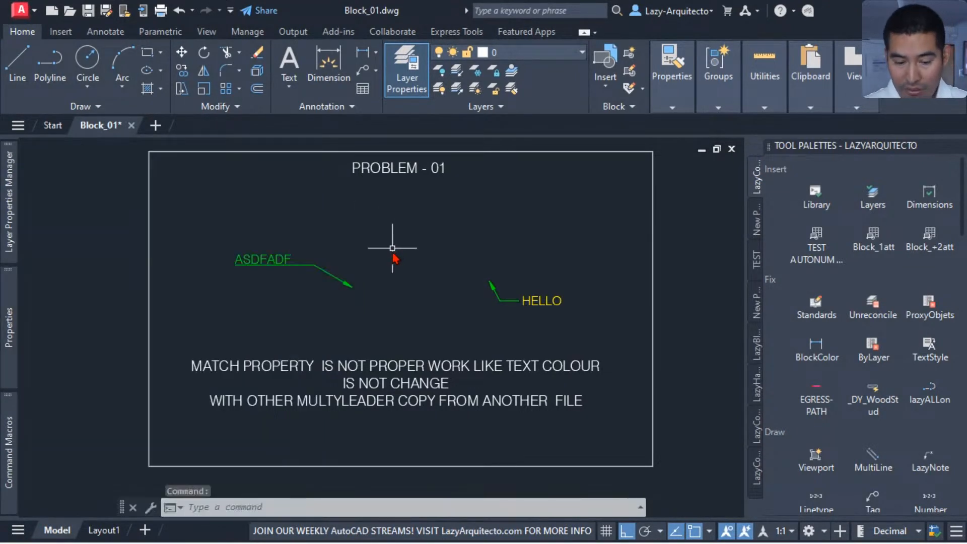
# Step: Use Add Selected on the ASDFADF multileader to draw an angled leader above HELLO with Ortho off and the text TEST
pyautogui.rightClick(256, 264)
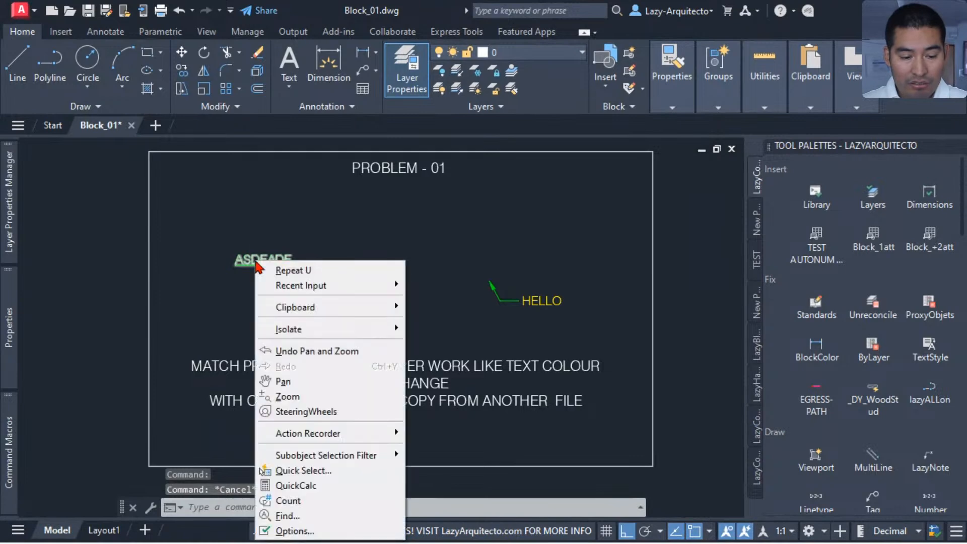
pyautogui.click(255, 260)
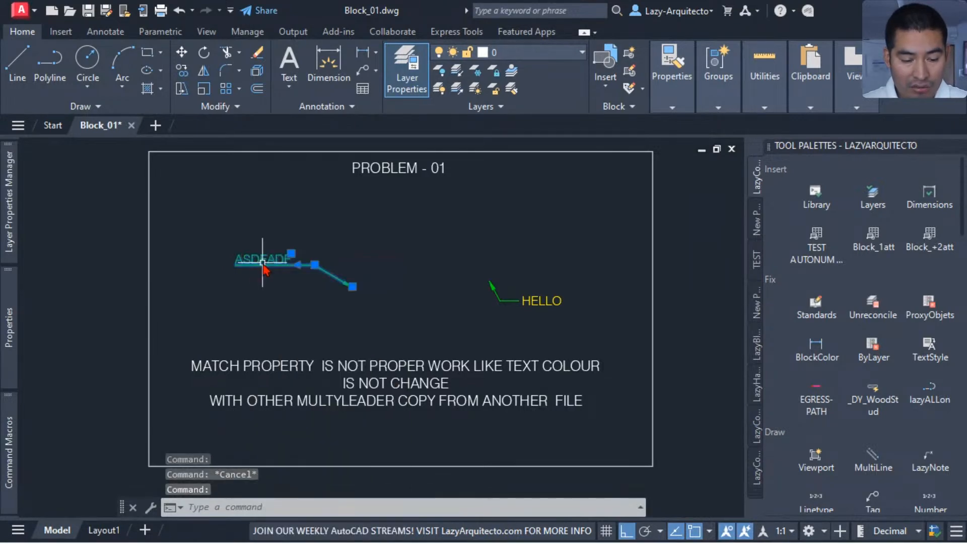
pyautogui.rightClick(275, 264)
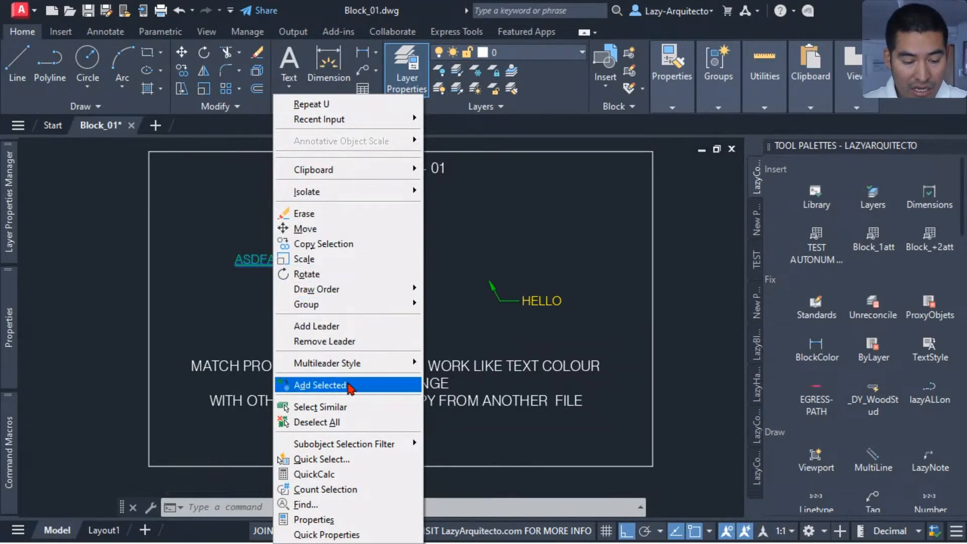
pyautogui.click(349, 386)
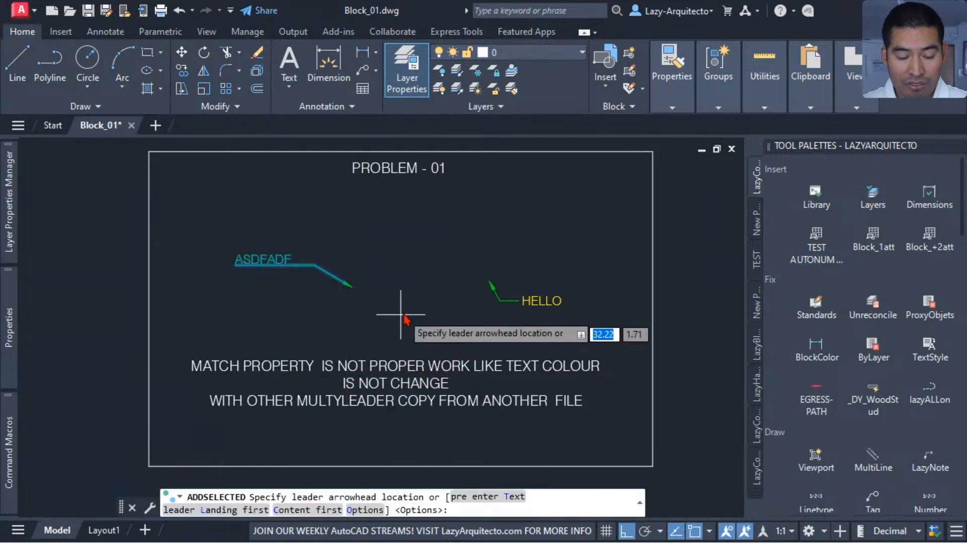
pyautogui.click(423, 248)
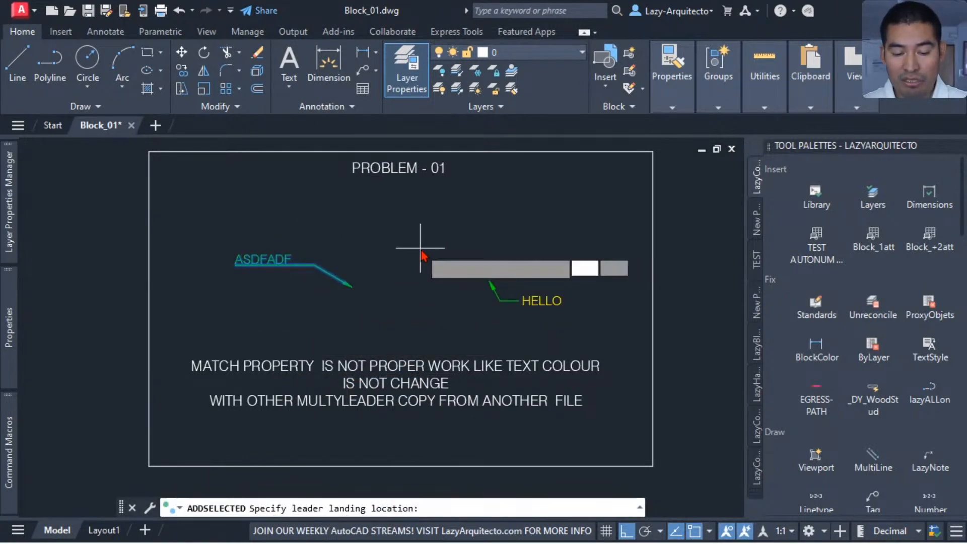
pyautogui.press('F8')
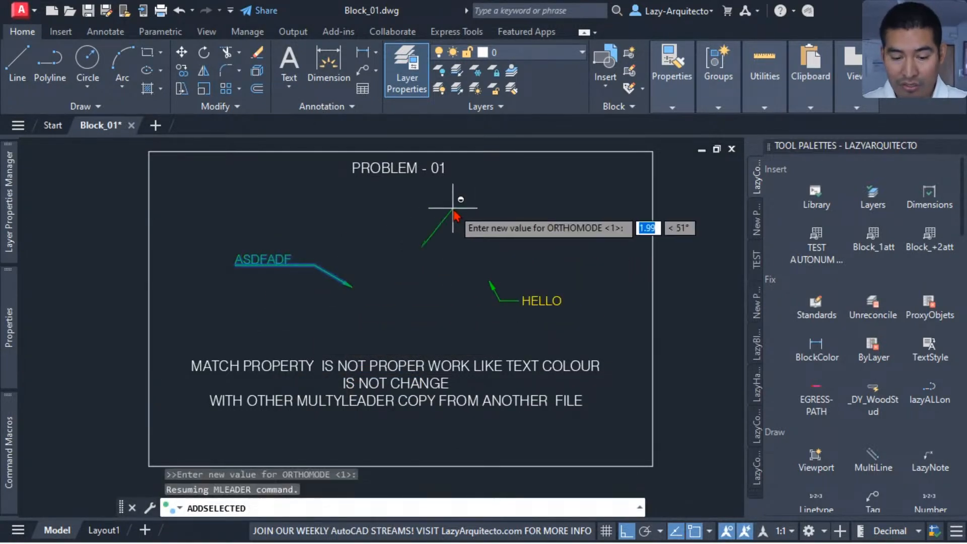
pyautogui.click(468, 211)
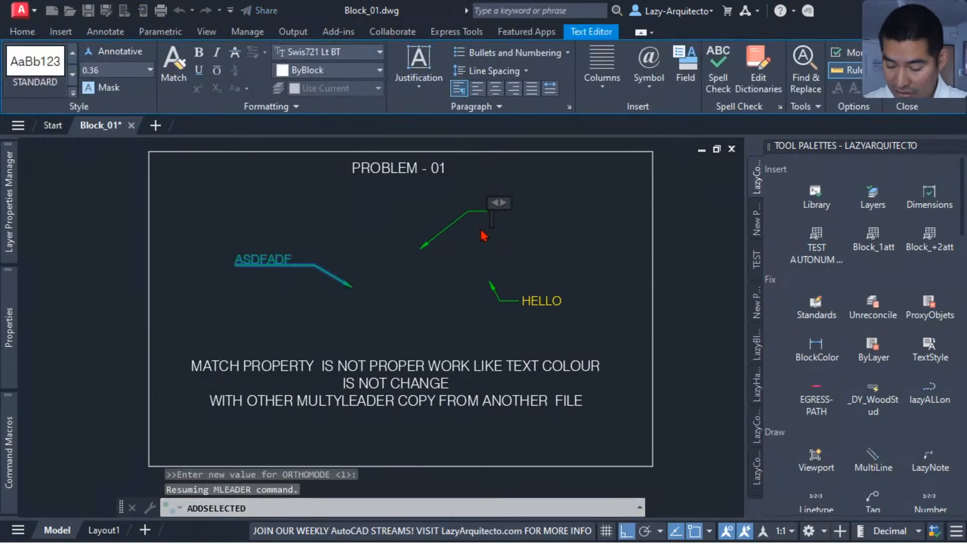
pyautogui.write('TEST')
pyautogui.click(519, 249)
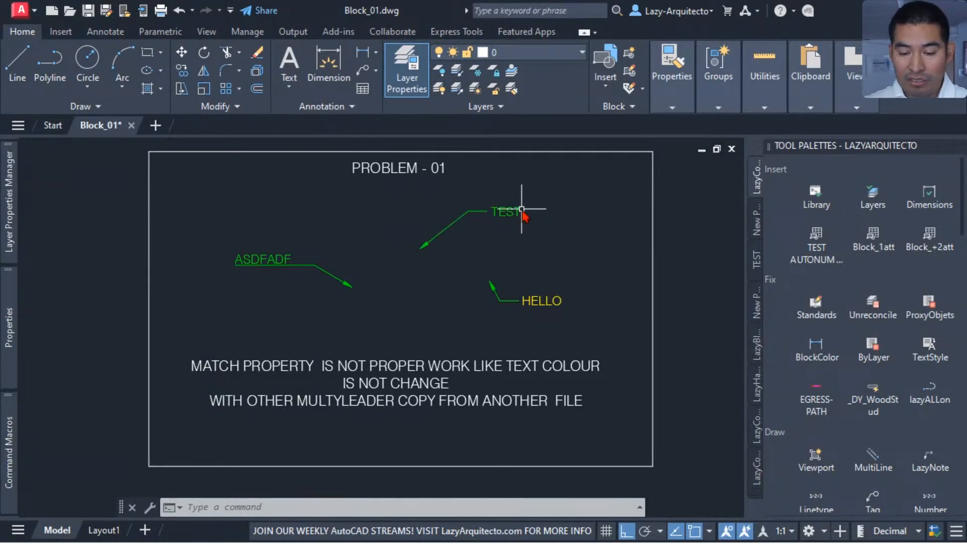
# Step: Match the properties of the TEST multileader onto the HELLO multileader
pyautogui.write('ma')
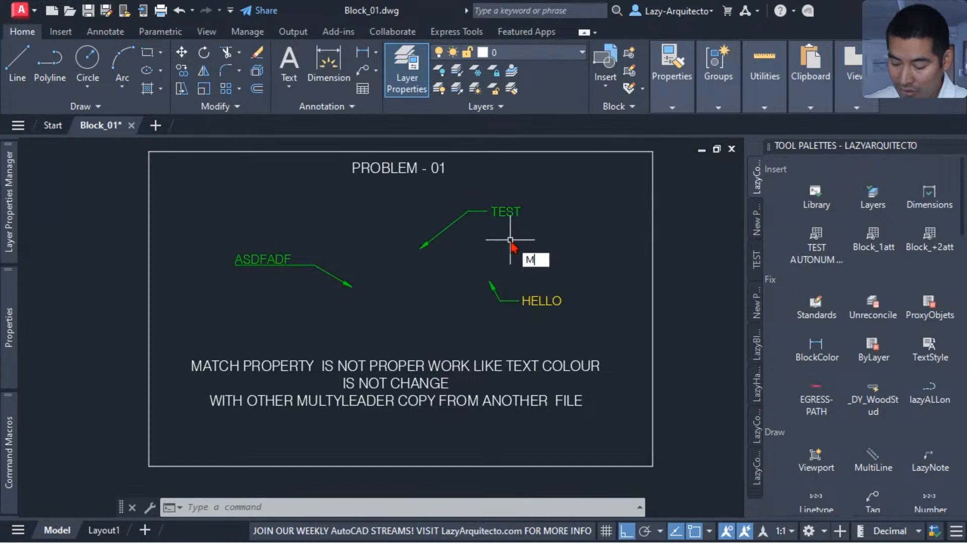
pyautogui.press('Return')
pyautogui.click(503, 210)
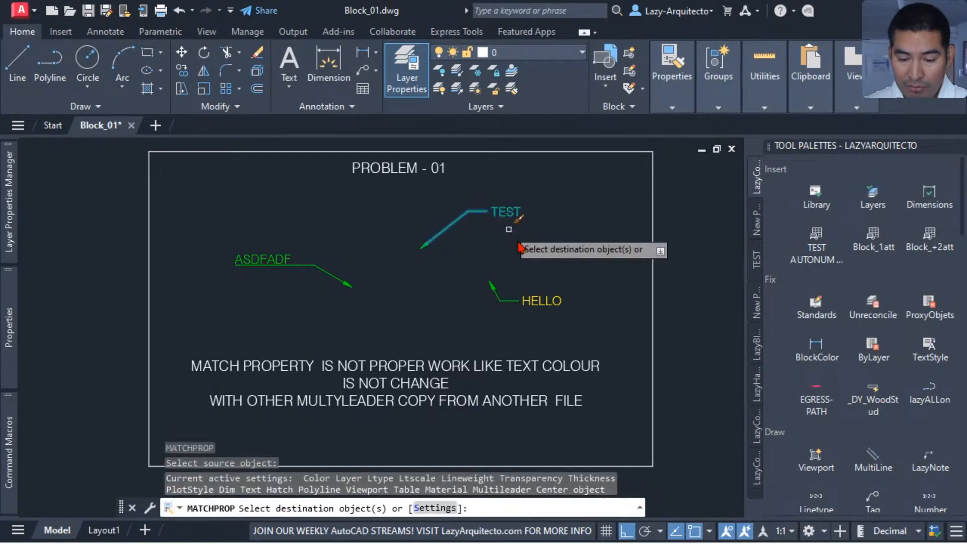
pyautogui.click(568, 322)
pyautogui.click(497, 275)
pyautogui.press('Return')
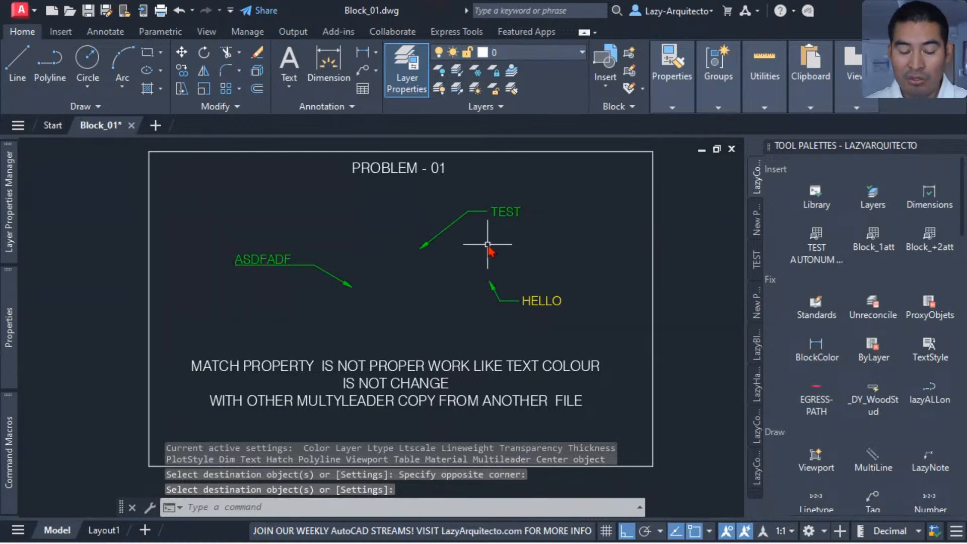
# Step: Remove all formatting from the HELLO multileader's text and close the text editor
pyautogui.moveTo(481, 246)
pyautogui.mouseDown(button='middle')
pyautogui.moveTo(453, 257)
pyautogui.moveTo(408, 242)
pyautogui.mouseUp(button='middle')
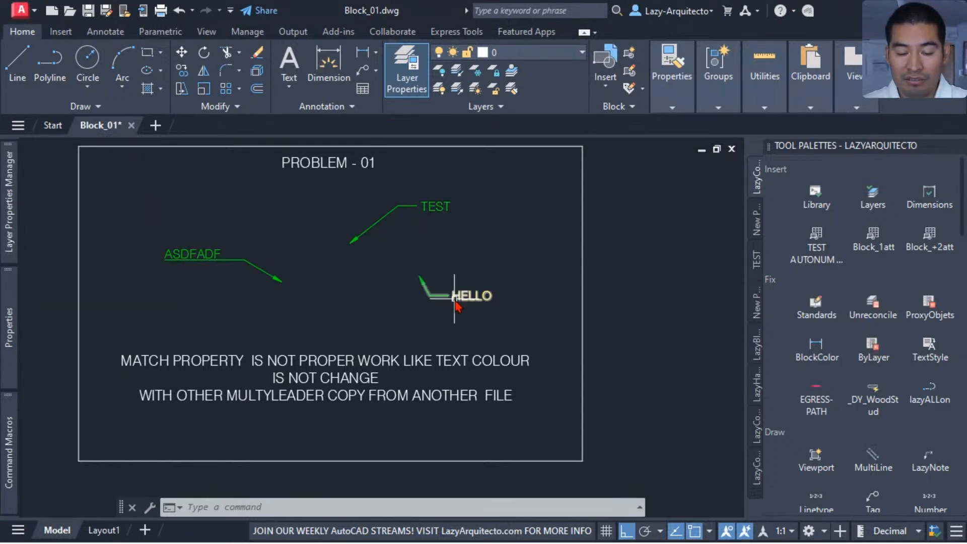
pyautogui.moveTo(471, 298)
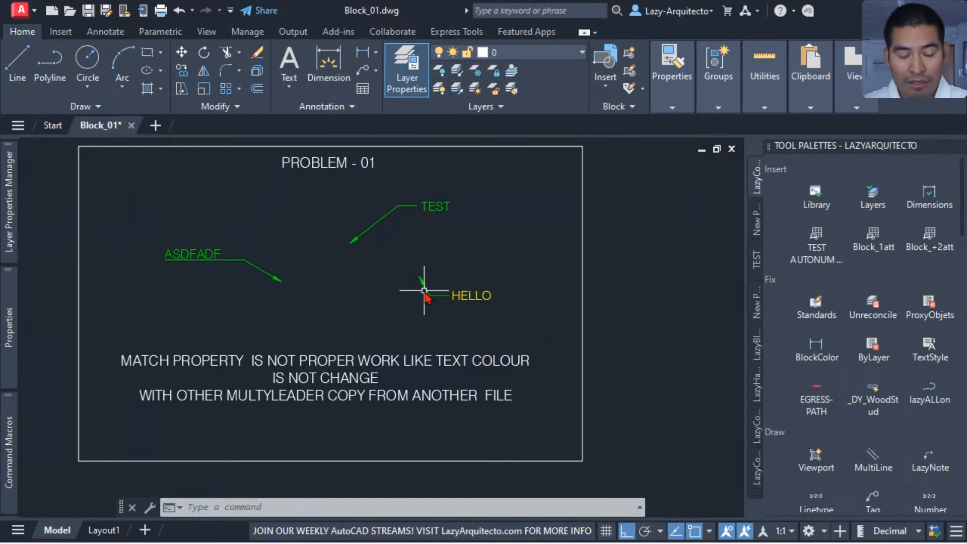
pyautogui.click(481, 302)
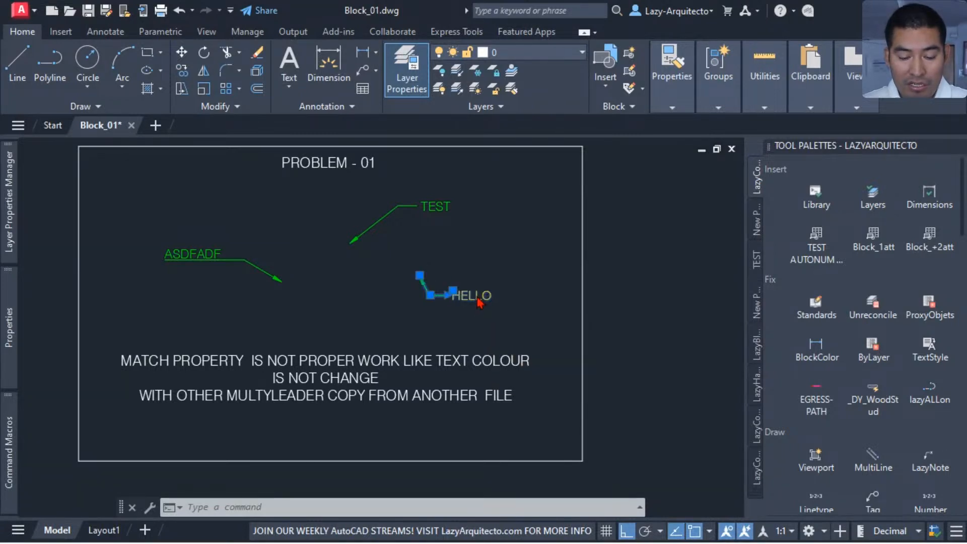
pyautogui.doubleClick(479, 300)
pyautogui.doubleClick(475, 297)
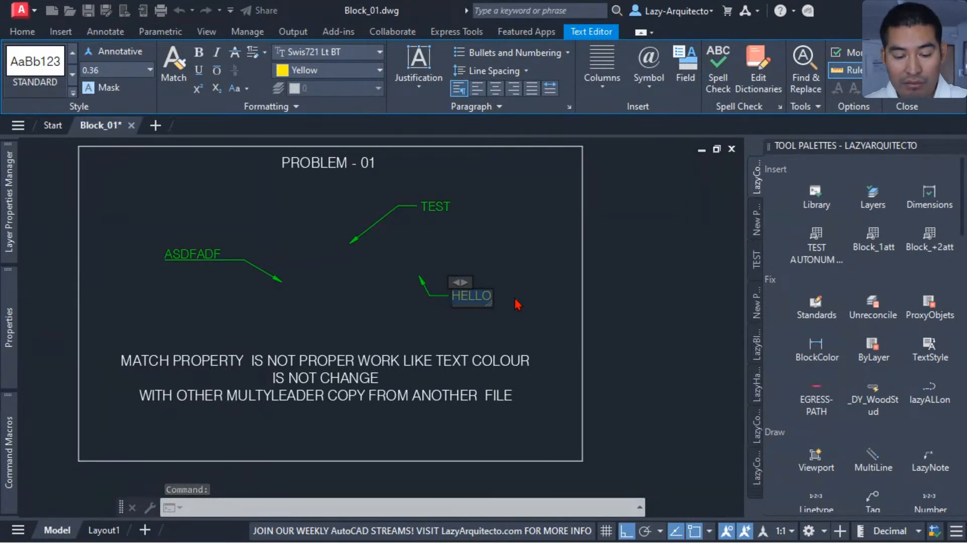
pyautogui.click(259, 53)
pyautogui.click(259, 53)
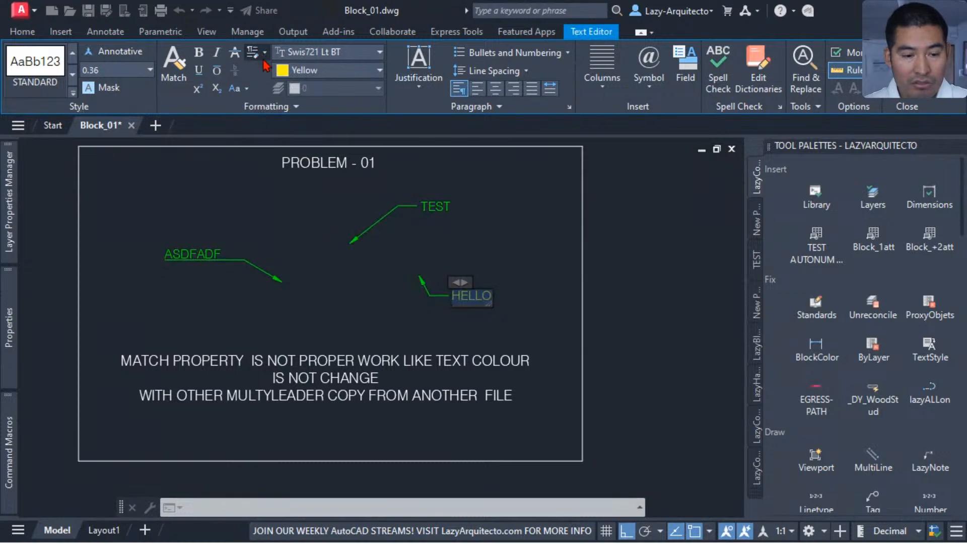
pyautogui.click(259, 54)
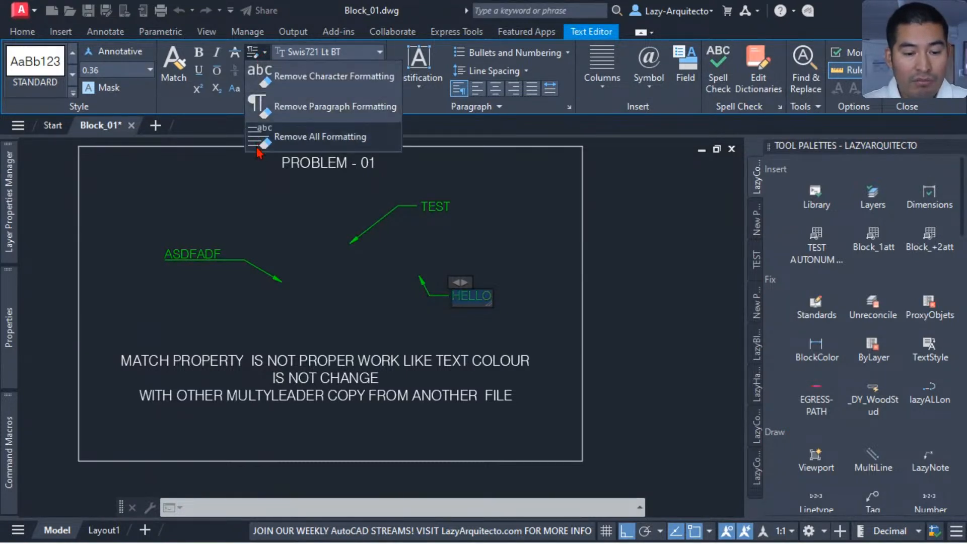
pyautogui.click(283, 140)
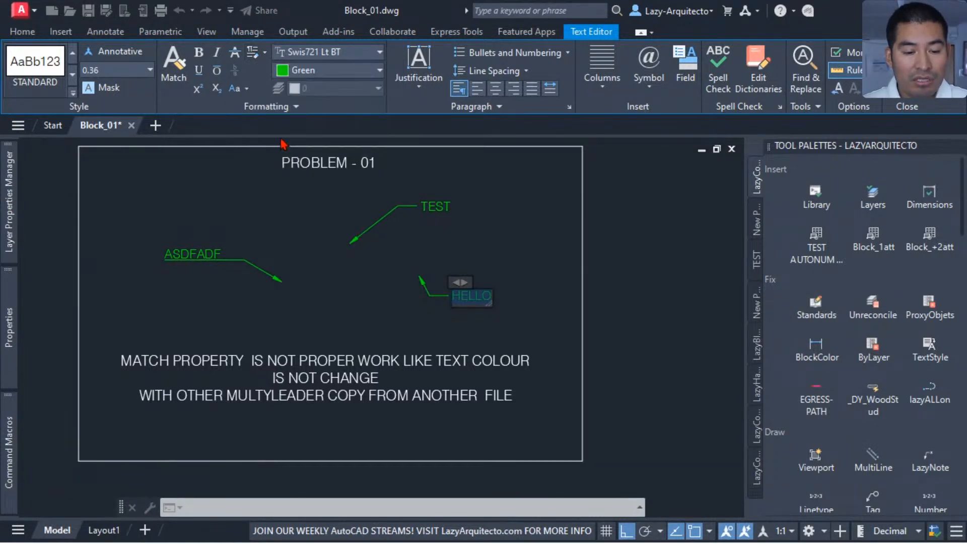
pyautogui.click(298, 230)
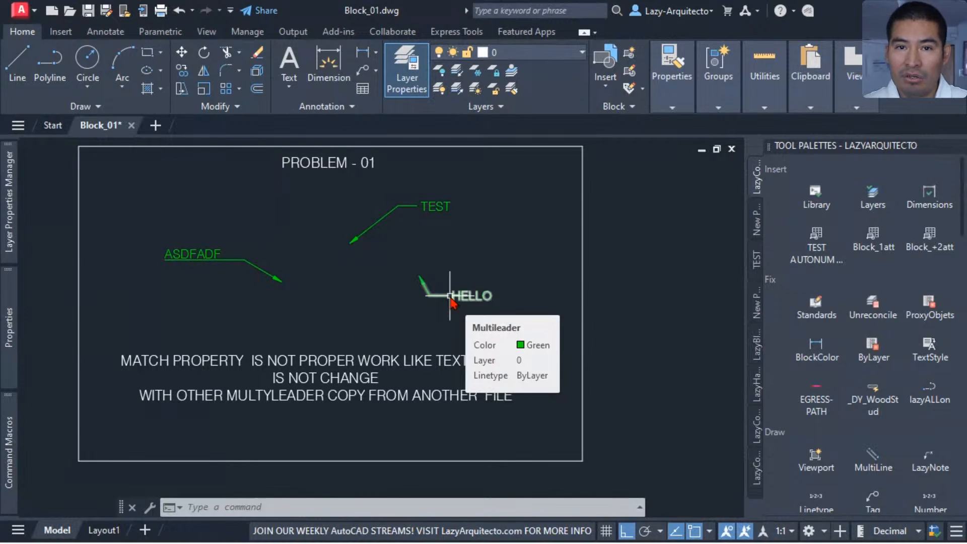
# Step: Set the ASDFADF multileader's general color to Red and clear the selection
pyautogui.click(166, 245)
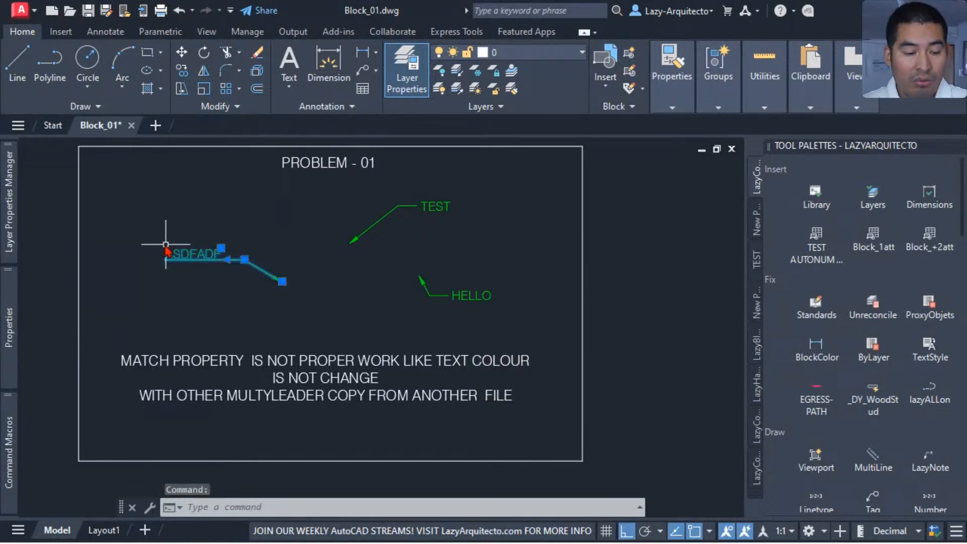
pyautogui.moveTo(12, 312)
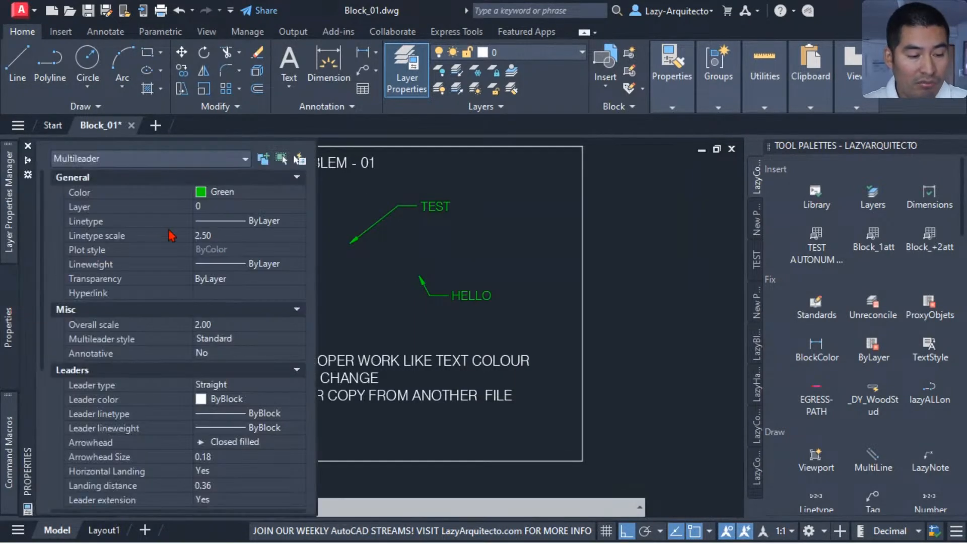
pyautogui.click(236, 195)
pyautogui.click(235, 199)
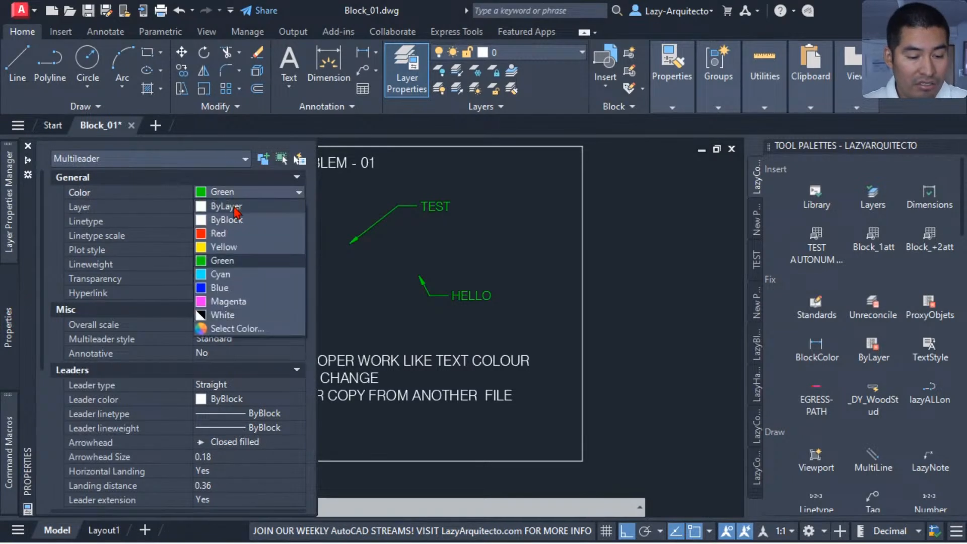
pyautogui.click(233, 233)
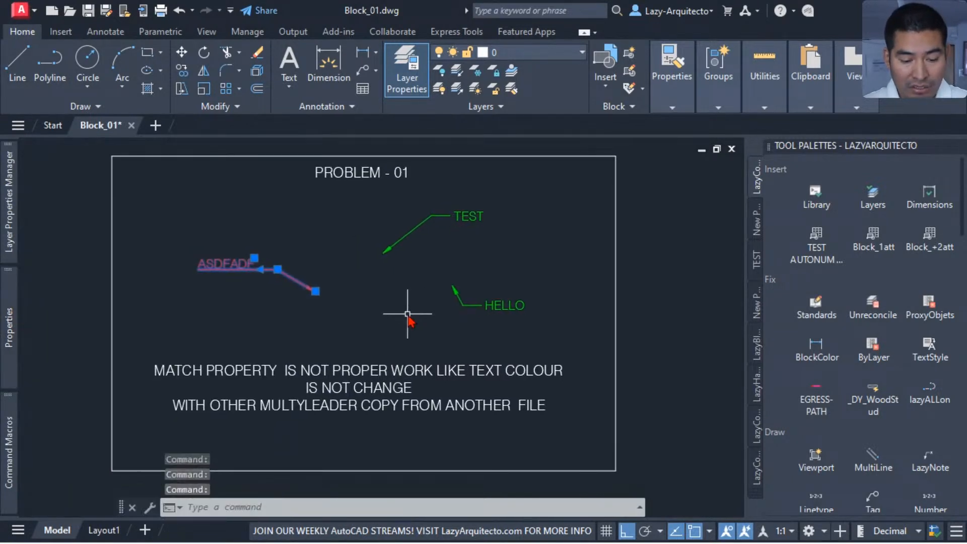
pyautogui.press('Escape')
# Step: Match the properties of the ASDFADF multileader onto the HELLO multileader
pyautogui.write('MA')
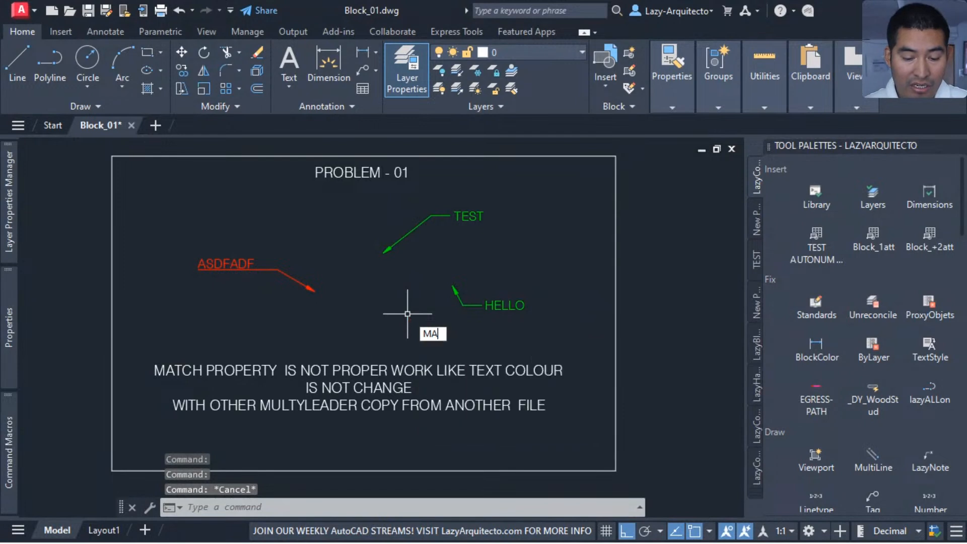
pyautogui.press('Return')
pyautogui.click(268, 267)
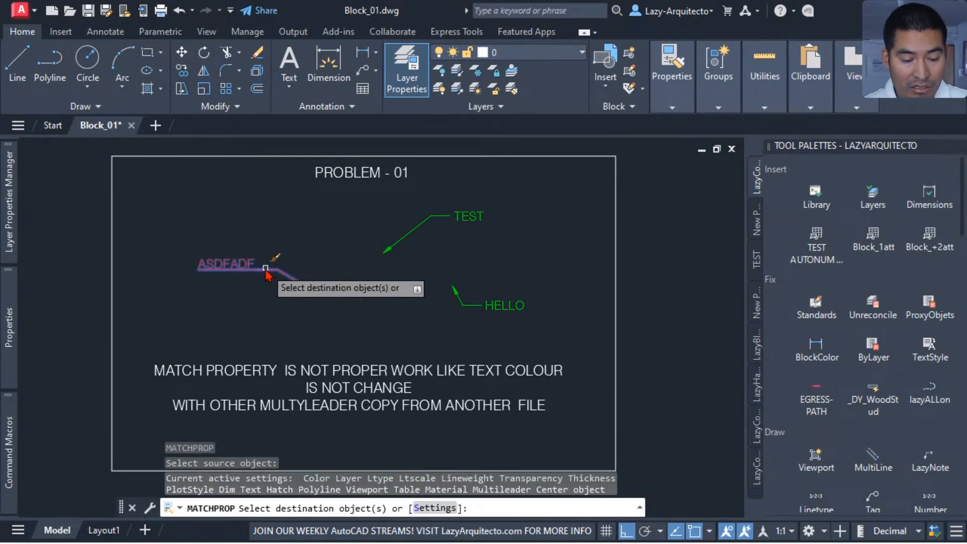
pyautogui.click(501, 315)
pyautogui.click(453, 286)
pyautogui.press('Return')
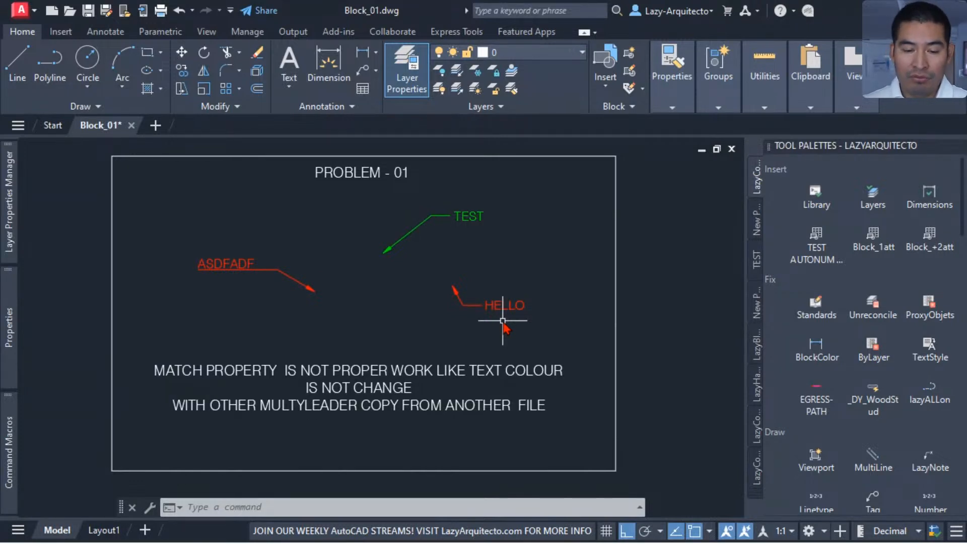
pyautogui.scroll(-3, 502, 320)
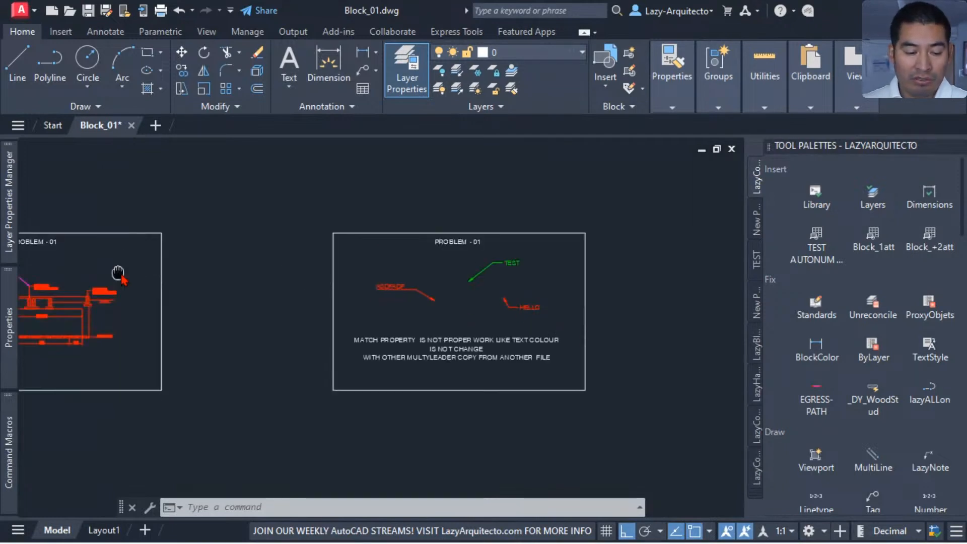
pyautogui.moveTo(54, 266); pyautogui.dragTo(151, 279, button='middle')
pyautogui.scroll(3, 647, 324)
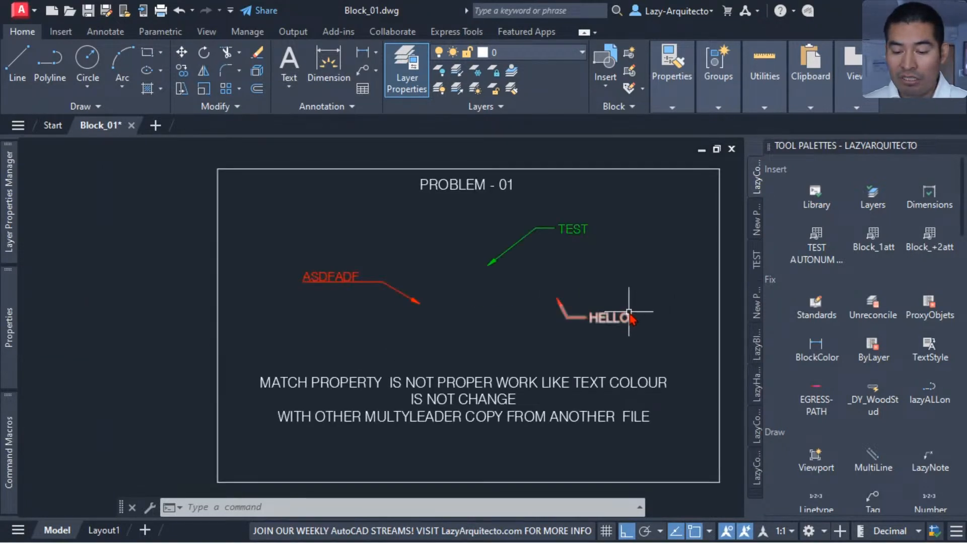
pyautogui.moveTo(578, 287); pyautogui.dragTo(509, 268, button='middle')
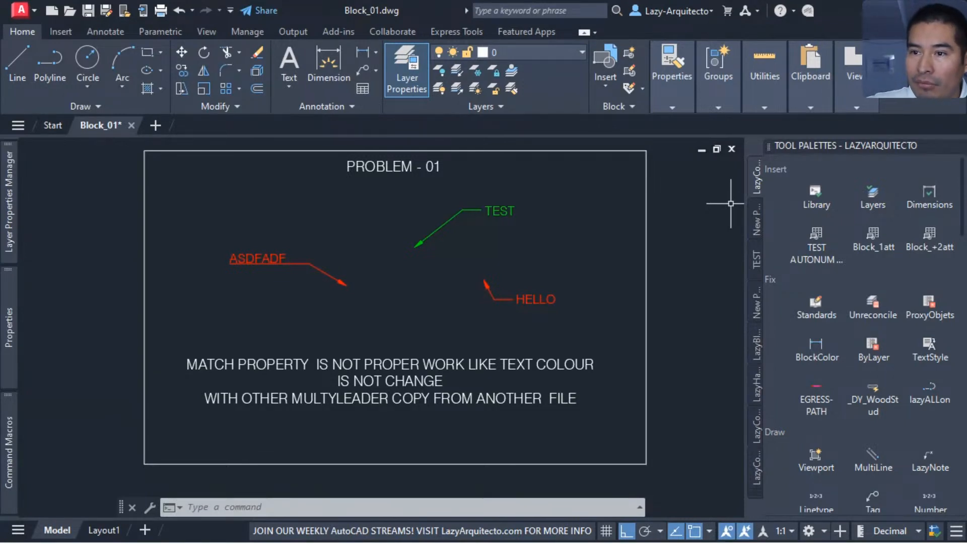
pyautogui.hotkey('alt', 'Tab')
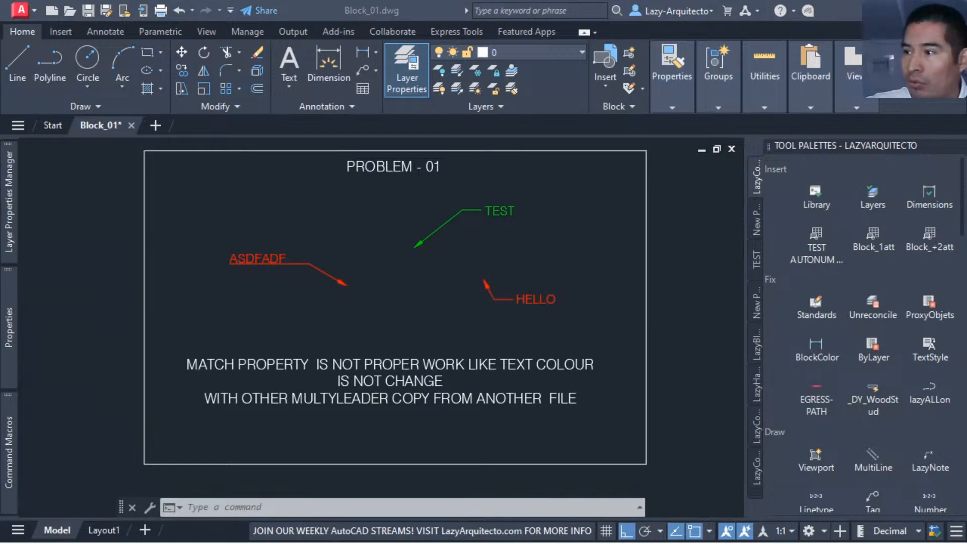